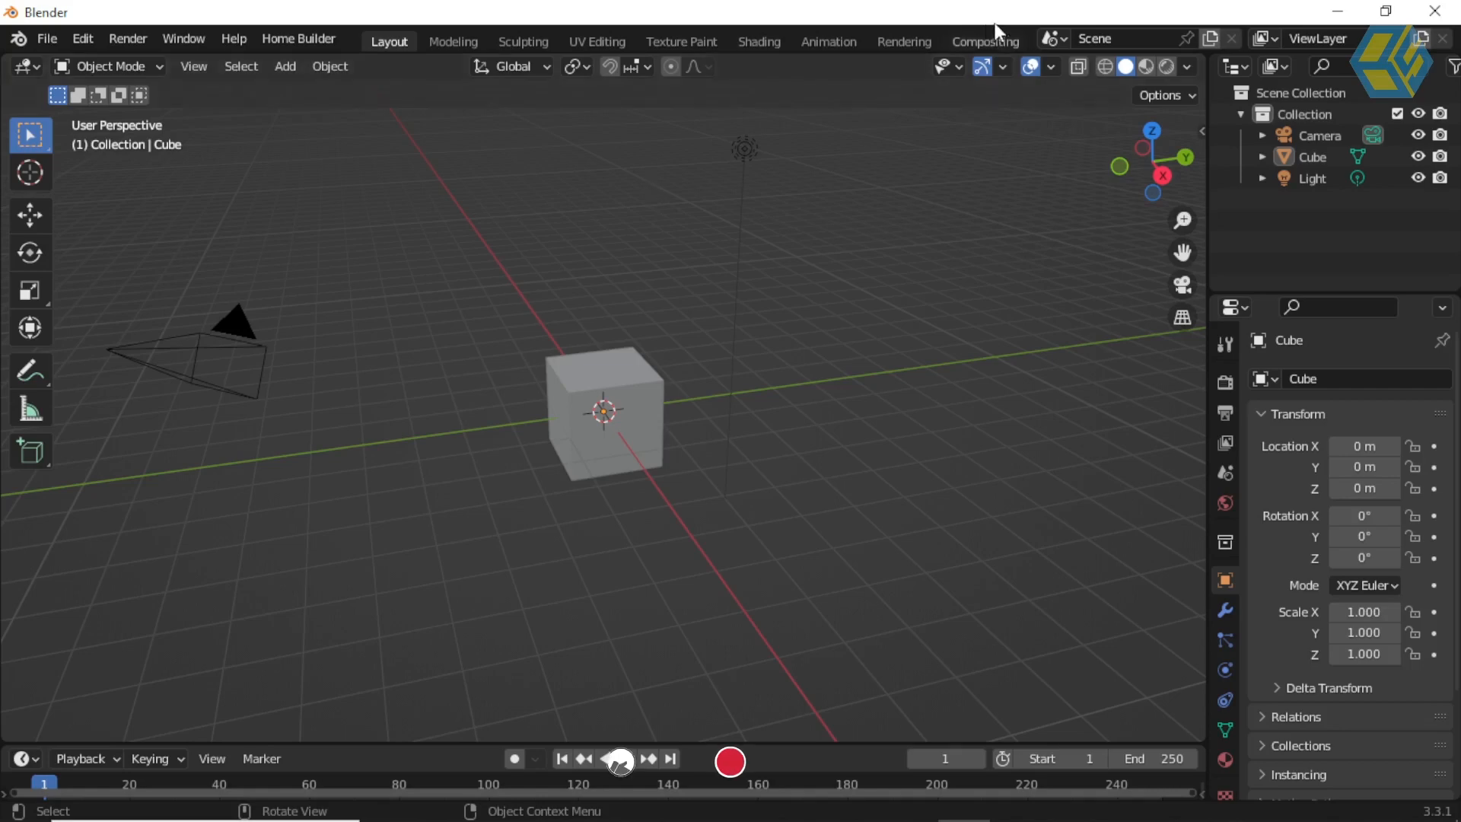
# Step: View the Compositing workspace briefly and return to the Layout workspace
pyautogui.click(990, 42)
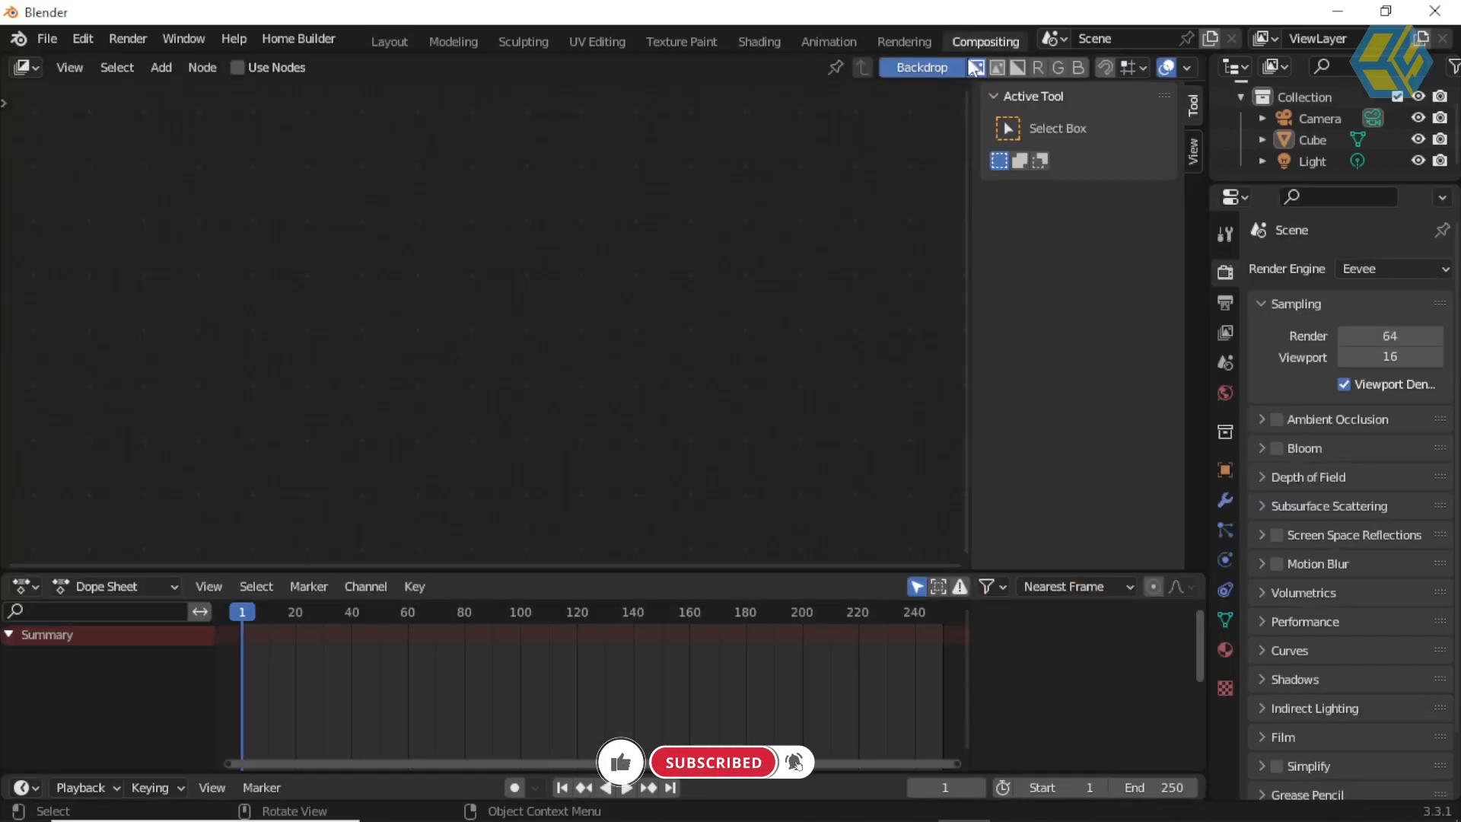
pyautogui.click(386, 41)
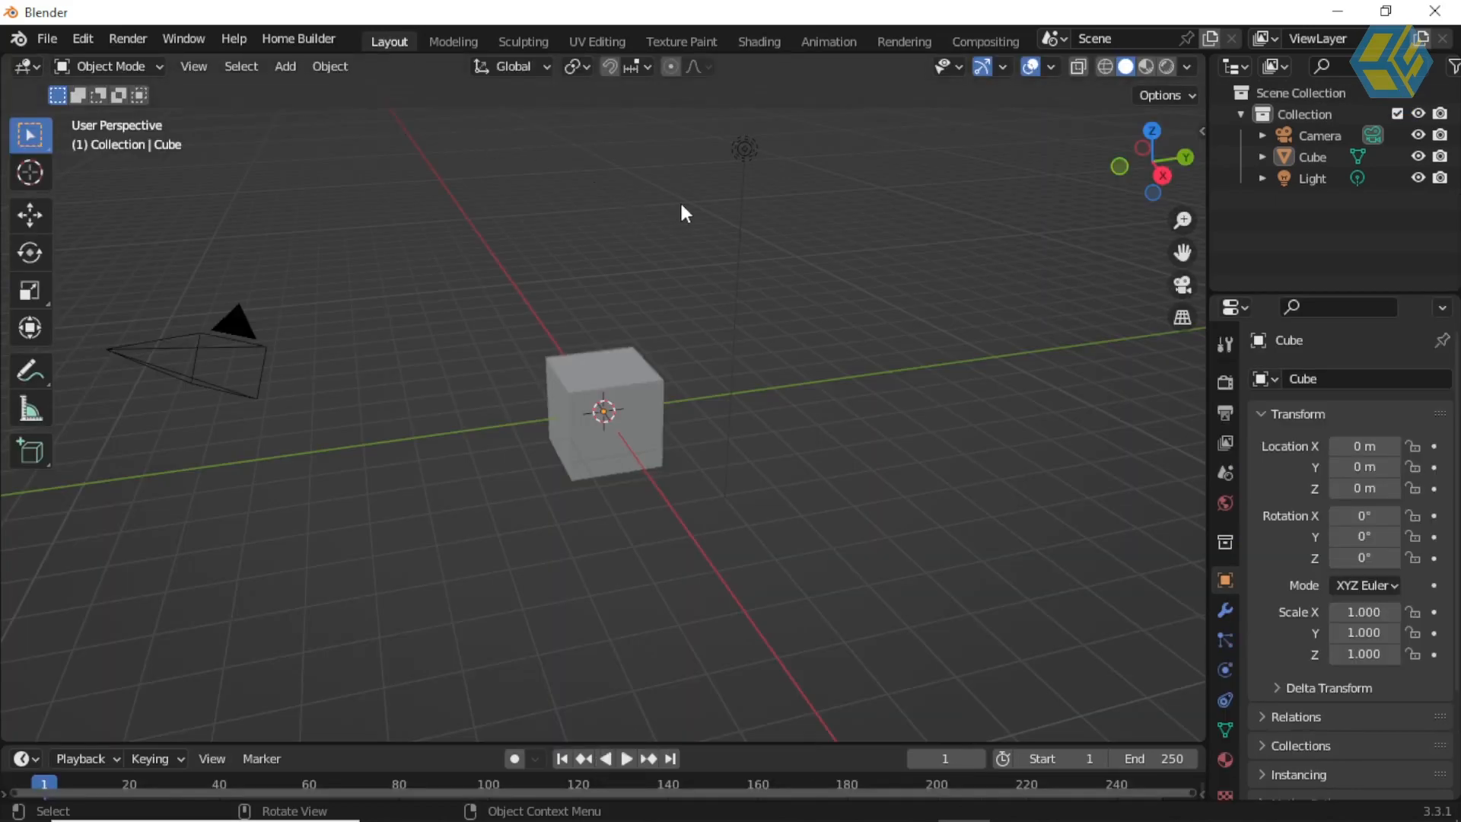
# Step: Rename the current scene as Scene 1
pyautogui.click(1117, 40)
pyautogui.write('1')
pyautogui.moveTo(706, 423); pyautogui.dragTo(683, 388, button='middle')
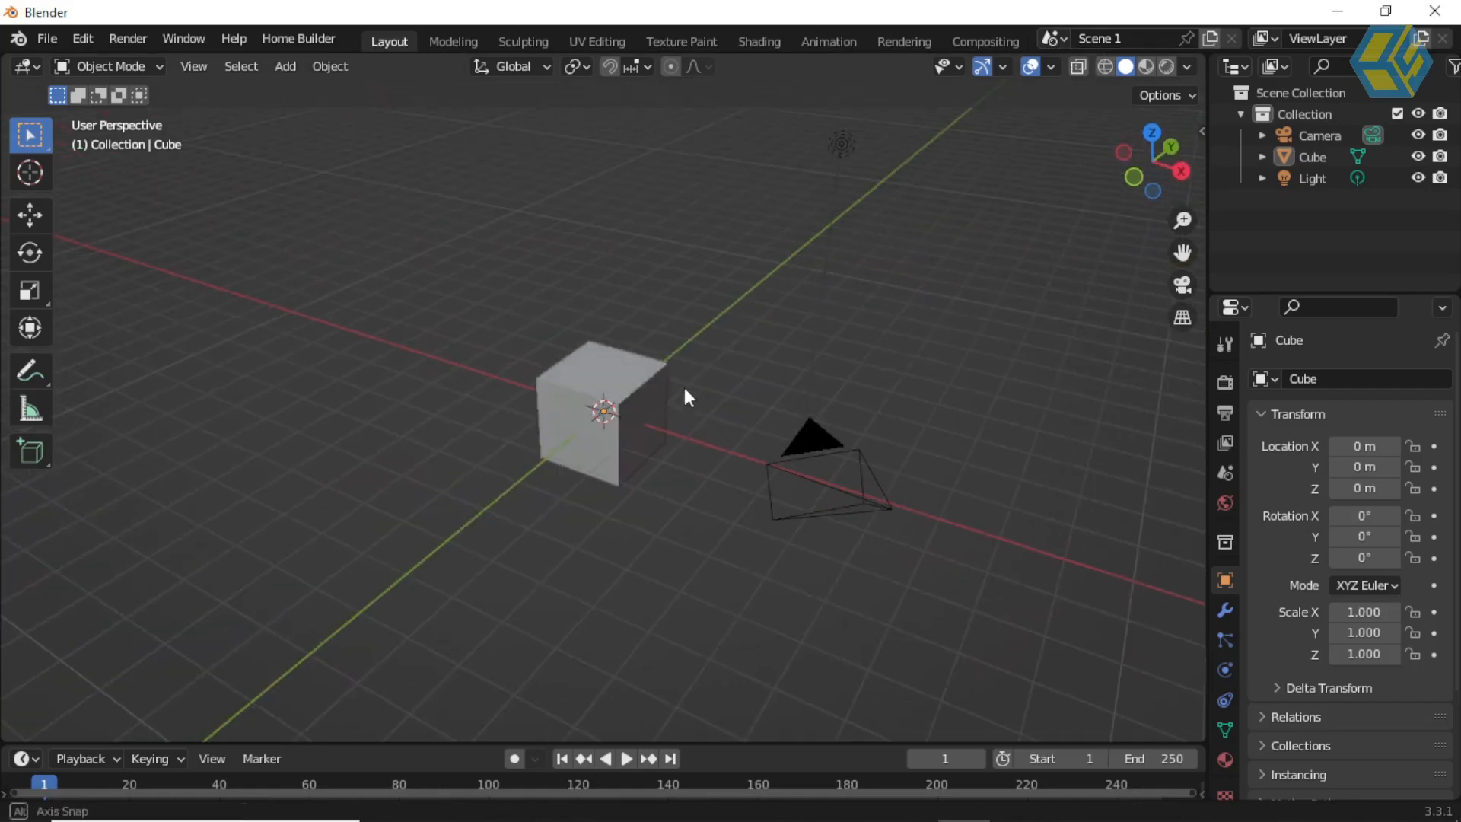
pyautogui.moveTo(653, 391); pyautogui.dragTo(686, 365, button='middle')
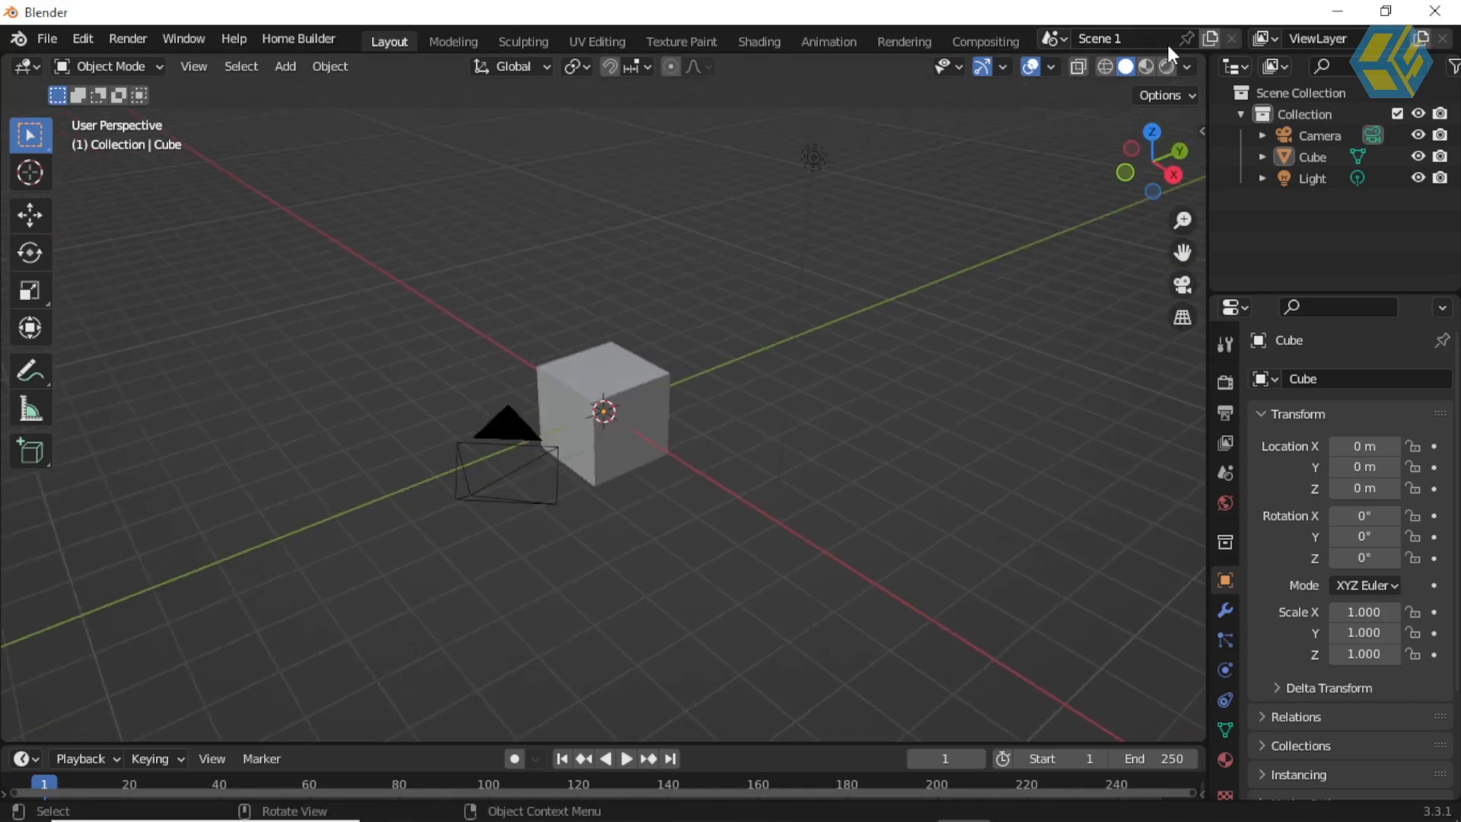
# Step: Make a full copy of Scene 1 and name the new scene Scene 2
pyautogui.click(1211, 38)
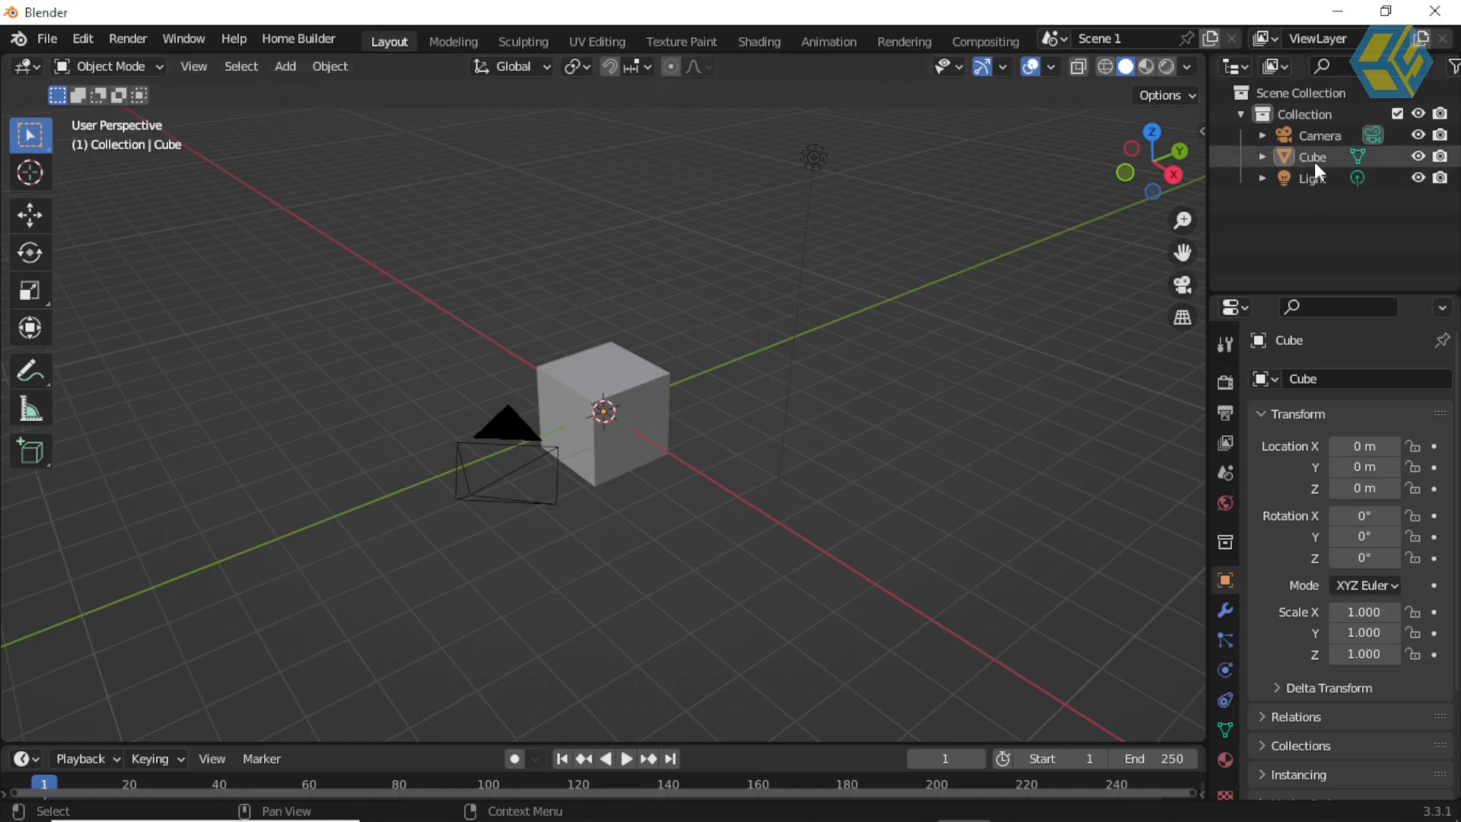
pyautogui.click(1209, 37)
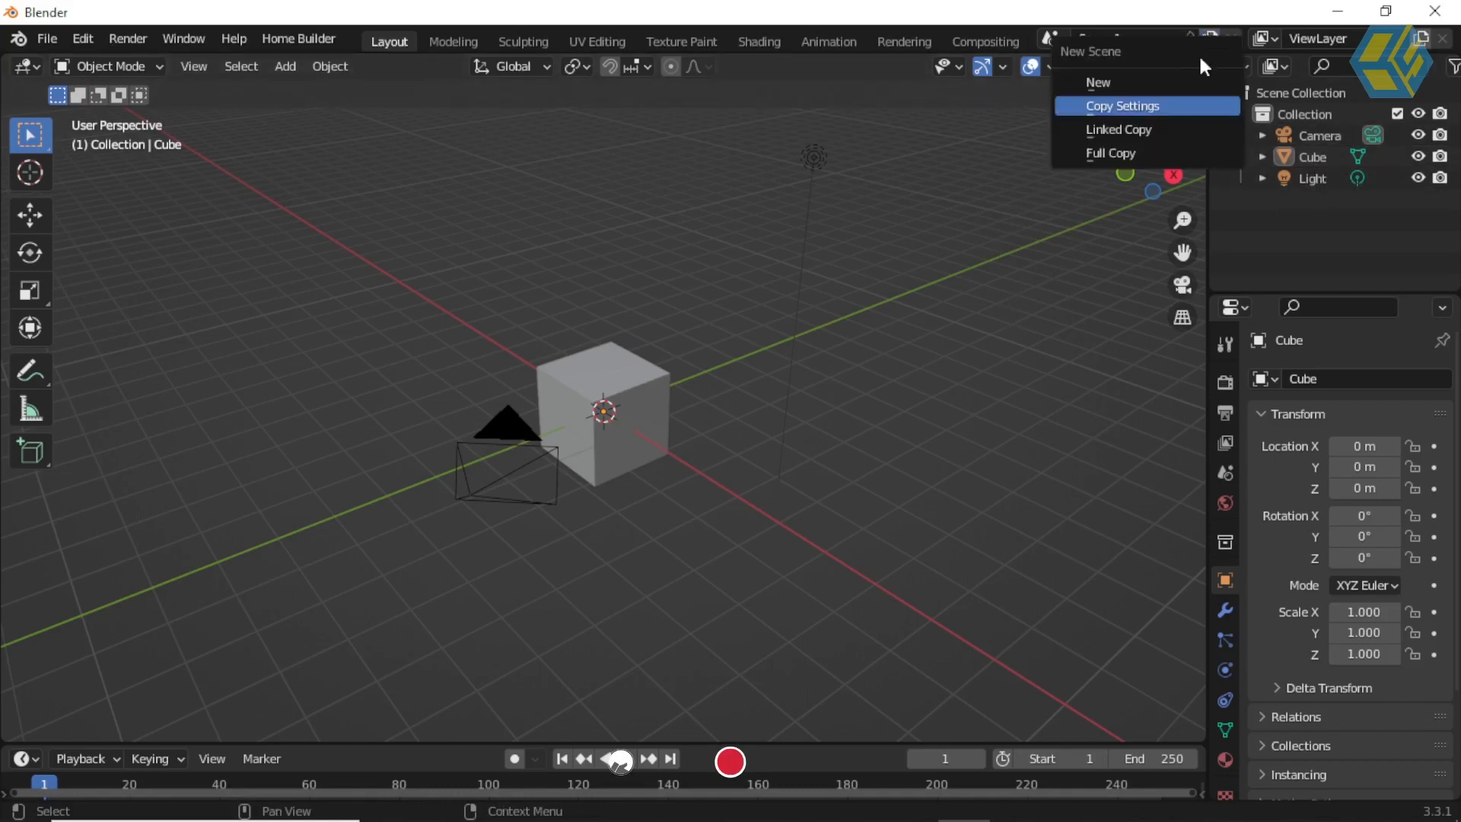
pyautogui.click(1122, 150)
pyautogui.click(1152, 37)
pyautogui.moveTo(1151, 38); pyautogui.dragTo(1114, 38)
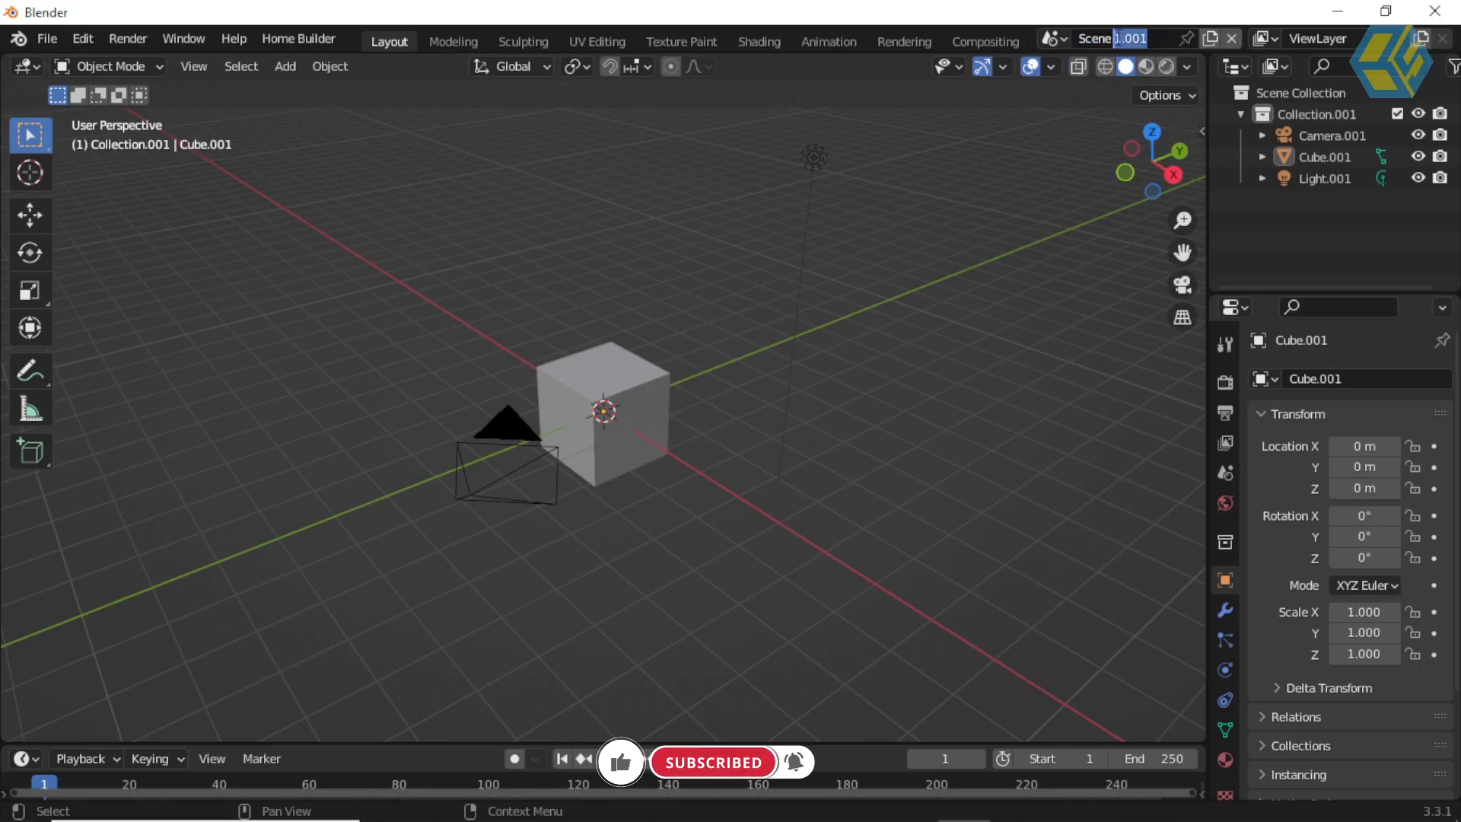
pyautogui.write('2')
pyautogui.press('Return')
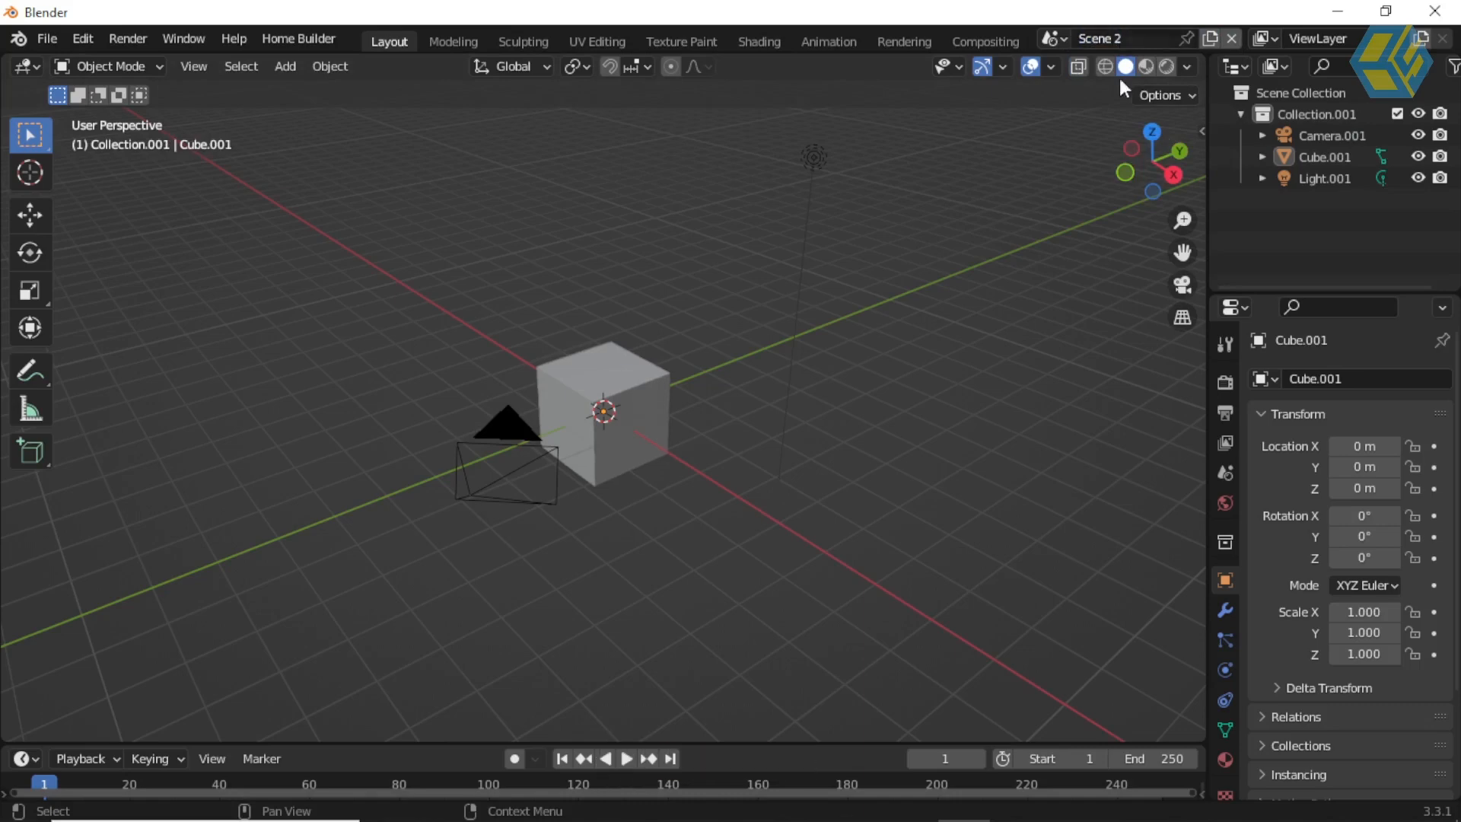
# Step: Delete the cube from Scene 2, check the cube in Scene 1, and return to Scene 2
pyautogui.click(625, 393)
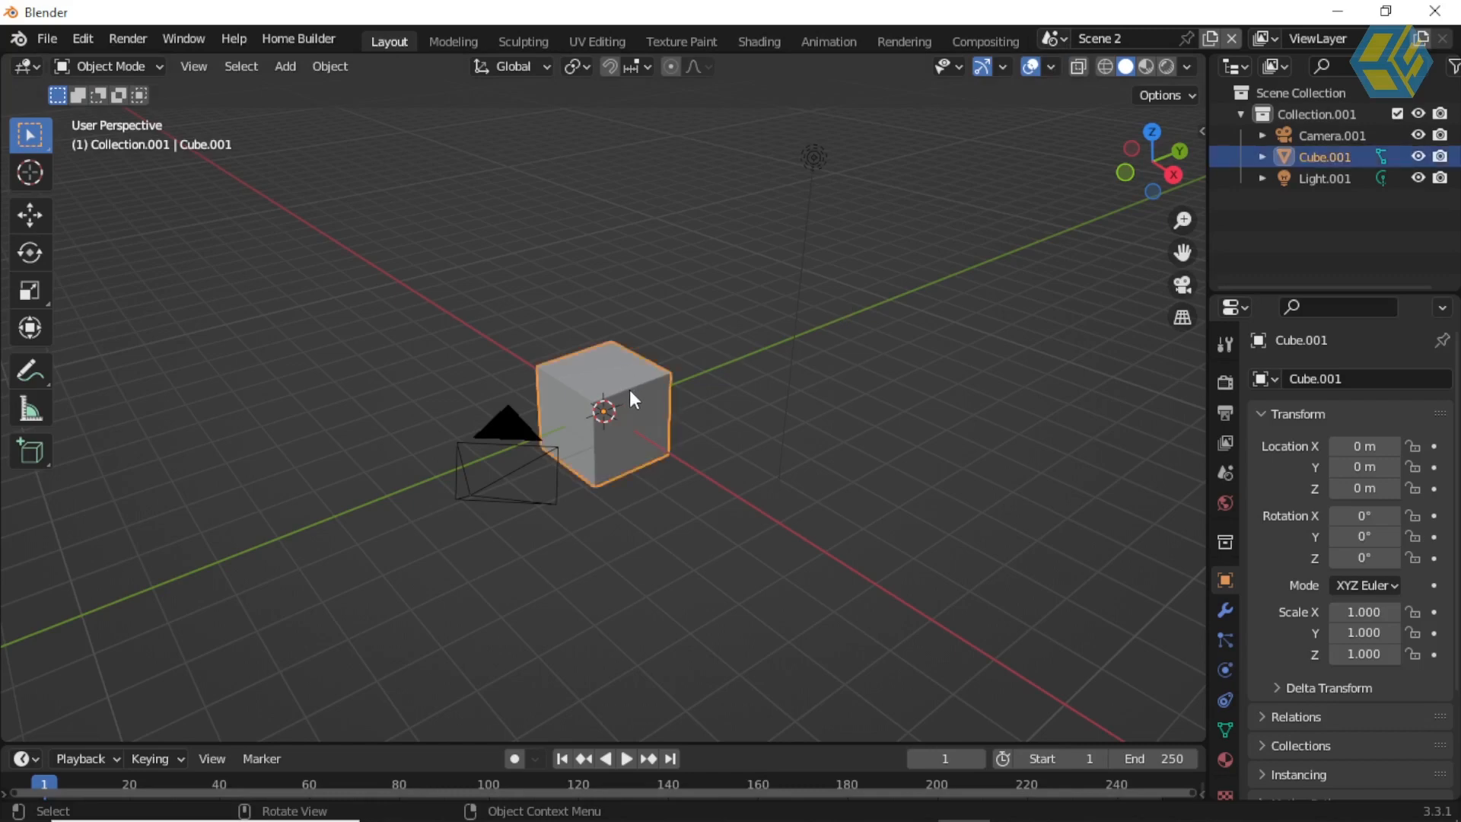
pyautogui.press('Delete')
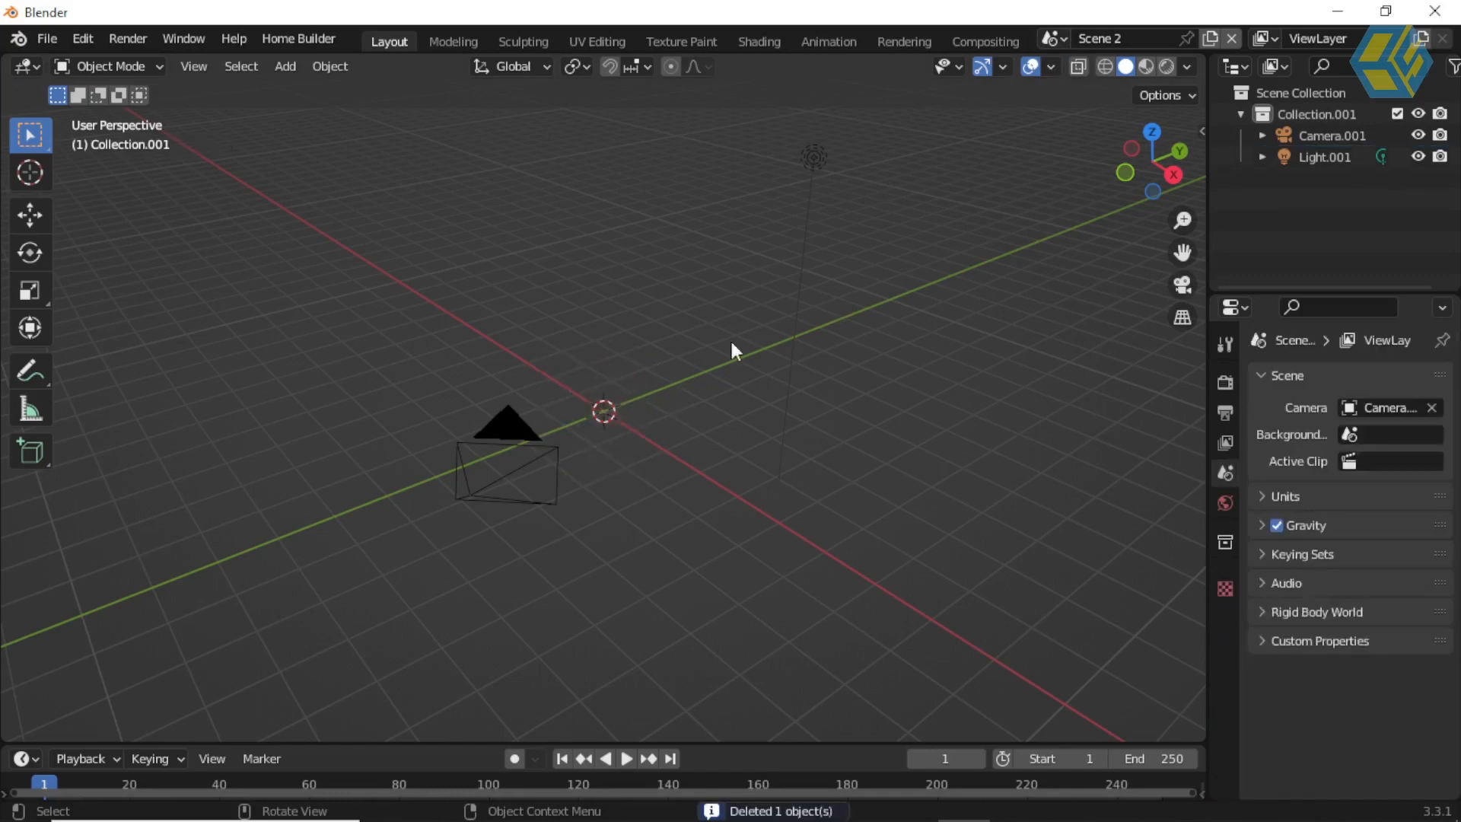
pyautogui.click(1064, 36)
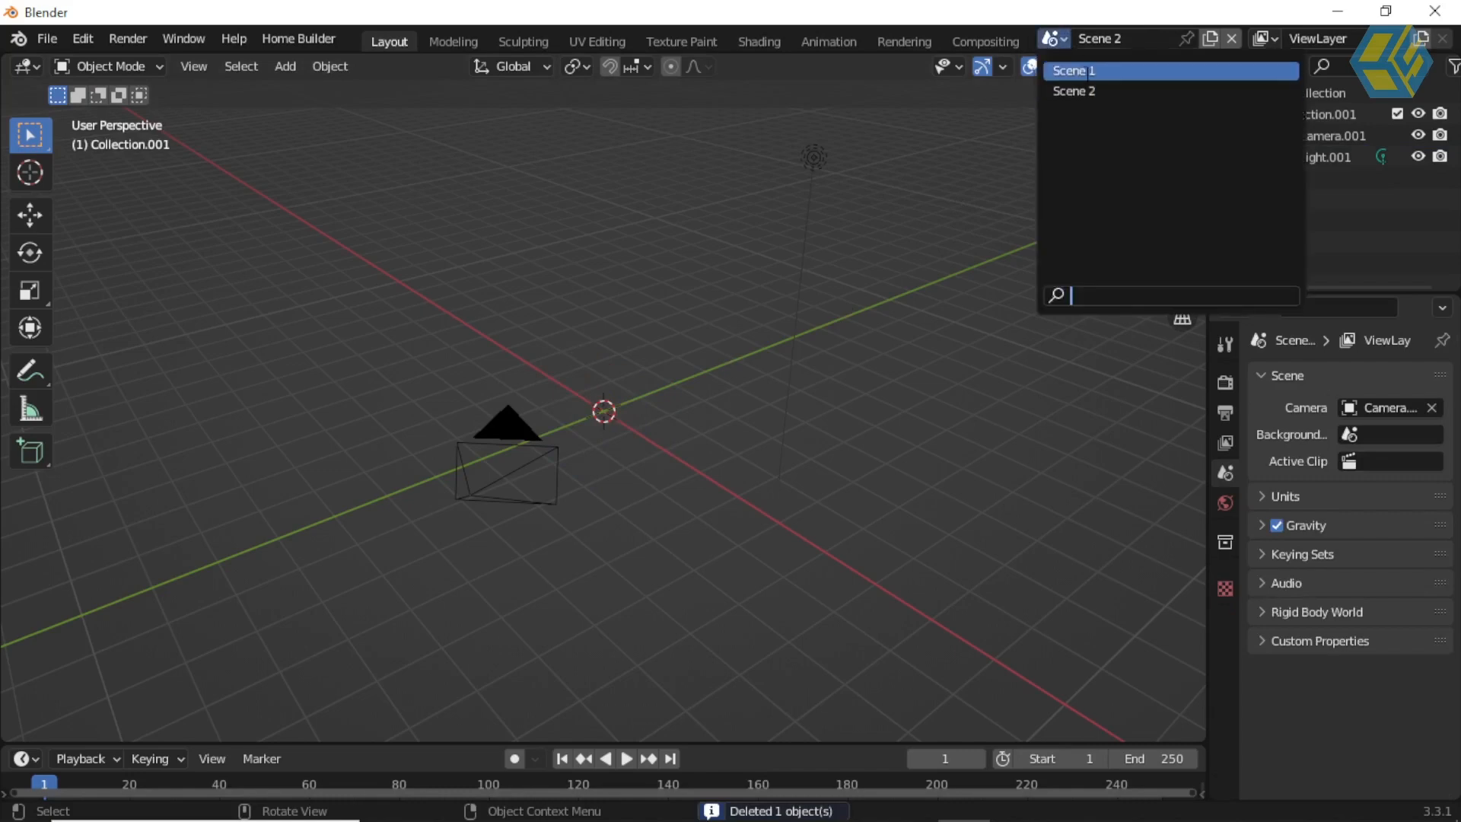
pyautogui.click(1089, 70)
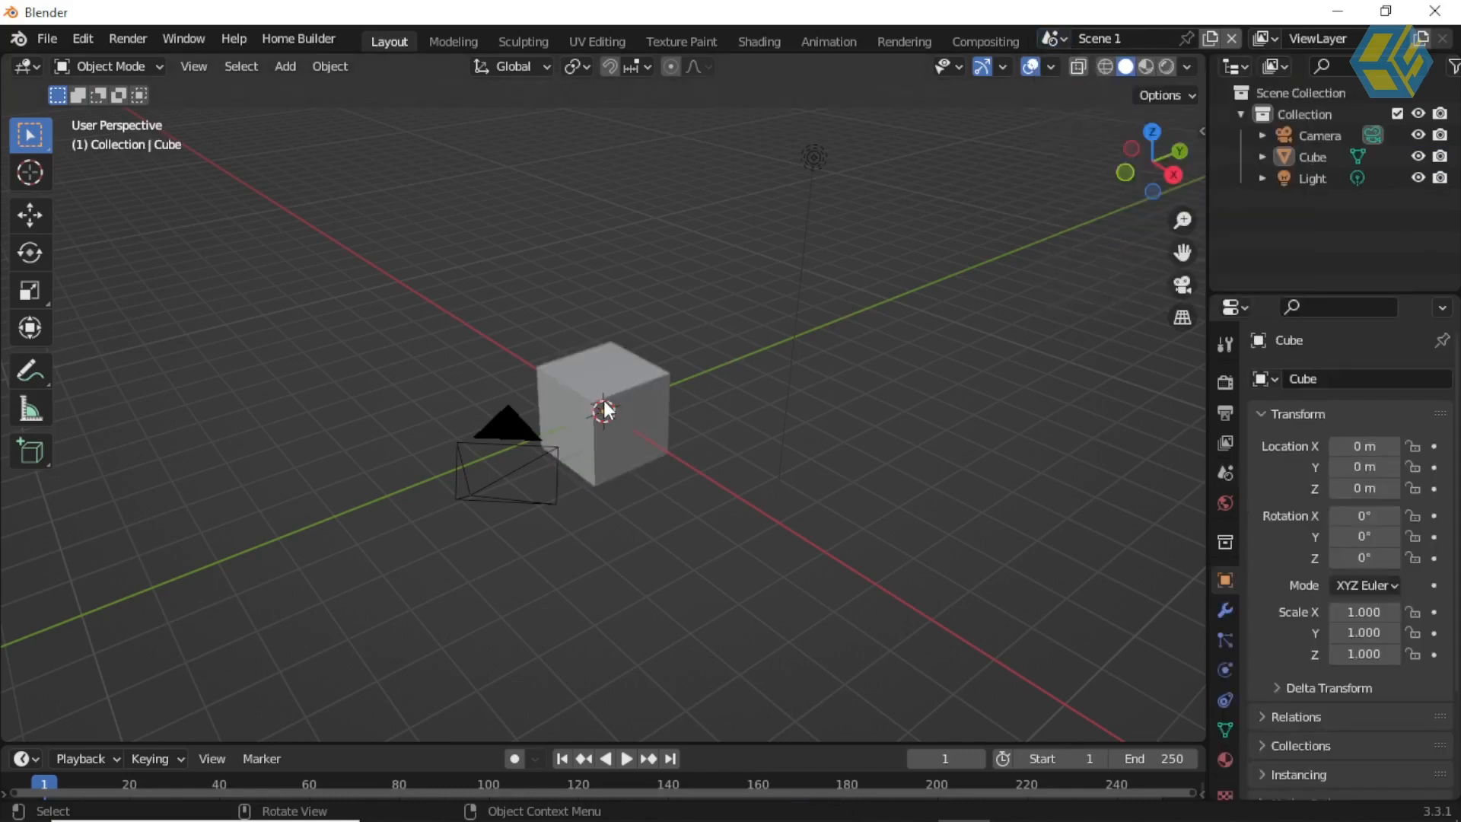
pyautogui.click(1066, 44)
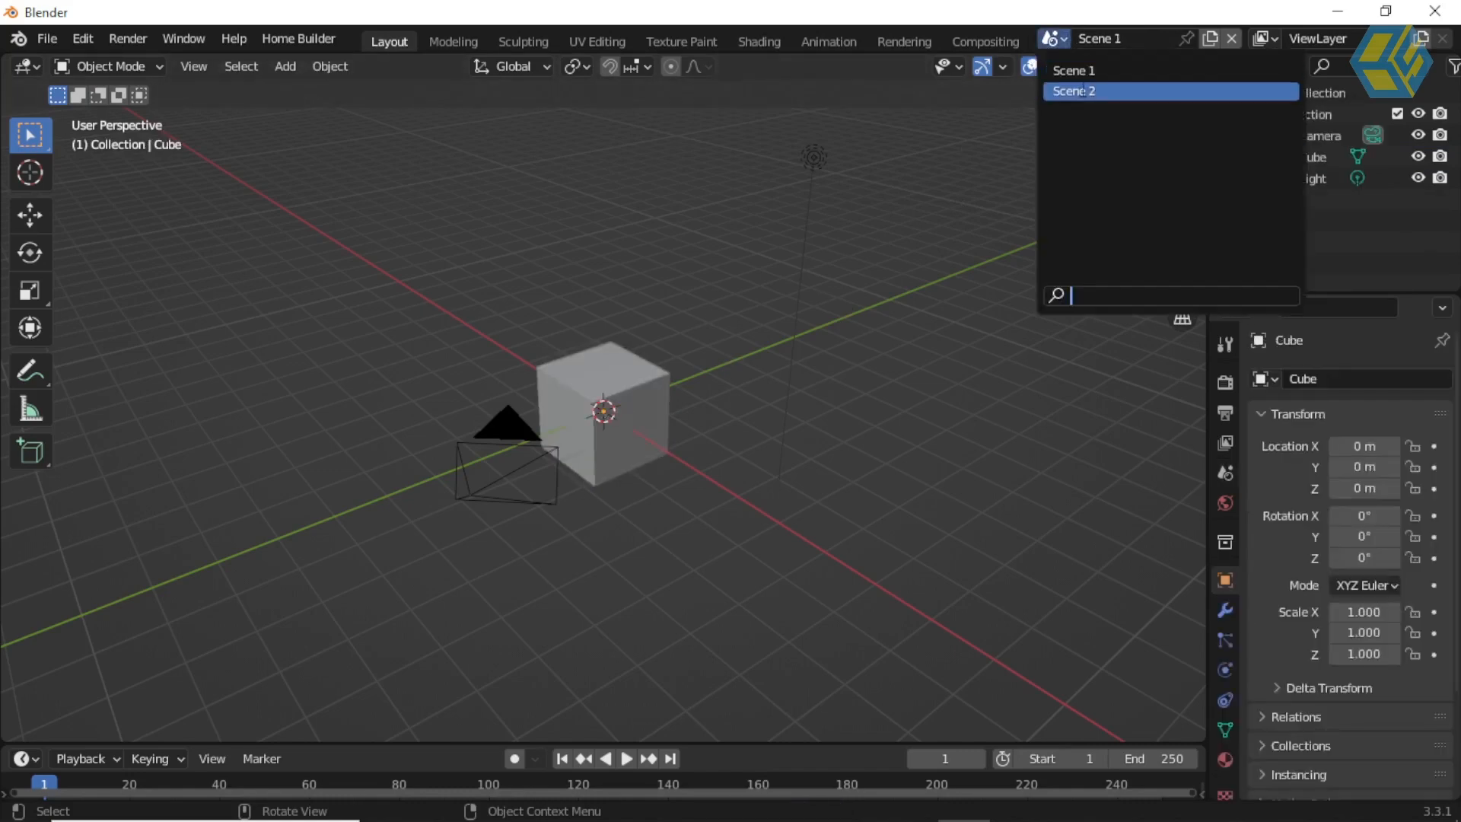
pyautogui.click(1078, 91)
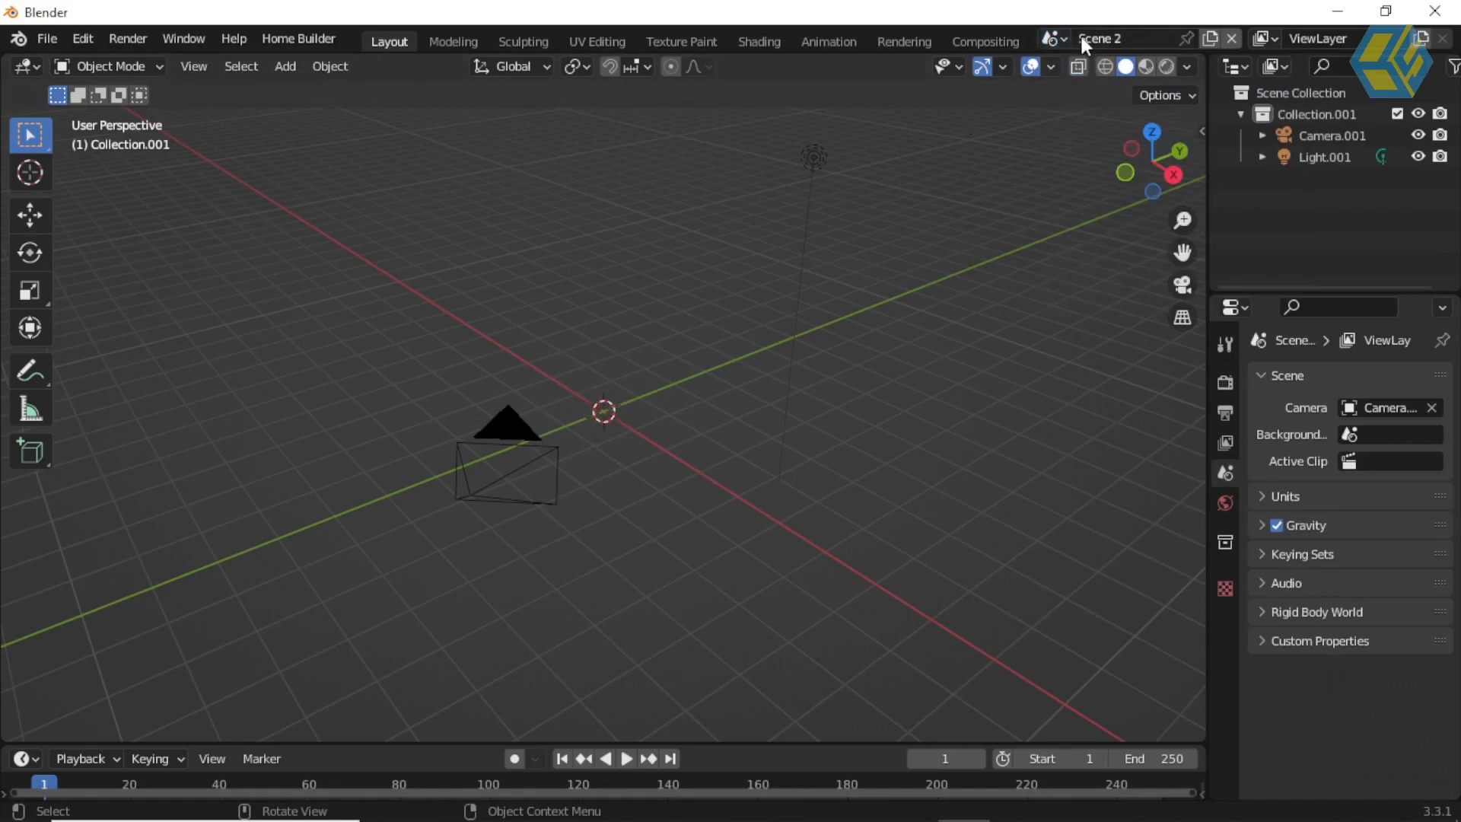
# Step: Add a UV sphere to Scene 2 and move it along the X axis to about -2.47 m
pyautogui.click(290, 71)
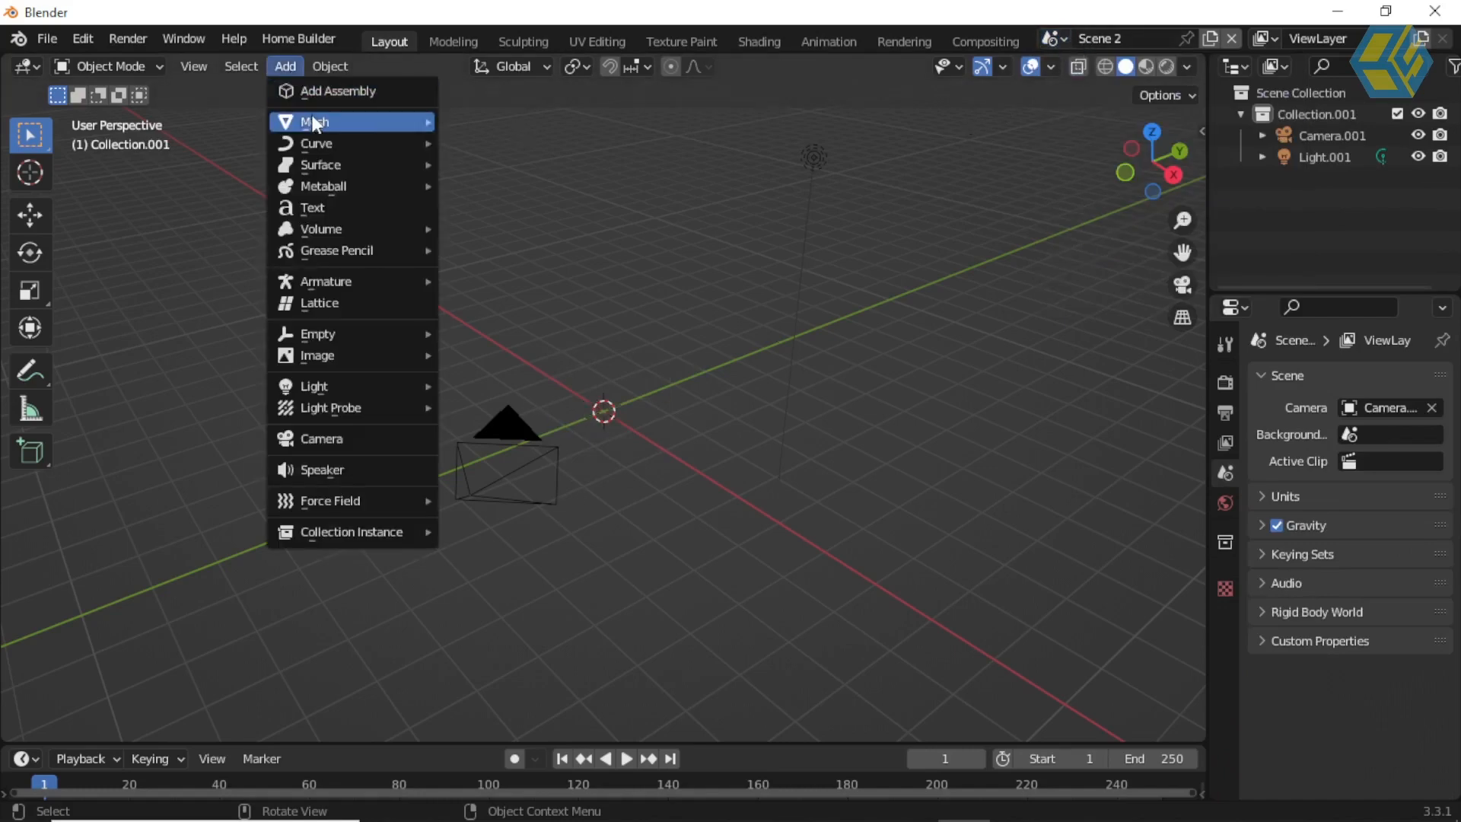
pyautogui.moveTo(313, 115)
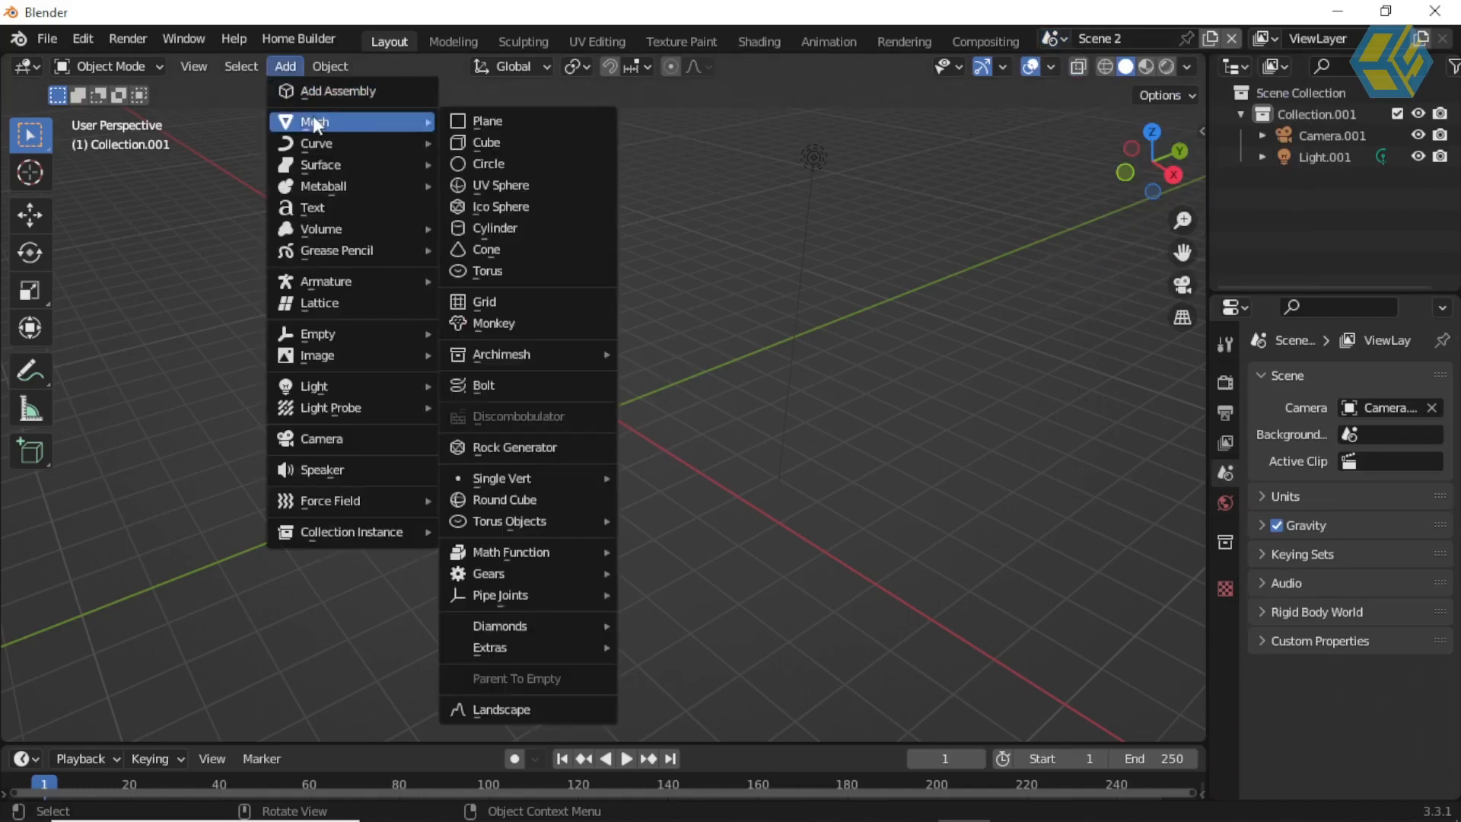
pyautogui.click(514, 183)
pyautogui.moveTo(617, 303); pyautogui.dragTo(628, 301, button='middle')
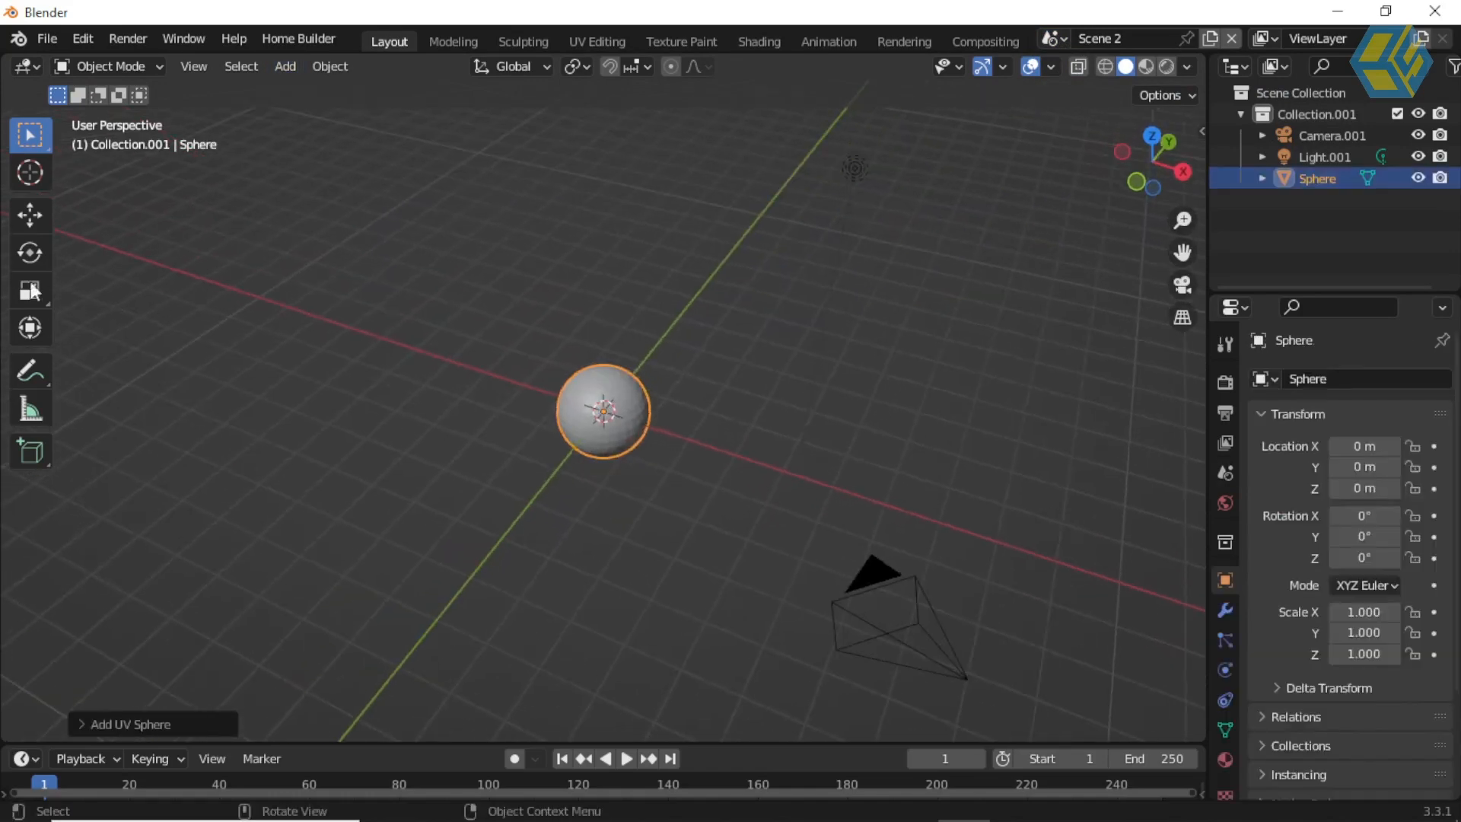
pyautogui.click(46, 223)
pyautogui.moveTo(678, 429); pyautogui.dragTo(580, 396)
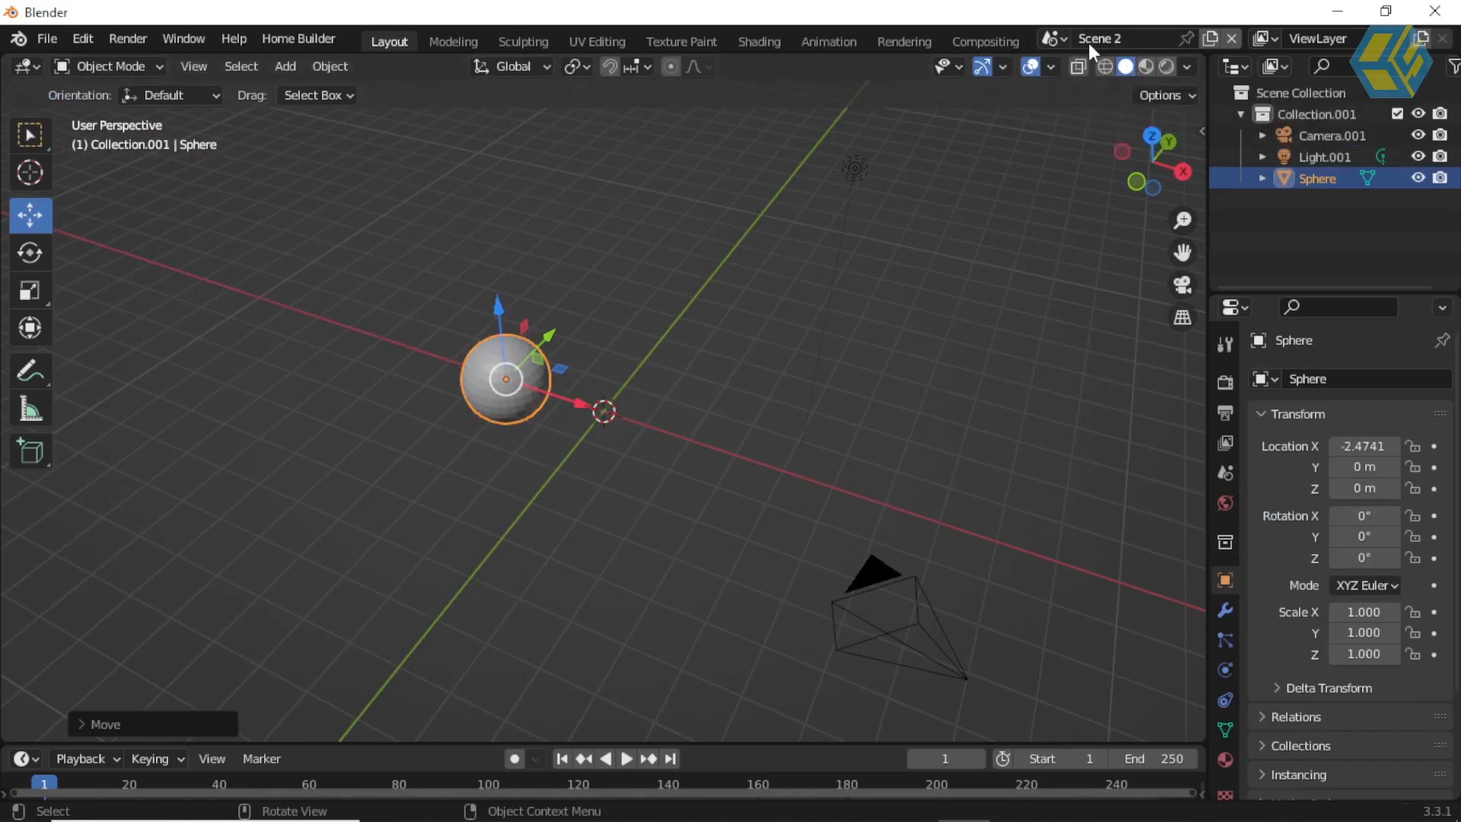
# Step: Make a full copy of Scene 2 and name the new scene Scene 3
pyautogui.click(1209, 37)
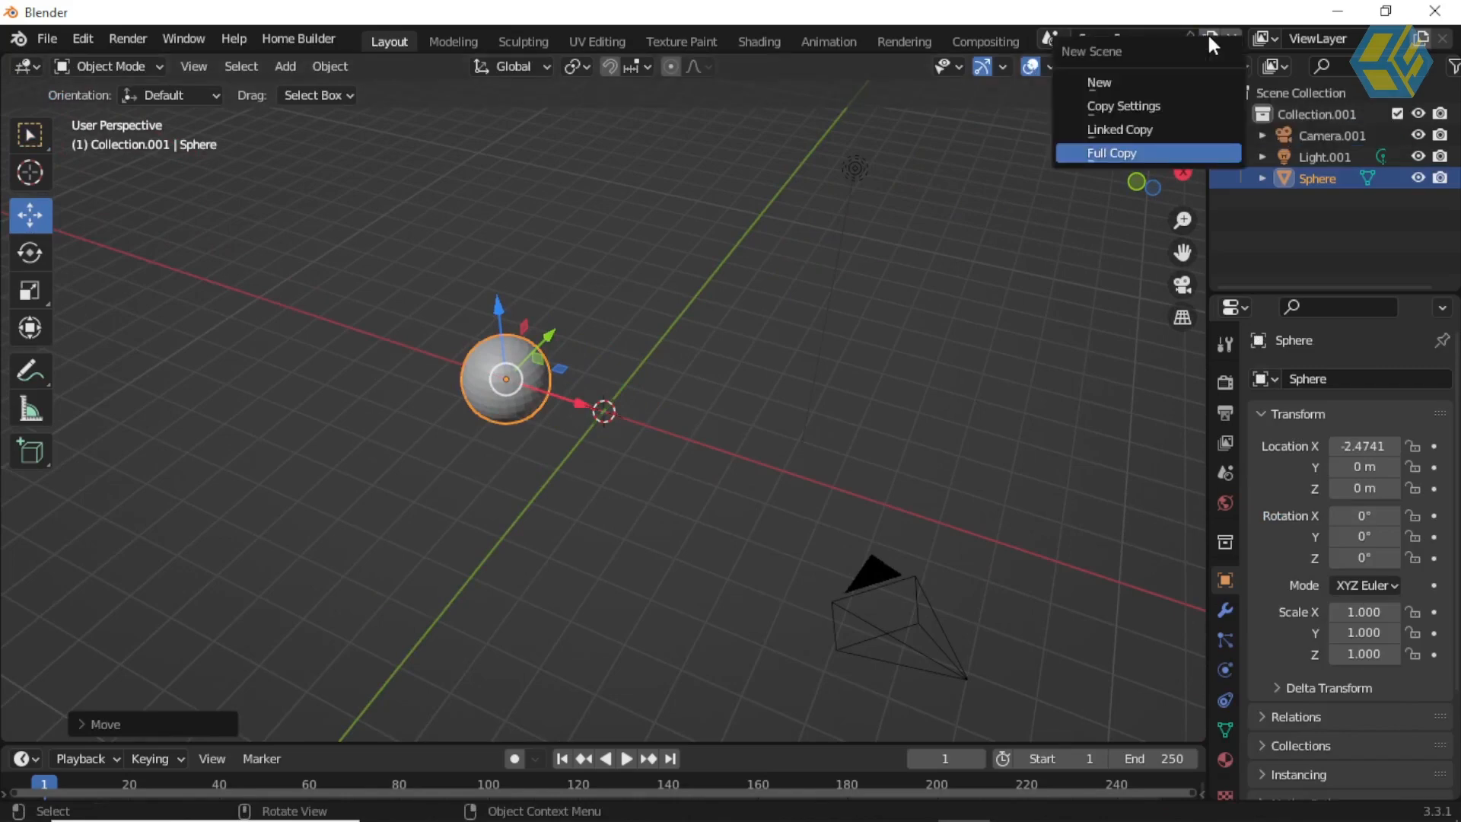
pyautogui.click(1143, 153)
pyautogui.click(1151, 39)
pyautogui.moveTo(1149, 38); pyautogui.dragTo(1114, 34)
pyautogui.write('3')
pyautogui.press('Return')
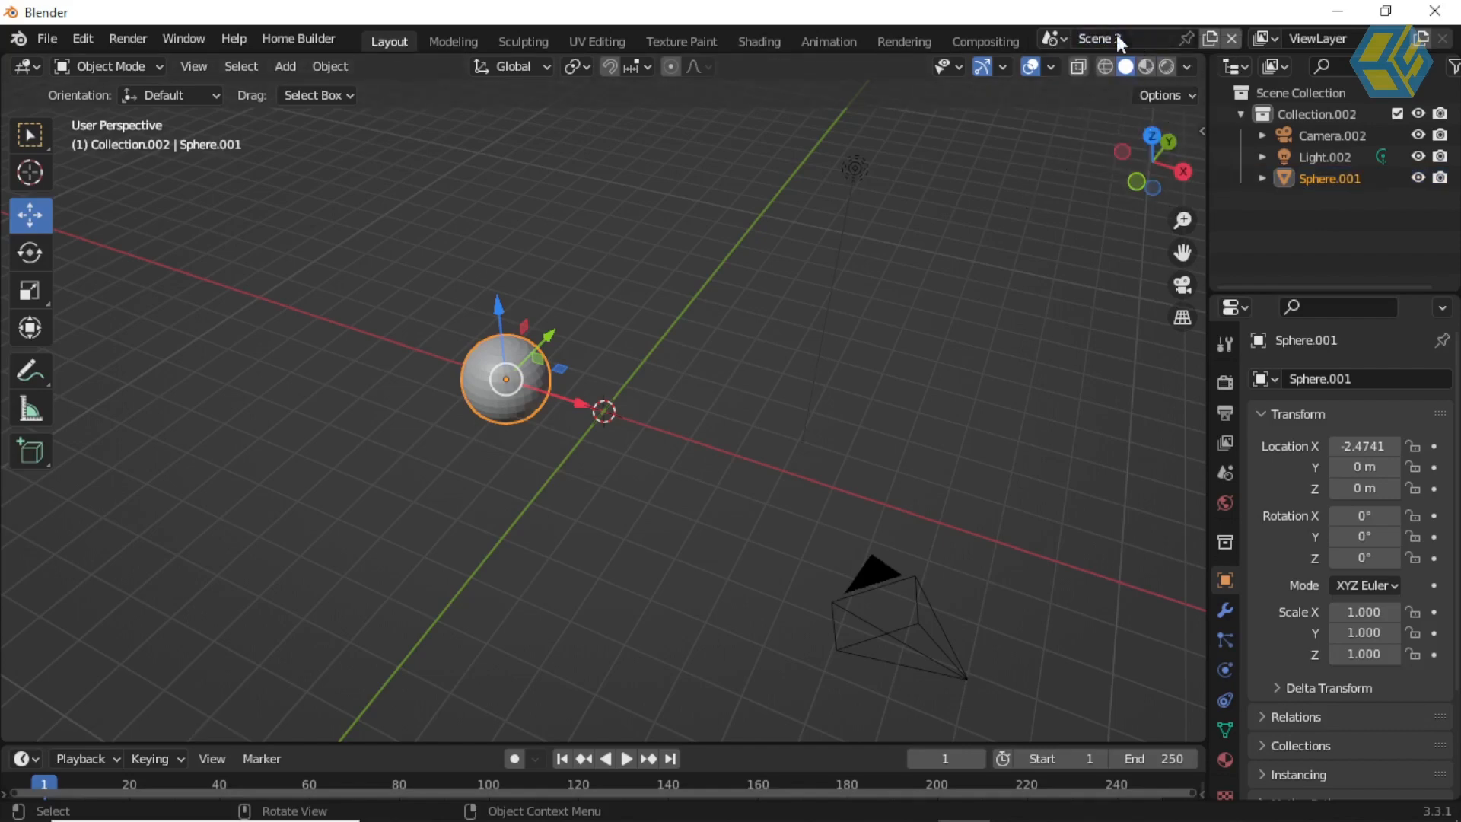
# Step: Delete the sphere from Scene 3
pyautogui.click(1064, 43)
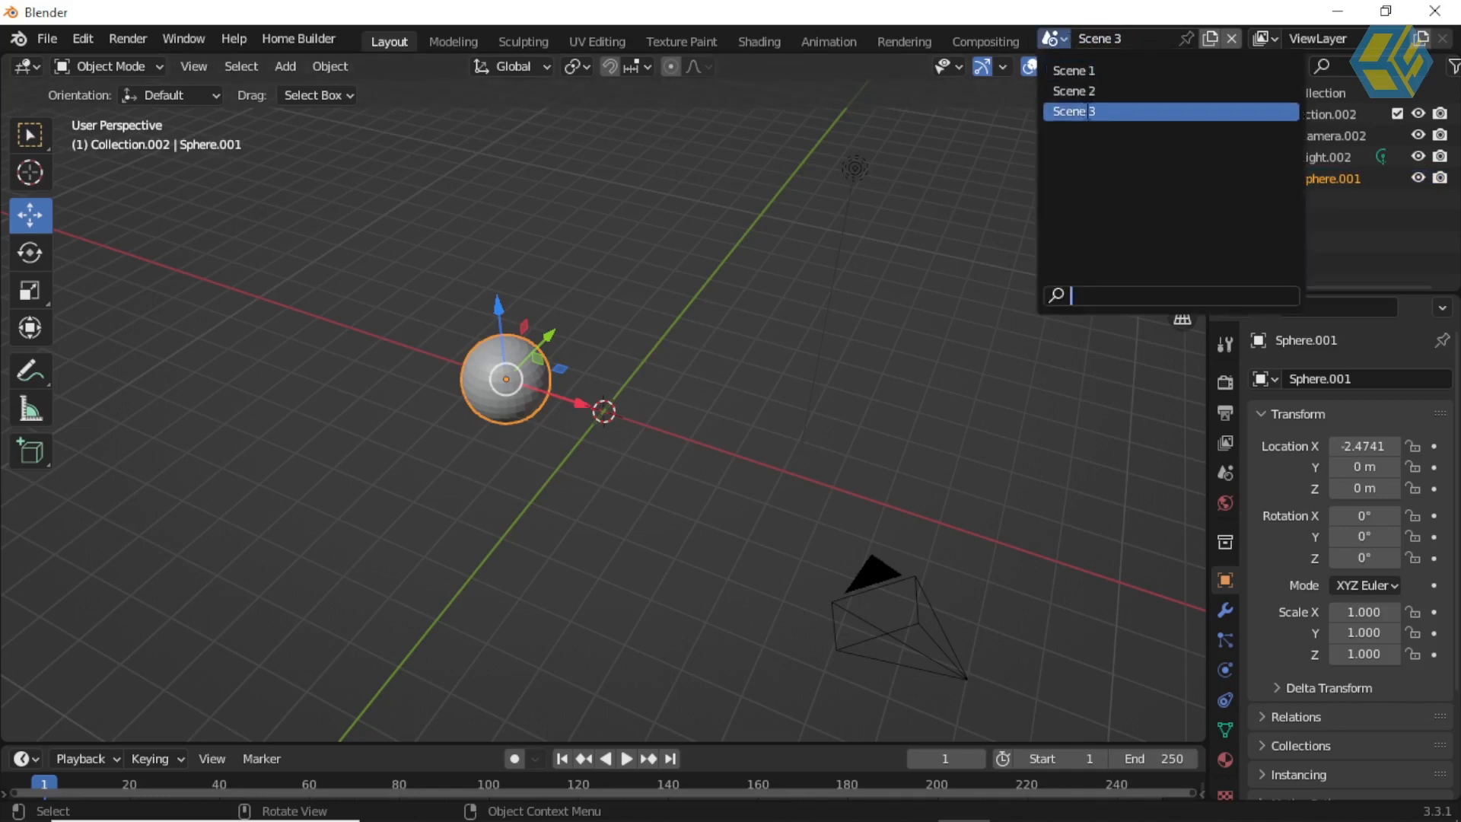
pyautogui.moveTo(848, 286); pyautogui.dragTo(778, 350, button='middle')
pyautogui.click(805, 213)
pyautogui.click(528, 351)
pyautogui.press('Delete')
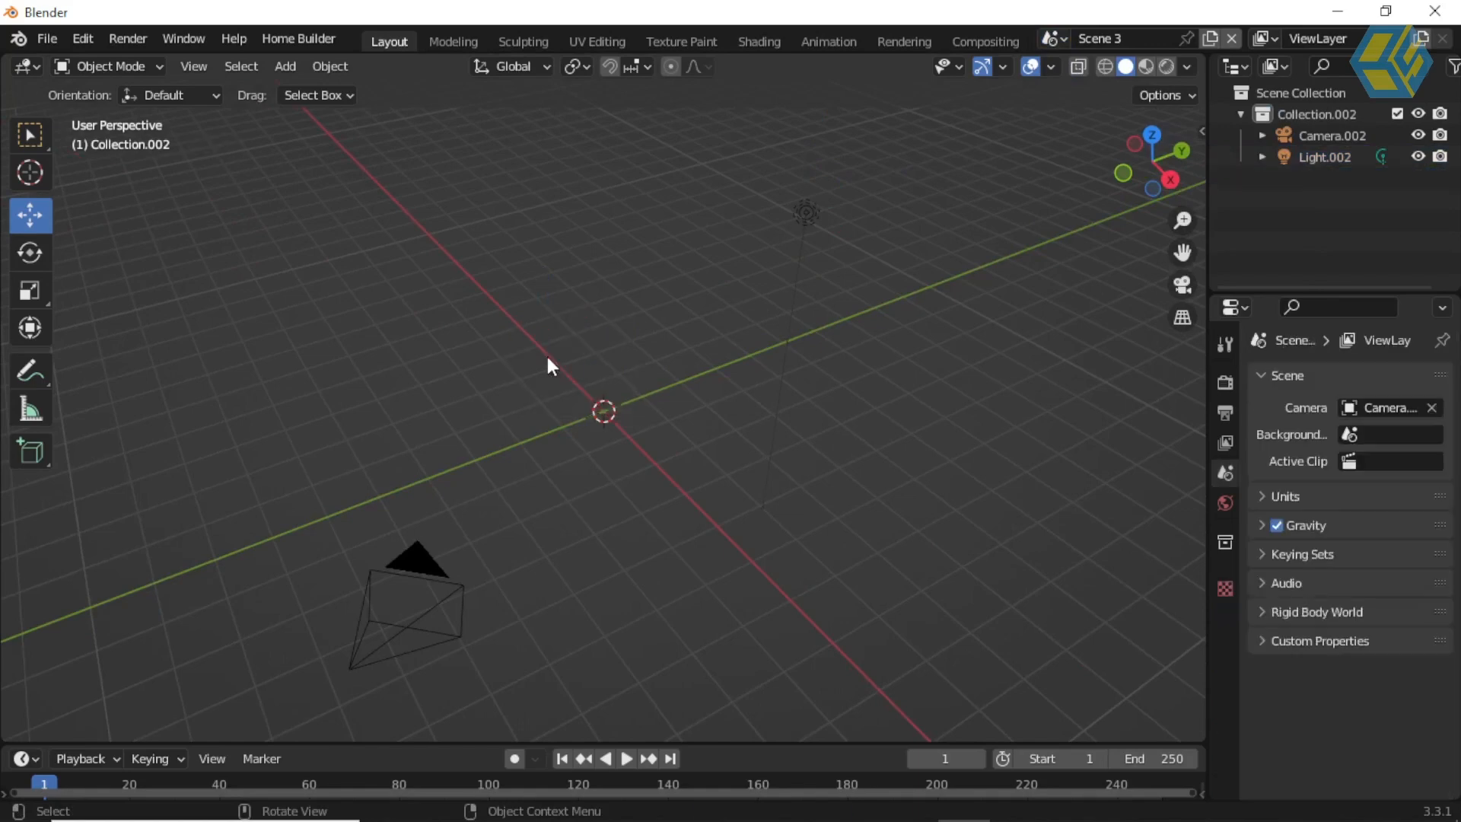
# Step: Add a Monkey mesh to Scene 3 and move it along the X axis to about 2.53 m
pyautogui.click(287, 67)
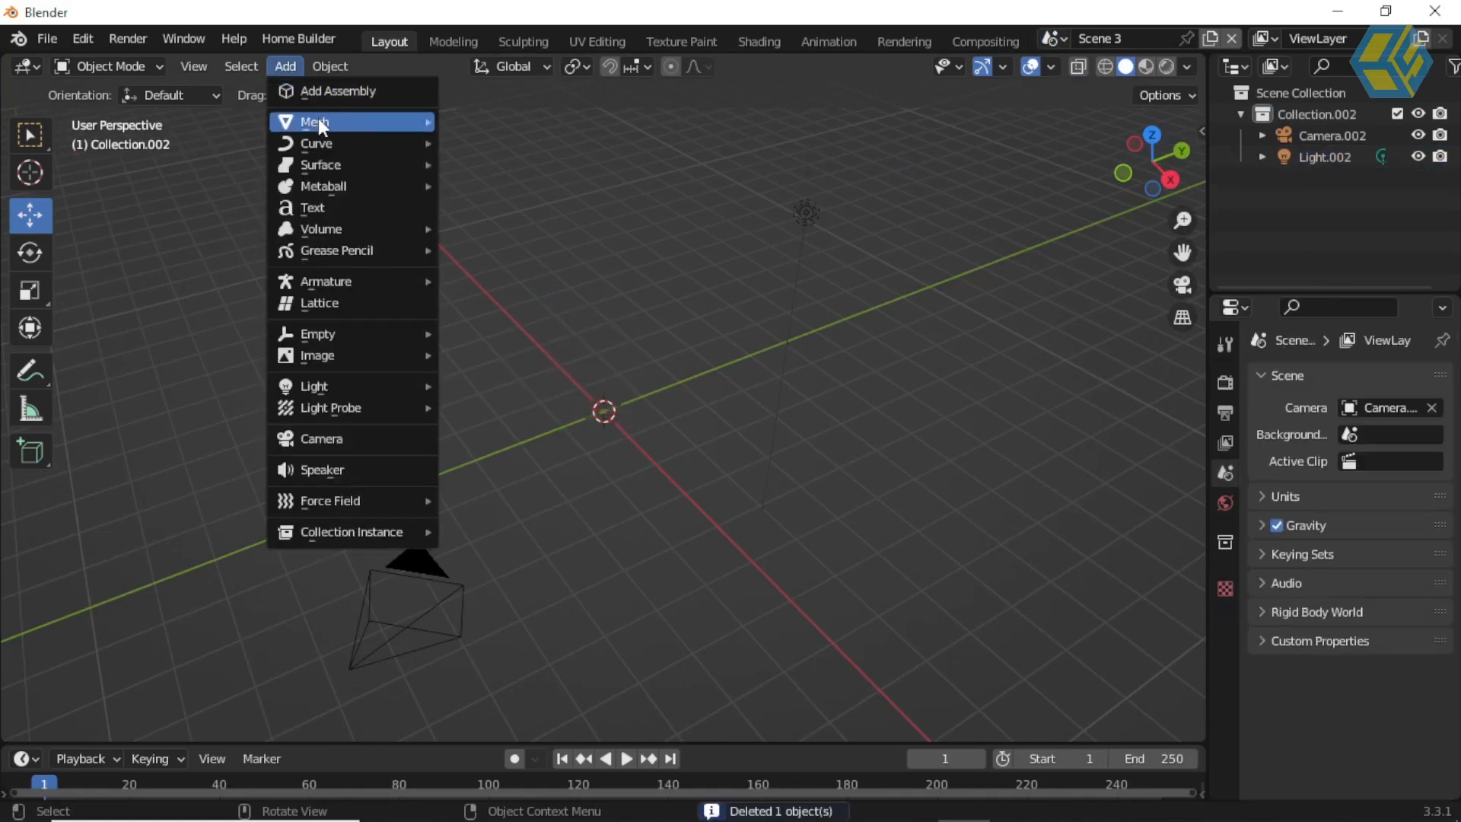
pyautogui.moveTo(318, 119)
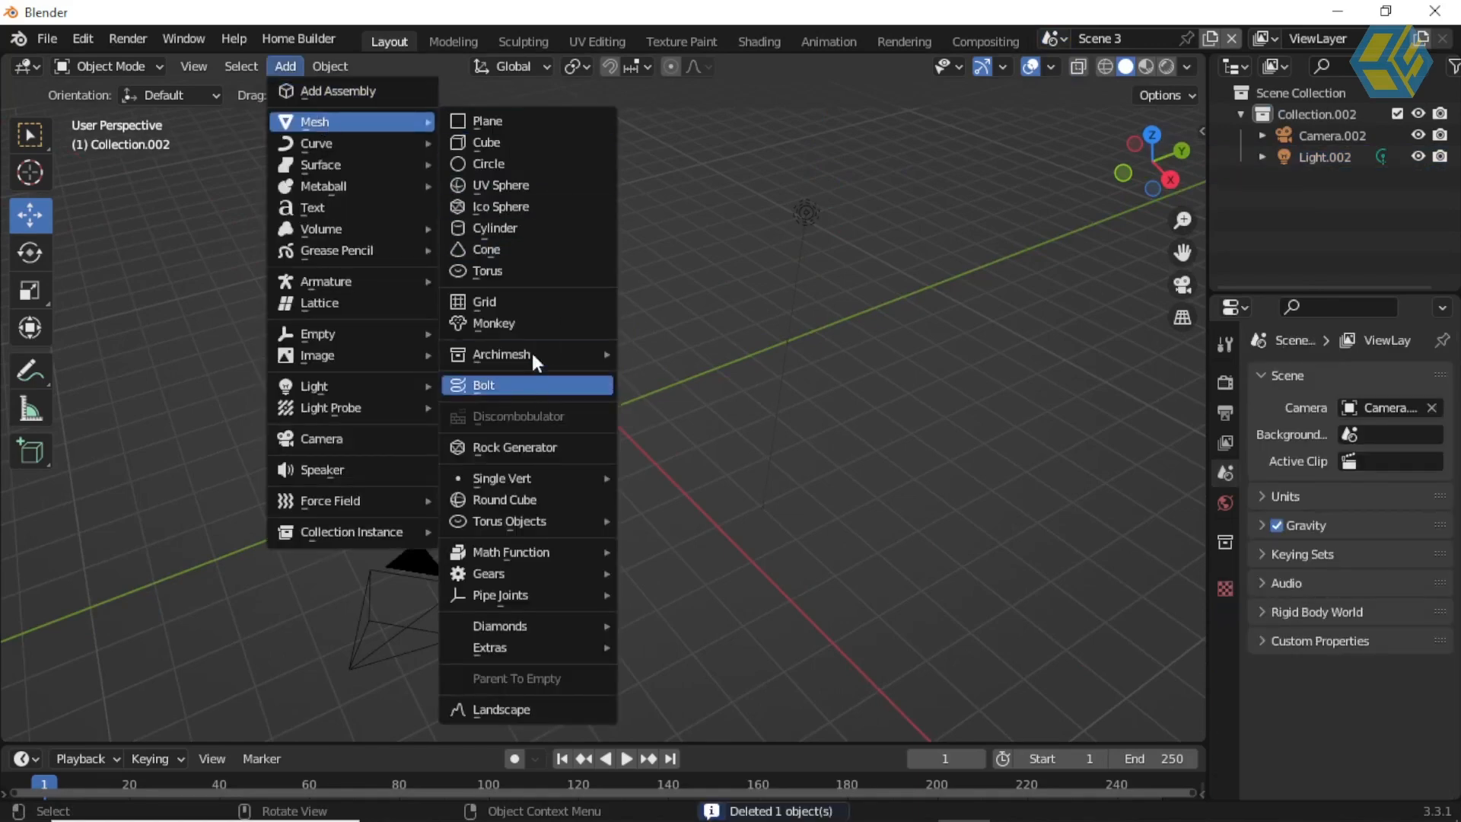
pyautogui.click(531, 322)
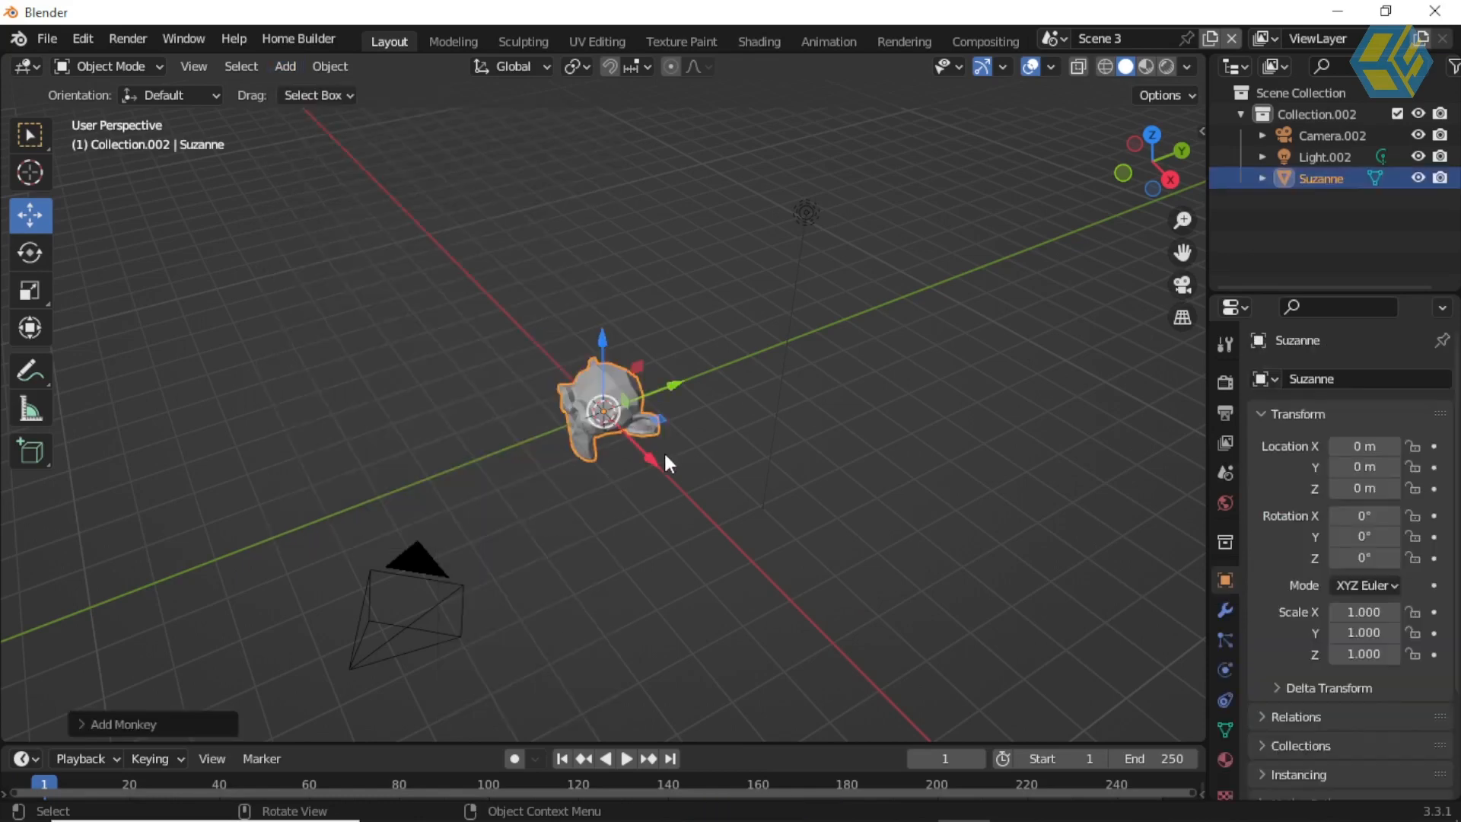
pyautogui.moveTo(656, 454); pyautogui.dragTo(752, 515)
pyautogui.moveTo(585, 486); pyautogui.dragTo(685, 448, button='middle')
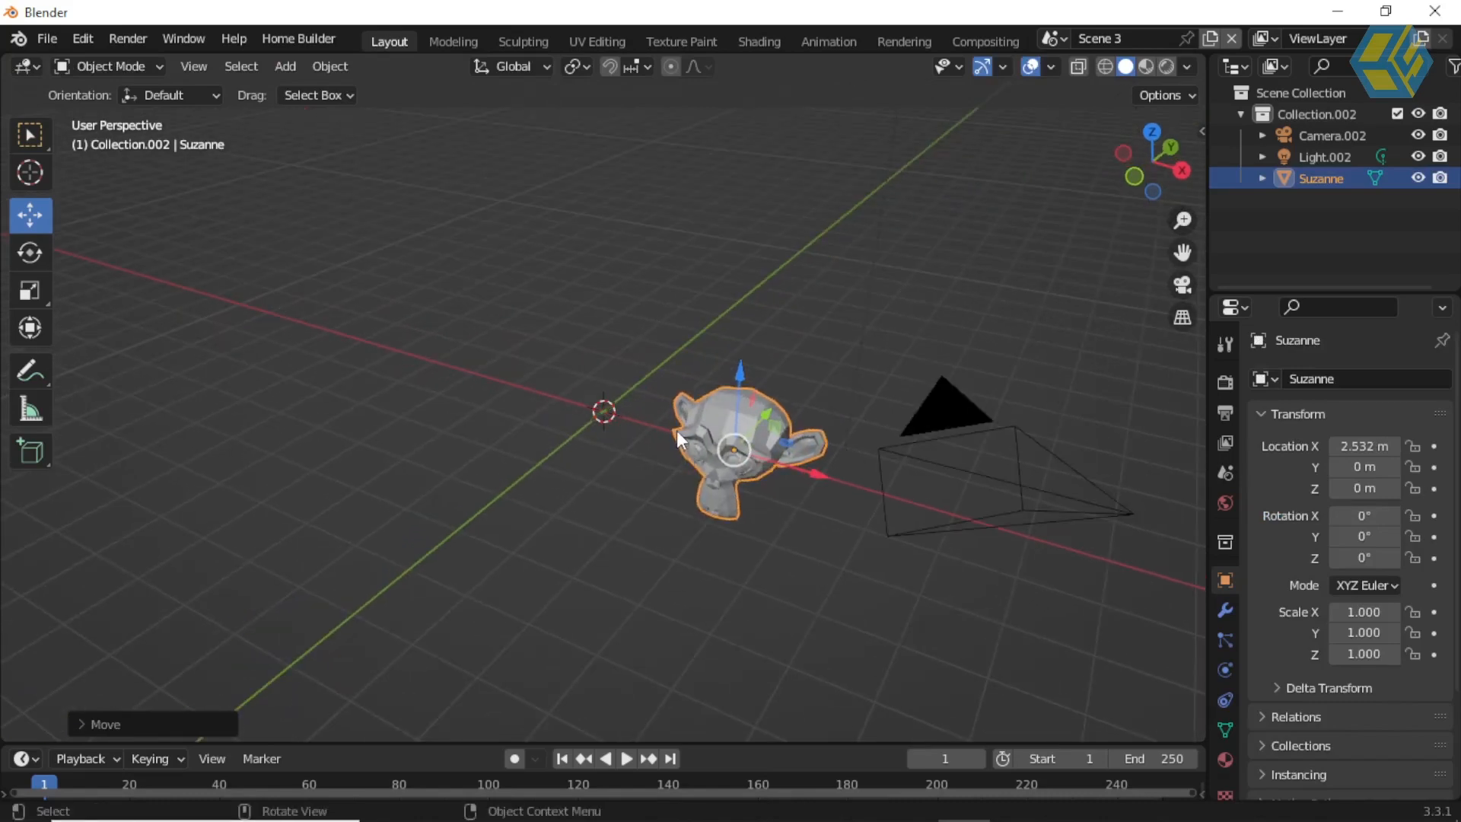
# Step: Compare the contents of Scene 1 and Scene 2, and return to Scene 3
pyautogui.click(1062, 35)
pyautogui.click(1085, 71)
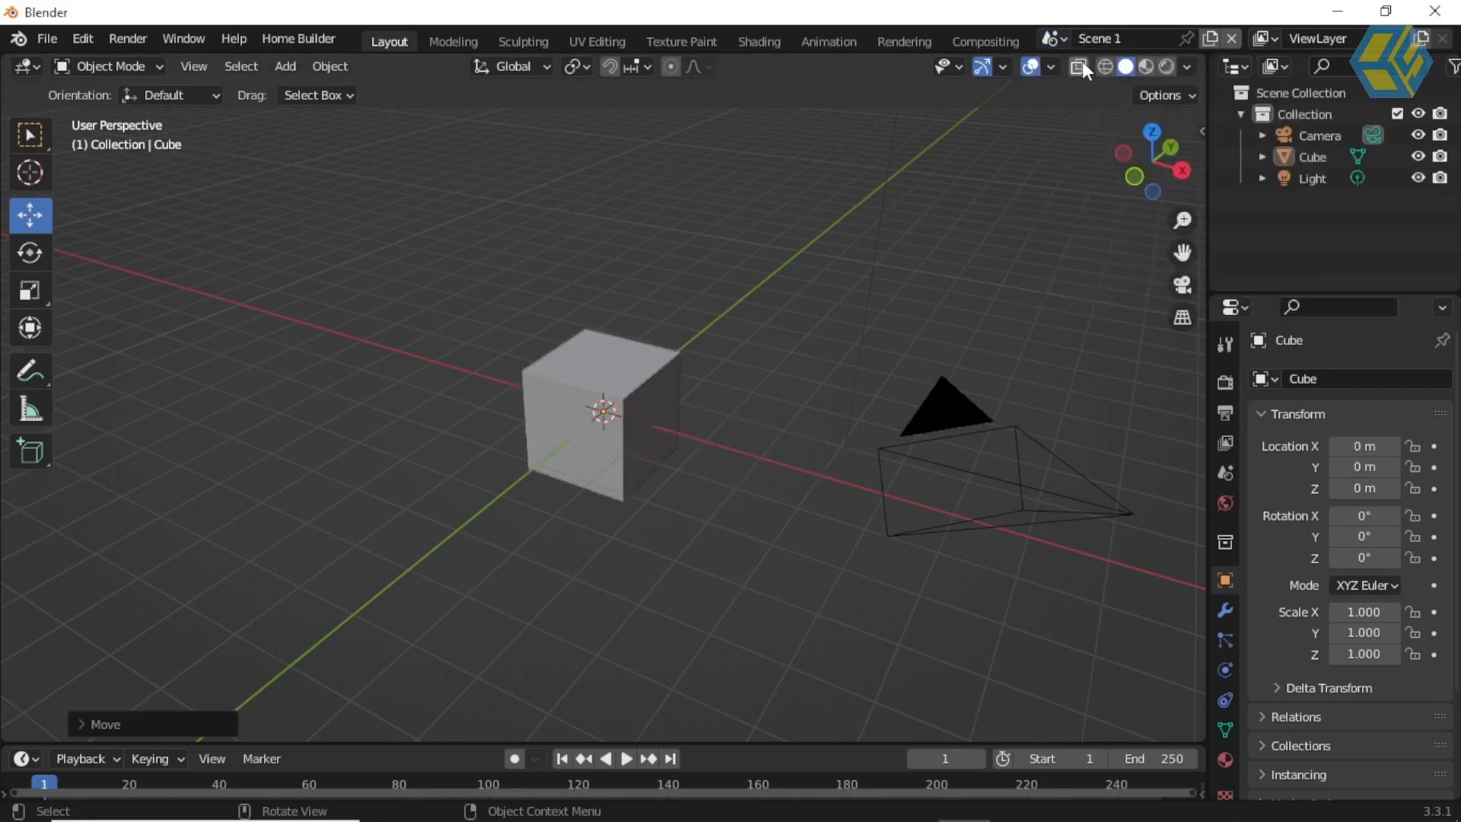
pyautogui.click(1062, 35)
pyautogui.click(1094, 87)
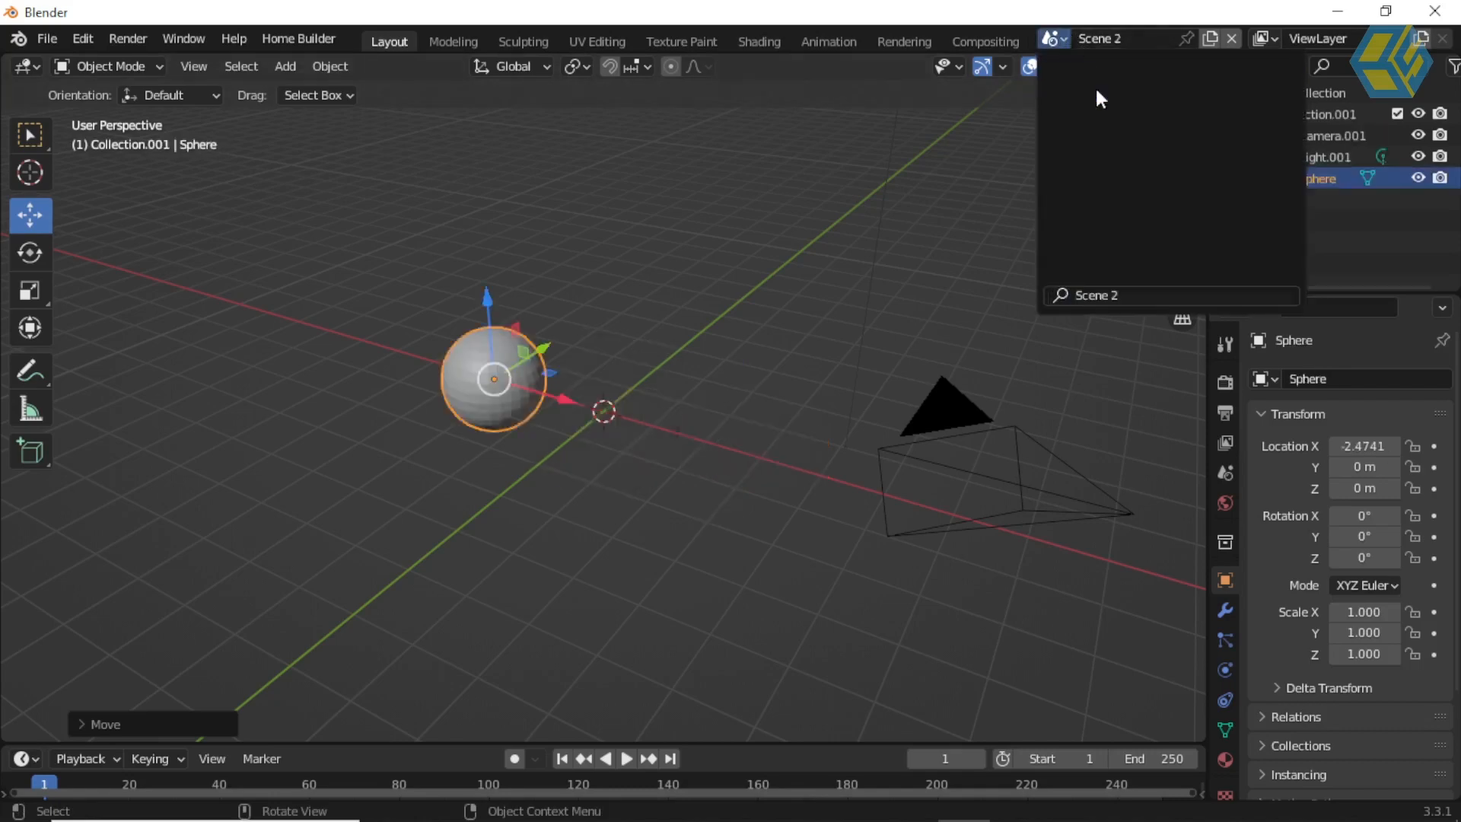
pyautogui.click(1064, 38)
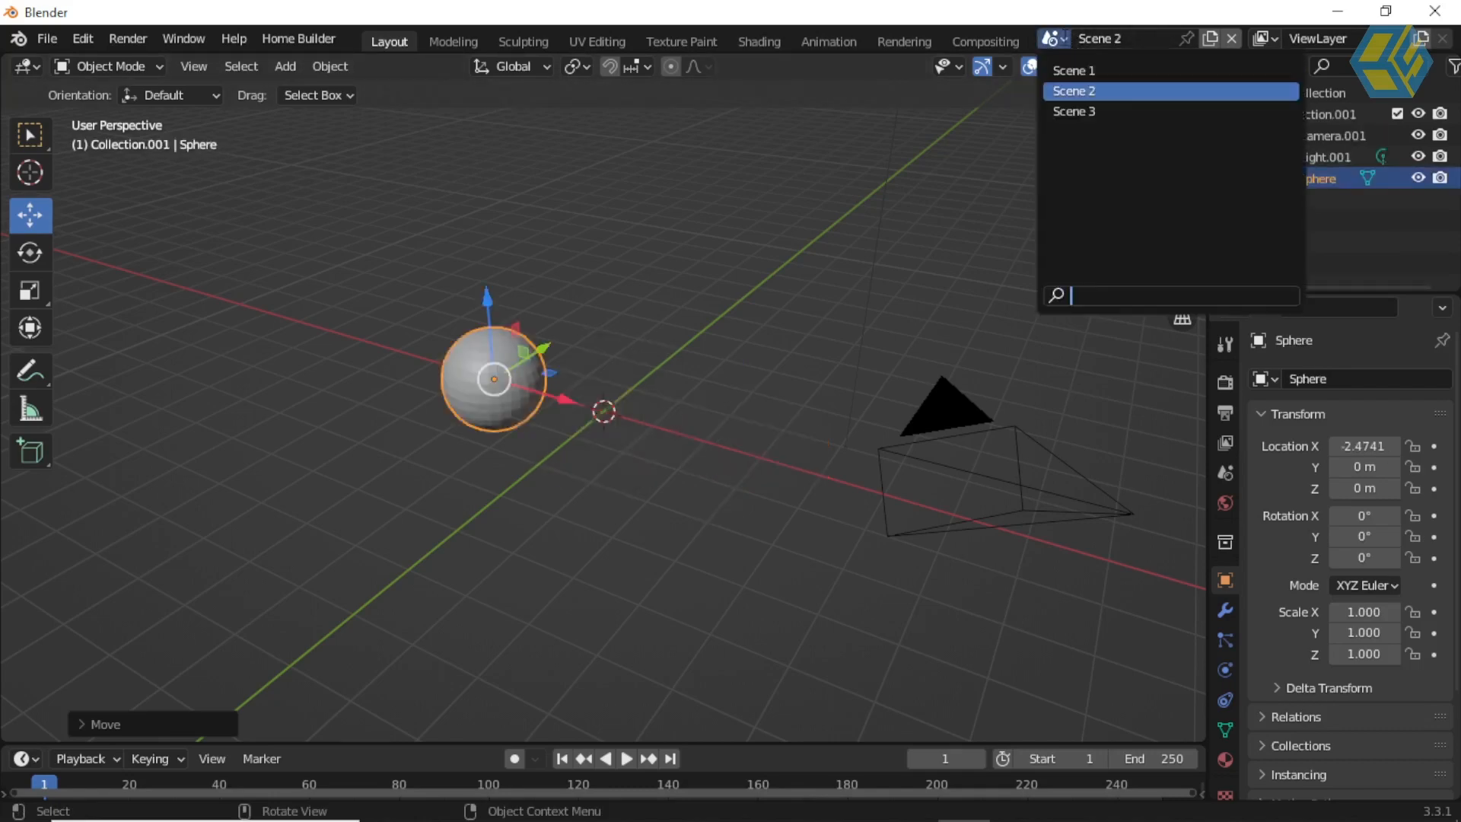
pyautogui.click(1096, 106)
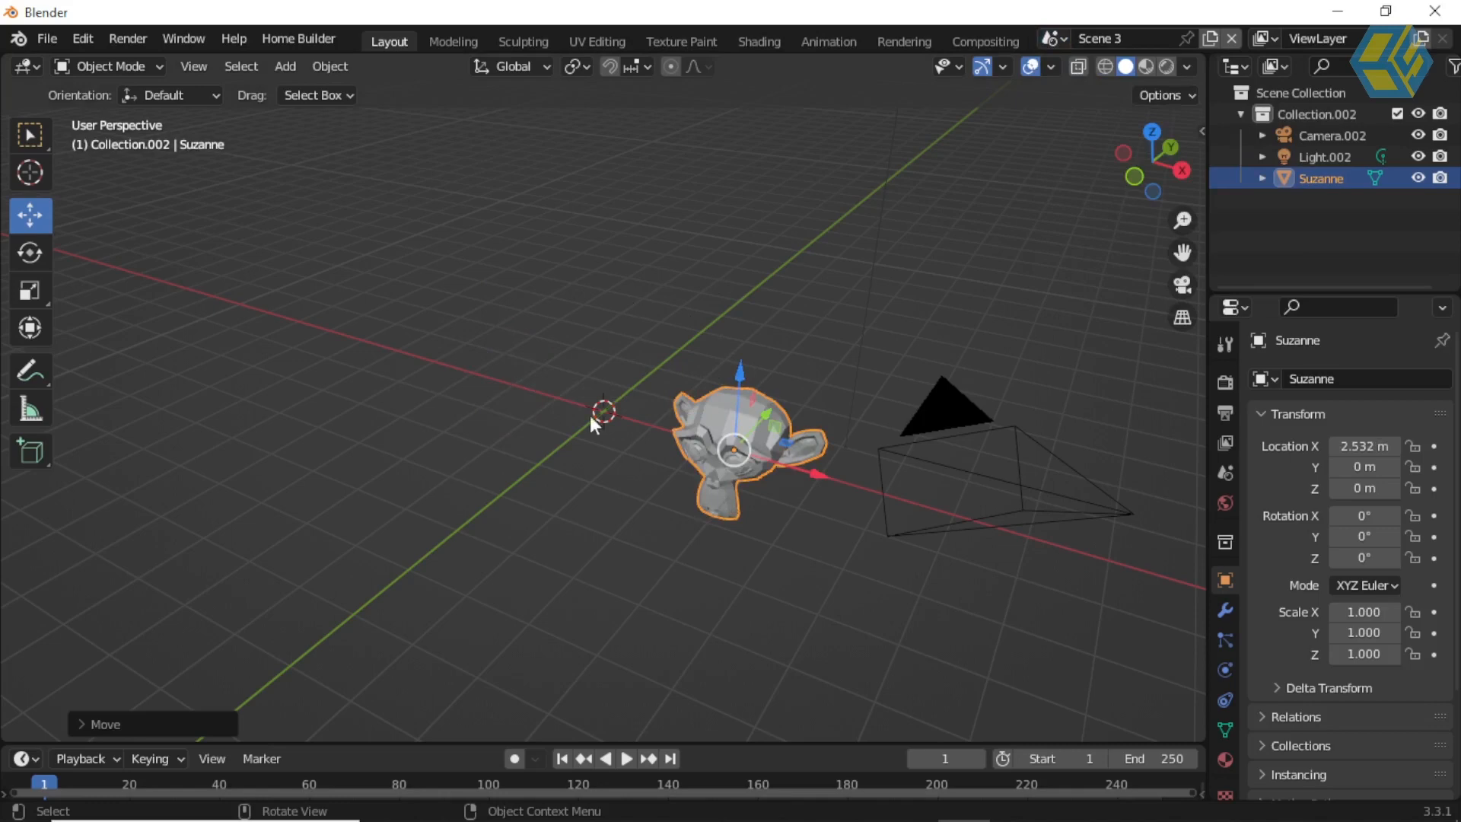
pyautogui.moveTo(766, 320); pyautogui.dragTo(697, 320, button='middle')
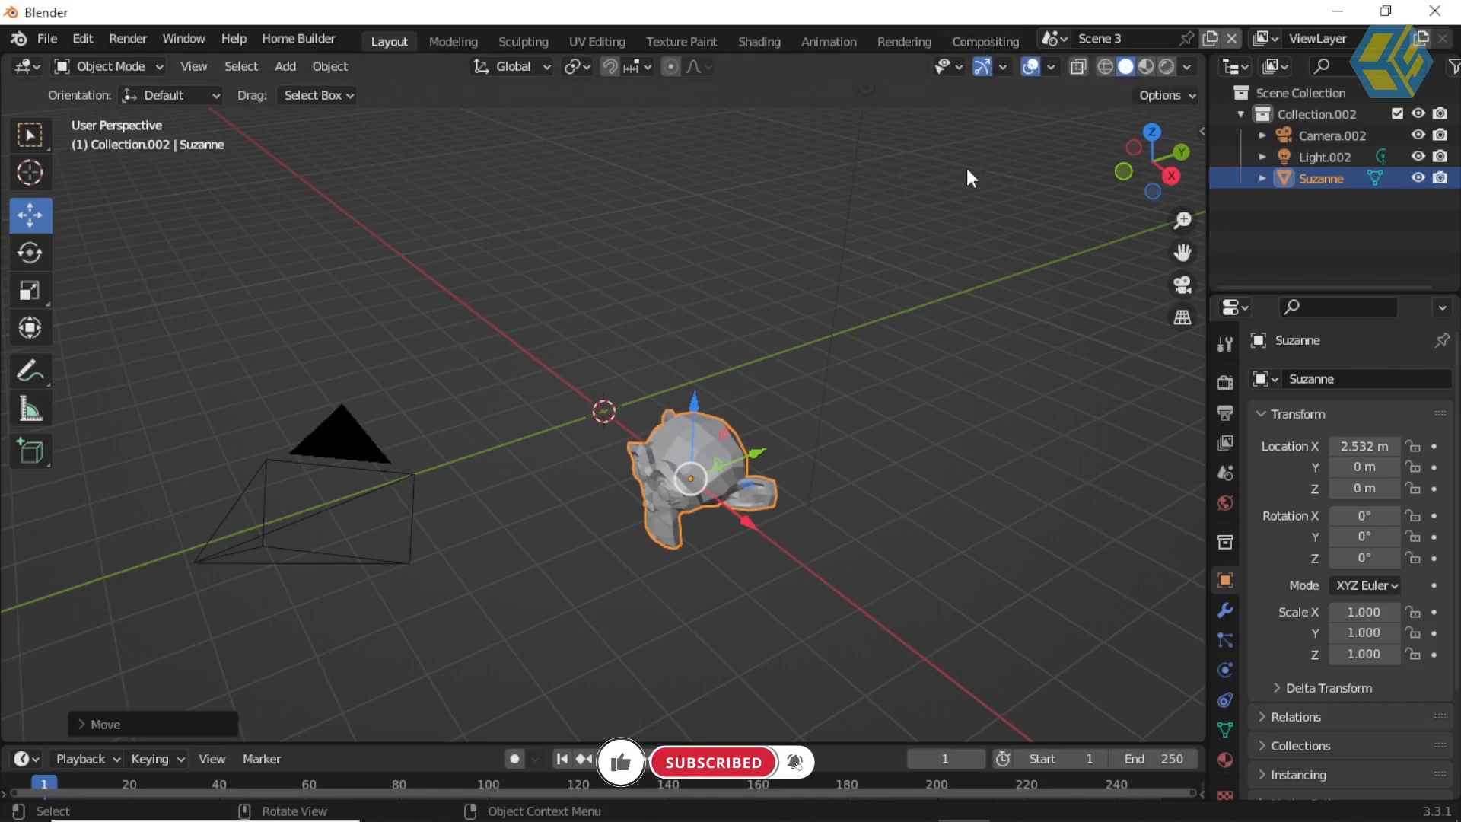
# Step: Switch to Scene 1, select the cube and show its material settings in a widened properties area
pyautogui.click(1054, 38)
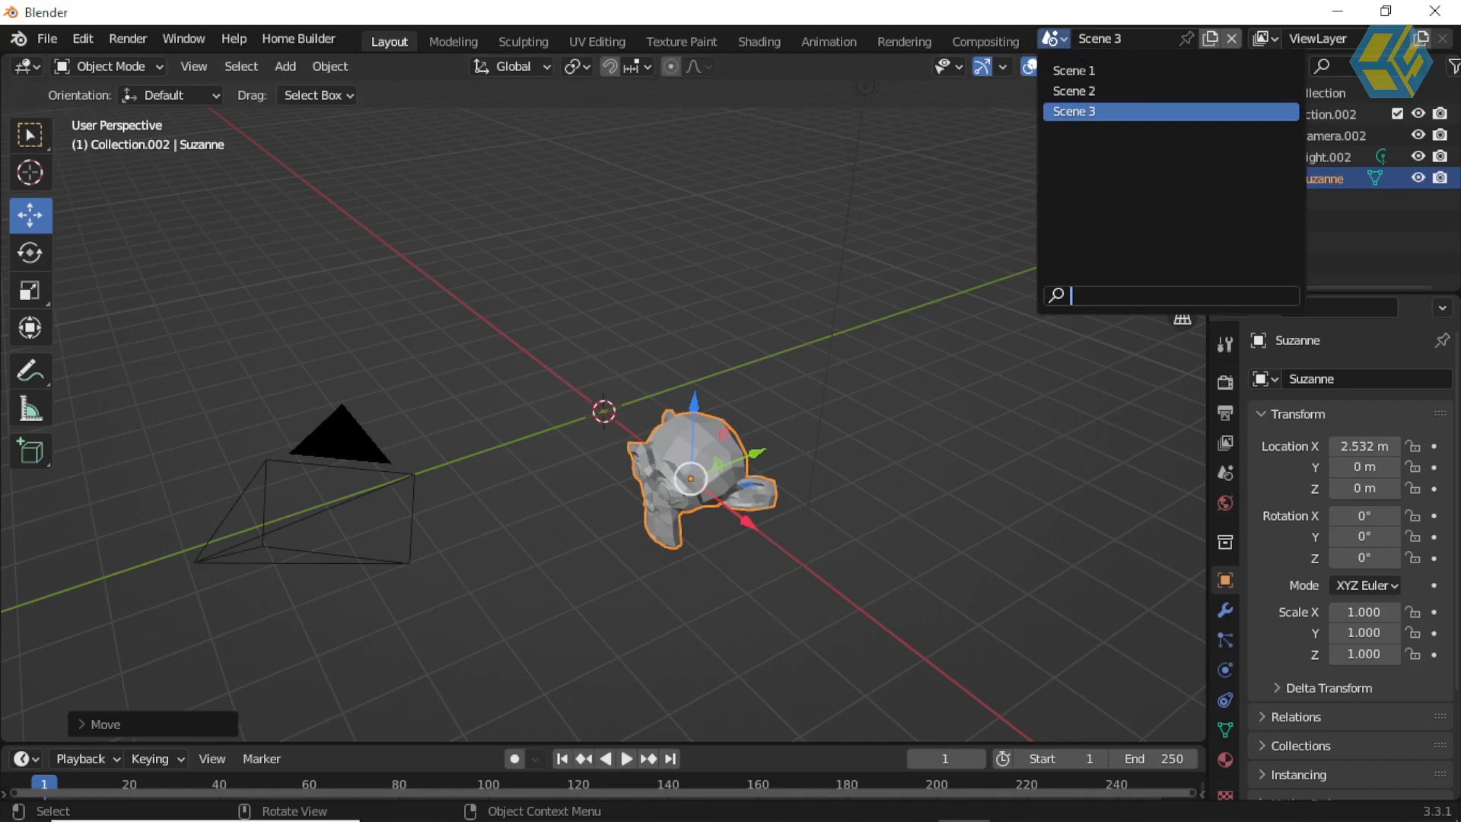
pyautogui.click(1083, 66)
pyautogui.moveTo(744, 387); pyautogui.dragTo(754, 402, button='middle')
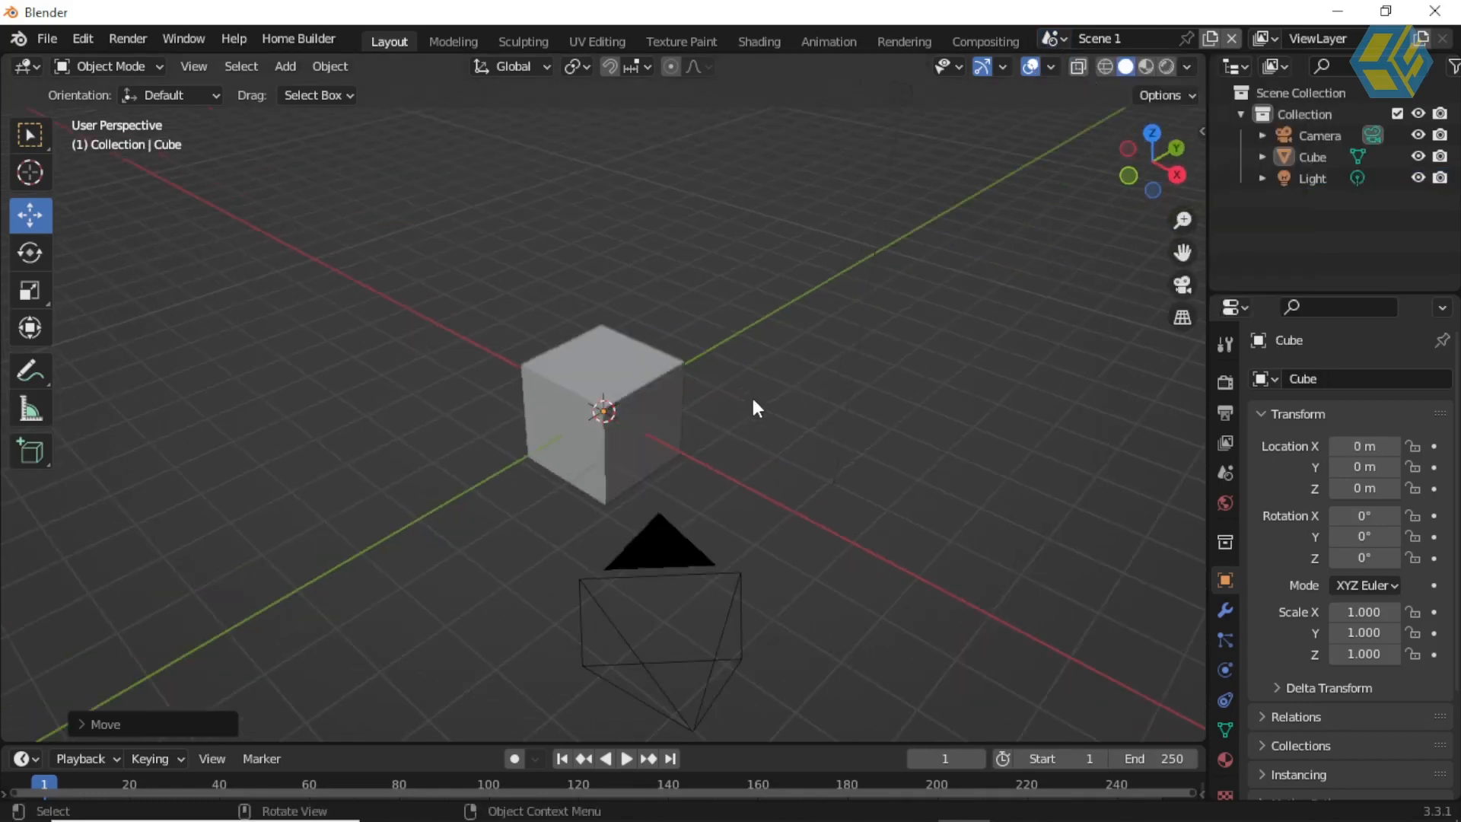
pyautogui.click(659, 394)
pyautogui.click(1221, 759)
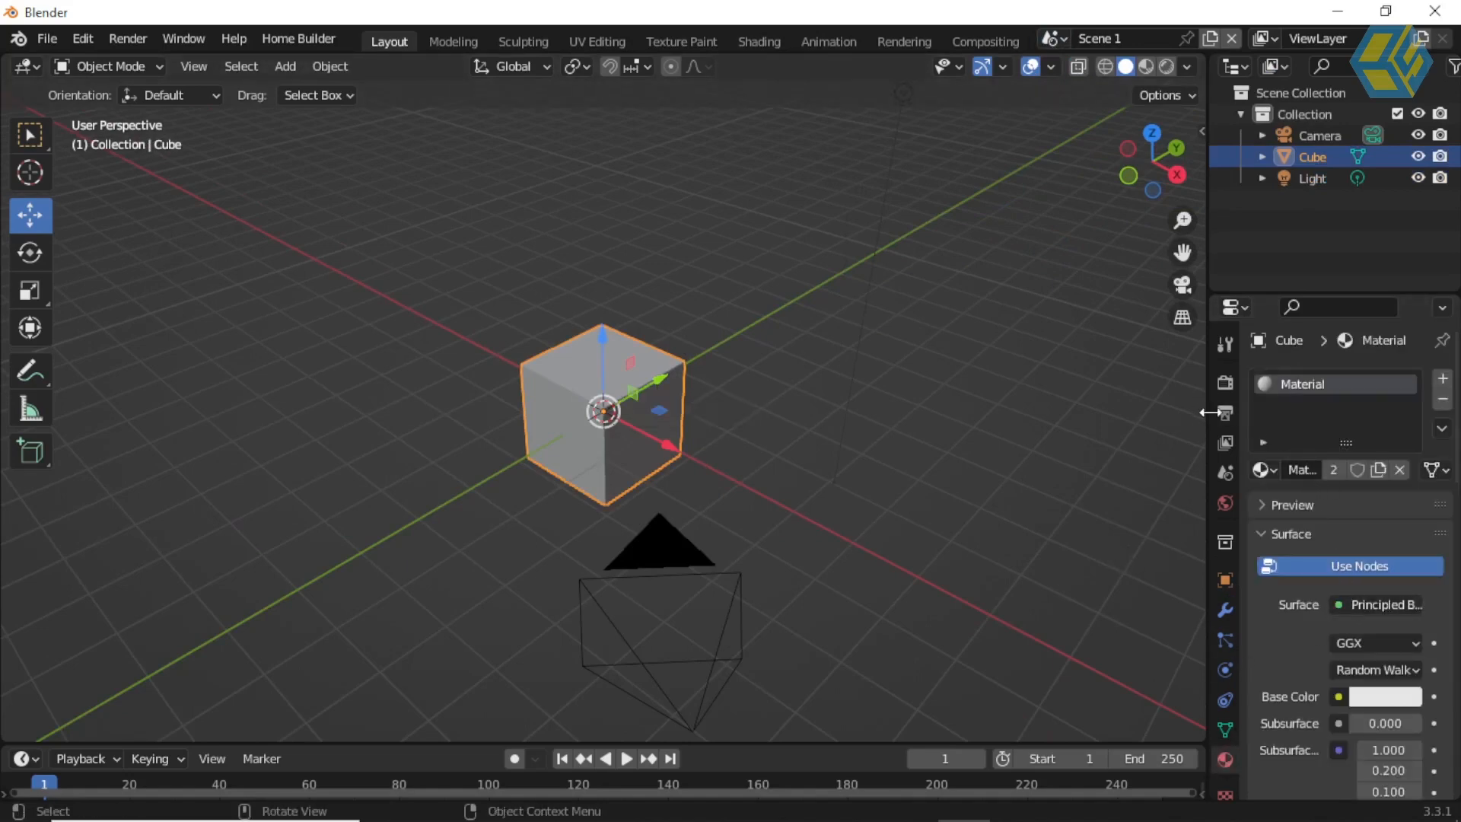
pyautogui.moveTo(1208, 398); pyautogui.dragTo(1122, 398)
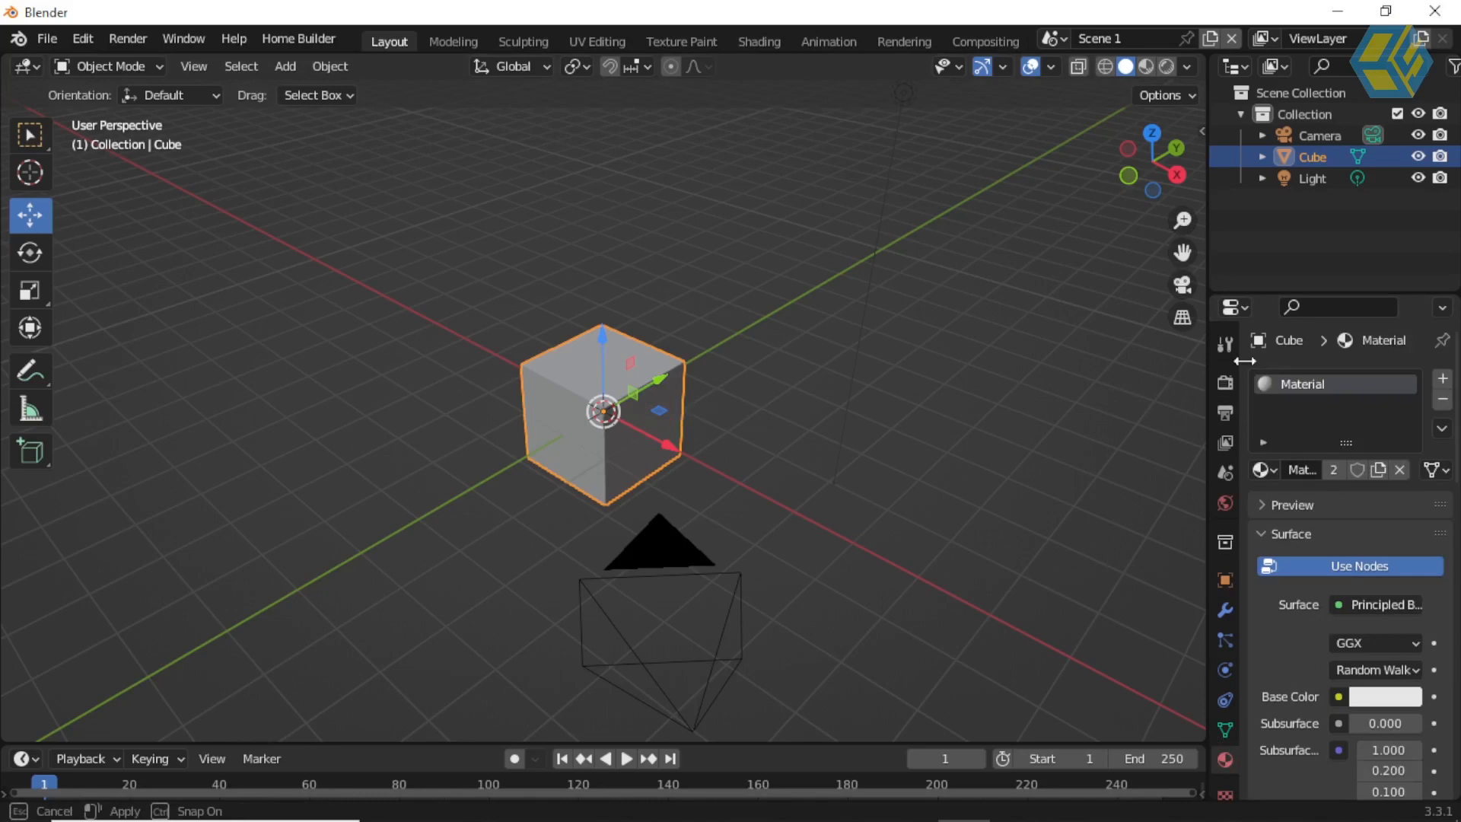
pyautogui.moveTo(1366, 626); pyautogui.dragTo(1270, 326)
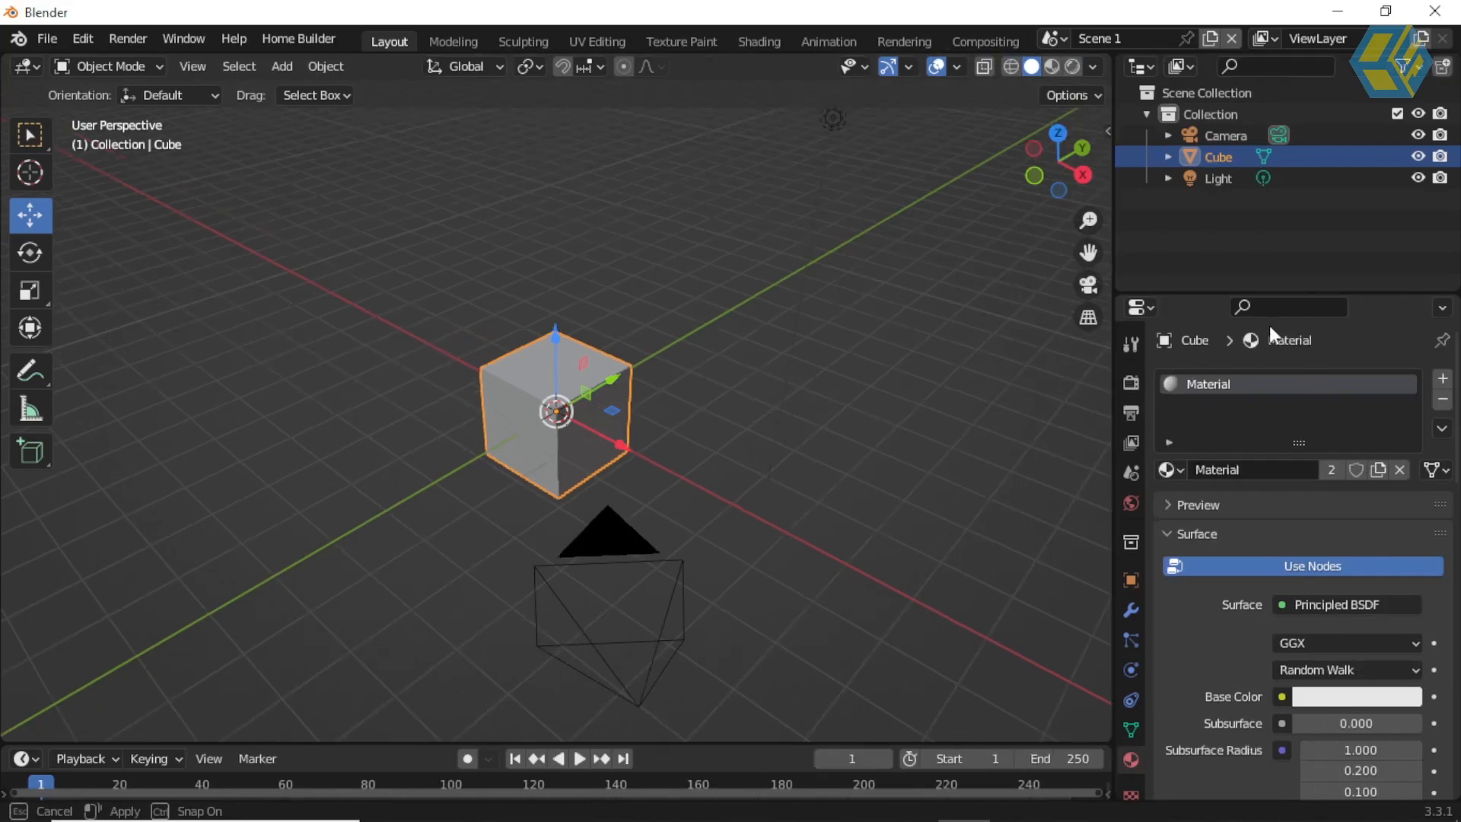
# Step: Set the base color of the cube's material to blue (H 0.662, S 0.977) and display the viewport in rendered shading
pyautogui.click(1355, 697)
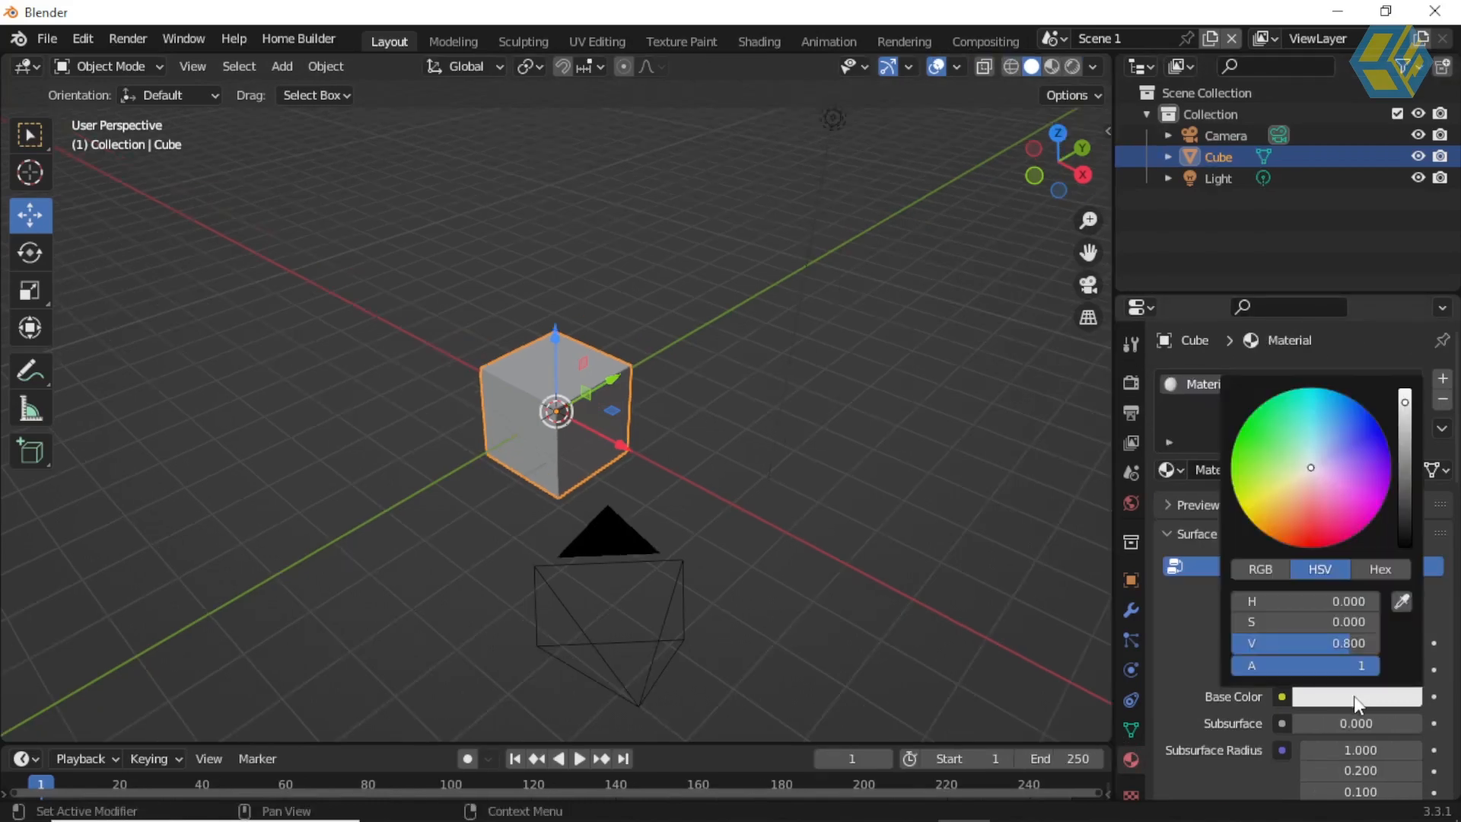
pyautogui.click(1366, 430)
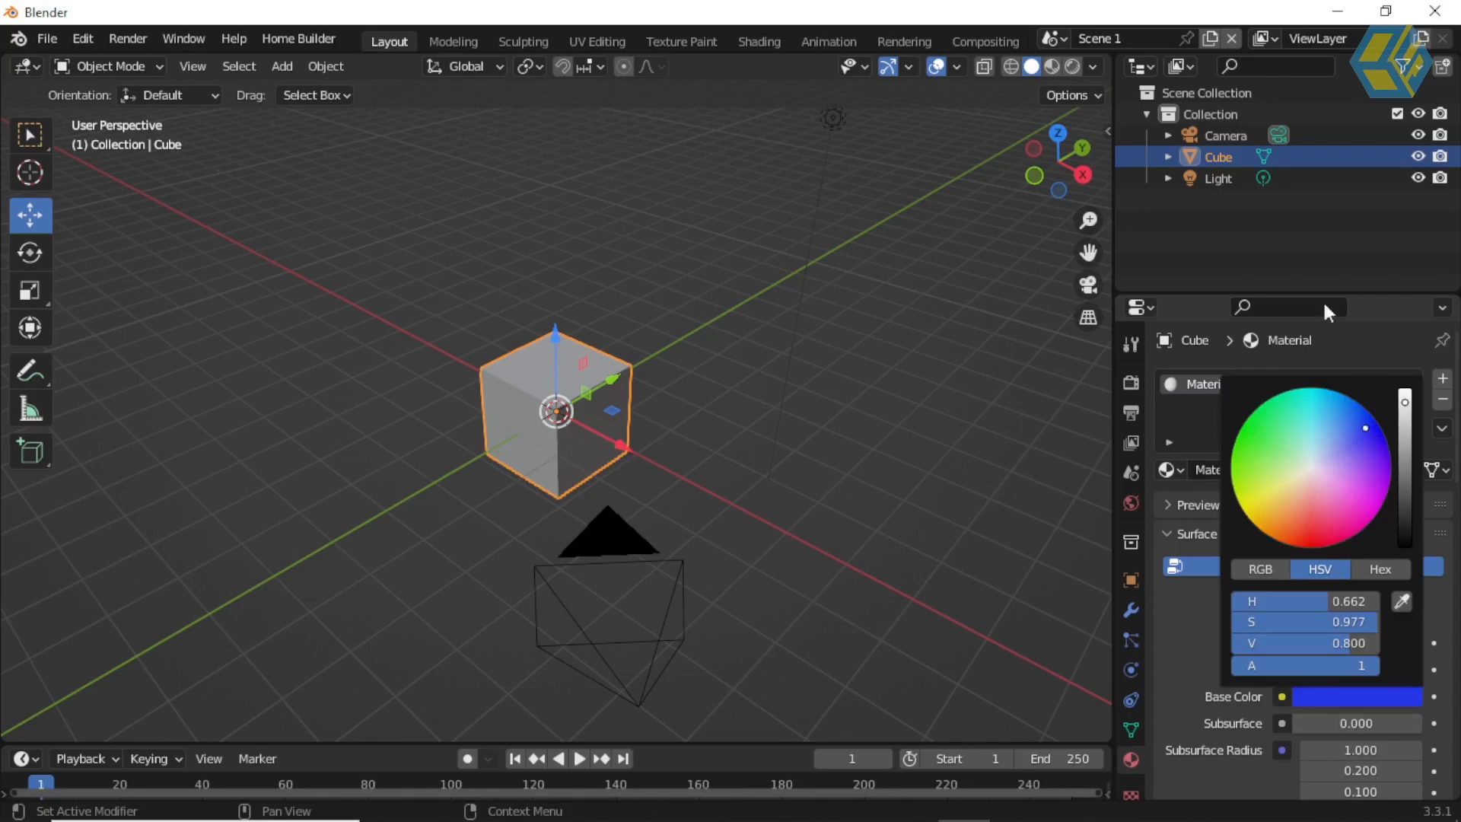
pyautogui.click(1052, 67)
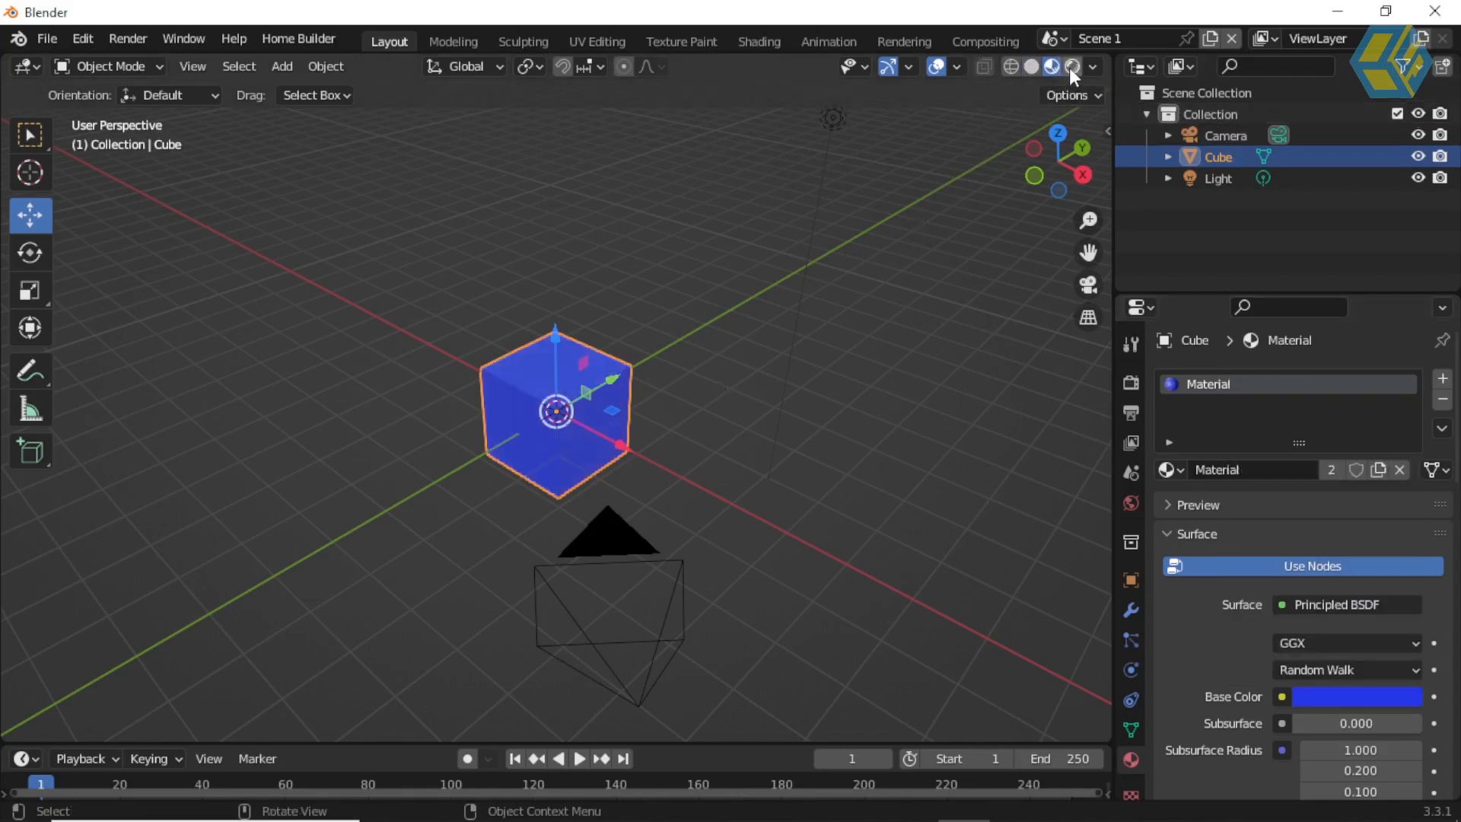
pyautogui.click(1071, 67)
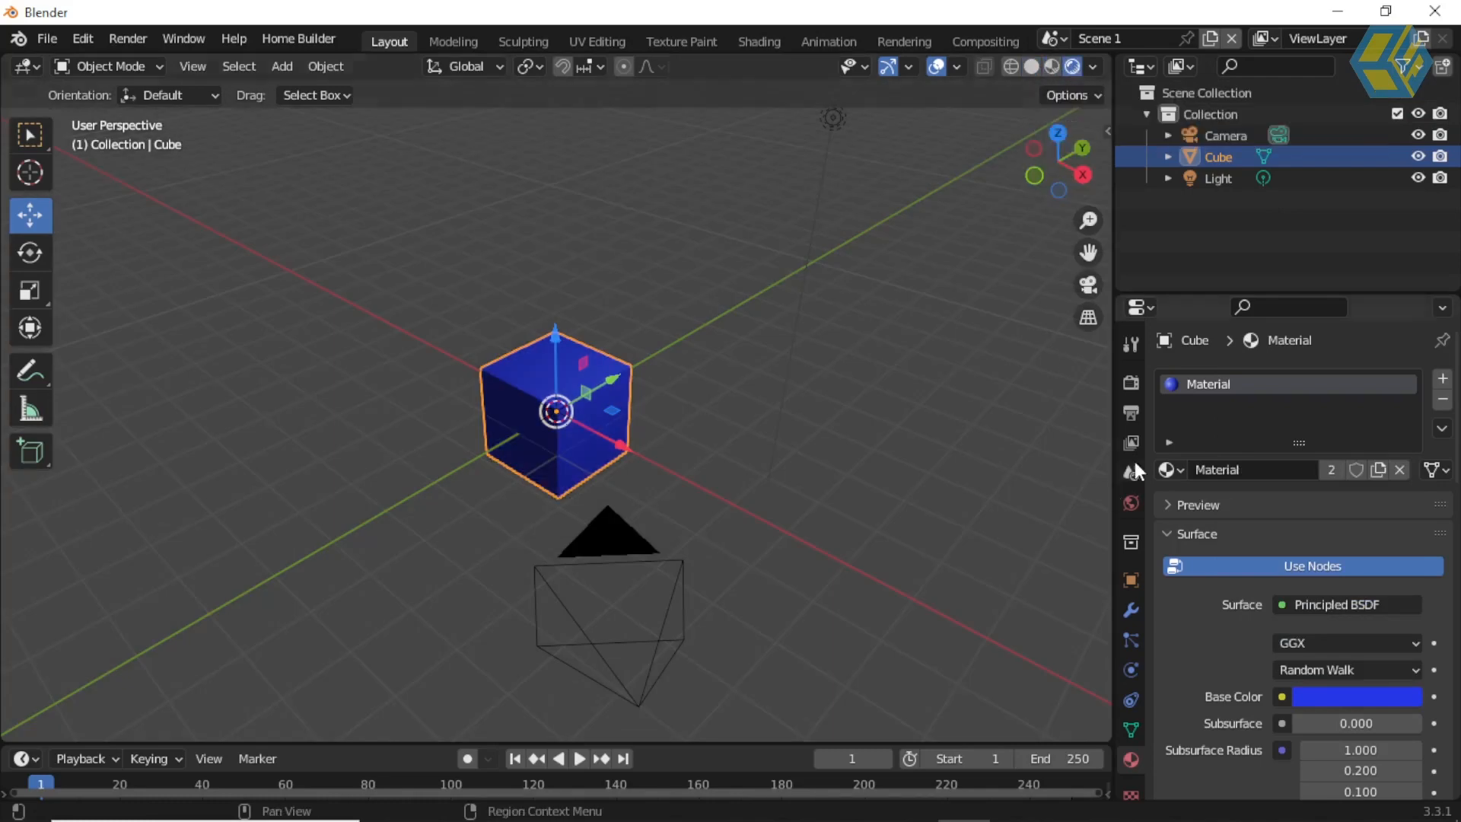
# Step: Set Scene 1's output resolution percentage to 50%
pyautogui.click(1130, 382)
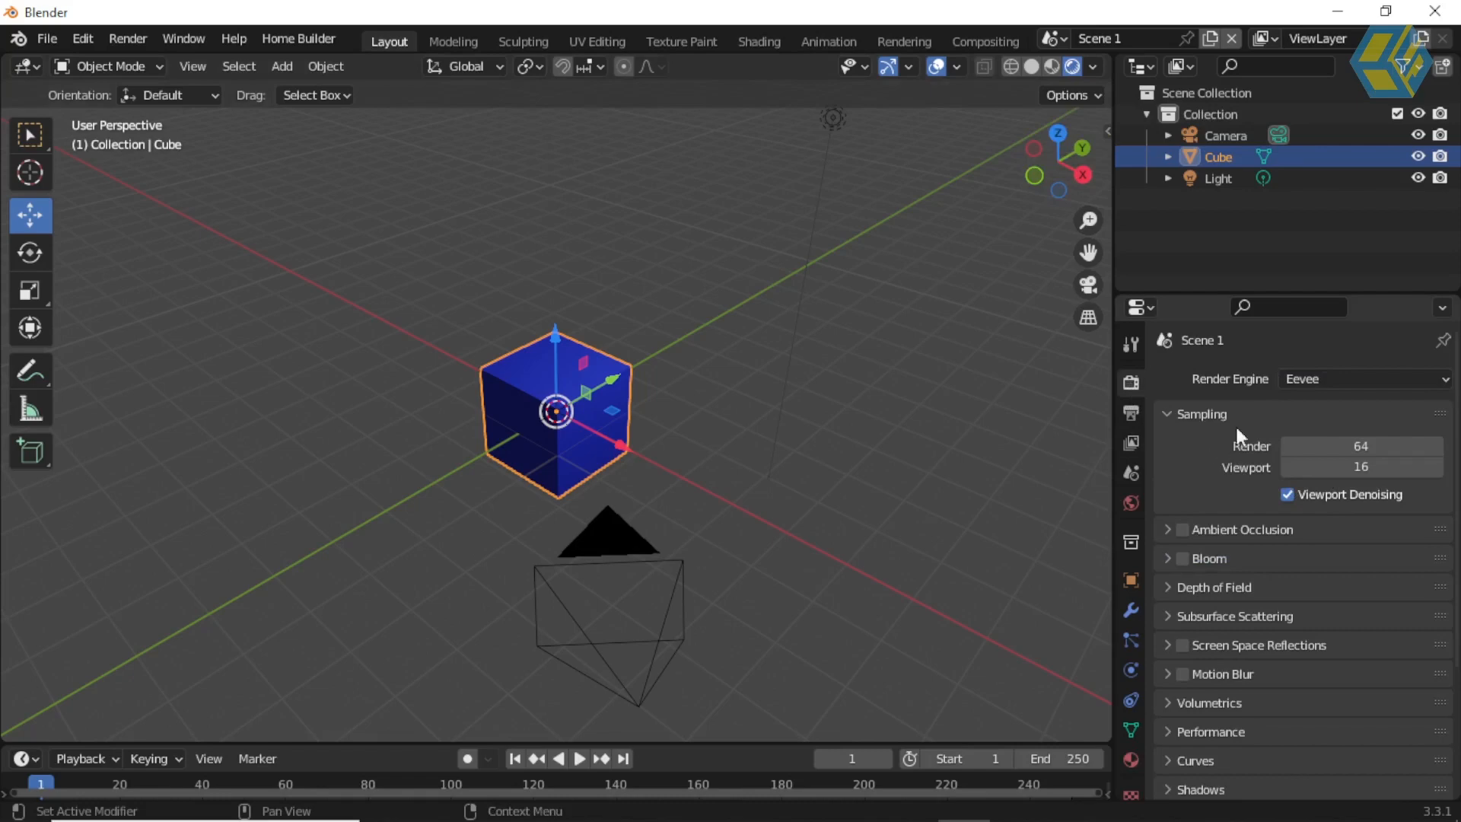
pyautogui.click(1295, 384)
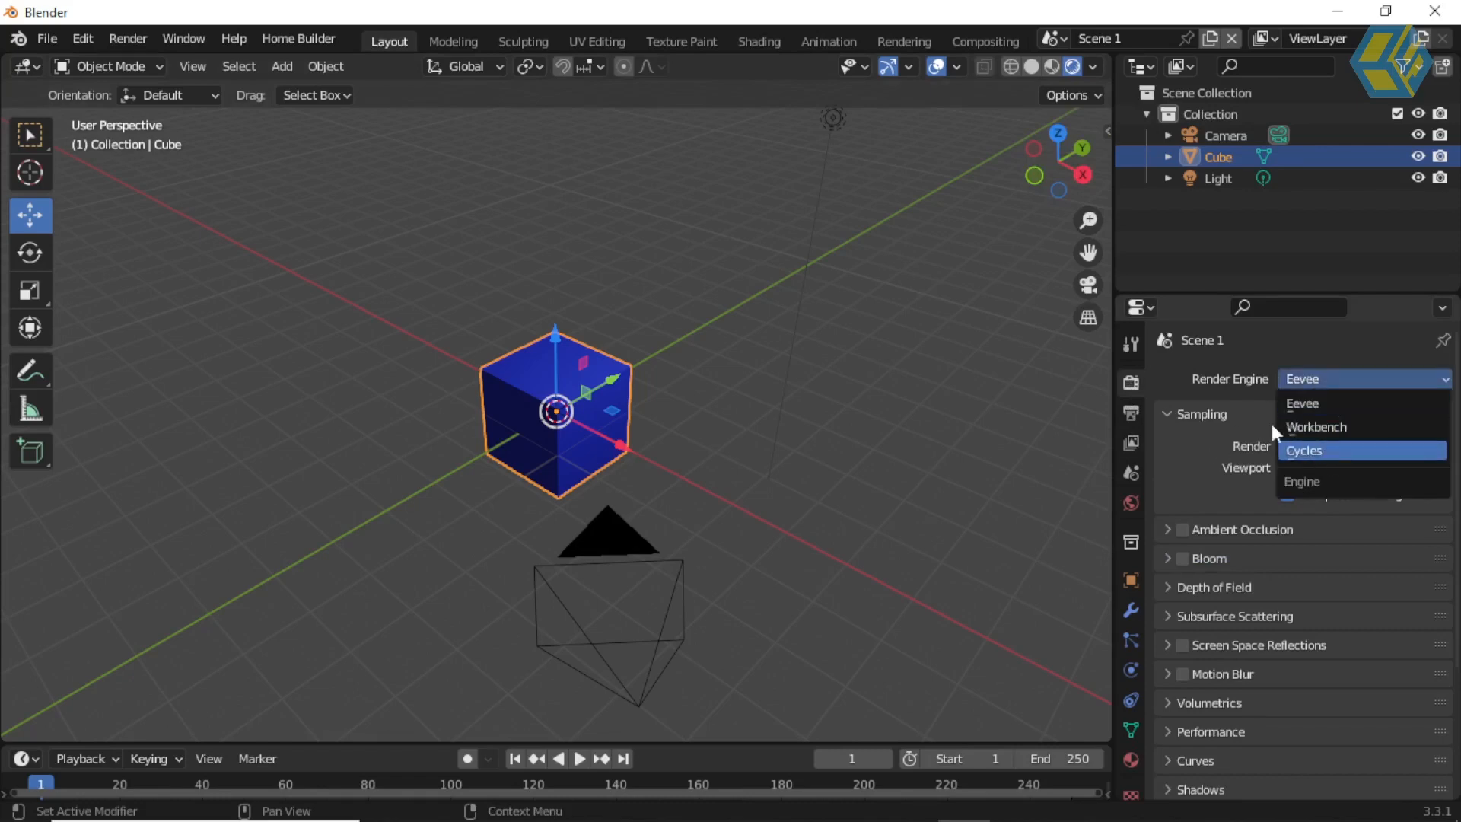
pyautogui.click(1130, 412)
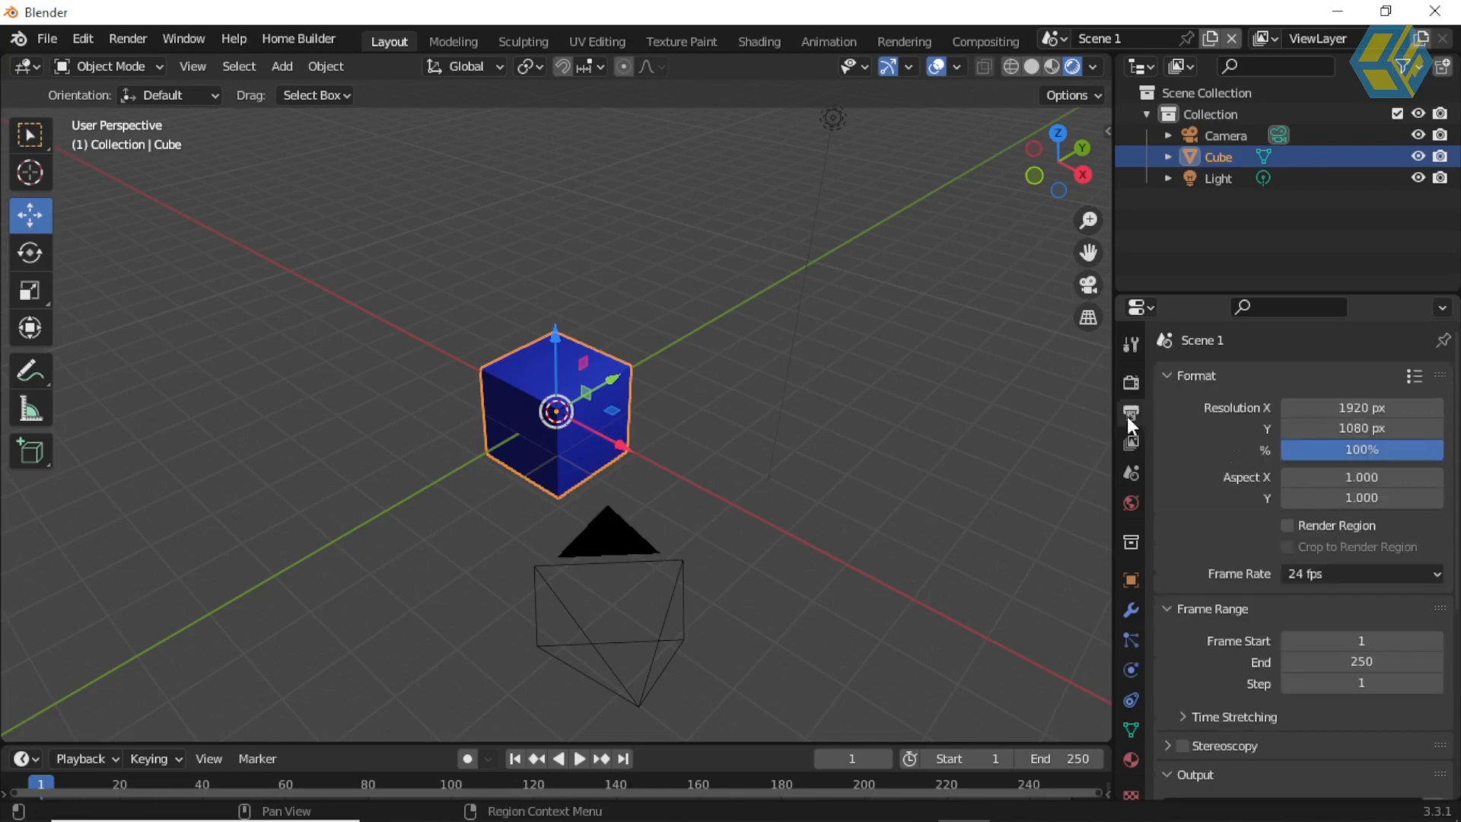
pyautogui.click(1359, 450)
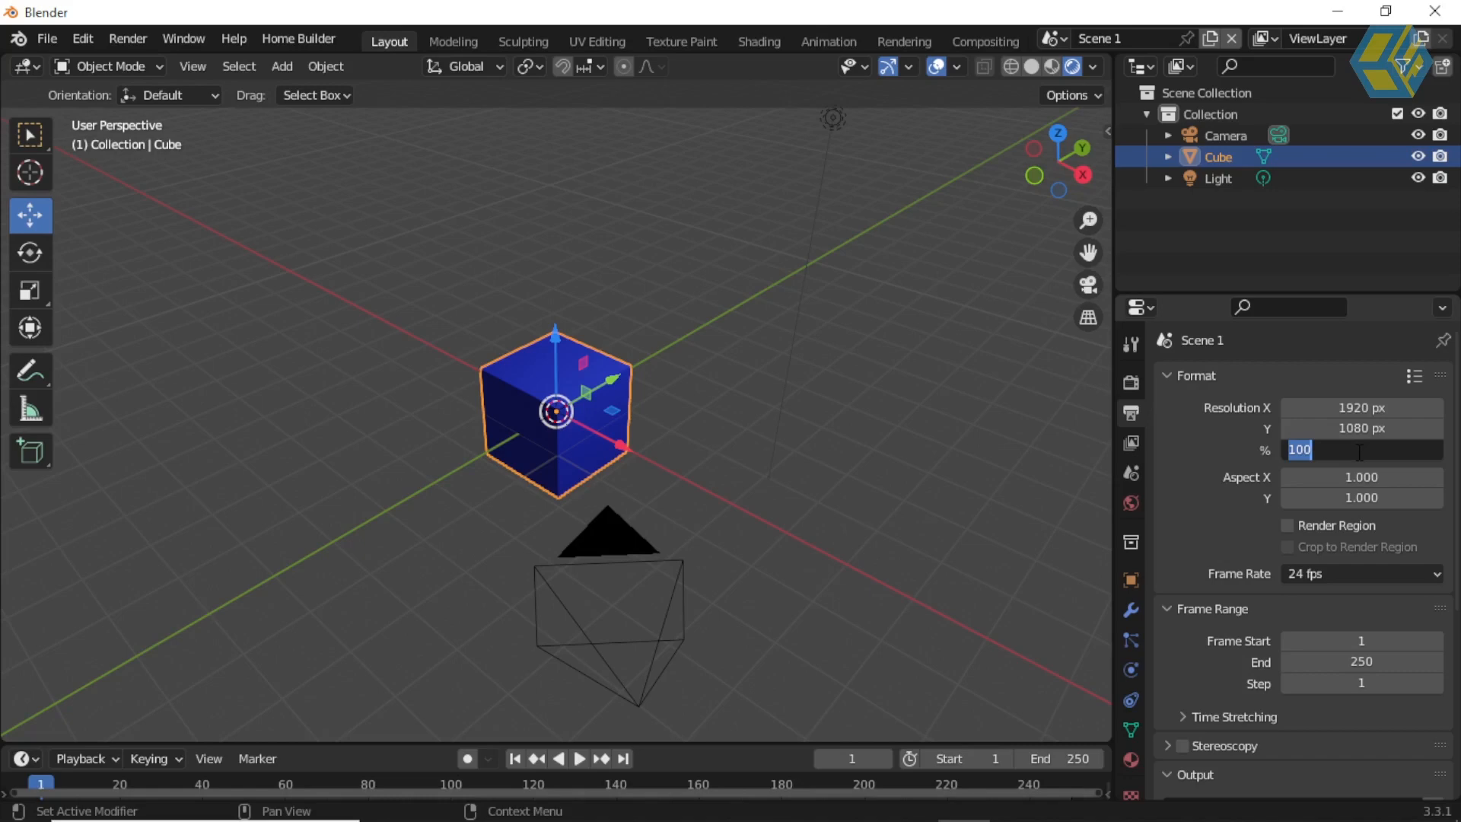
pyautogui.write('50')
pyautogui.press('Return')
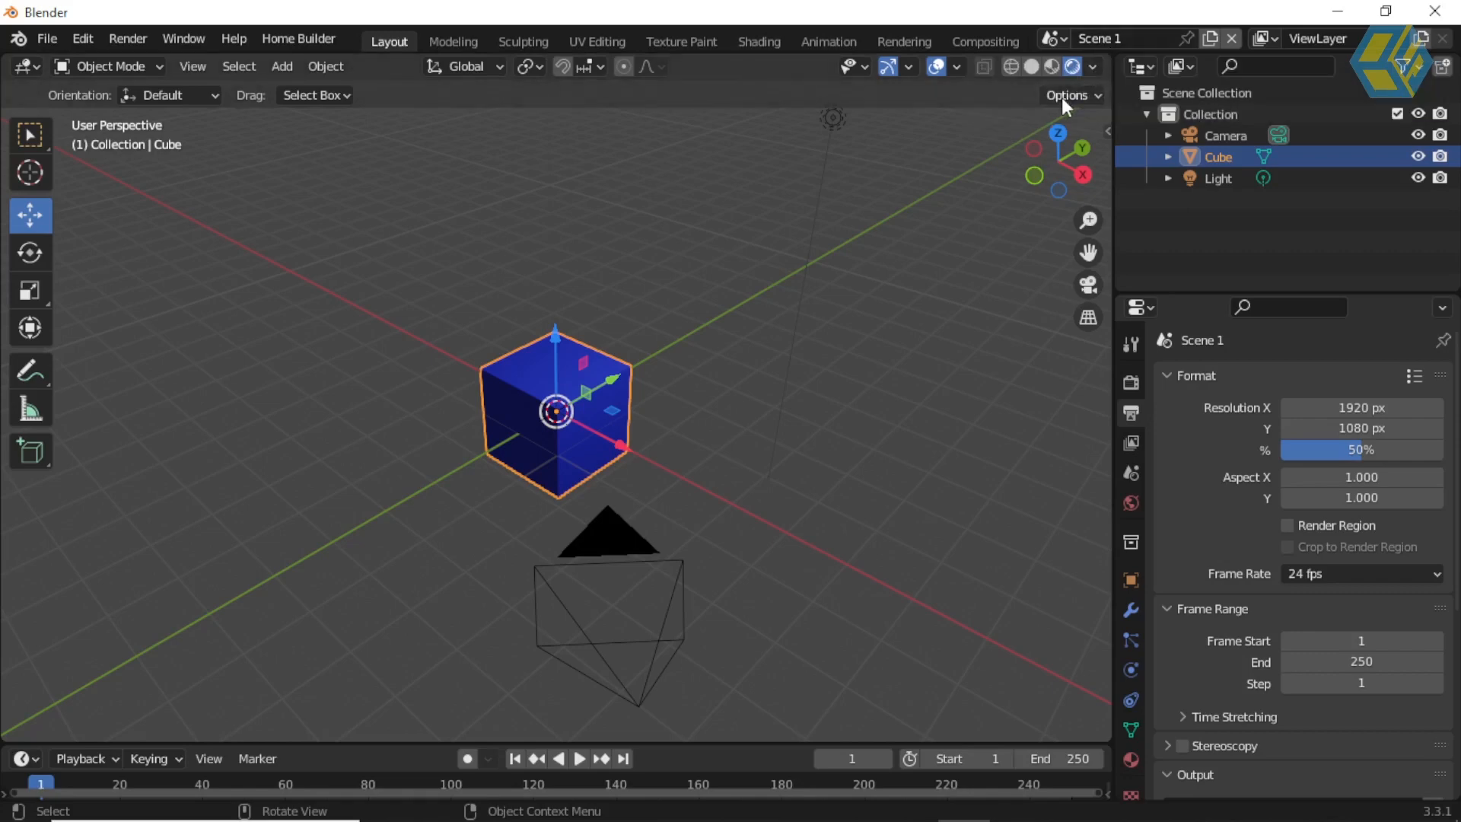
# Step: Switch to Scene 2 and set its output resolution percentage to 50%
pyautogui.click(1055, 38)
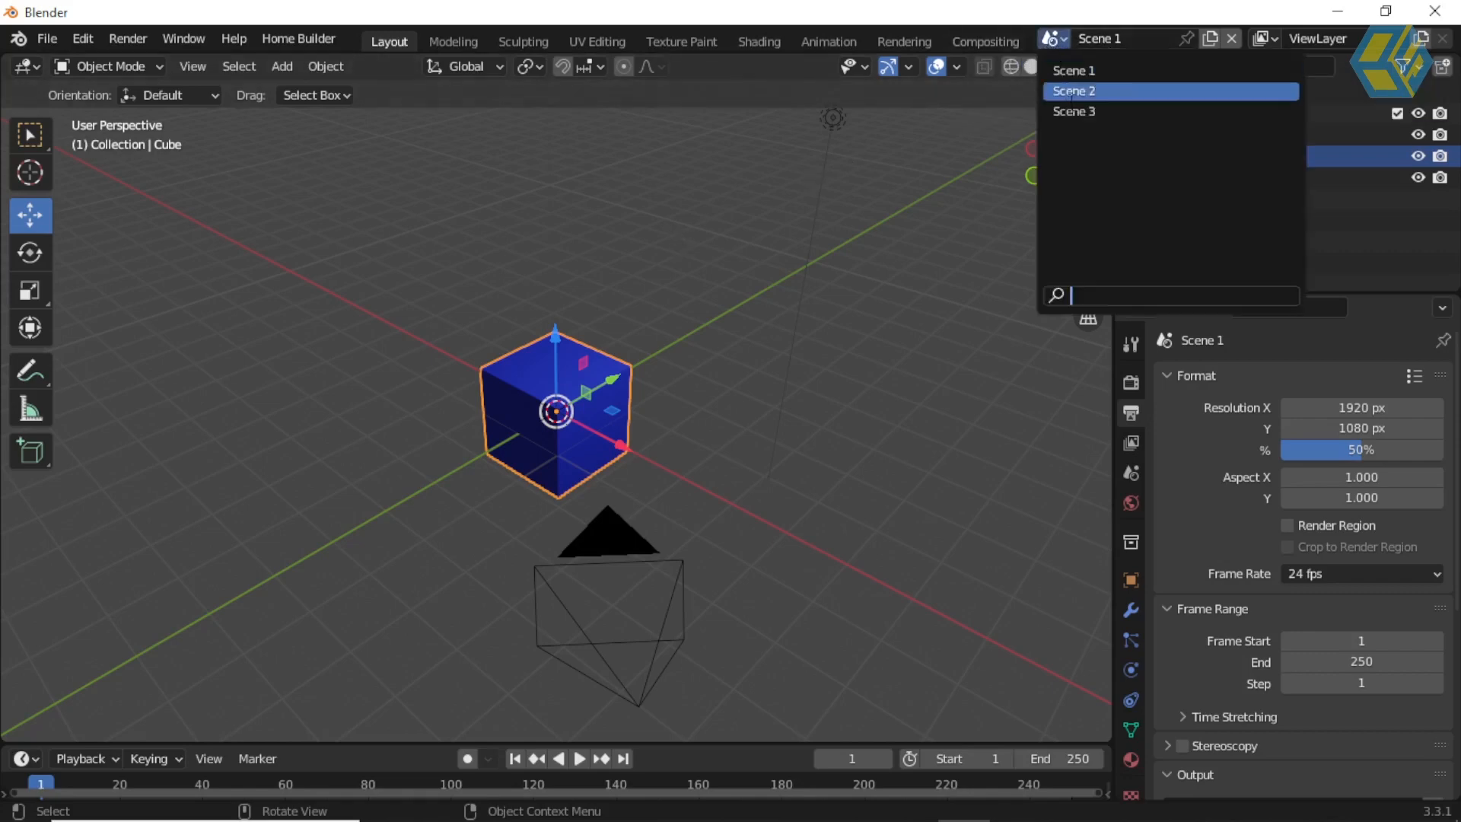
pyautogui.click(1074, 91)
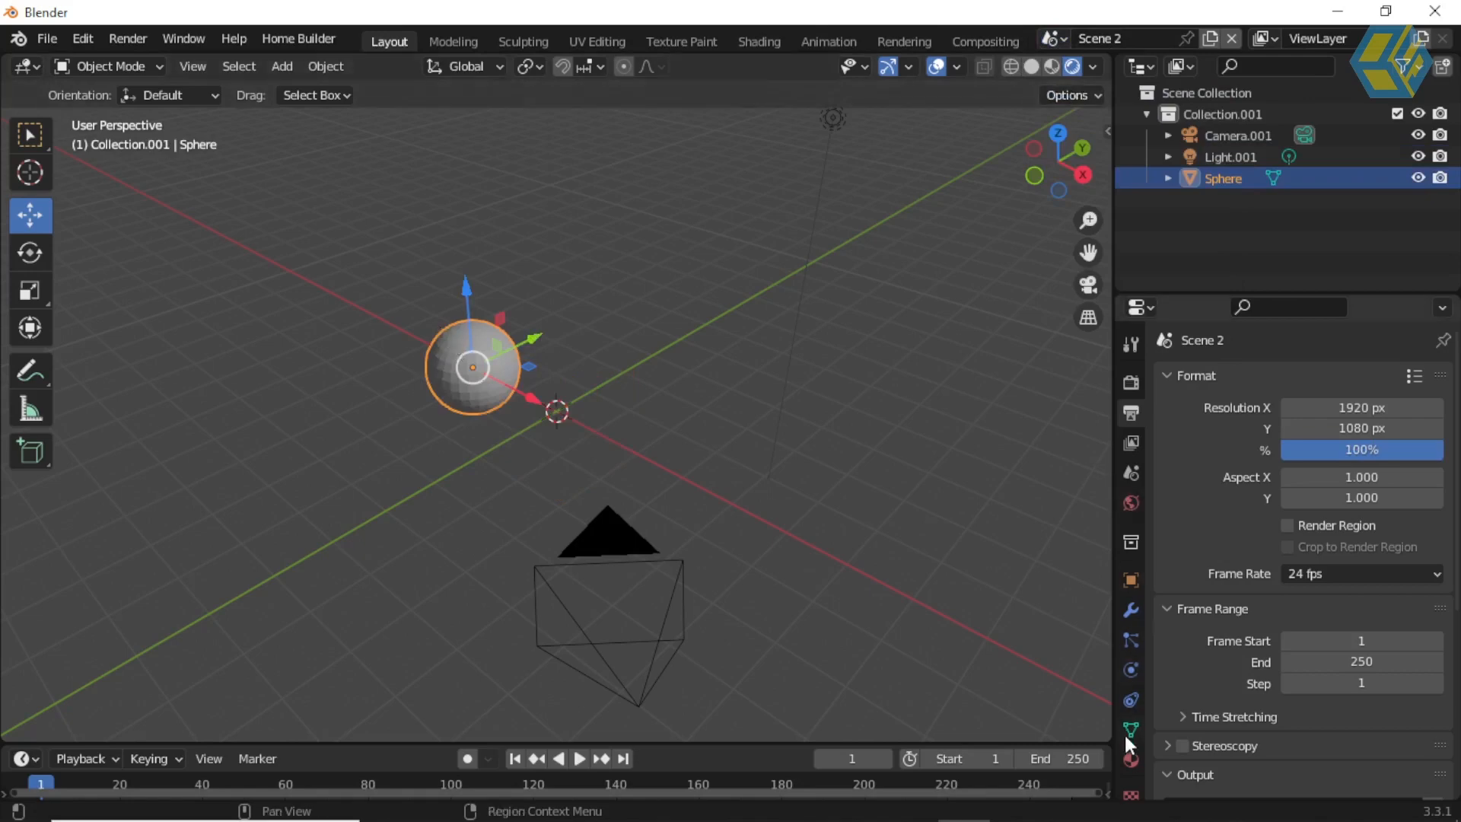
pyautogui.click(1354, 448)
pyautogui.write('50')
pyautogui.press('Return')
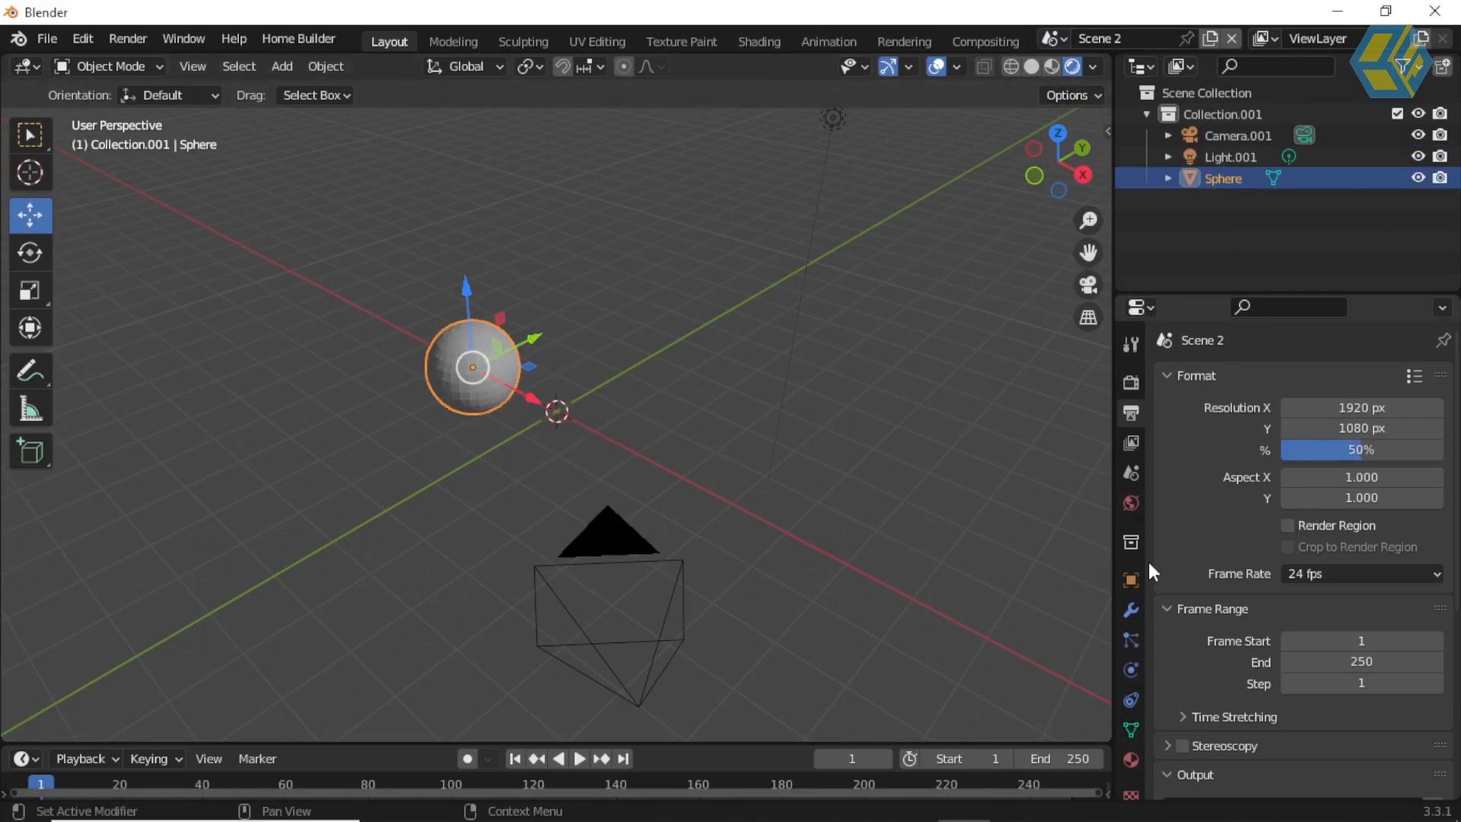
# Step: Create a new material on Scene 2's sphere with a yellow base color (H 0.160, S 0.984)
pyautogui.click(1130, 761)
pyautogui.click(1273, 468)
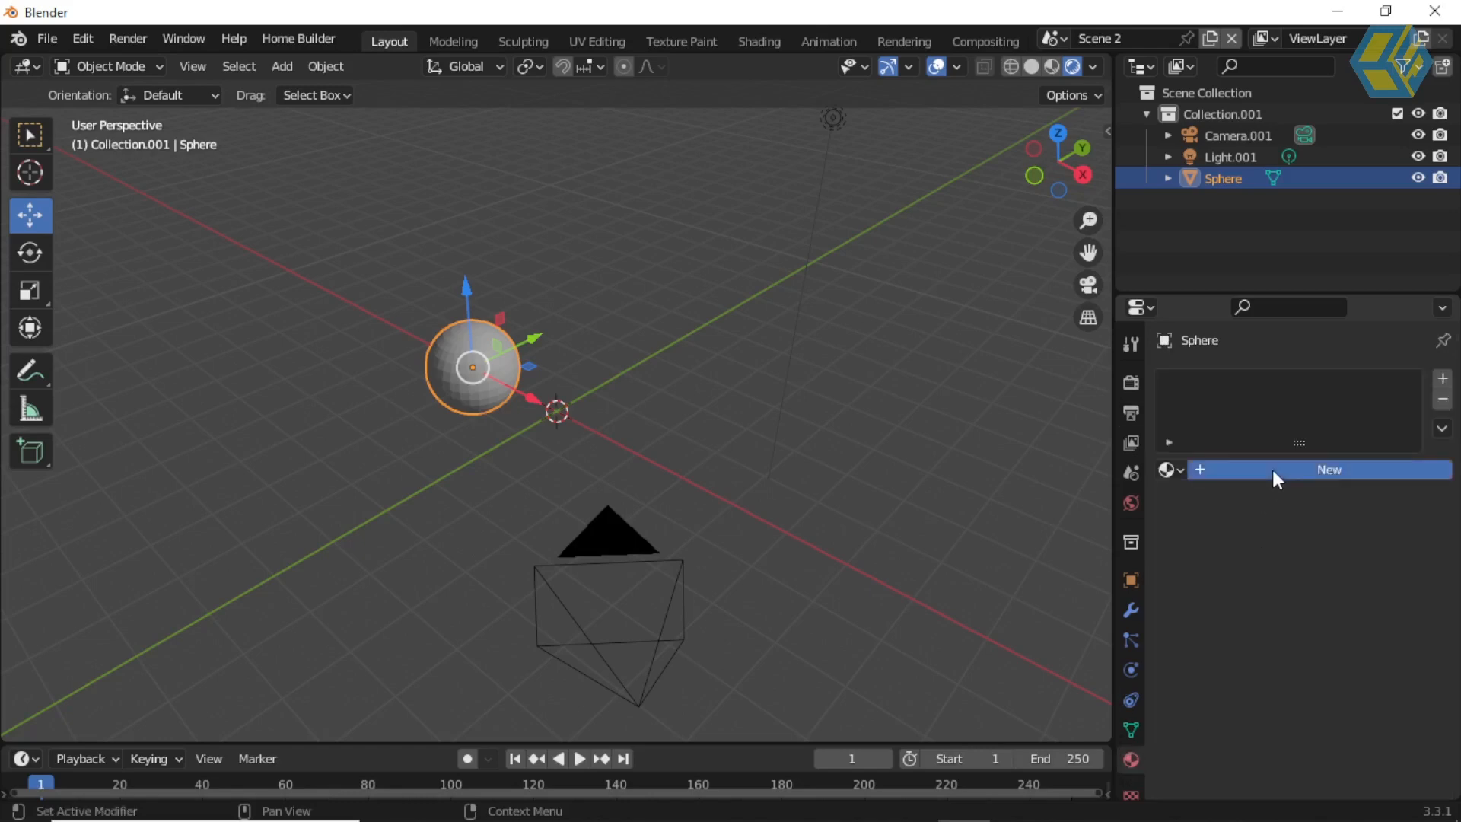
pyautogui.click(1331, 695)
pyautogui.moveTo(1305, 495)
pyautogui.mouseDown()
pyautogui.moveTo(1297, 460)
pyautogui.moveTo(1252, 503)
pyautogui.mouseUp()
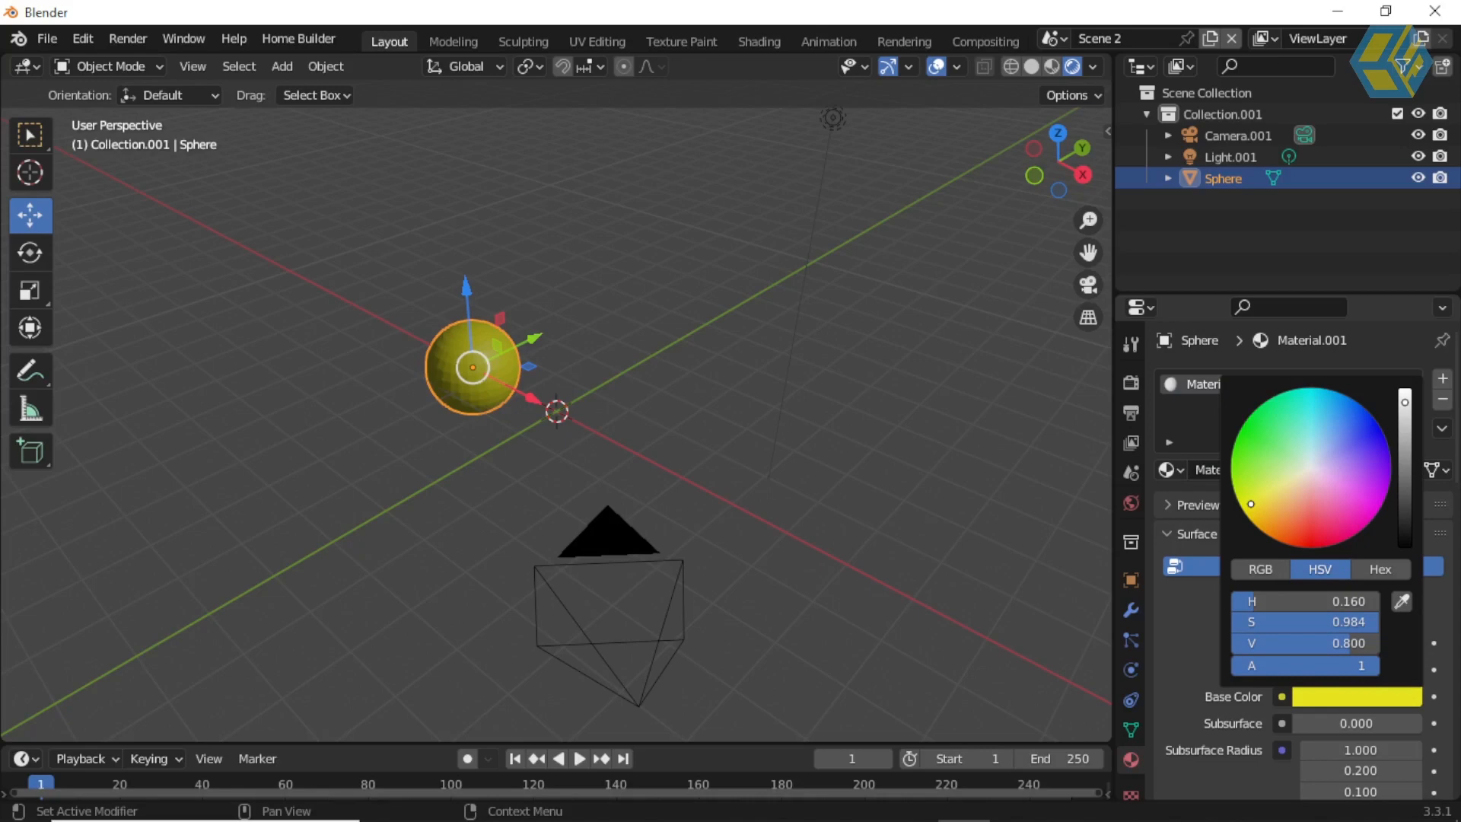
pyautogui.click(961, 490)
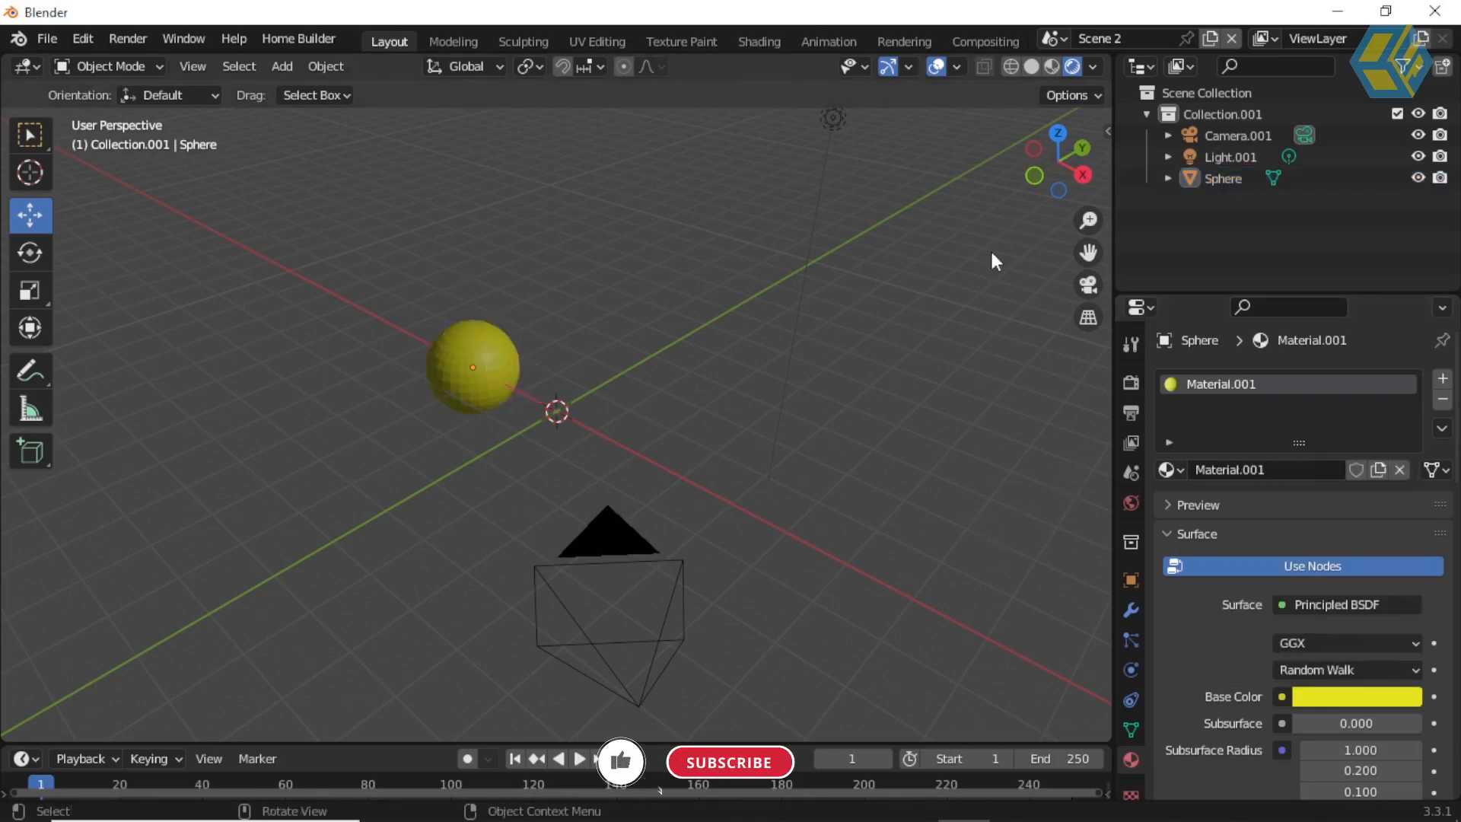
# Step: Switch to Scene 3 and give the monkey head a new material with a red base color
pyautogui.click(1055, 39)
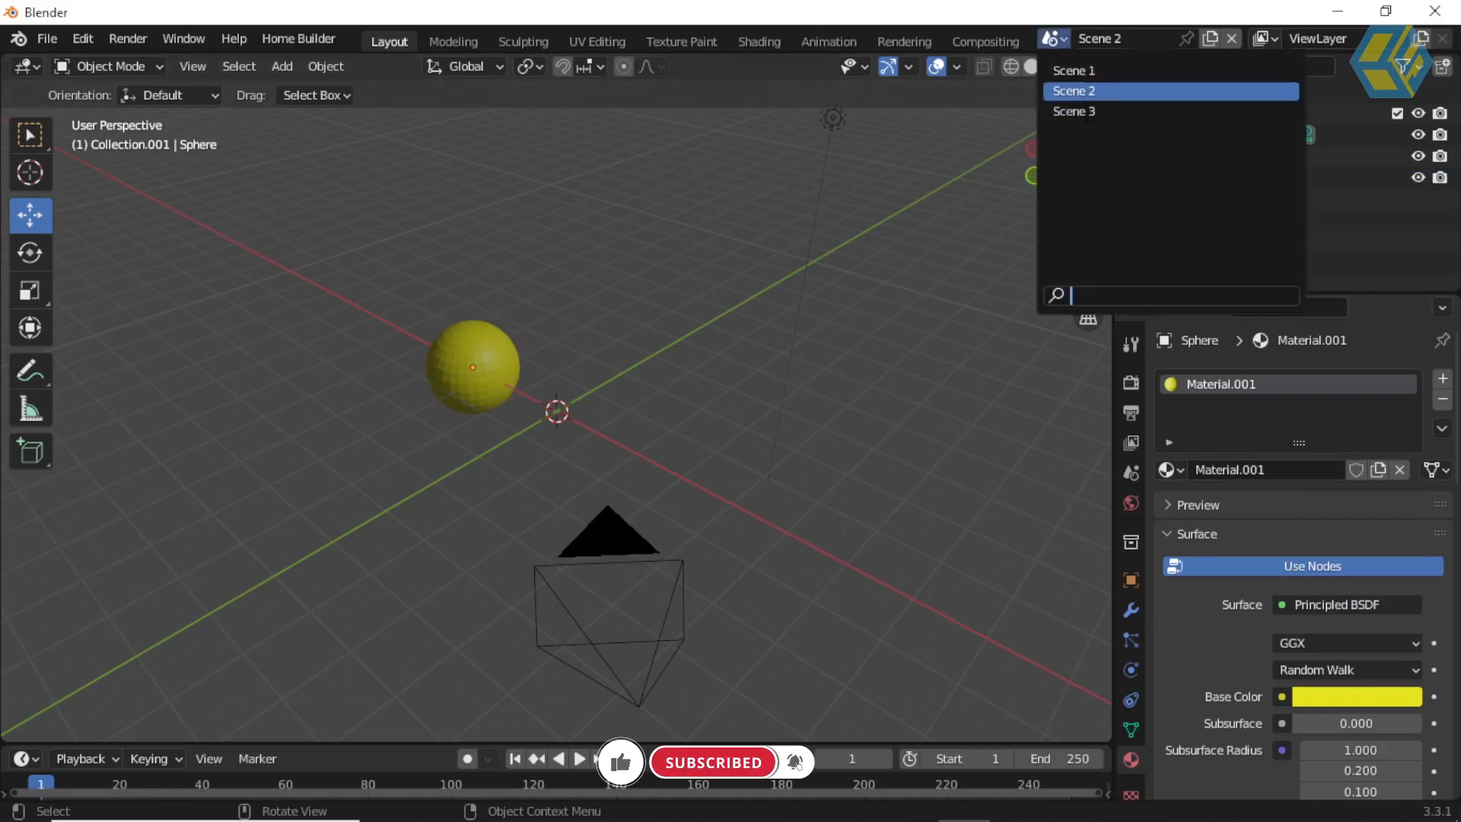
pyautogui.click(1082, 111)
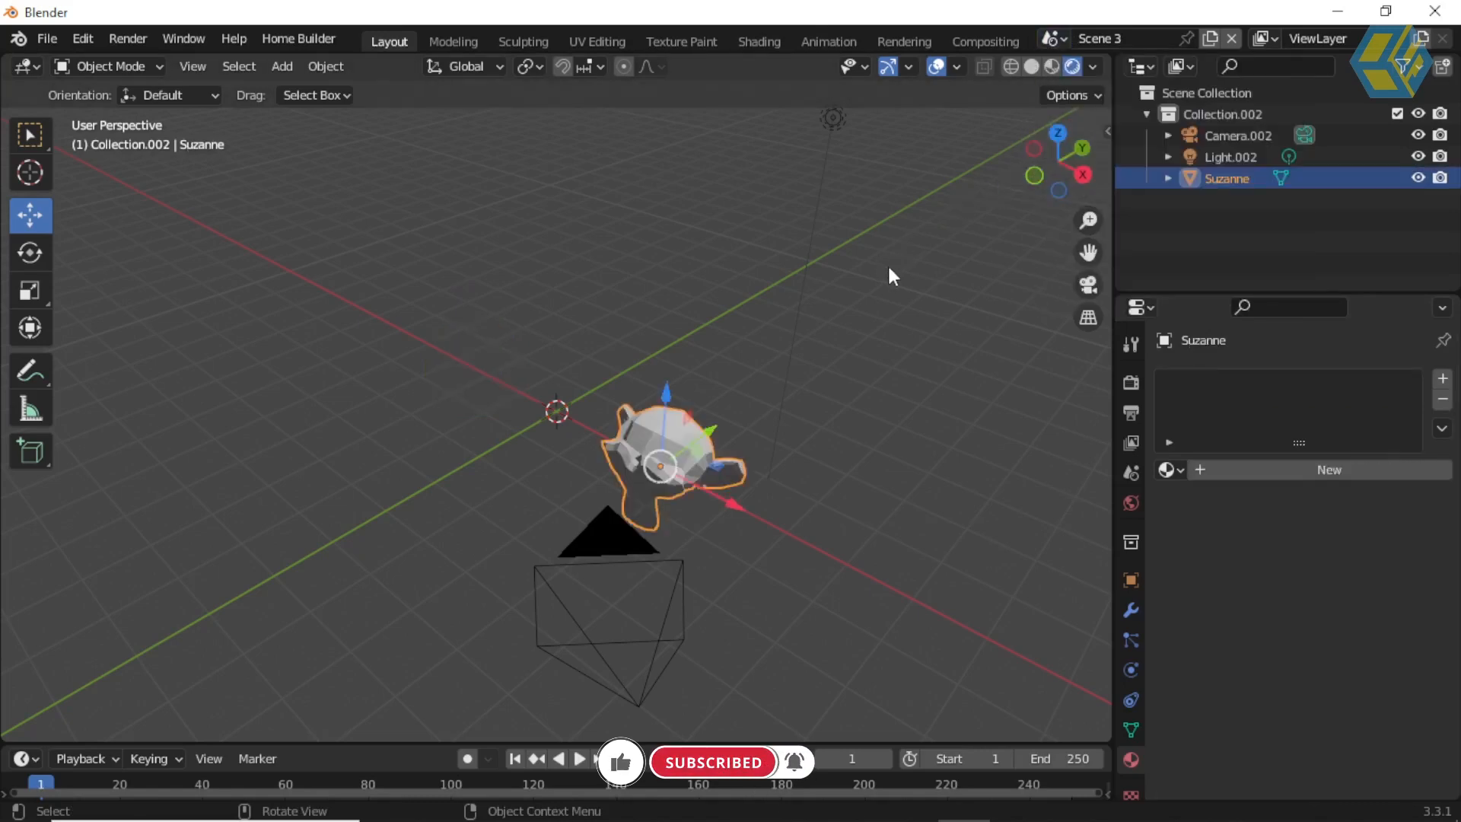
pyautogui.moveTo(936, 339); pyautogui.dragTo(908, 315, button='middle')
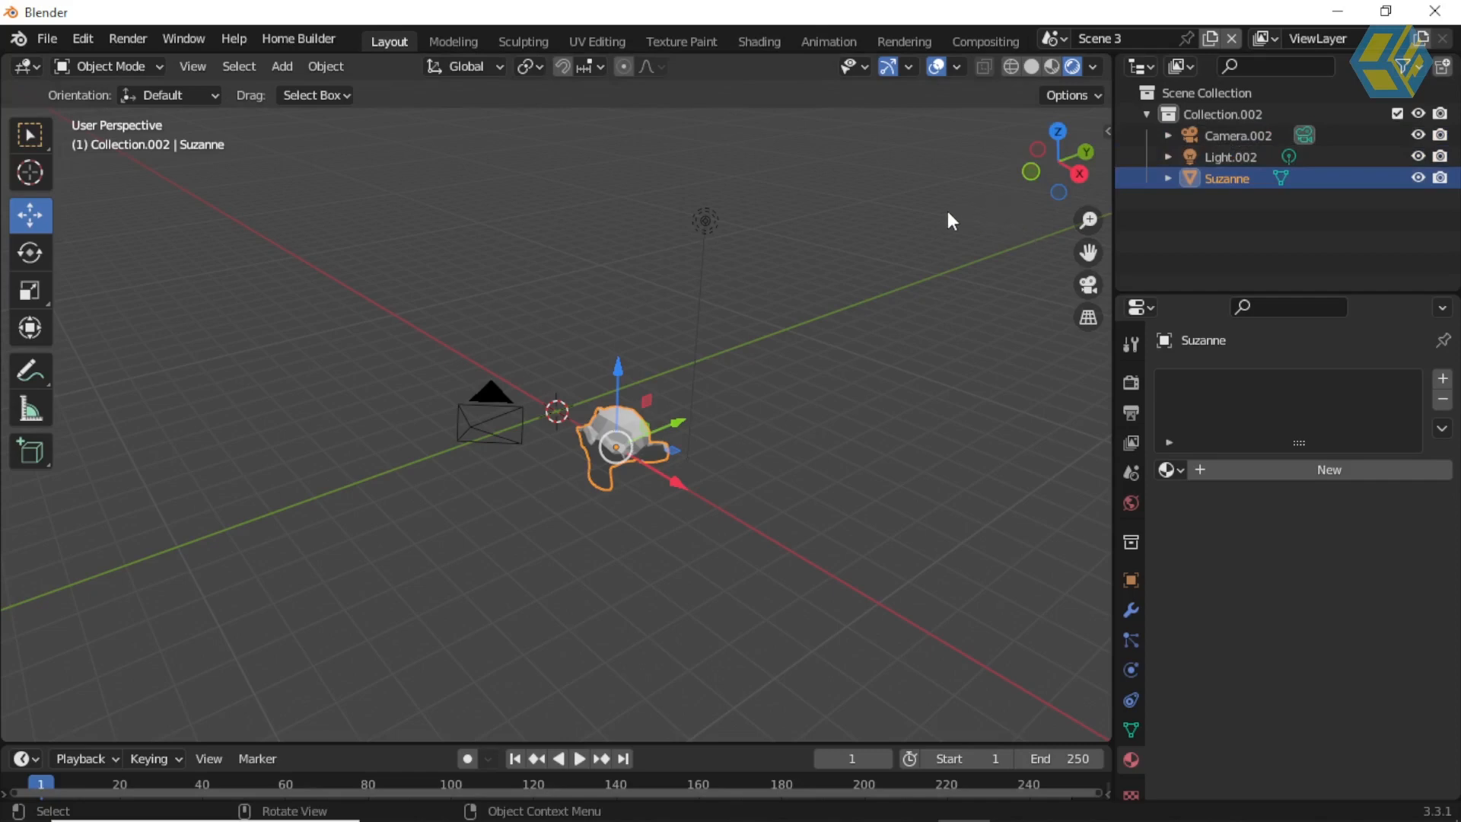
pyautogui.click(1362, 472)
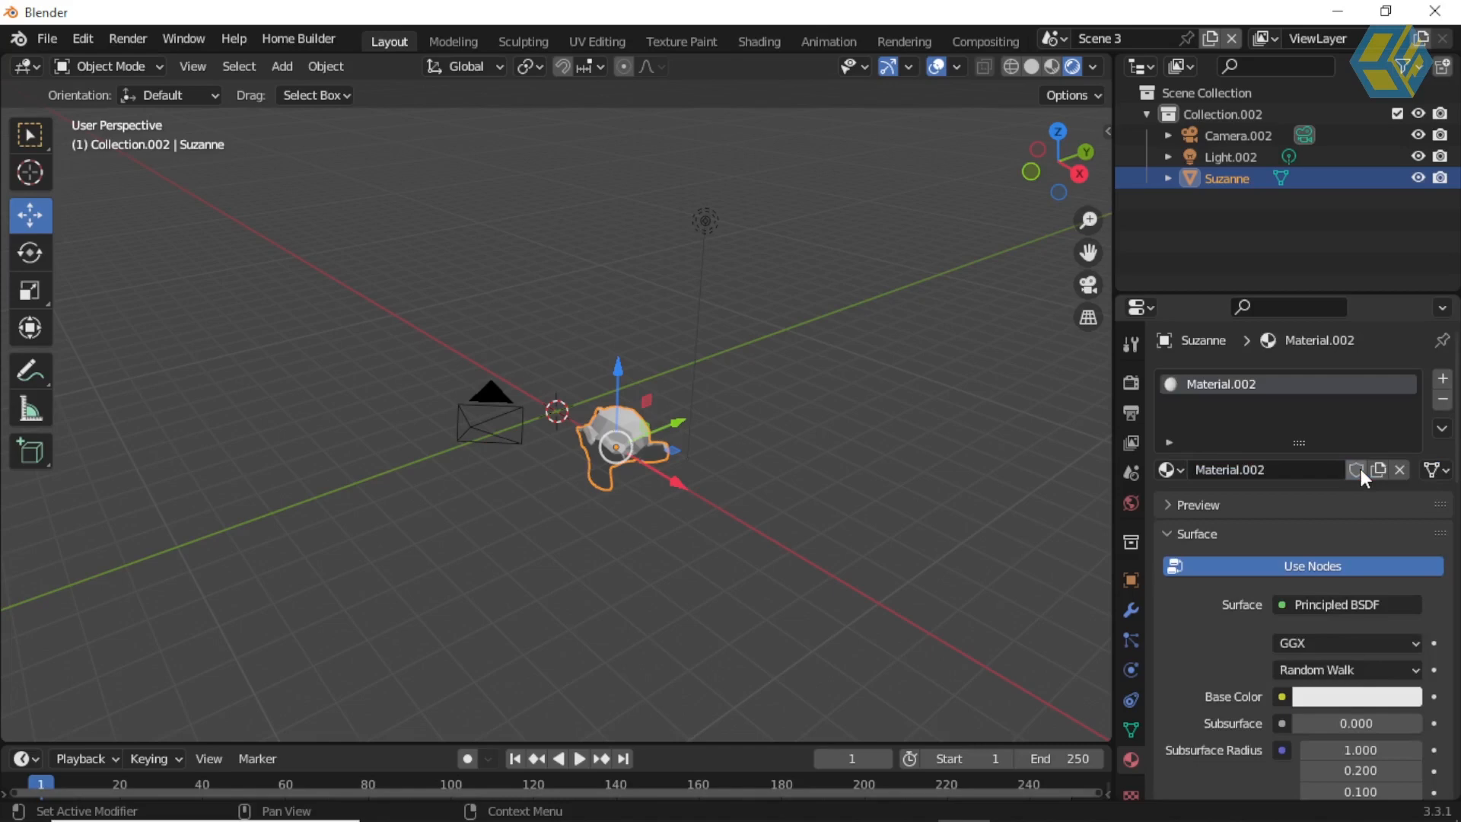
pyautogui.click(1336, 697)
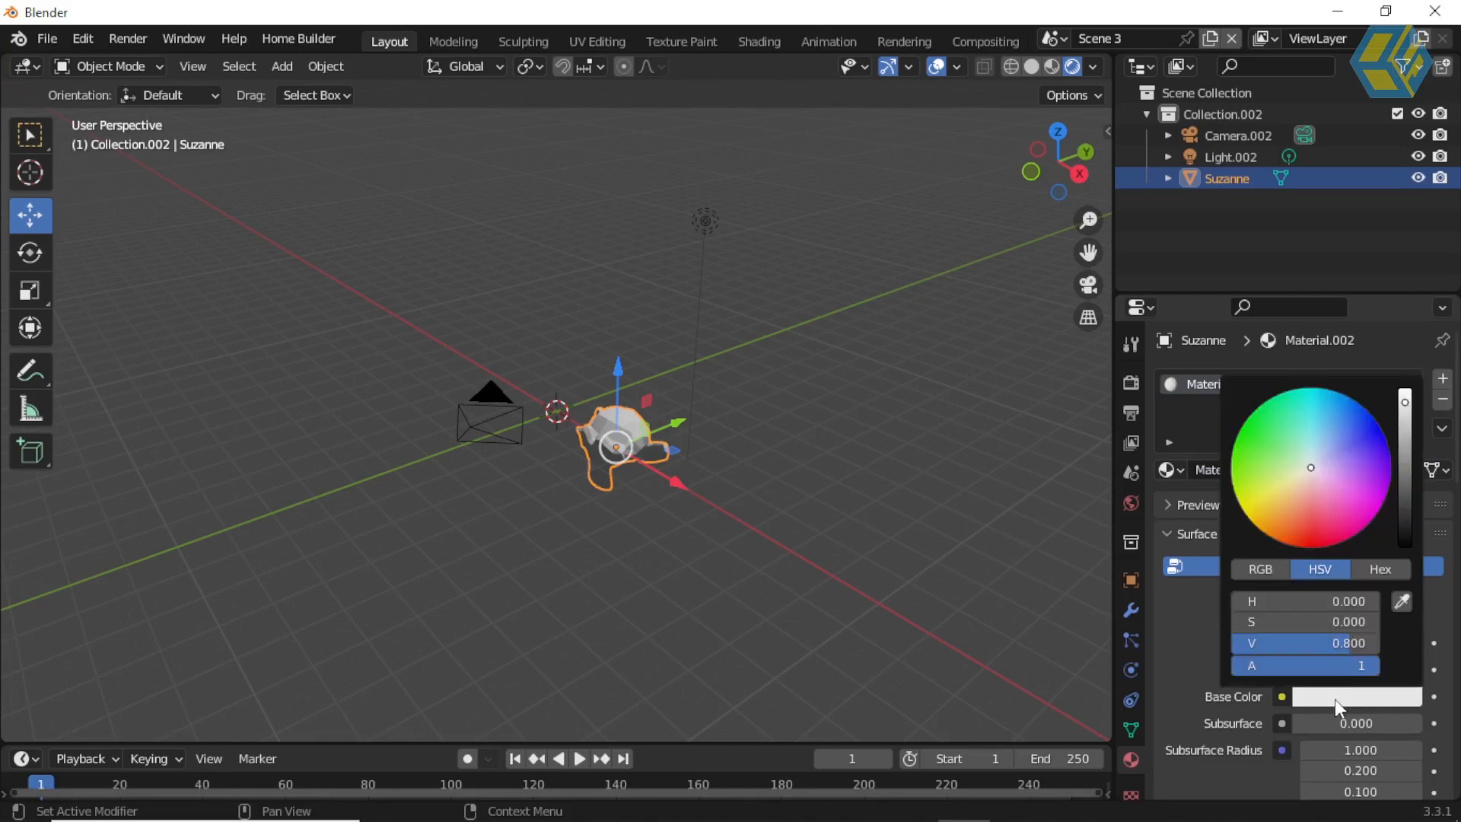
pyautogui.click(1309, 537)
pyautogui.scroll(3, 778, 380)
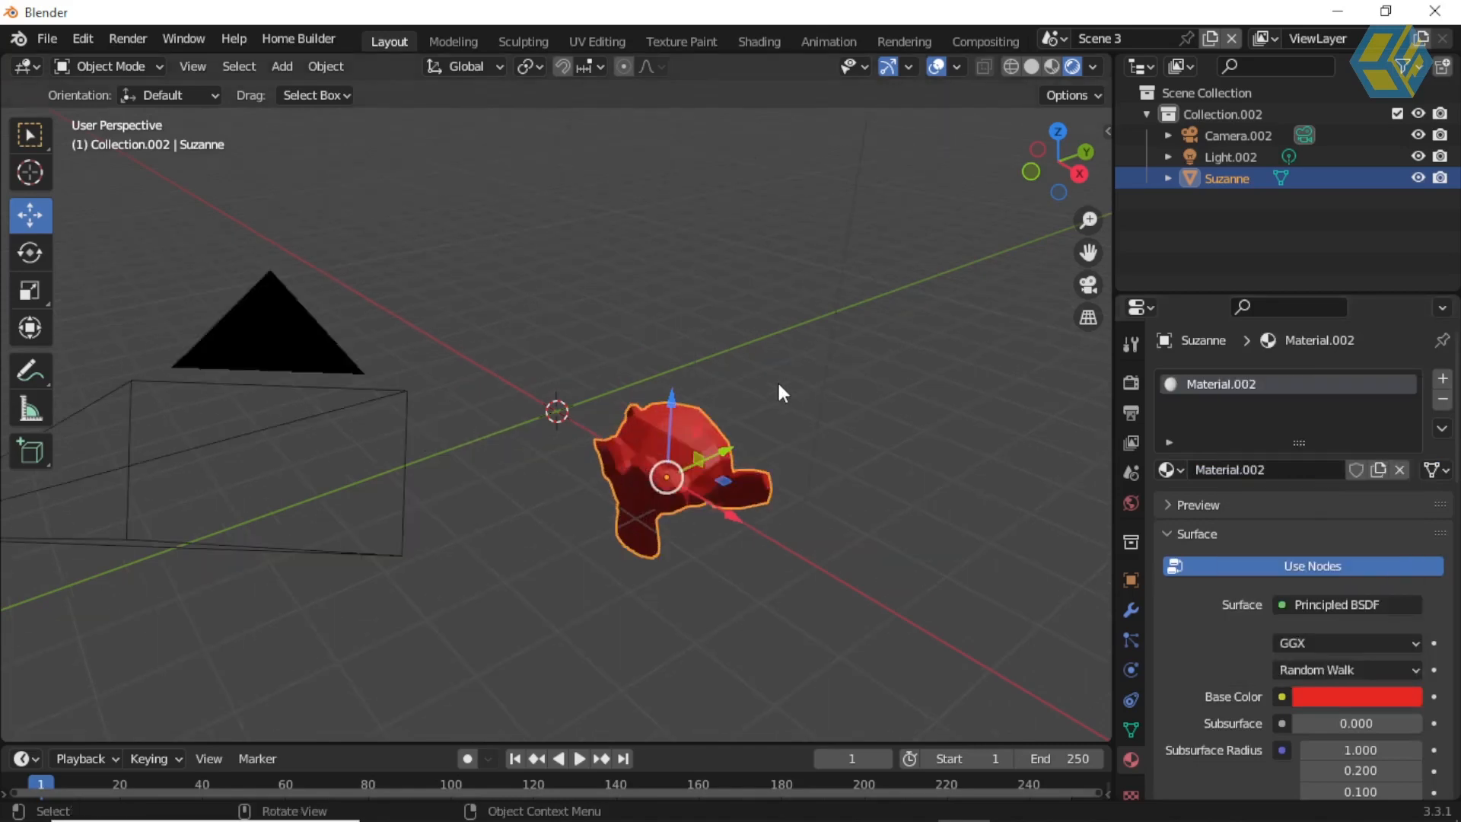
pyautogui.click(901, 395)
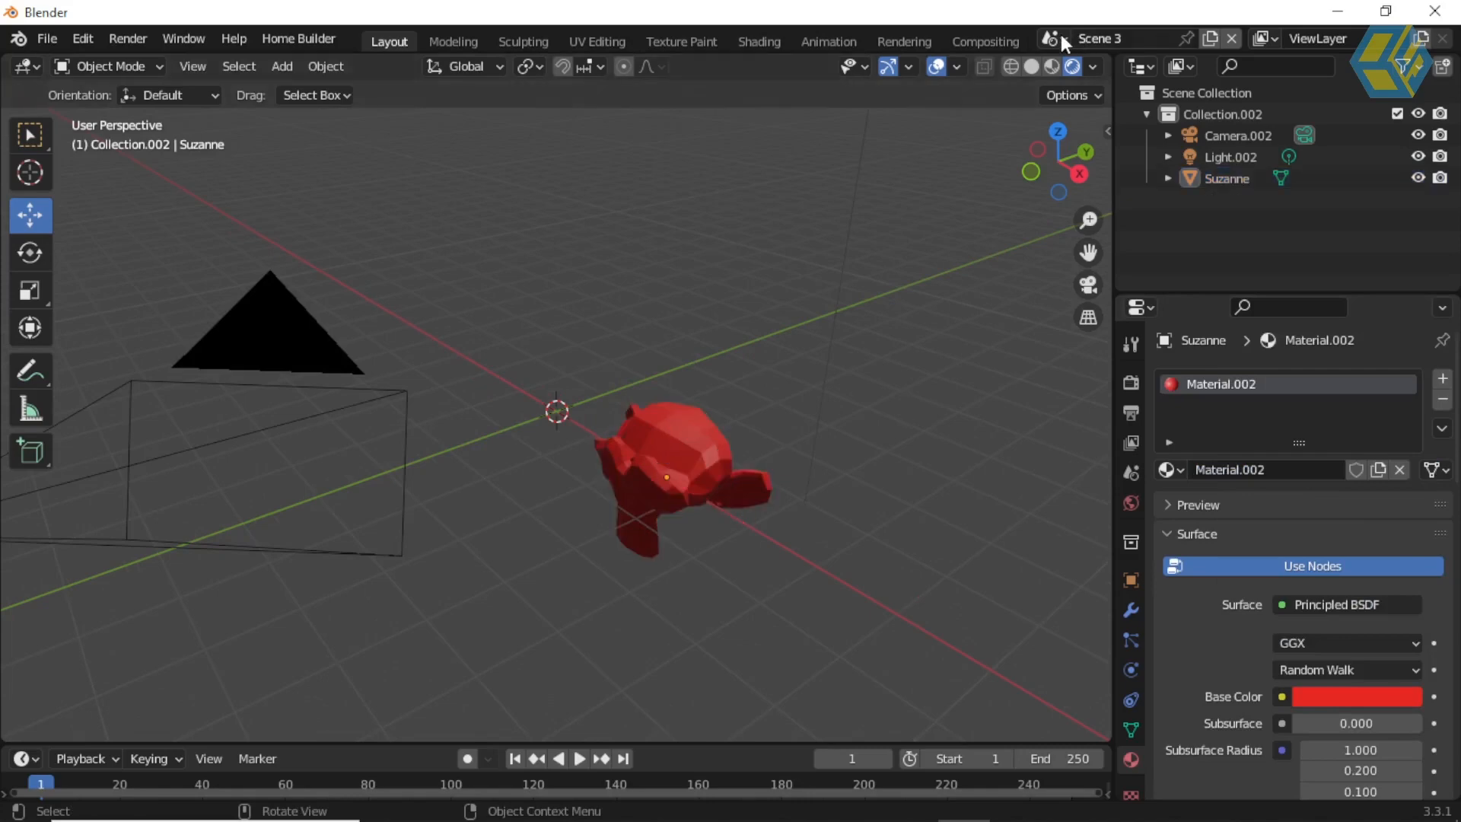
# Step: Examine the colored objects in Scene 1, Scene 2 and Scene 3, and return to Scene 1
pyautogui.click(1054, 38)
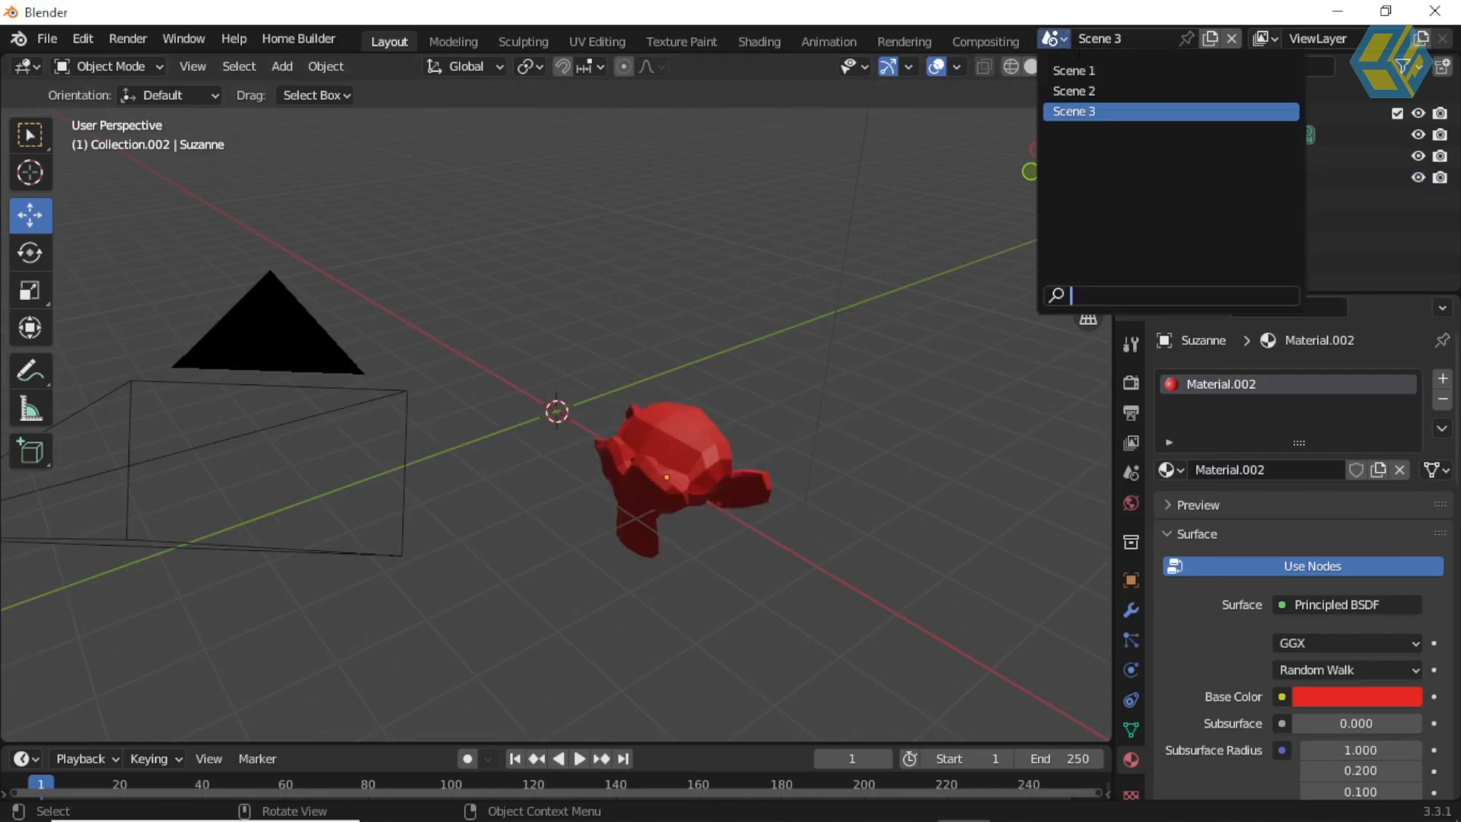
pyautogui.click(1081, 69)
pyautogui.click(1064, 40)
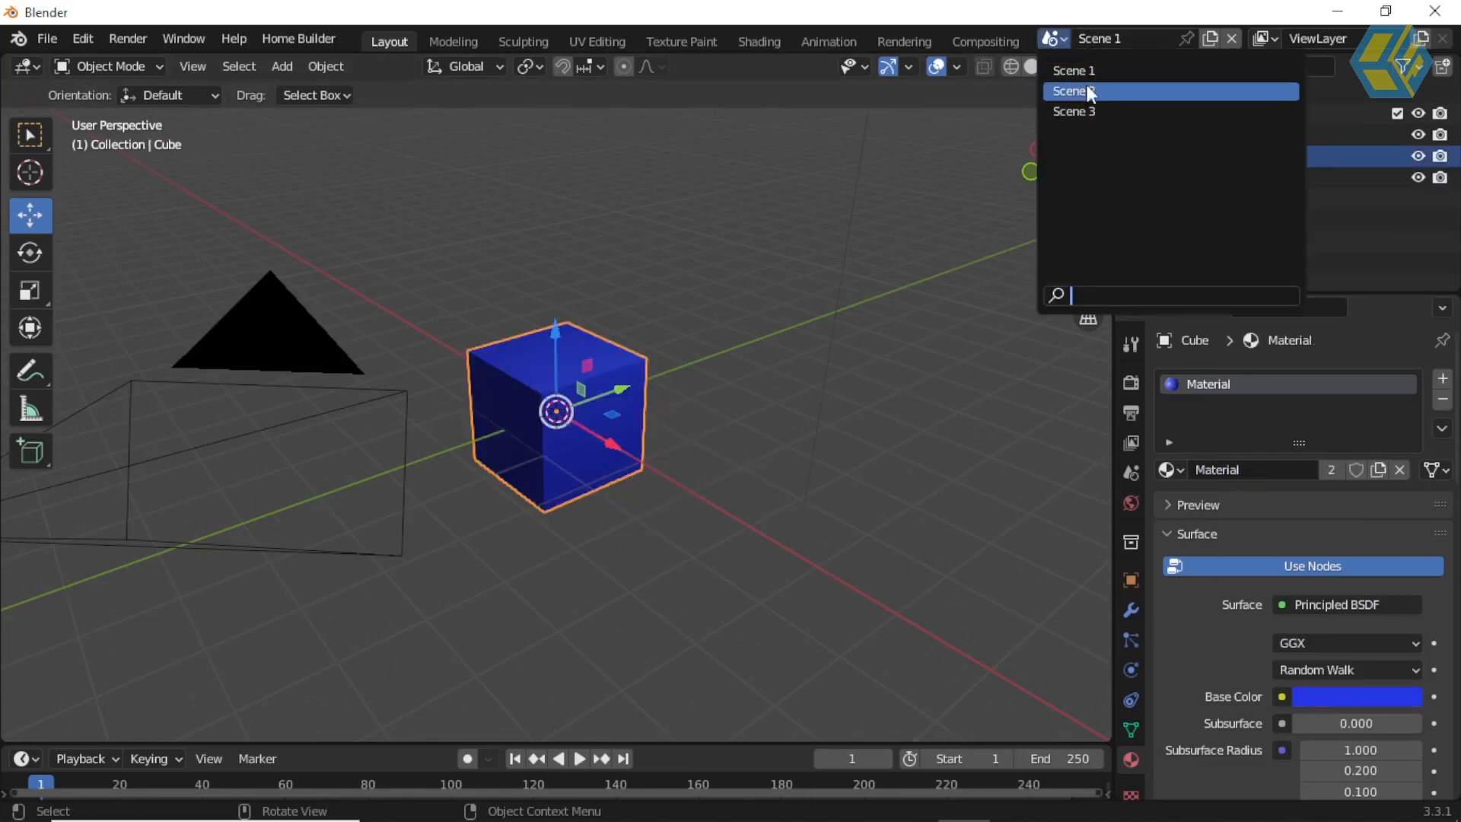
pyautogui.click(1087, 85)
pyautogui.click(1066, 43)
pyautogui.click(1086, 102)
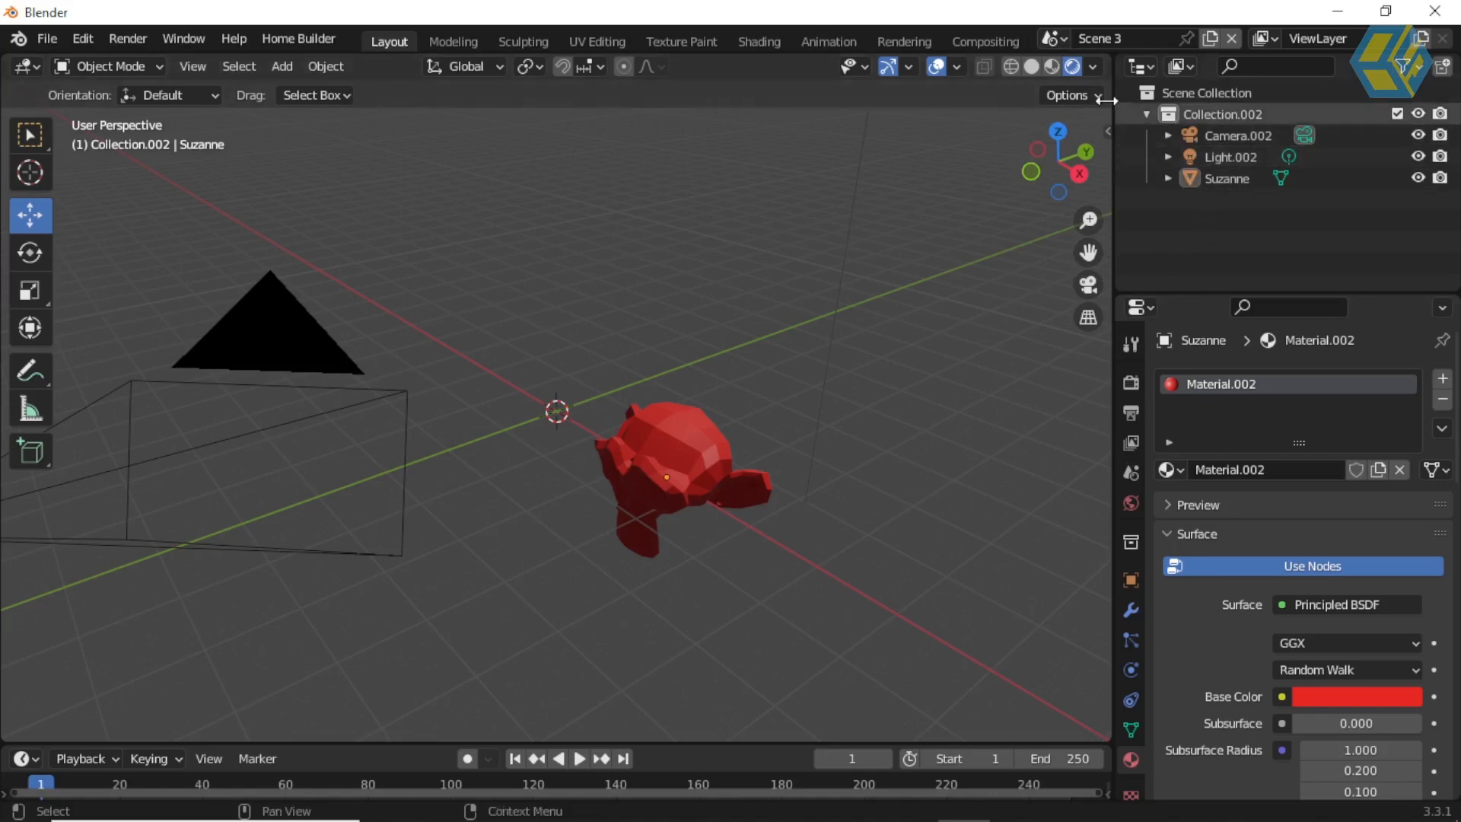
pyautogui.click(1063, 43)
pyautogui.click(1076, 70)
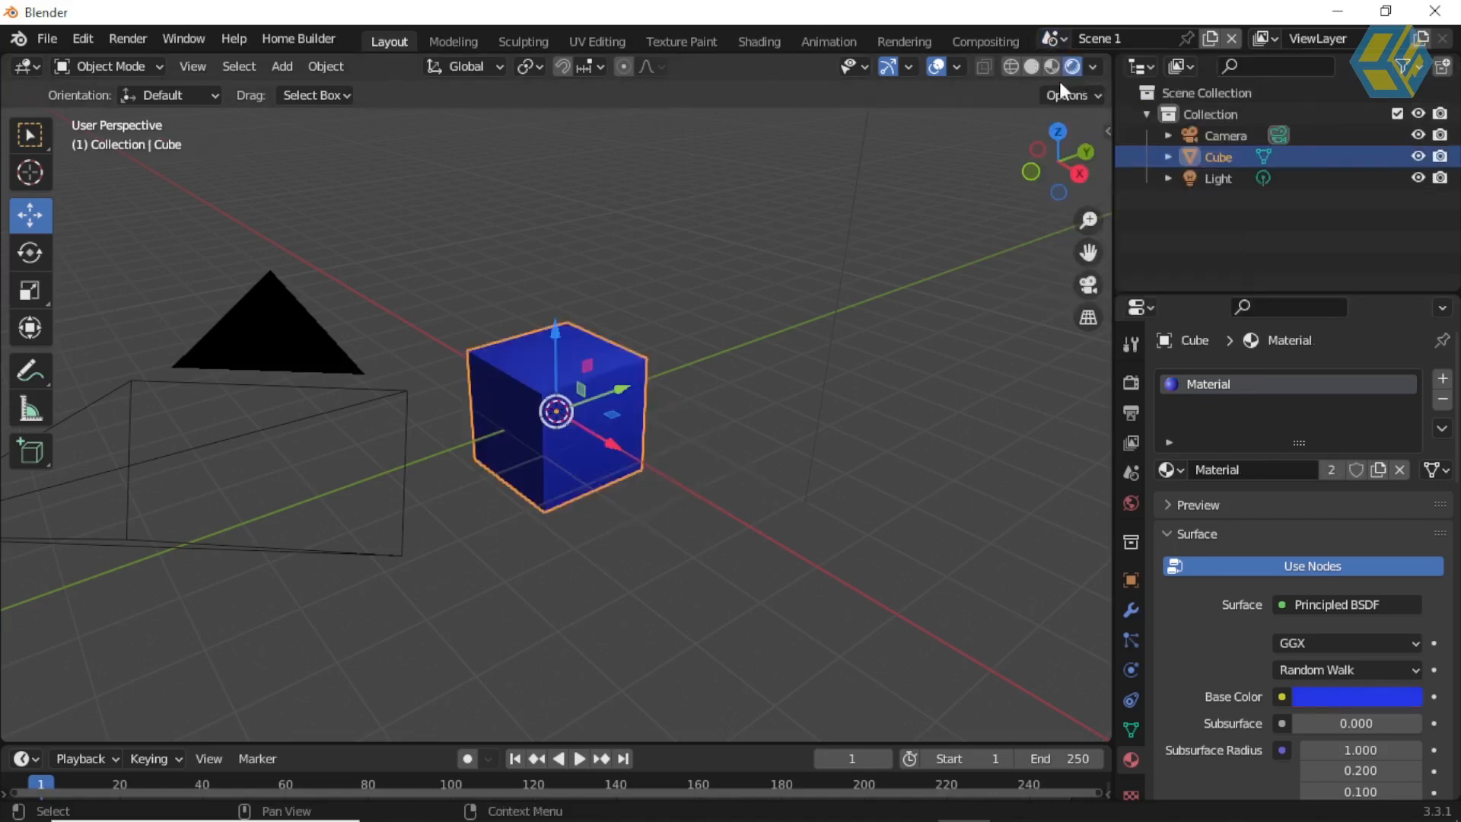
# Step: Switch to Scene 3 and set its output resolution percentage to 50%
pyautogui.click(1063, 42)
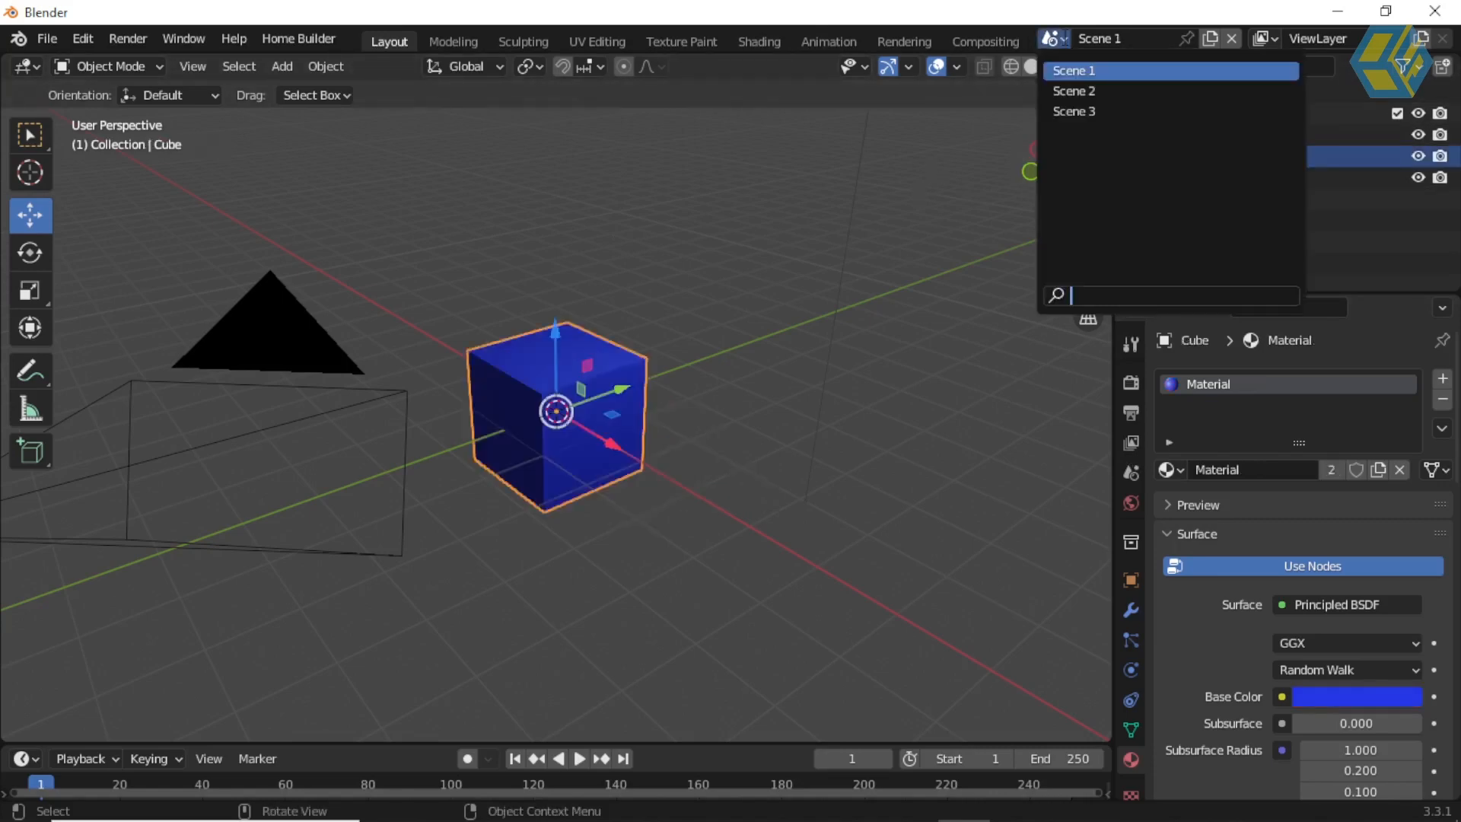
pyautogui.click(1076, 107)
pyautogui.click(1131, 412)
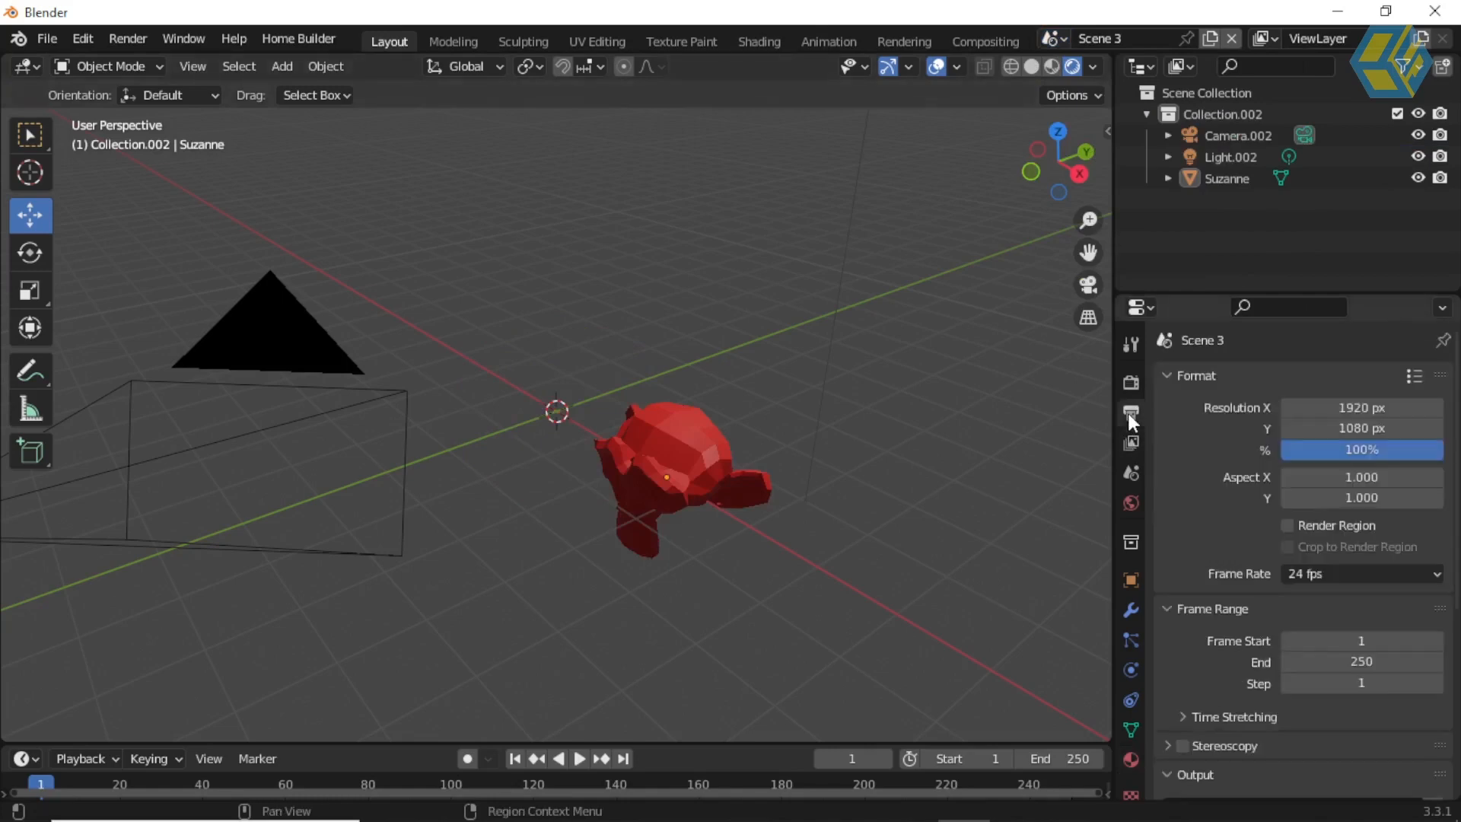
pyautogui.click(1356, 449)
pyautogui.write('50')
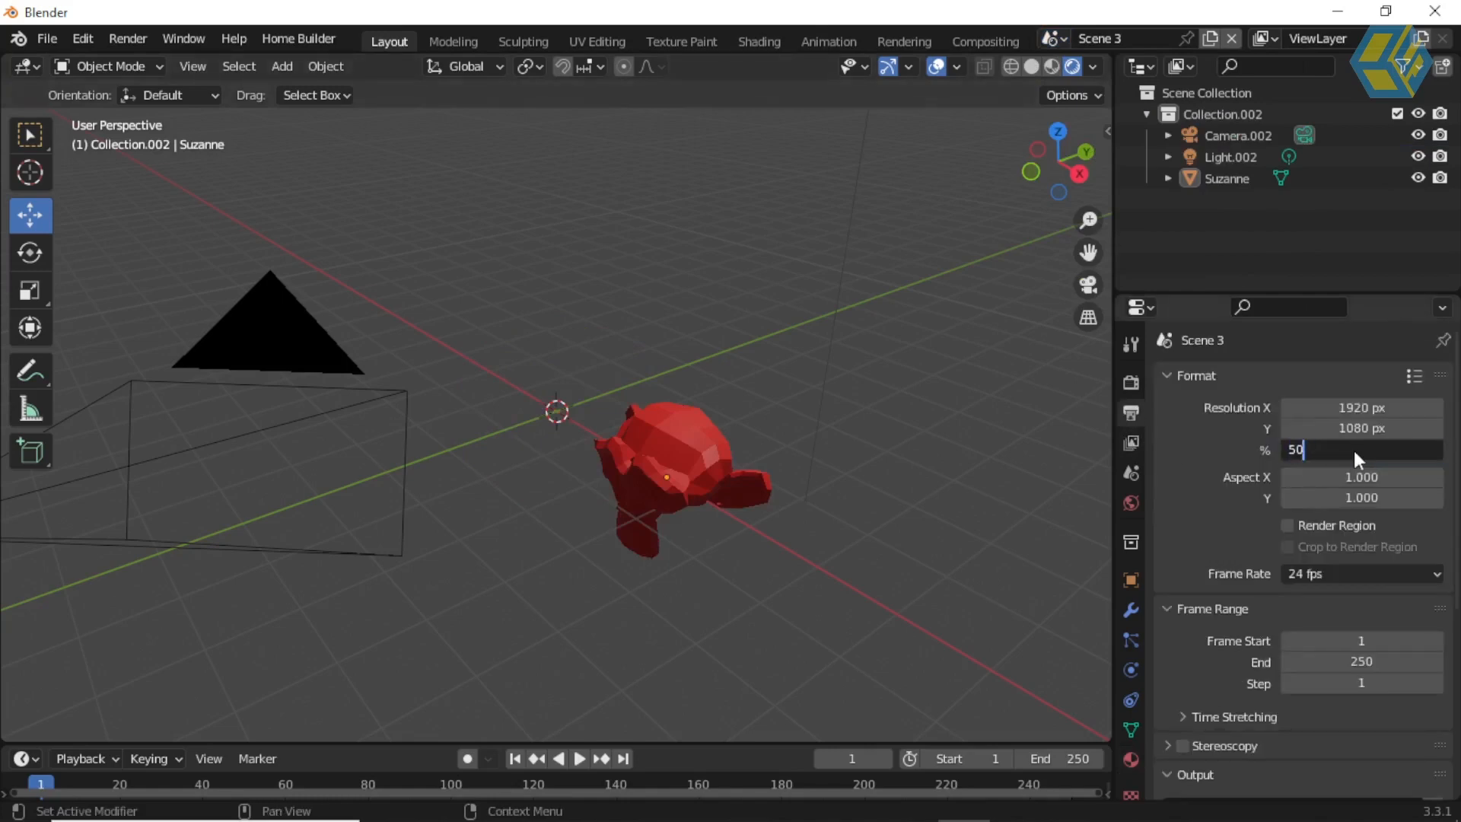
pyautogui.press('Return')
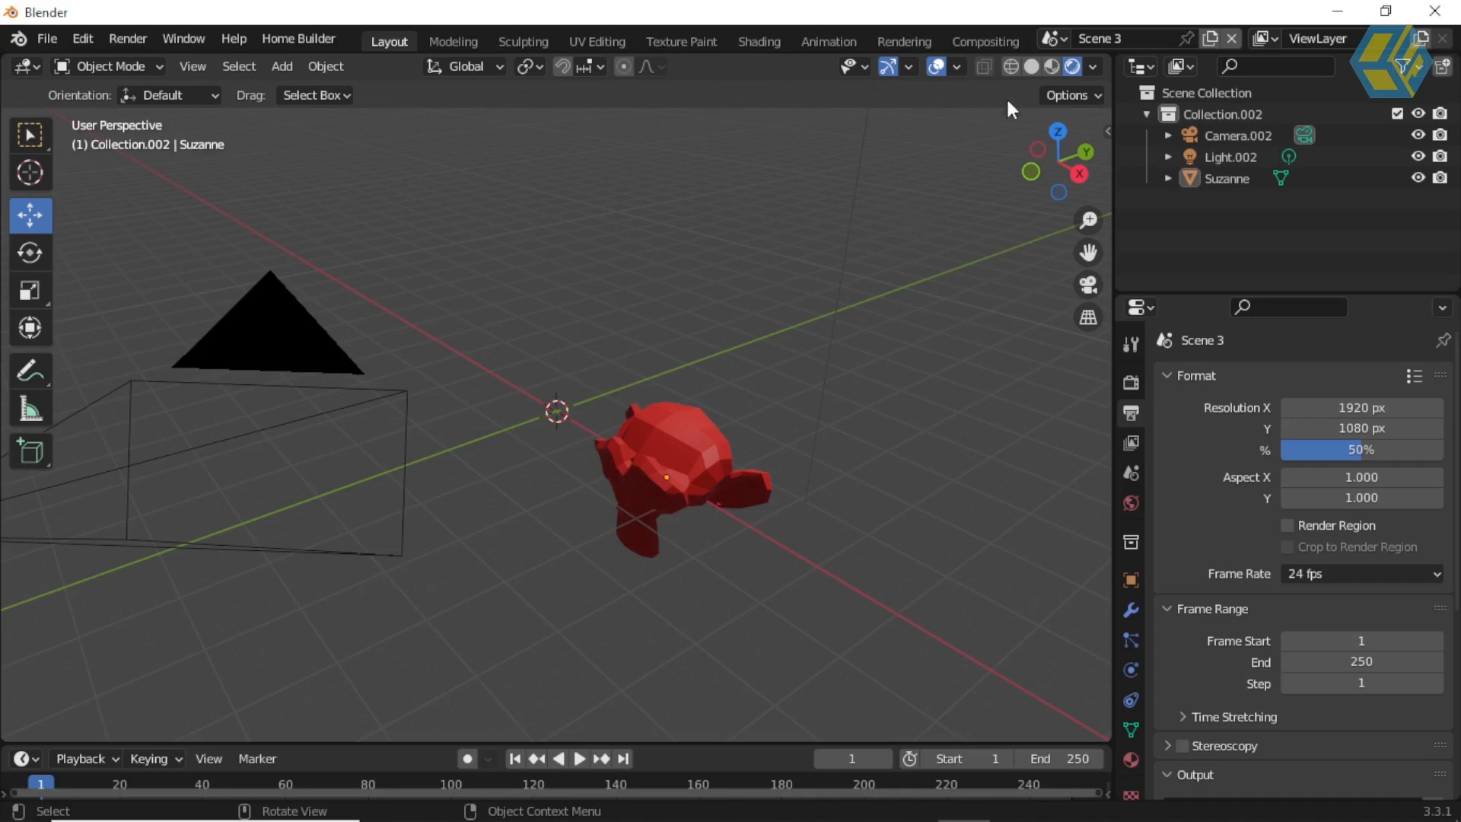
# Step: Switch to Scene 1, deselect the cube and view the scene through its camera
pyautogui.click(1054, 39)
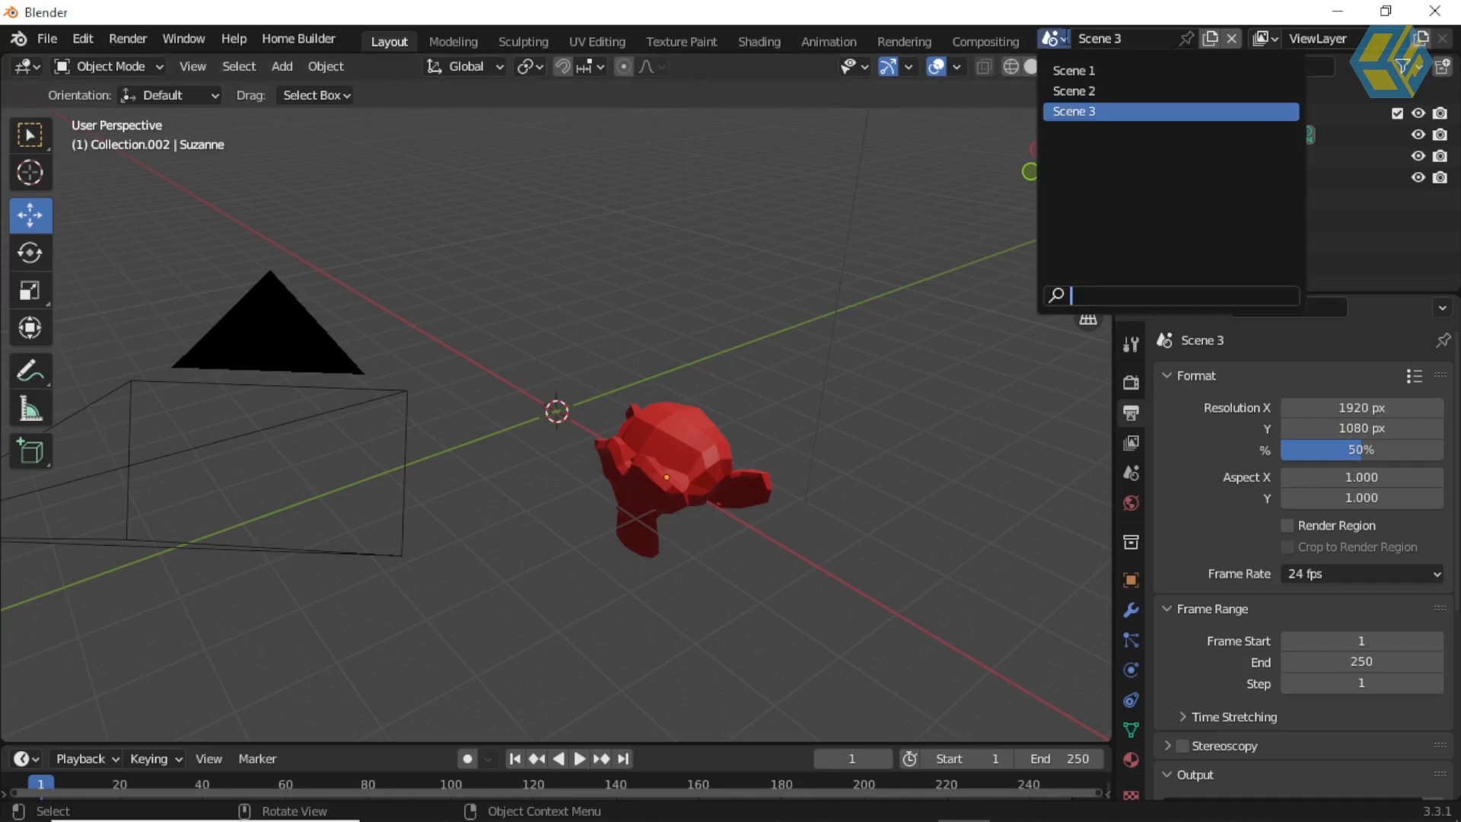
pyautogui.click(1081, 70)
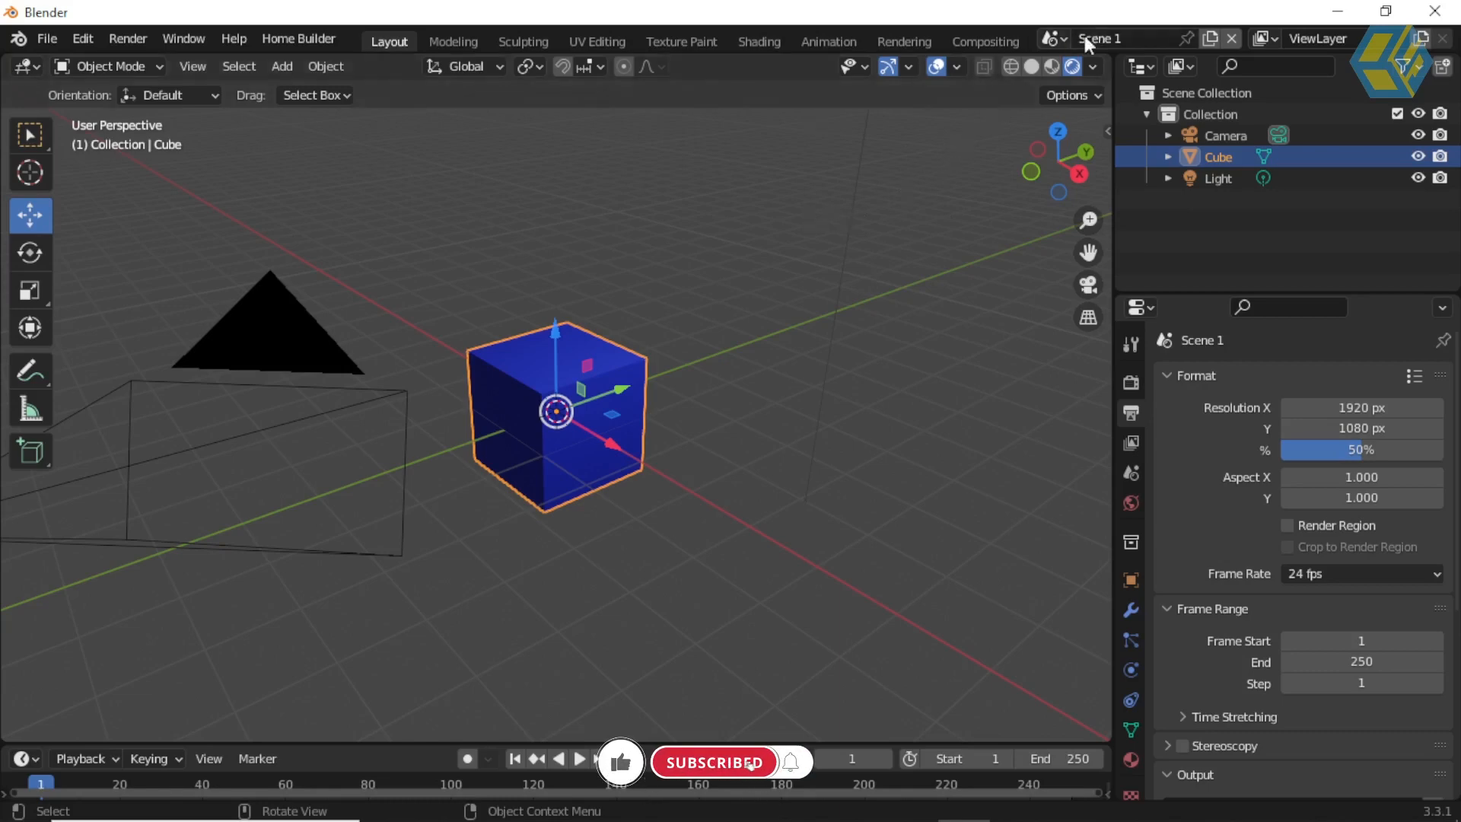
pyautogui.click(136, 37)
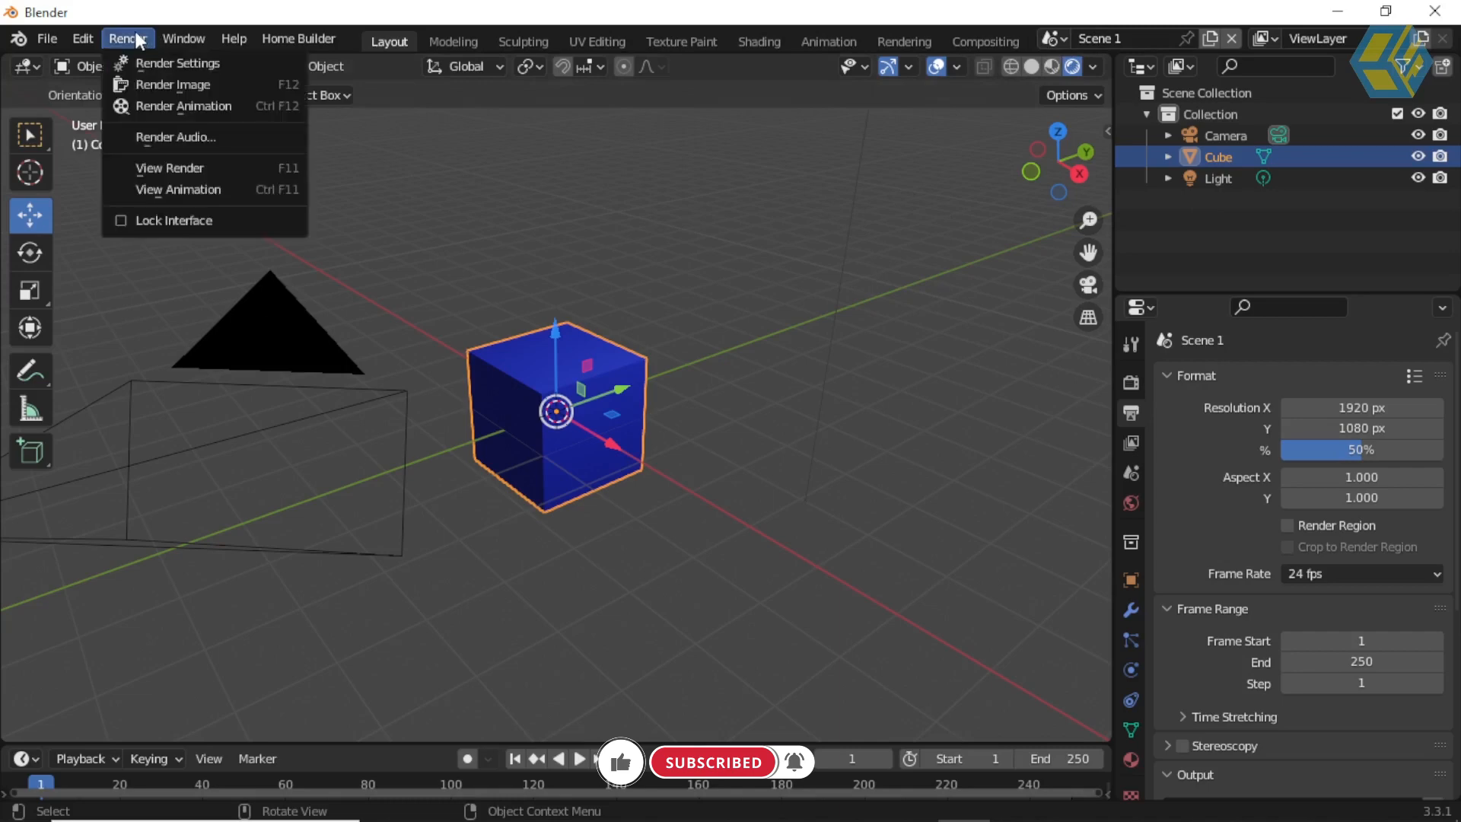
pyautogui.click(637, 200)
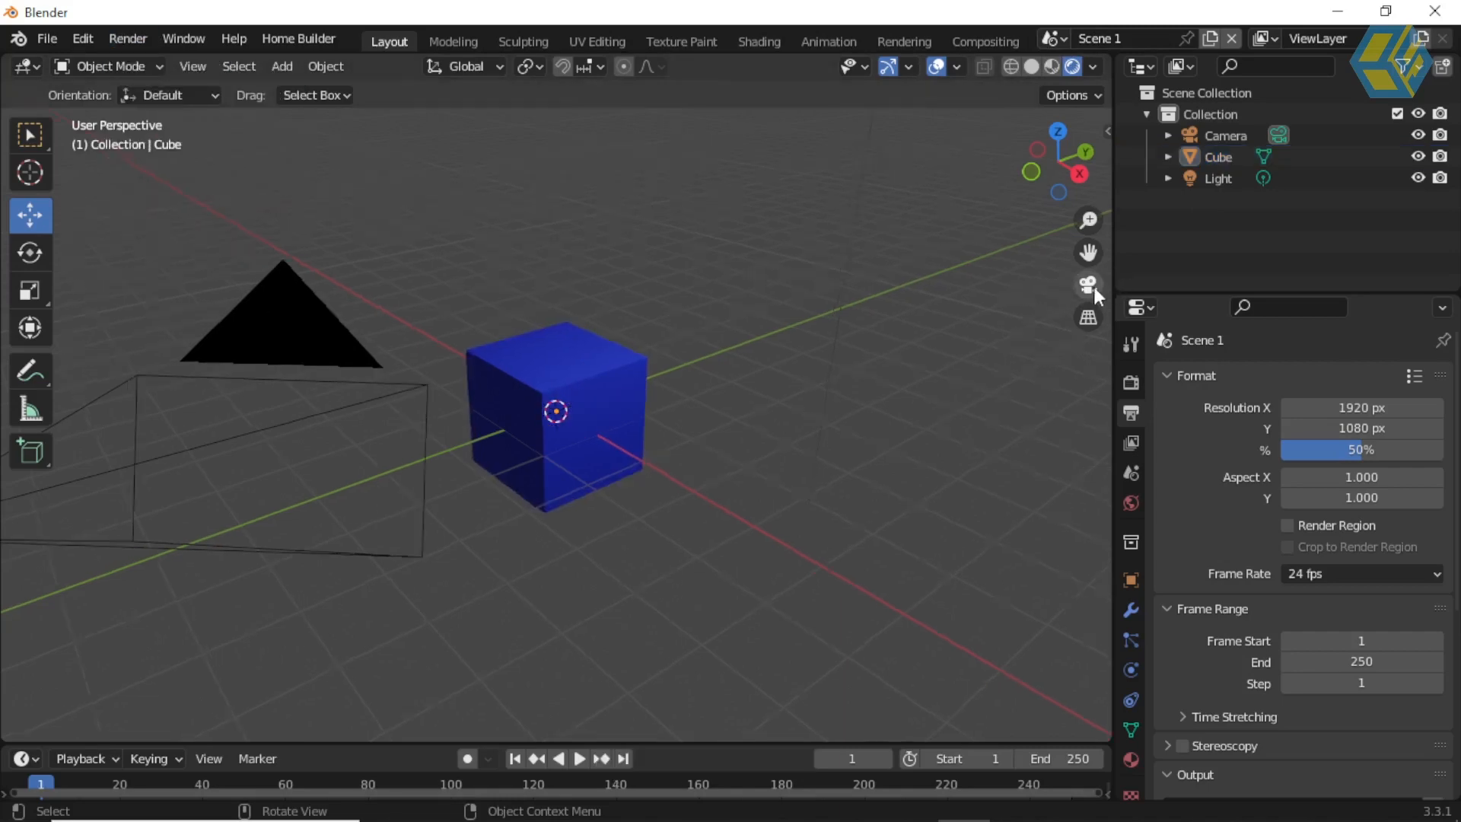
pyautogui.click(1089, 286)
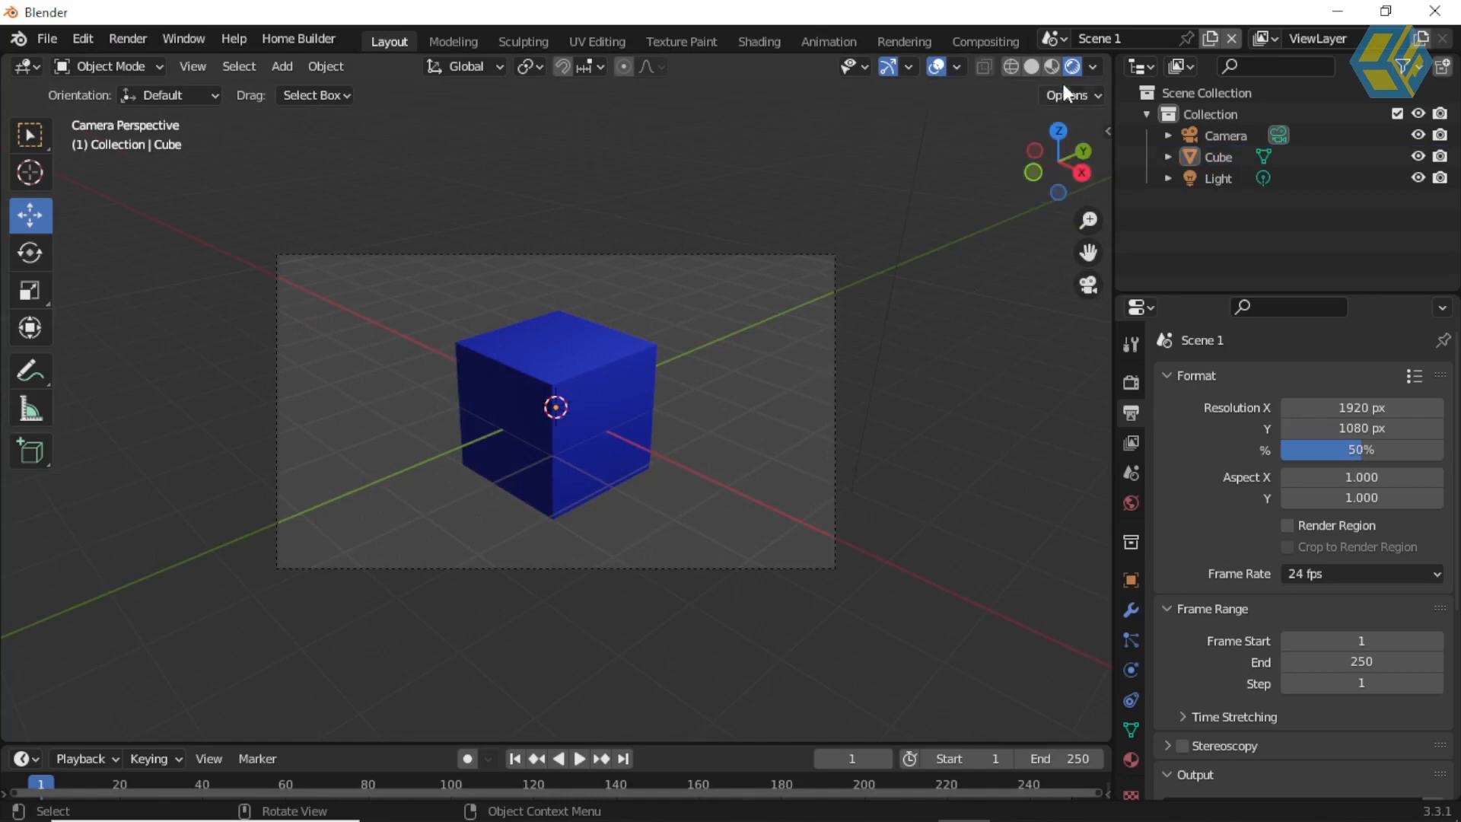
# Step: Examine the camera views of Scene 2 and Scene 3, and return to Scene 1
pyautogui.click(1054, 39)
pyautogui.click(1085, 91)
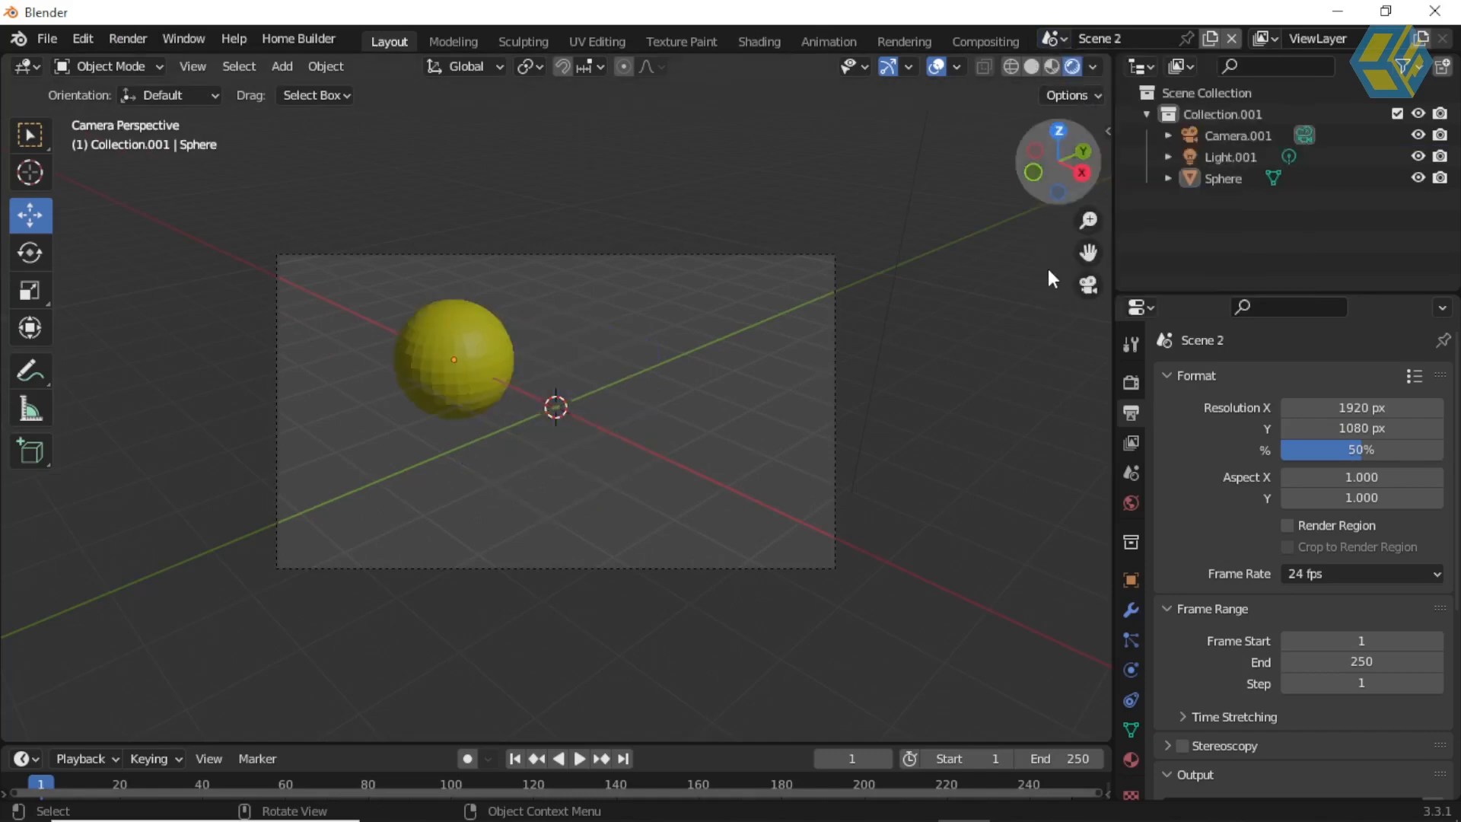
pyautogui.click(1054, 39)
pyautogui.click(1085, 112)
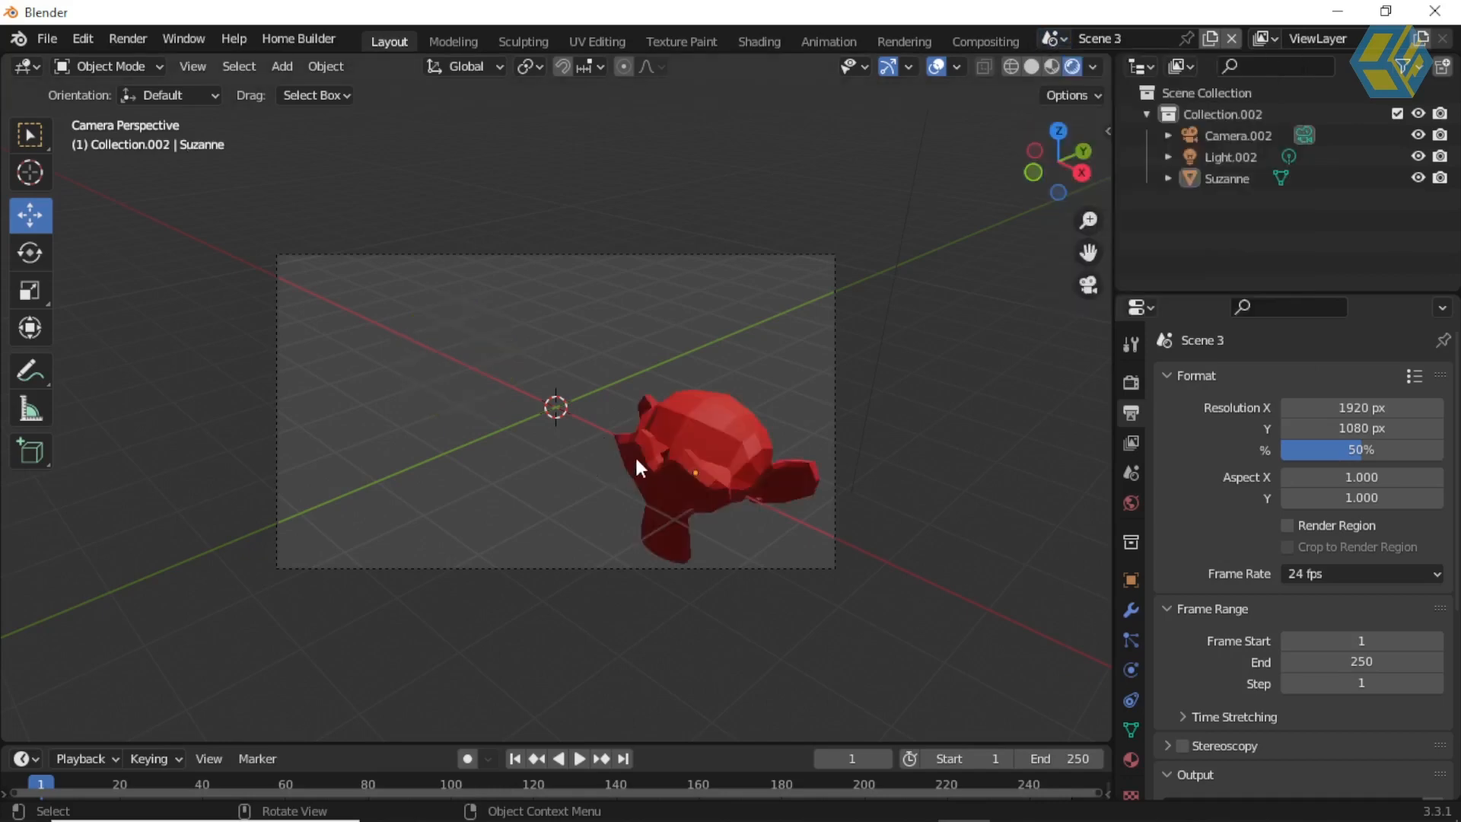
pyautogui.click(1054, 39)
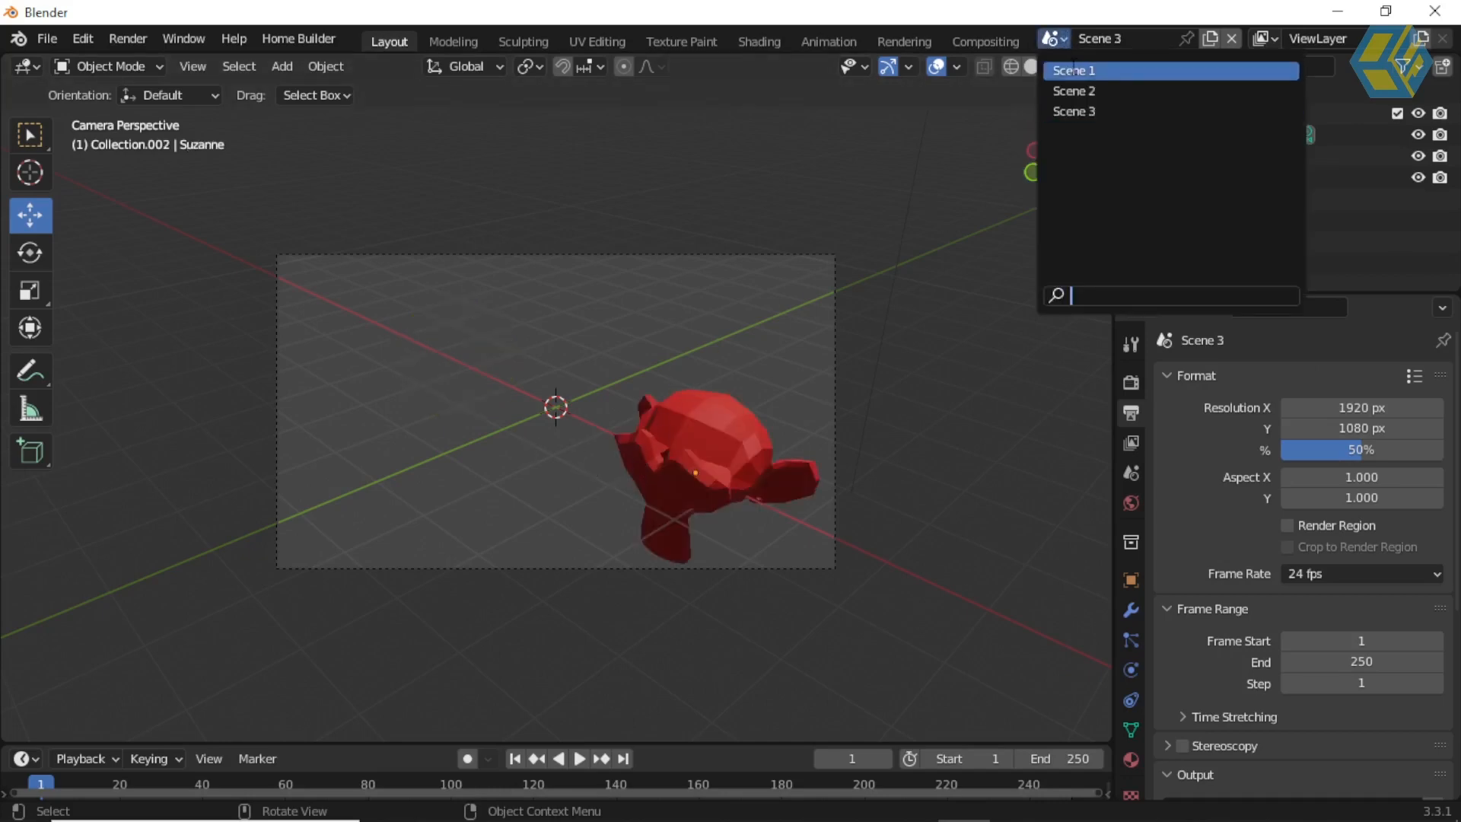
pyautogui.click(1085, 70)
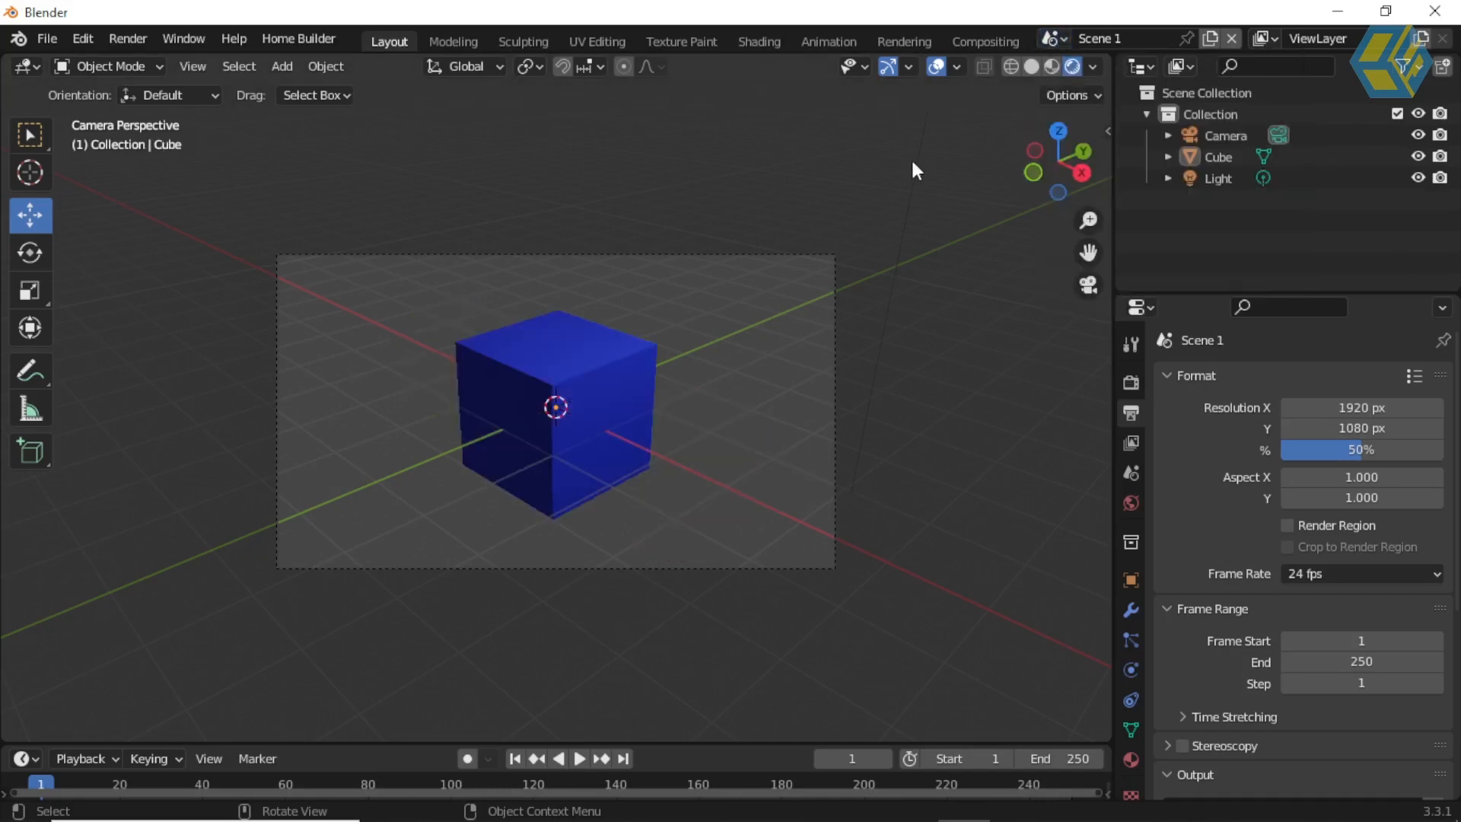
# Step: Render Scene 1's blue cube as an image and close the render window
pyautogui.click(134, 41)
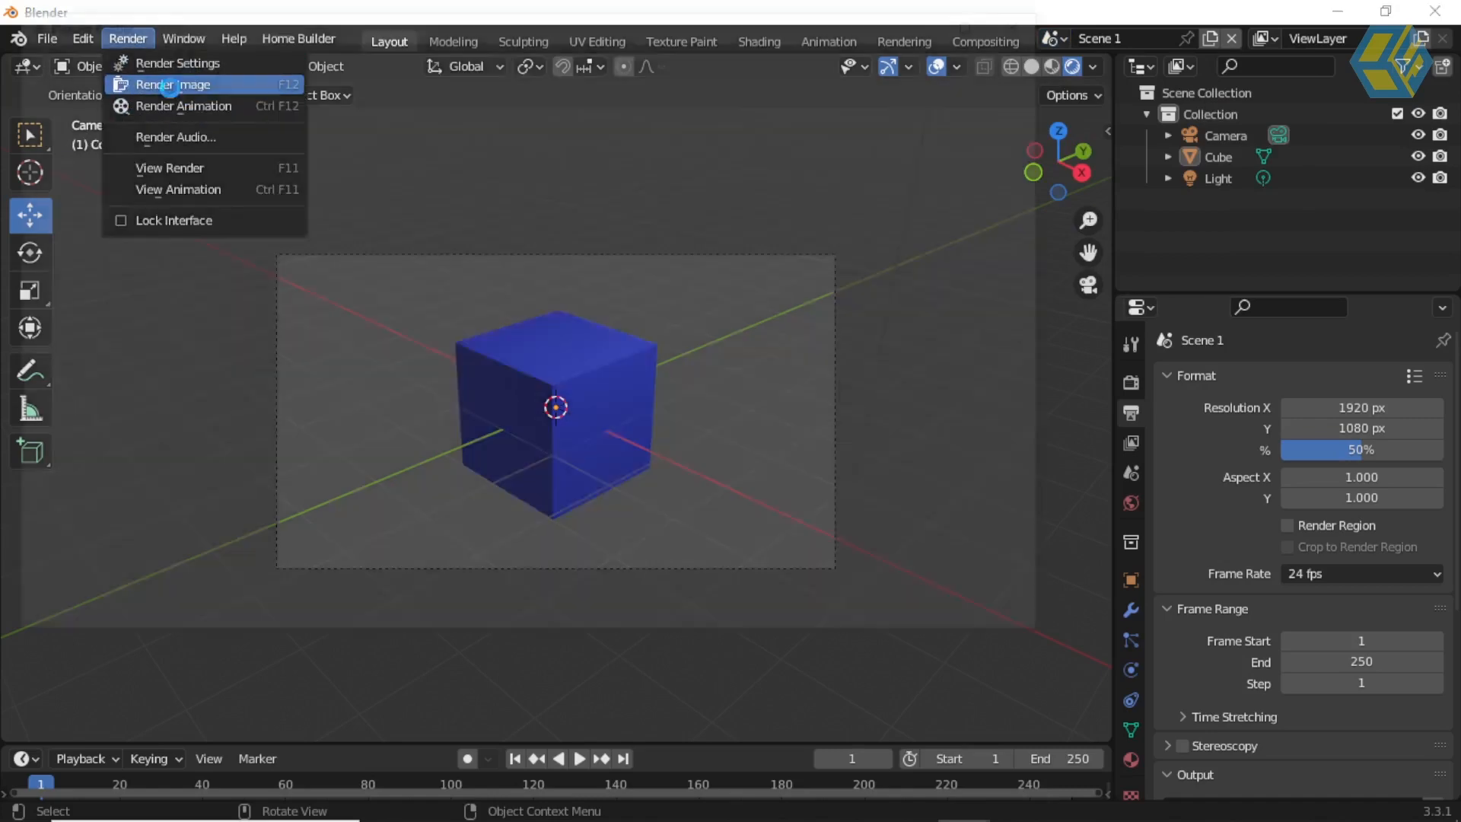
pyautogui.click(170, 87)
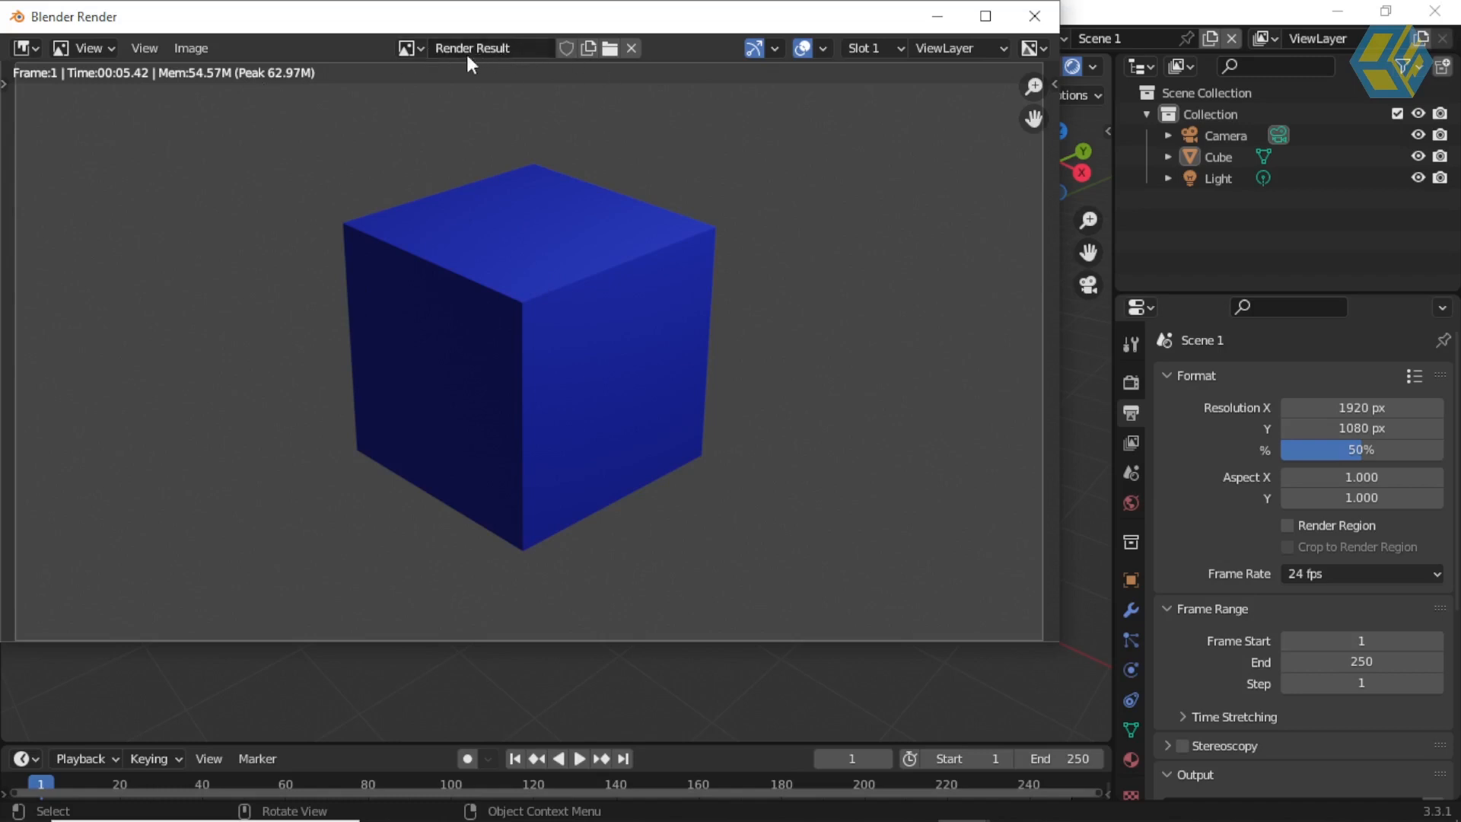
pyautogui.click(1035, 17)
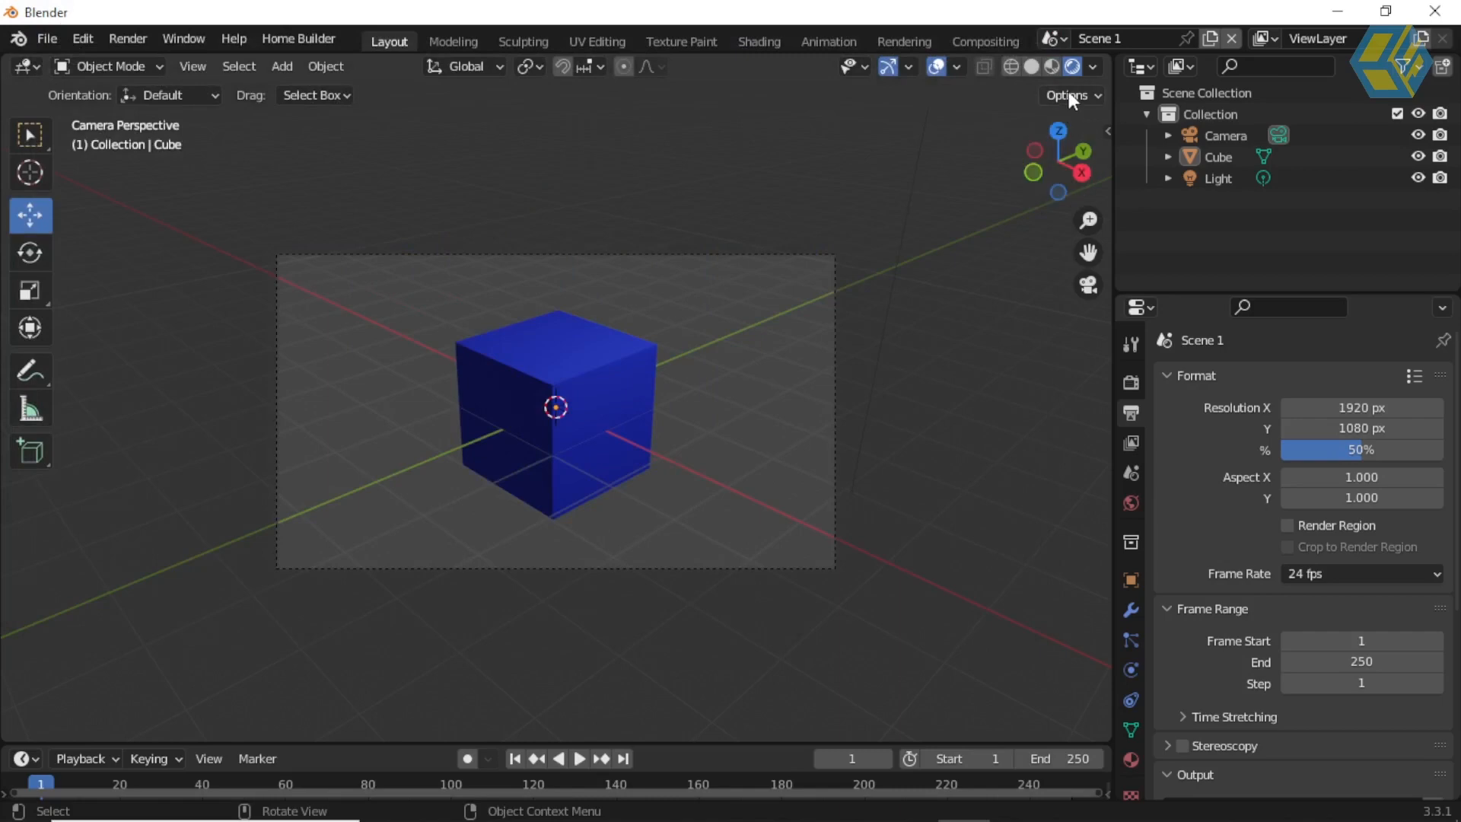
# Step: Switch to Scene 2 and enable the Transparent film option in its render settings
pyautogui.click(1063, 42)
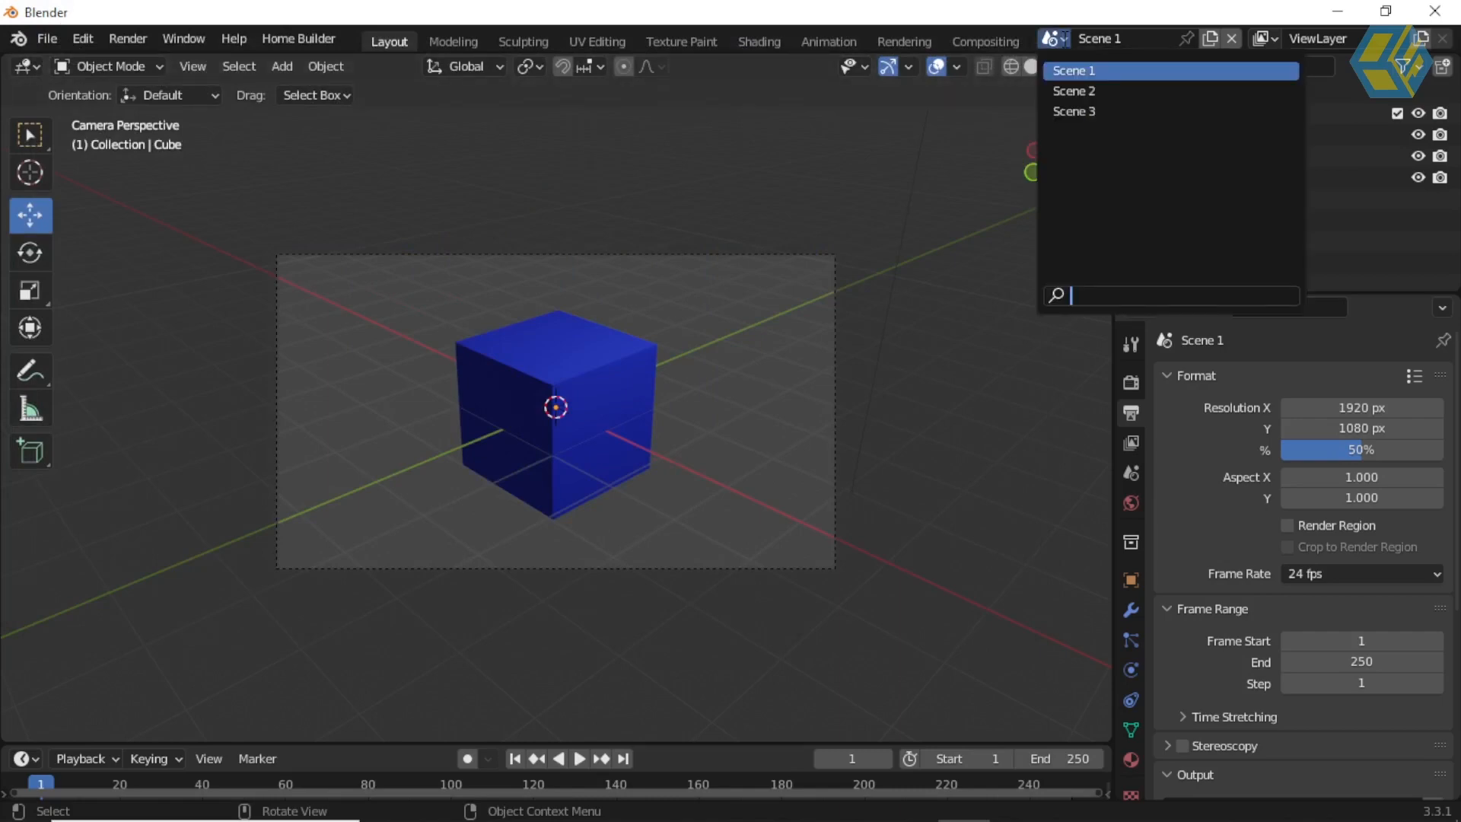
pyautogui.click(1101, 90)
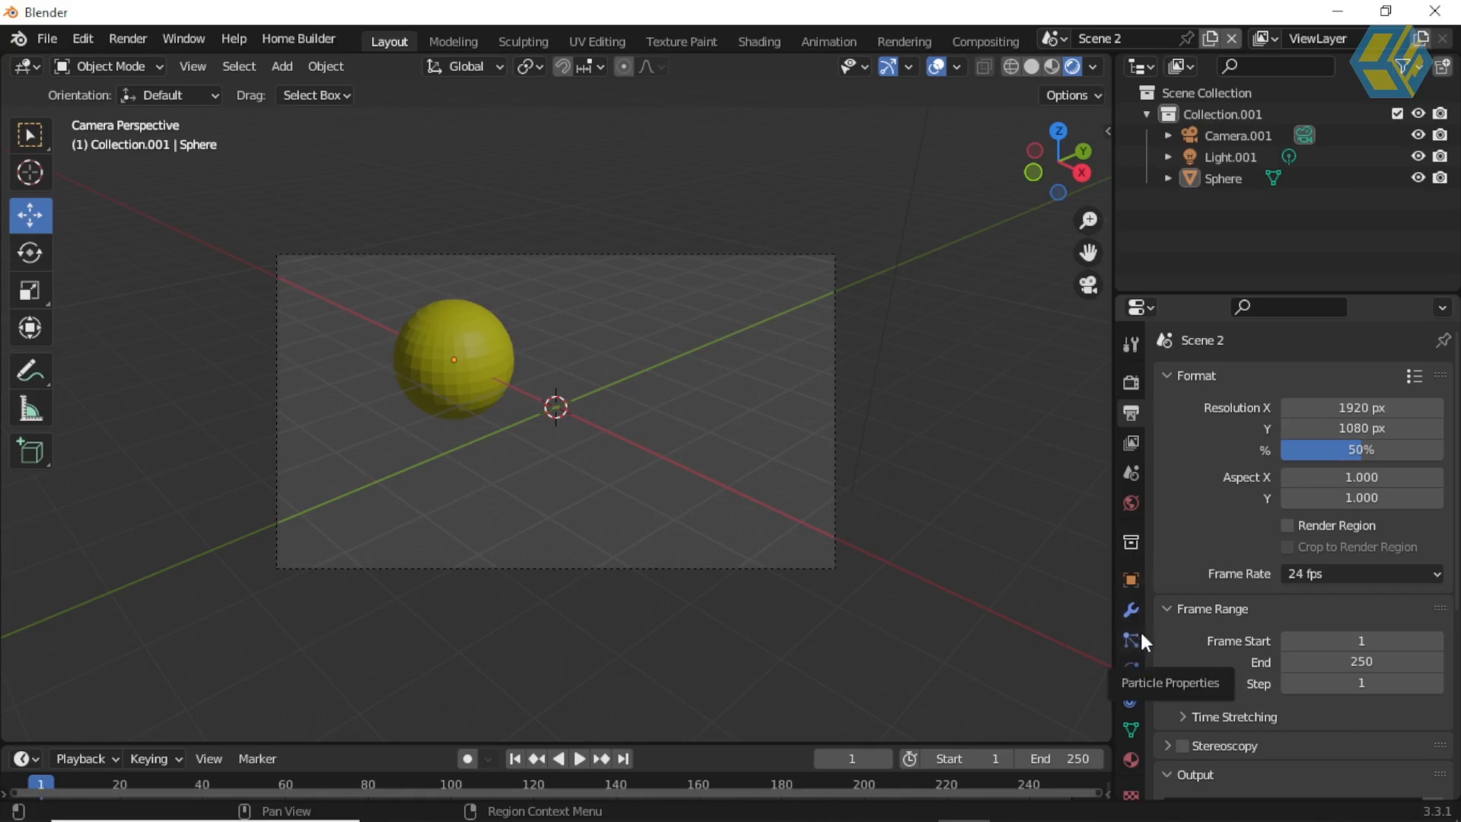
pyautogui.click(1132, 384)
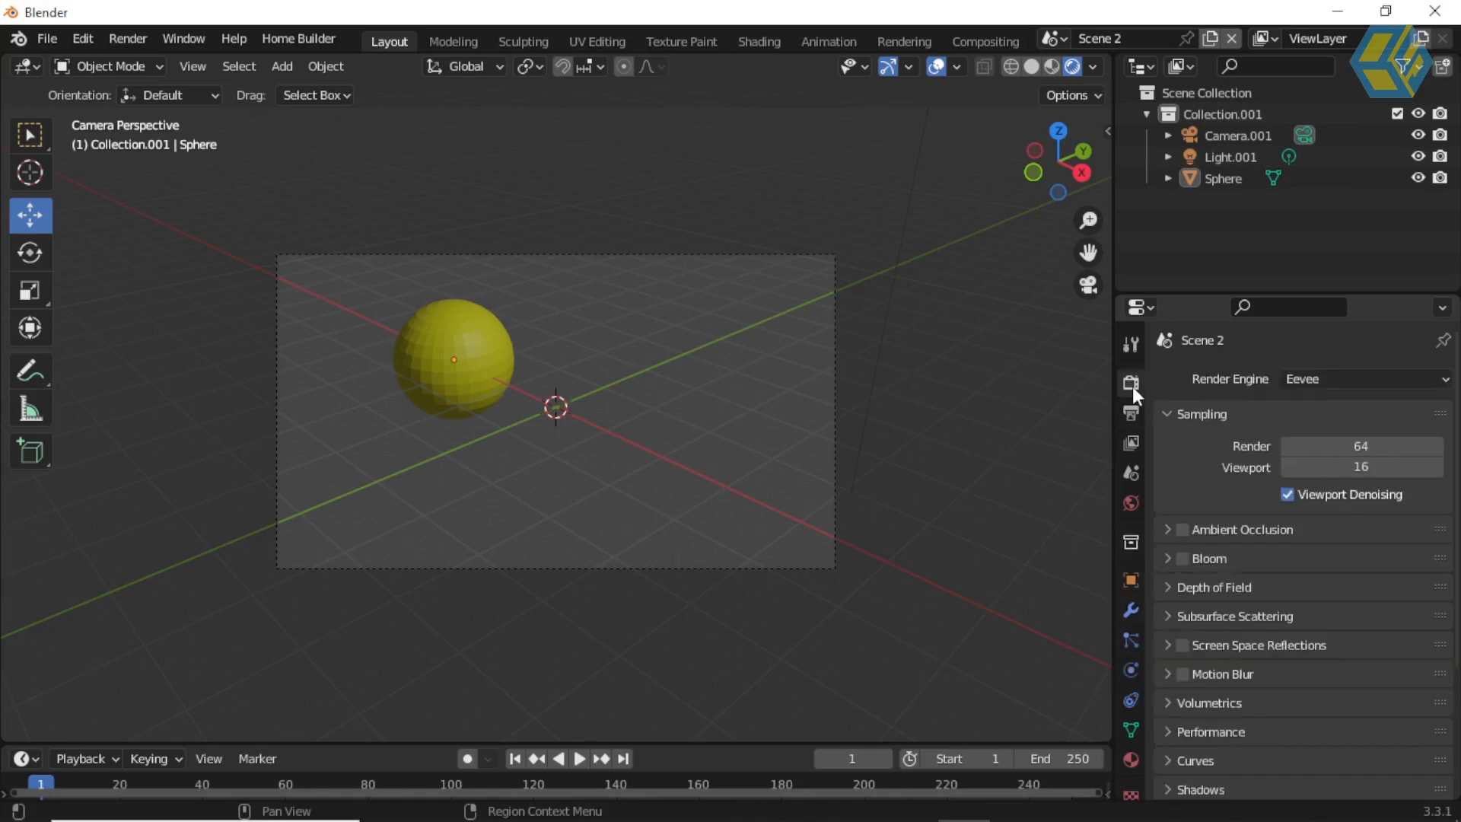
pyautogui.click(1132, 412)
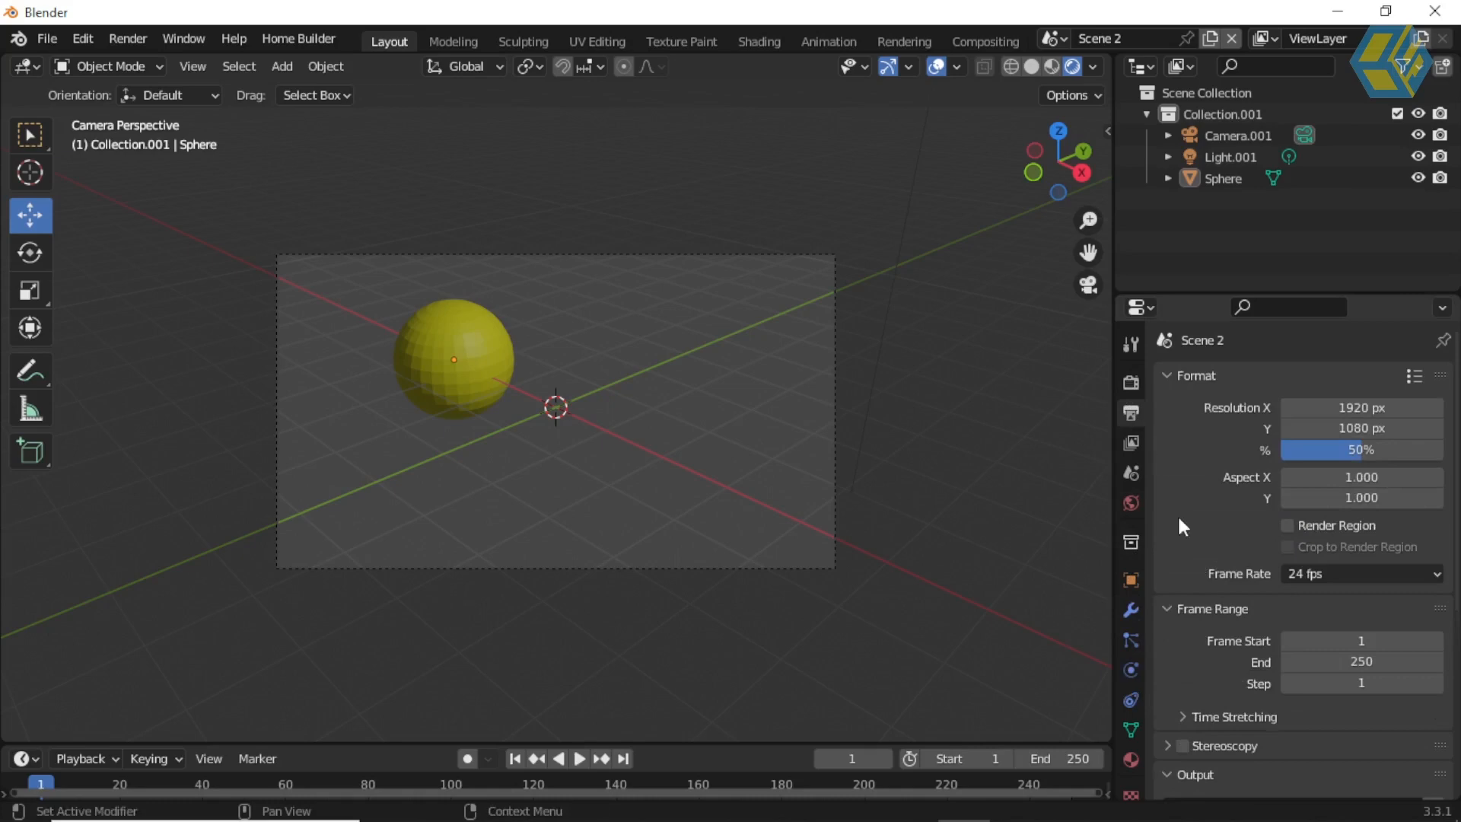
pyautogui.scroll(-5, 1213, 596)
pyautogui.click(1132, 383)
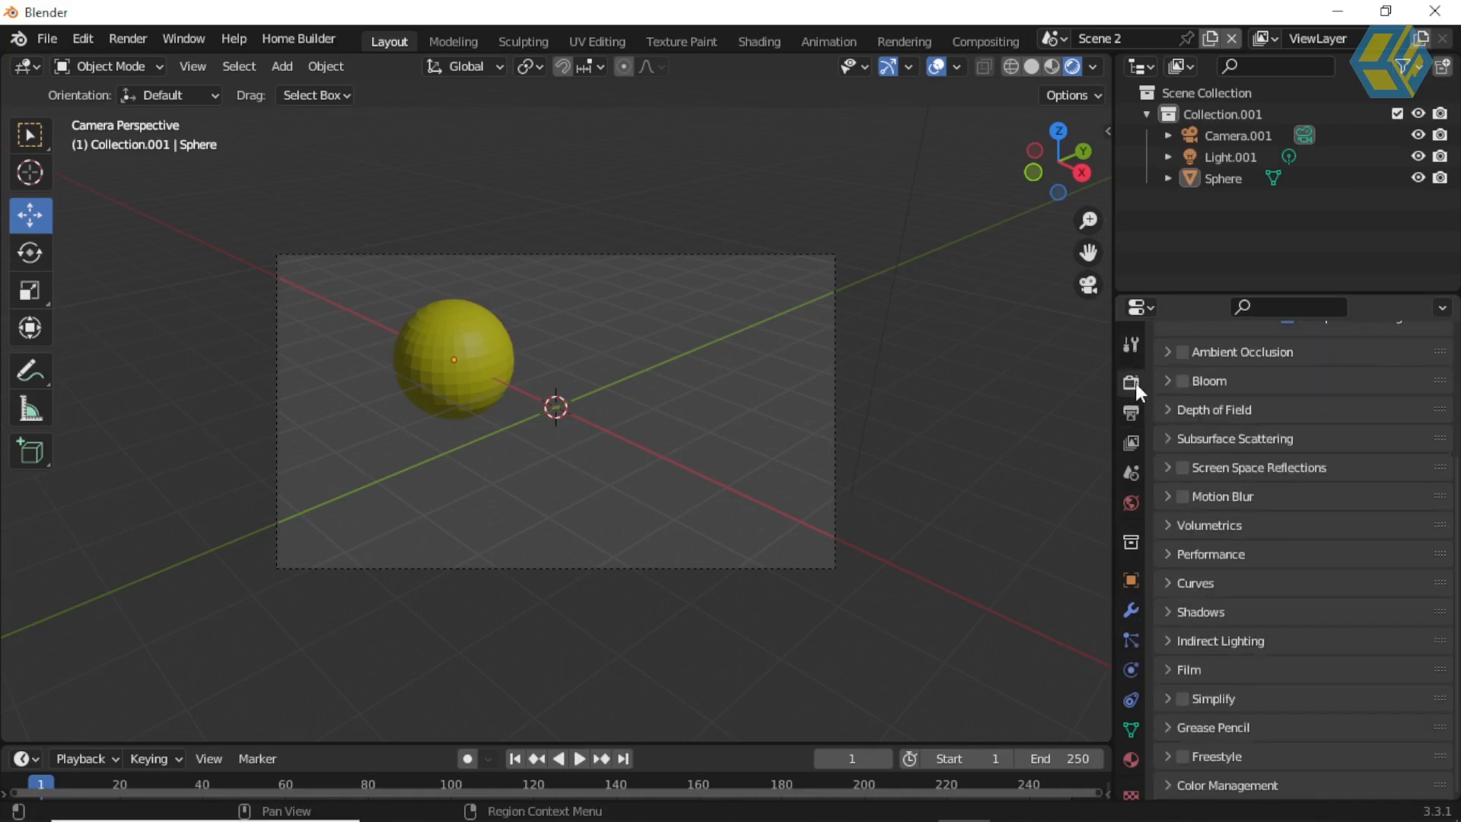
pyautogui.click(1171, 673)
pyautogui.scroll(-3, 1254, 680)
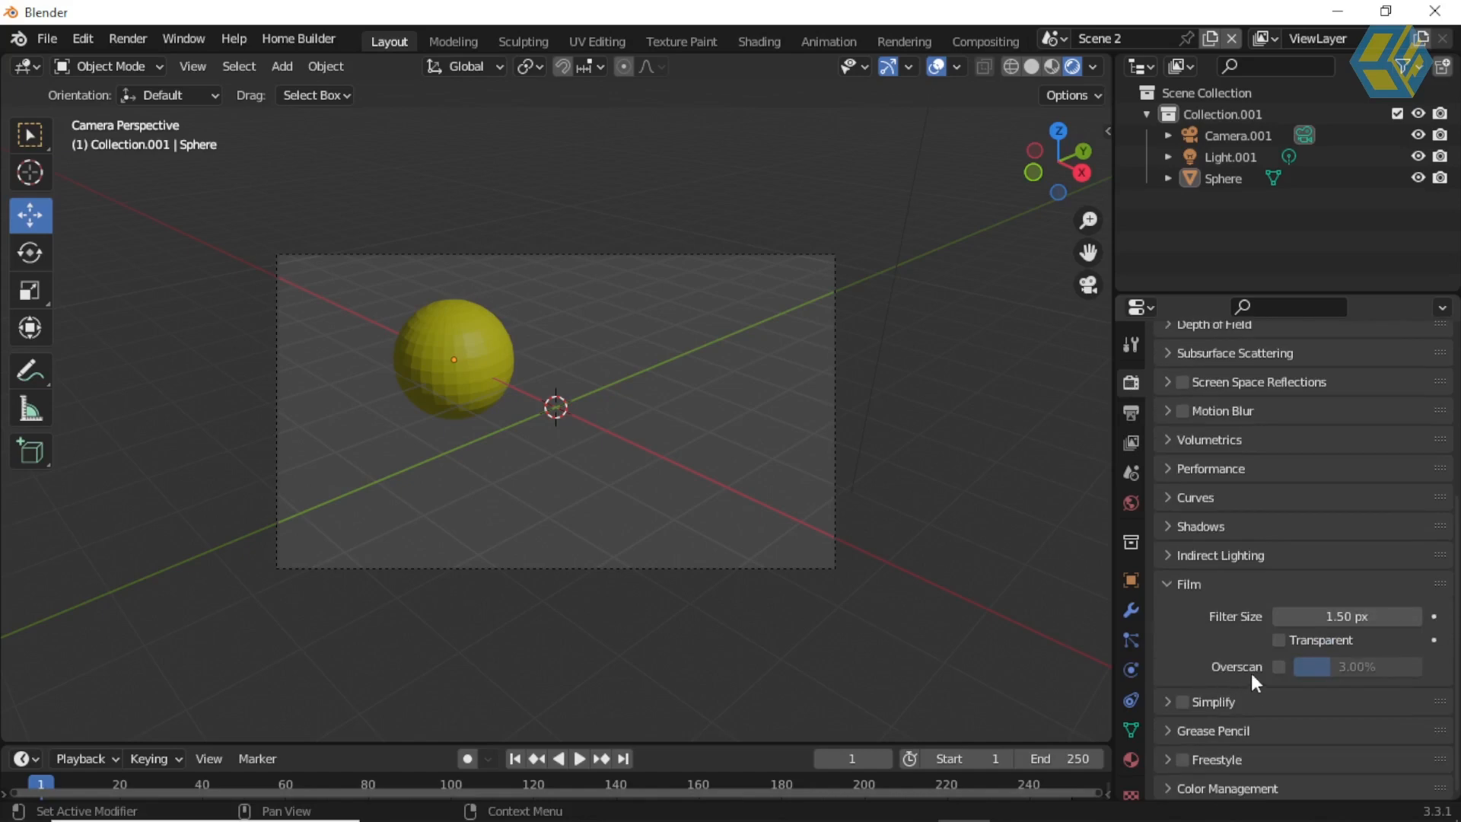
pyautogui.click(1280, 640)
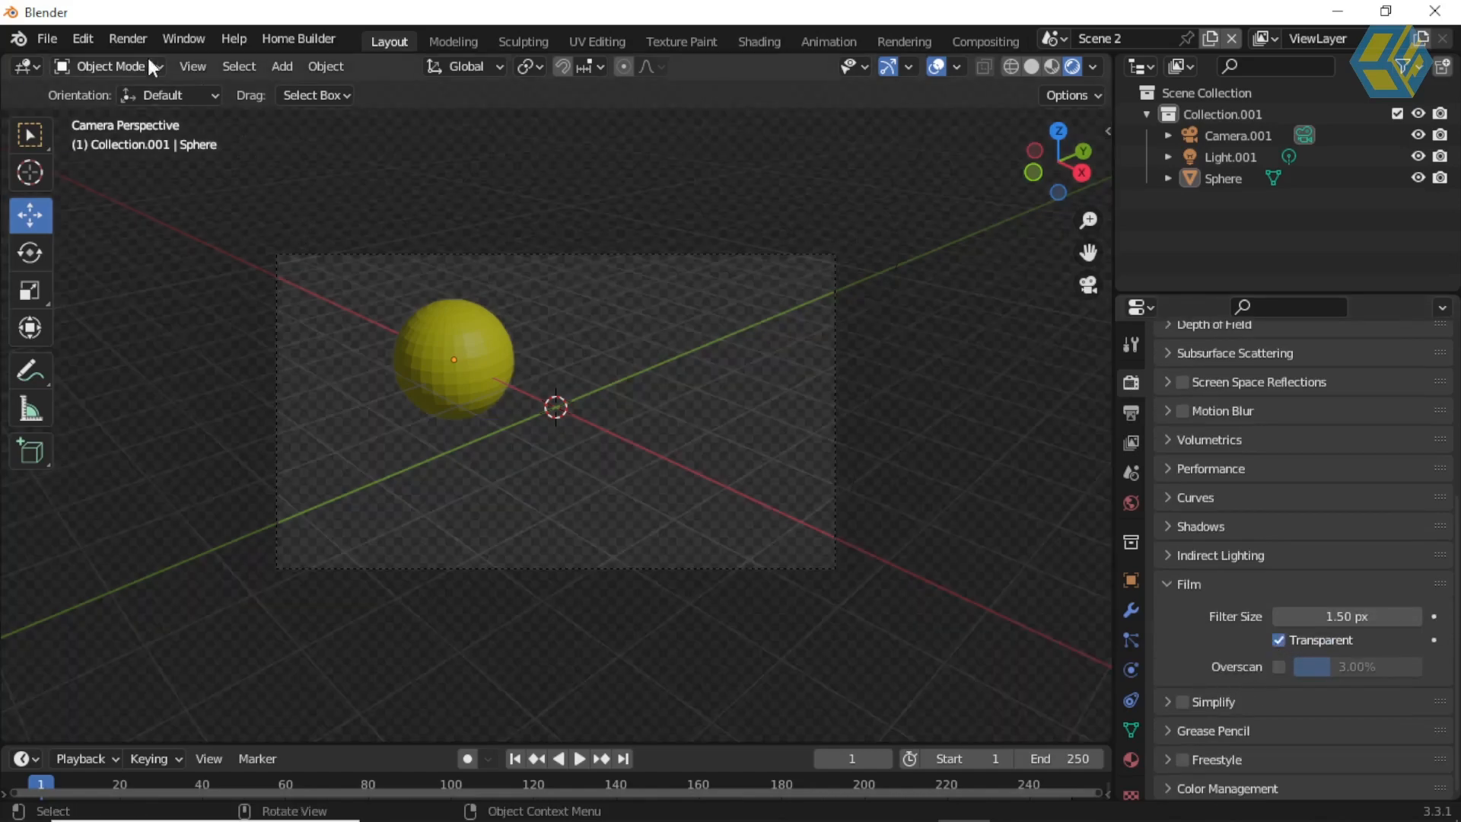
# Step: Render Scene 2's yellow sphere as an image and close the render window
pyautogui.click(129, 39)
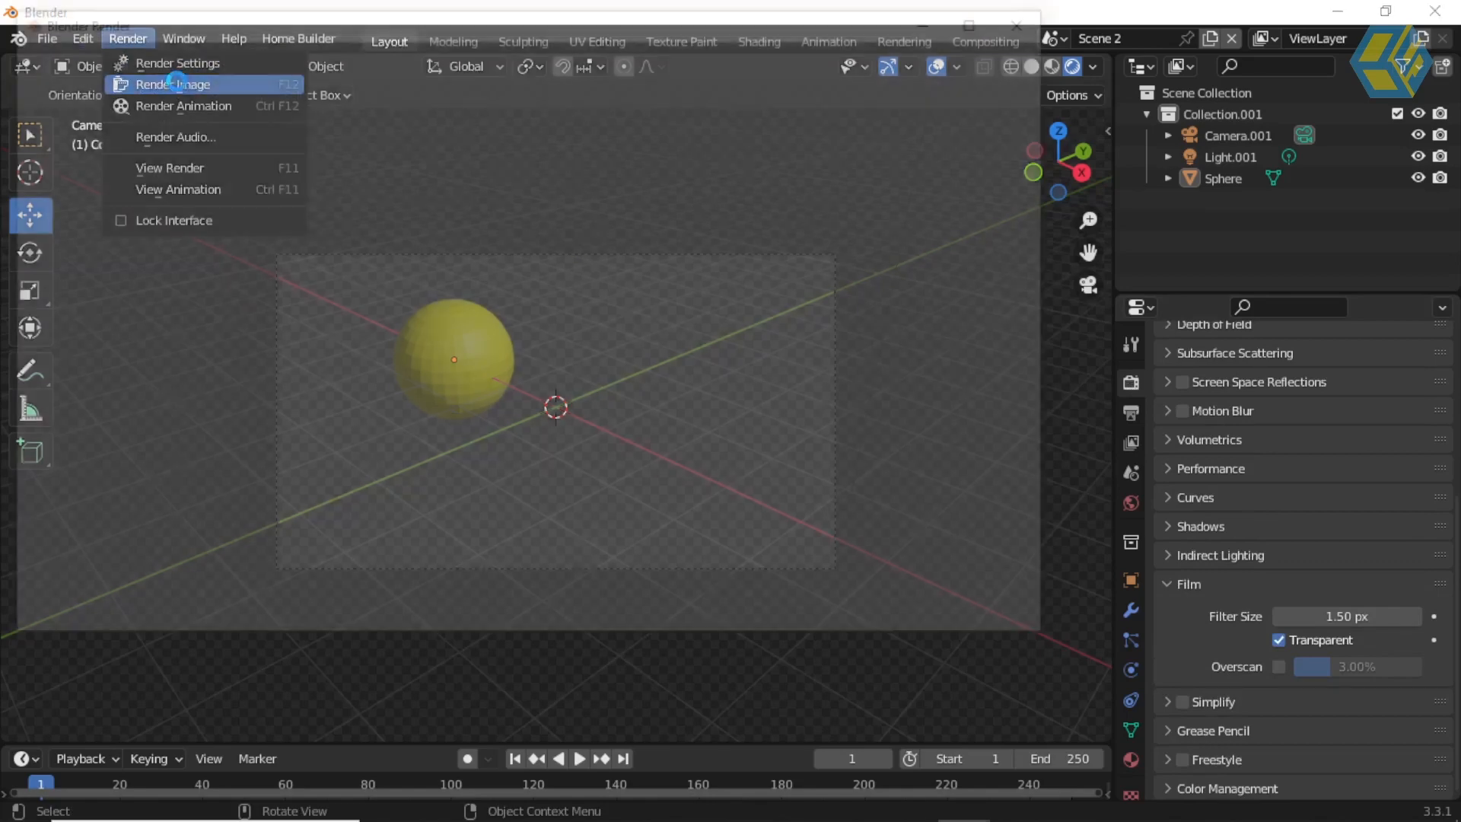
pyautogui.click(174, 84)
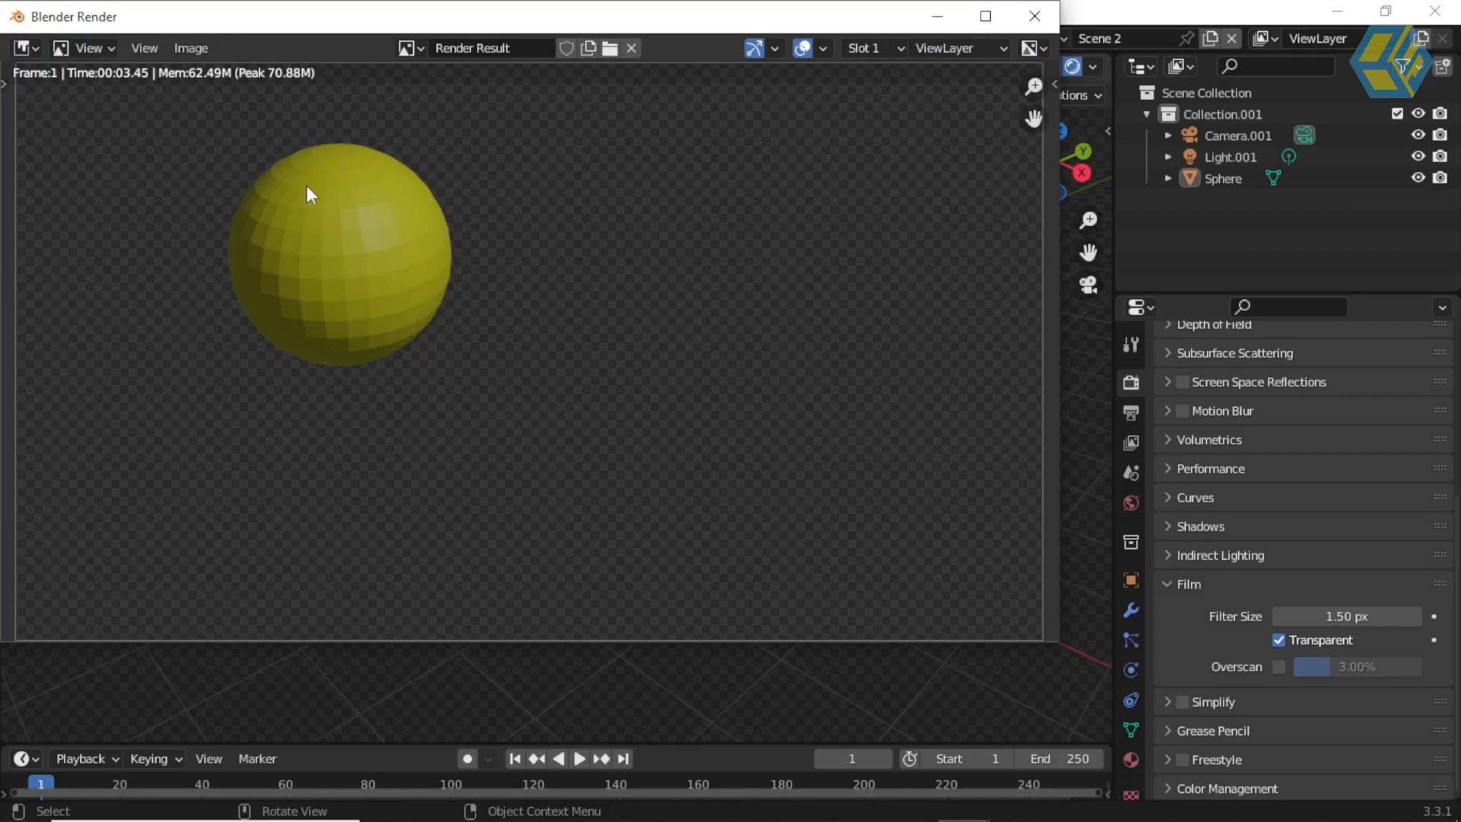
pyautogui.click(1038, 16)
# Step: Switch to Scene 3 and enable the Transparent film option in its render settings
pyautogui.click(1052, 38)
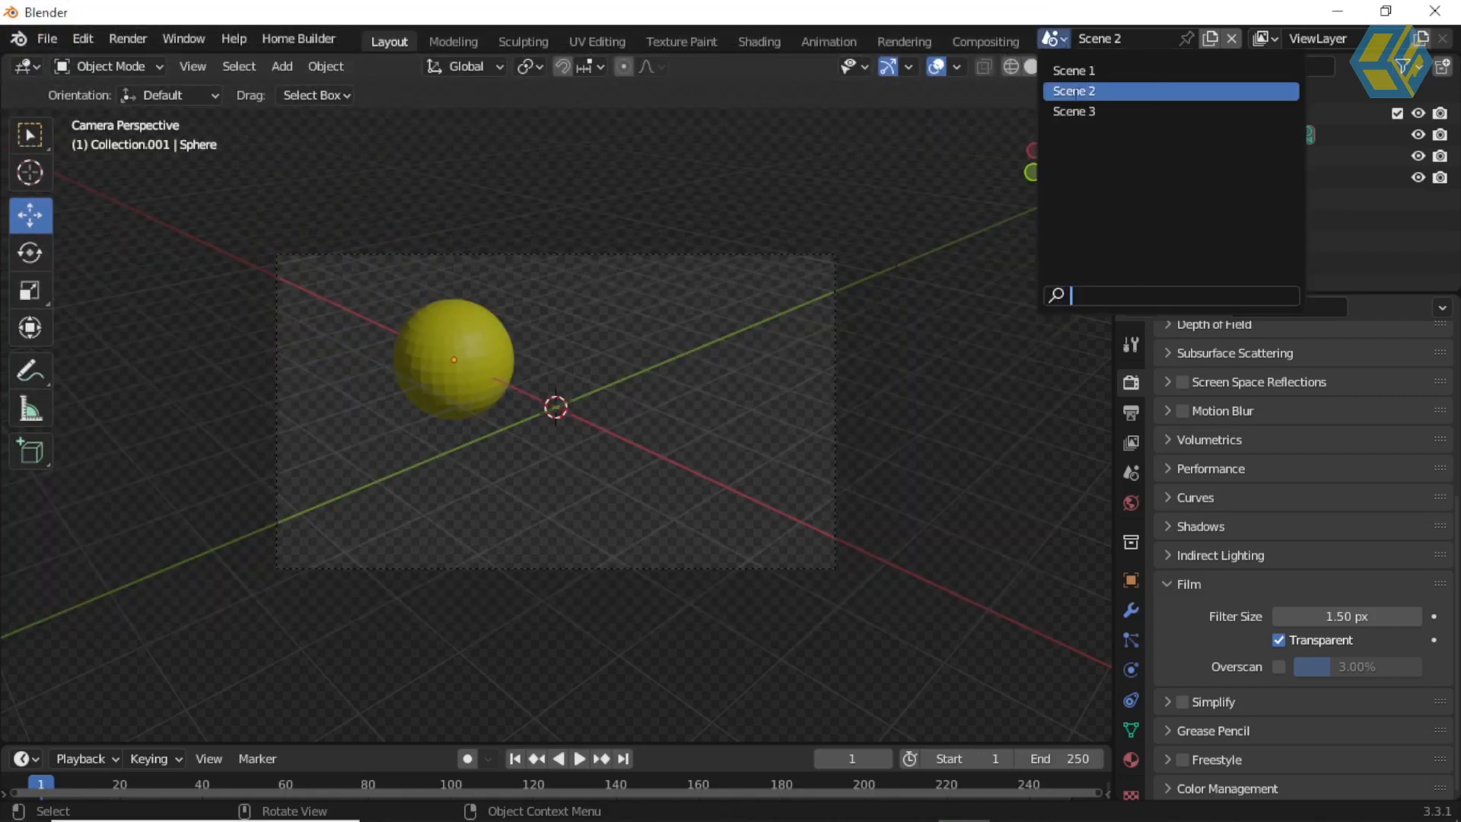
pyautogui.click(1082, 112)
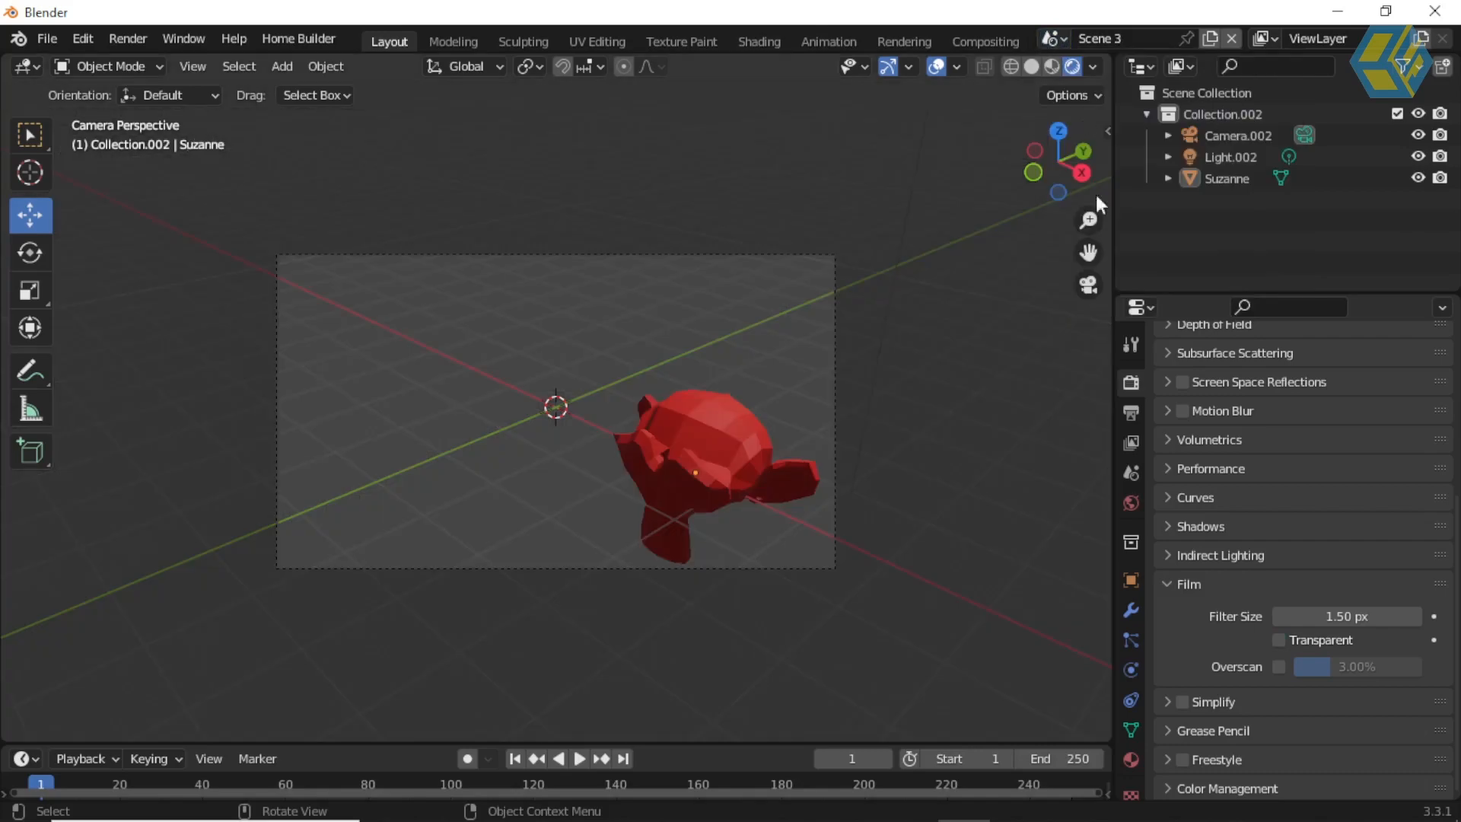
pyautogui.click(1279, 641)
# Step: Render Scene 3's red monkey head as an image and close the render window
pyautogui.click(122, 38)
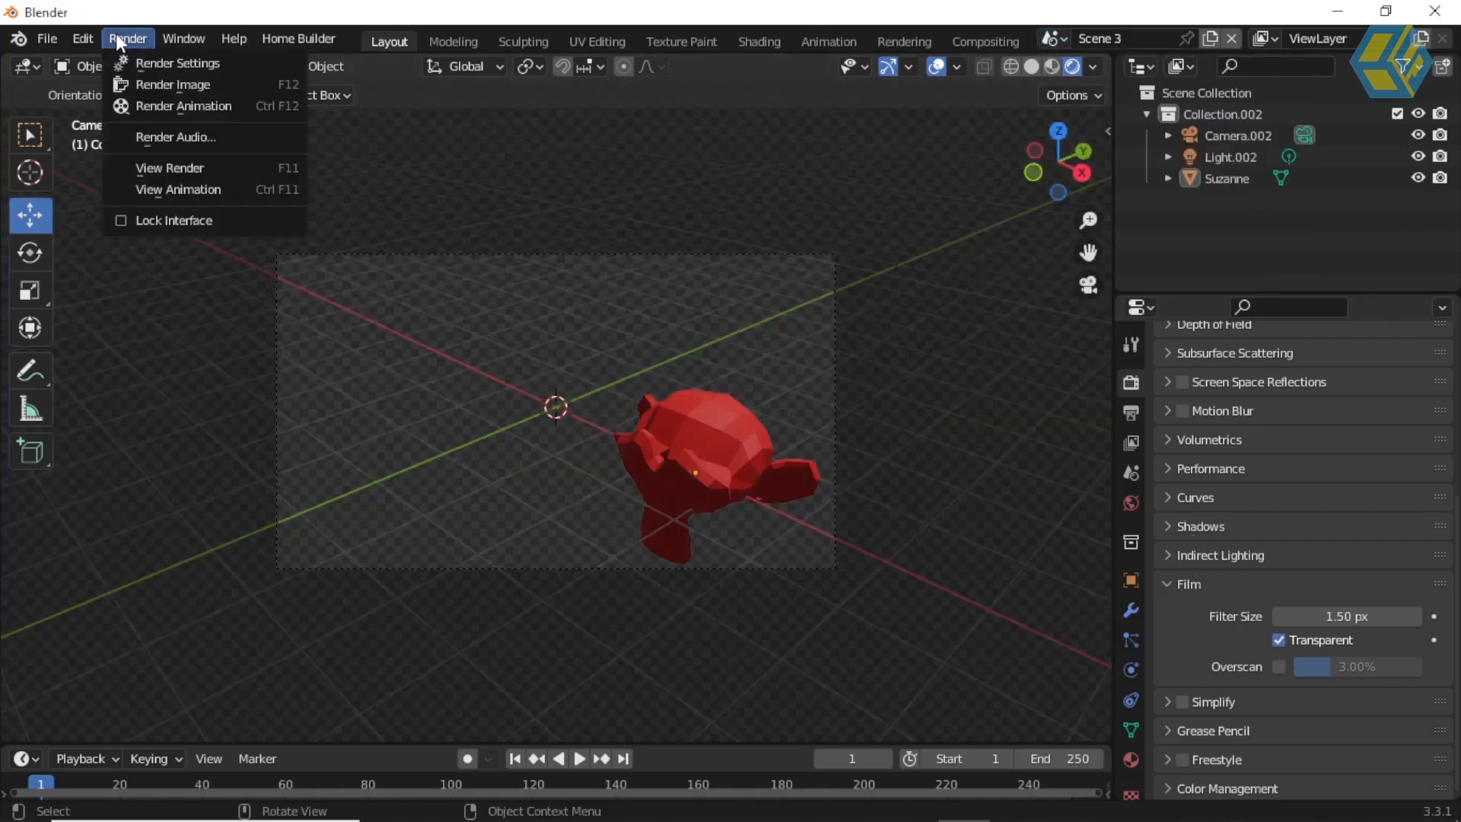
pyautogui.click(204, 84)
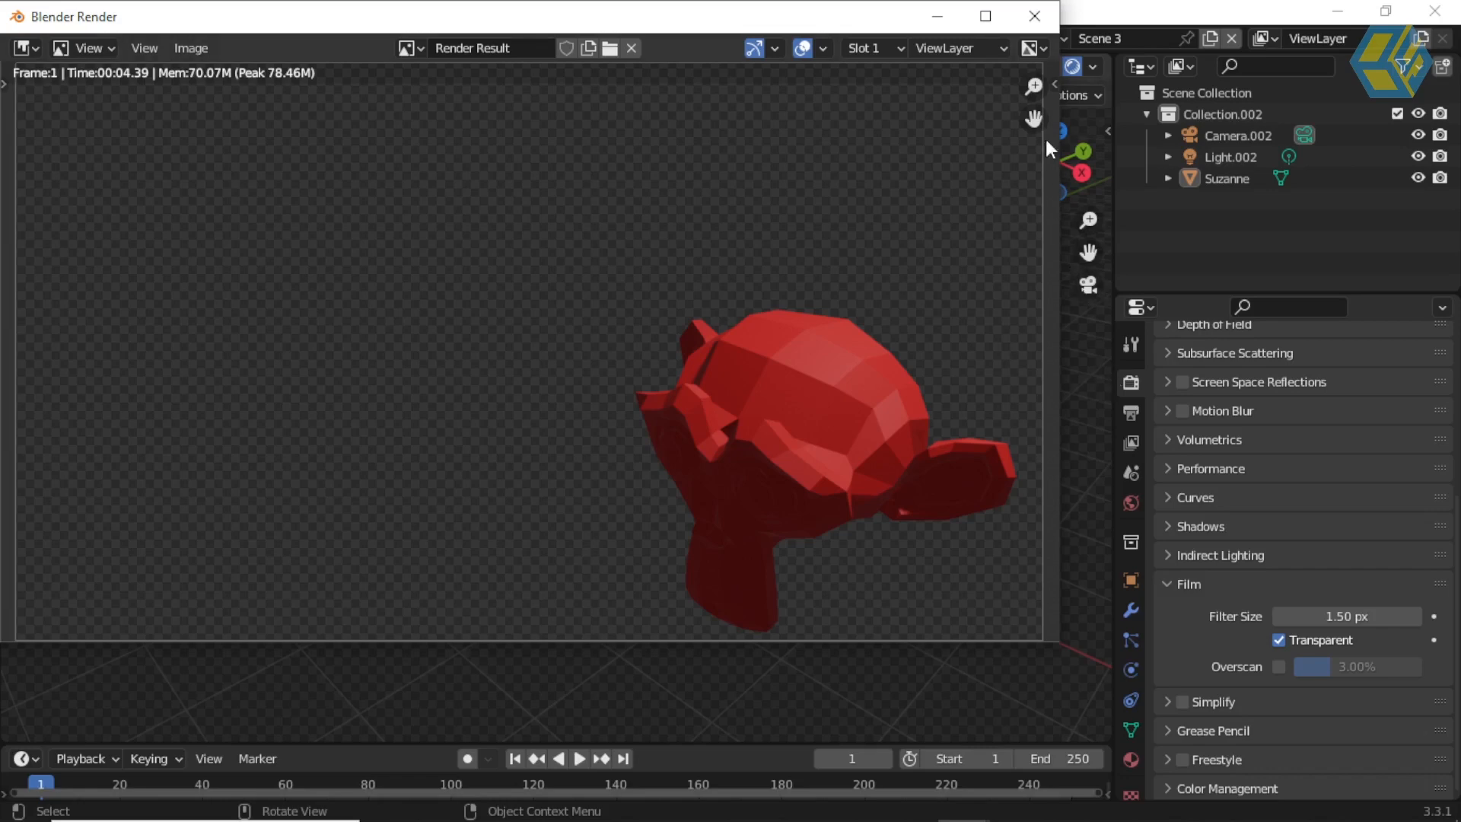
pyautogui.click(1035, 16)
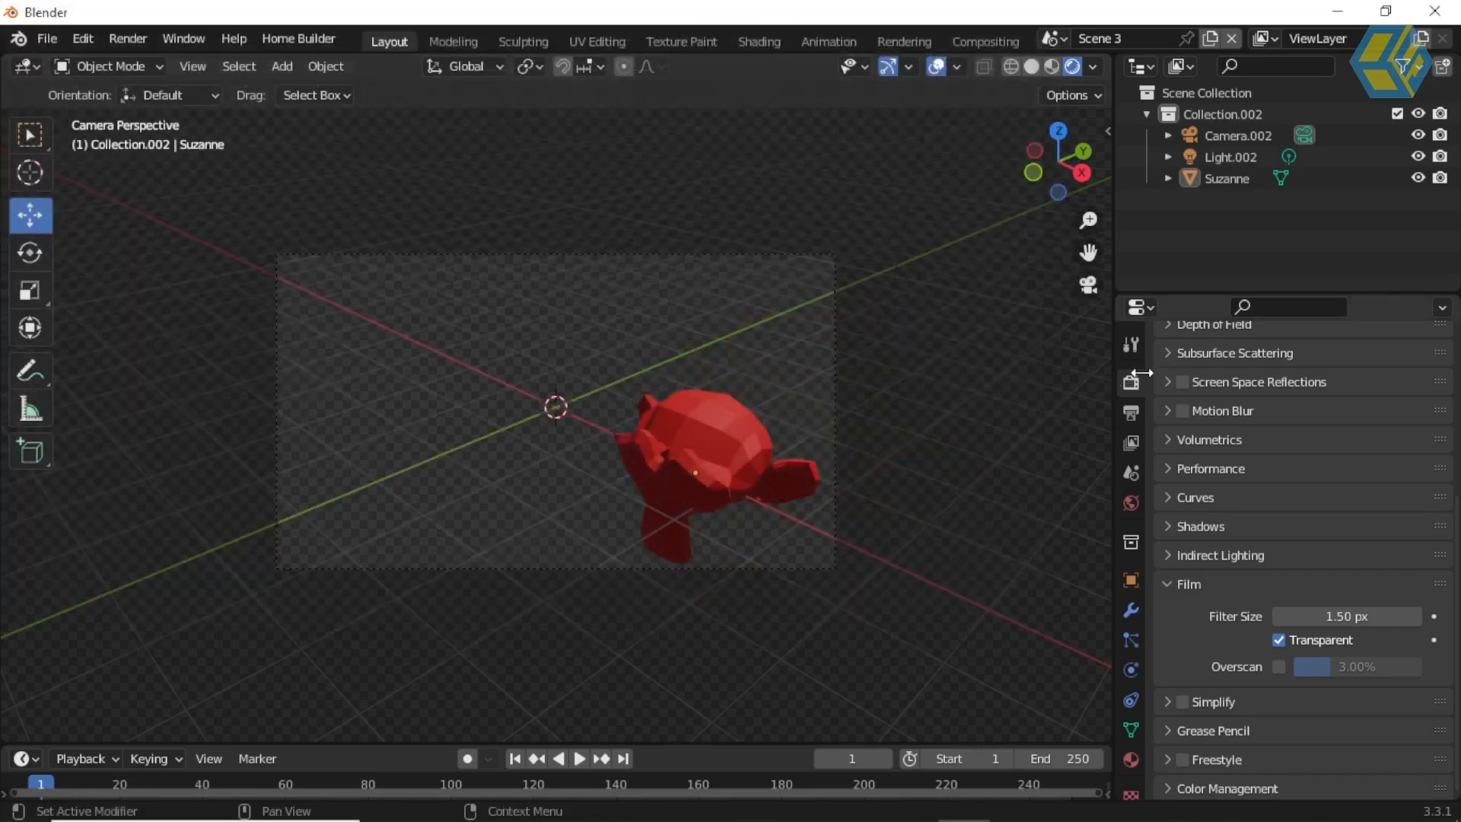
# Step: Switch back from Scene 3 to Scene 1 with the blue cube
pyautogui.scroll(4, 1200, 382)
pyautogui.scroll(4, 1199, 381)
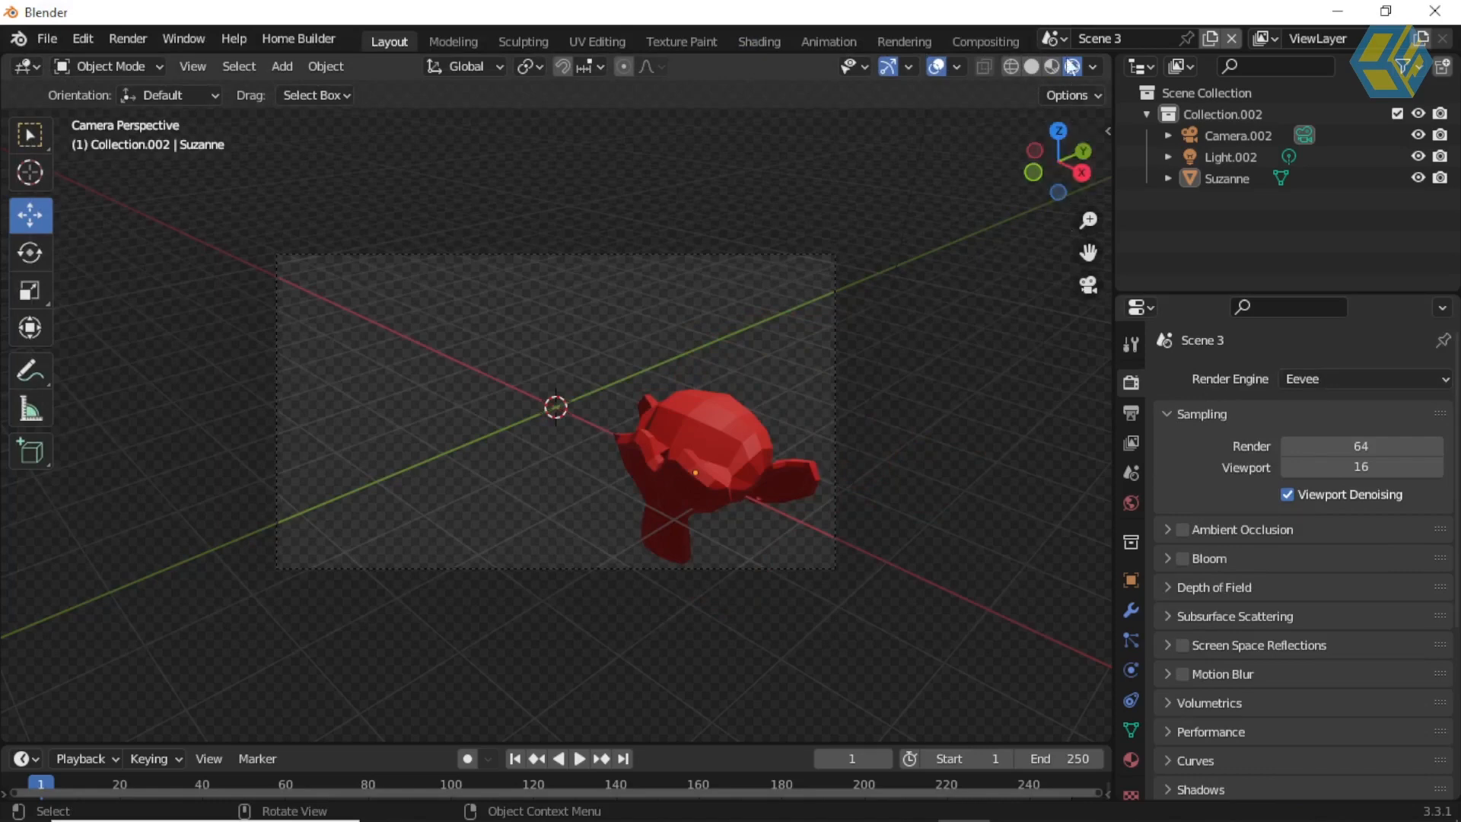
pyautogui.click(1057, 38)
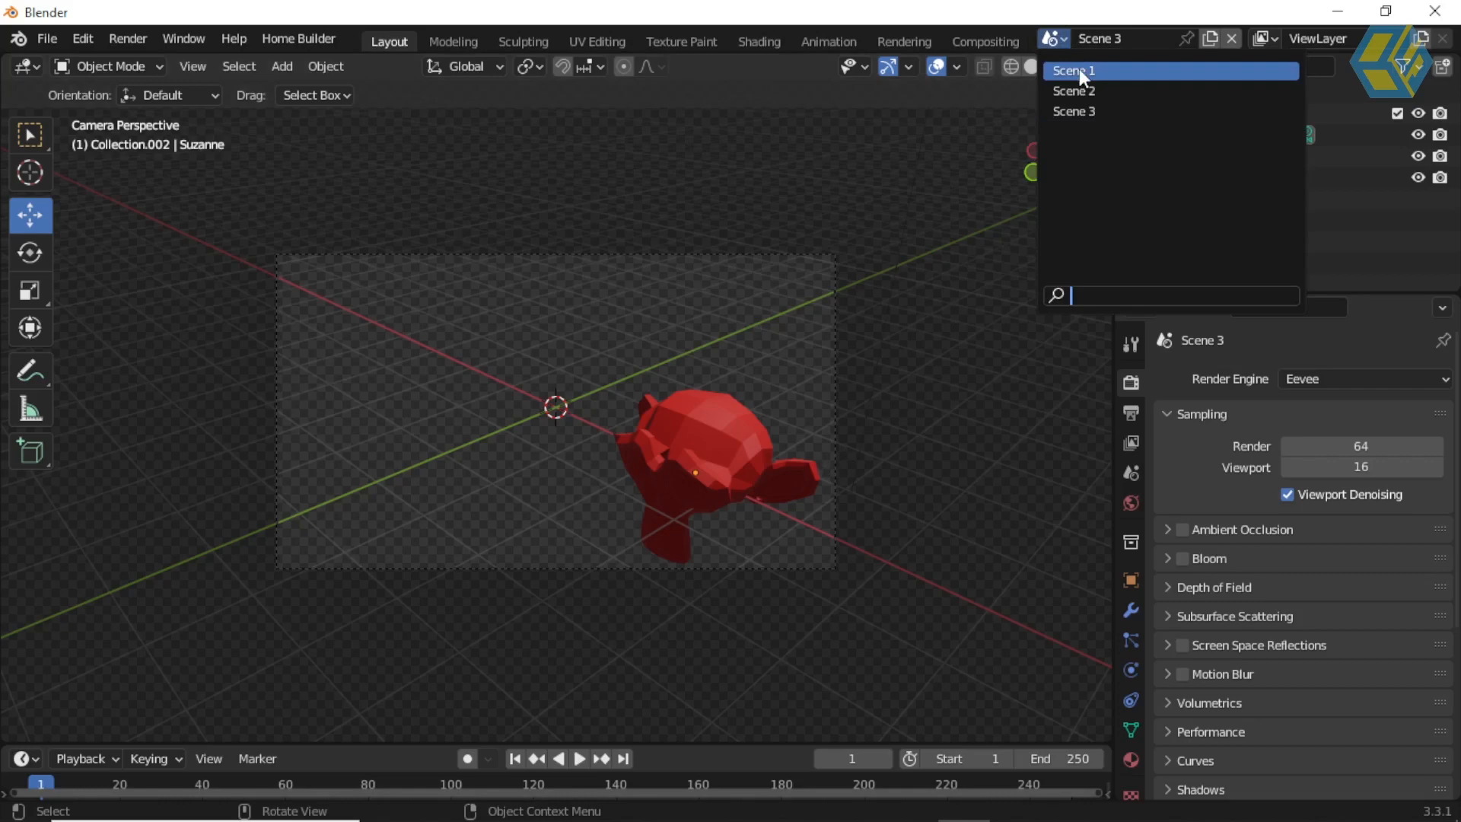
pyautogui.click(1079, 70)
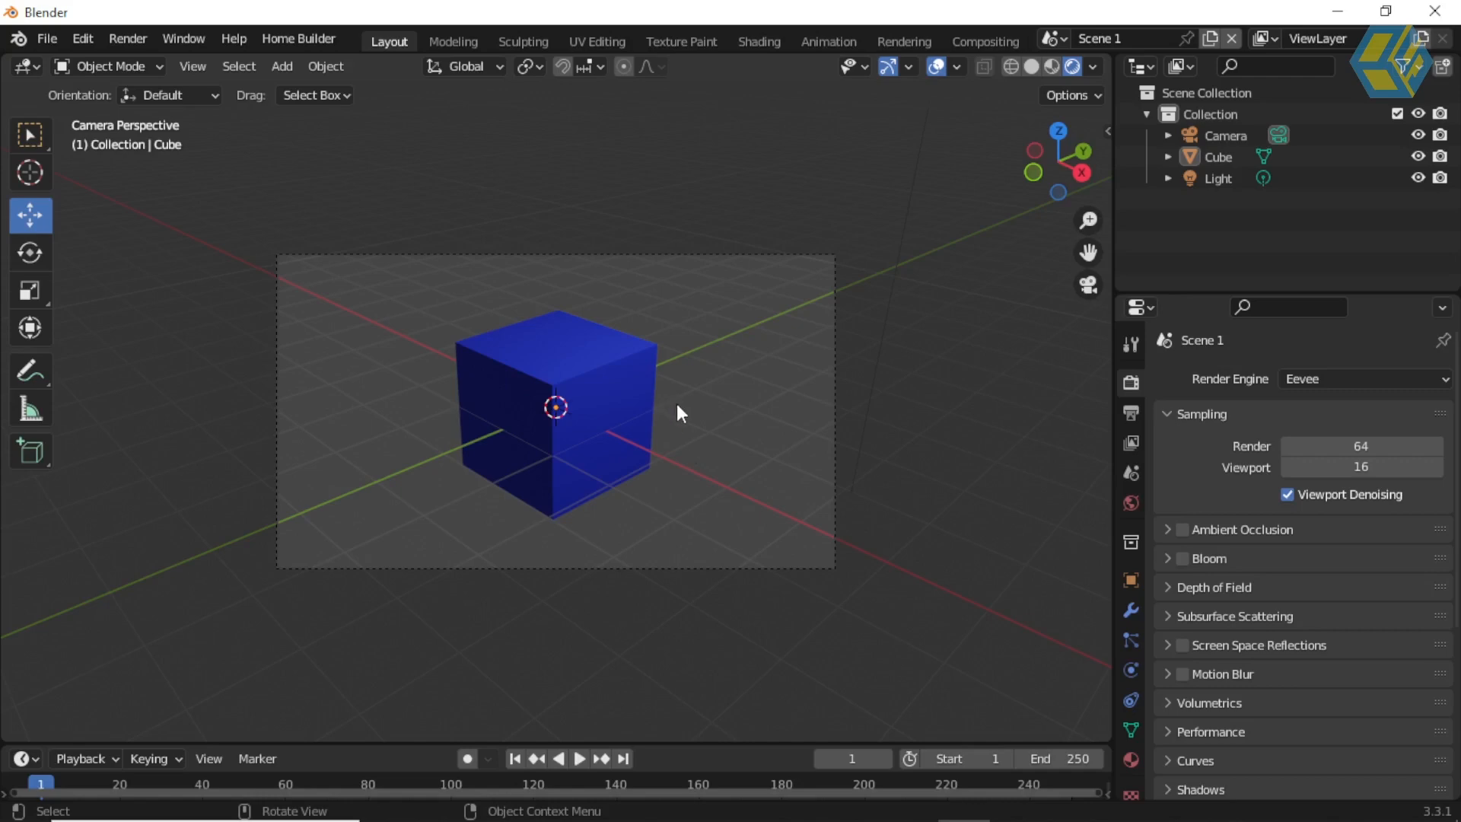
pyautogui.click(138, 37)
pyautogui.moveTo(965, 803)
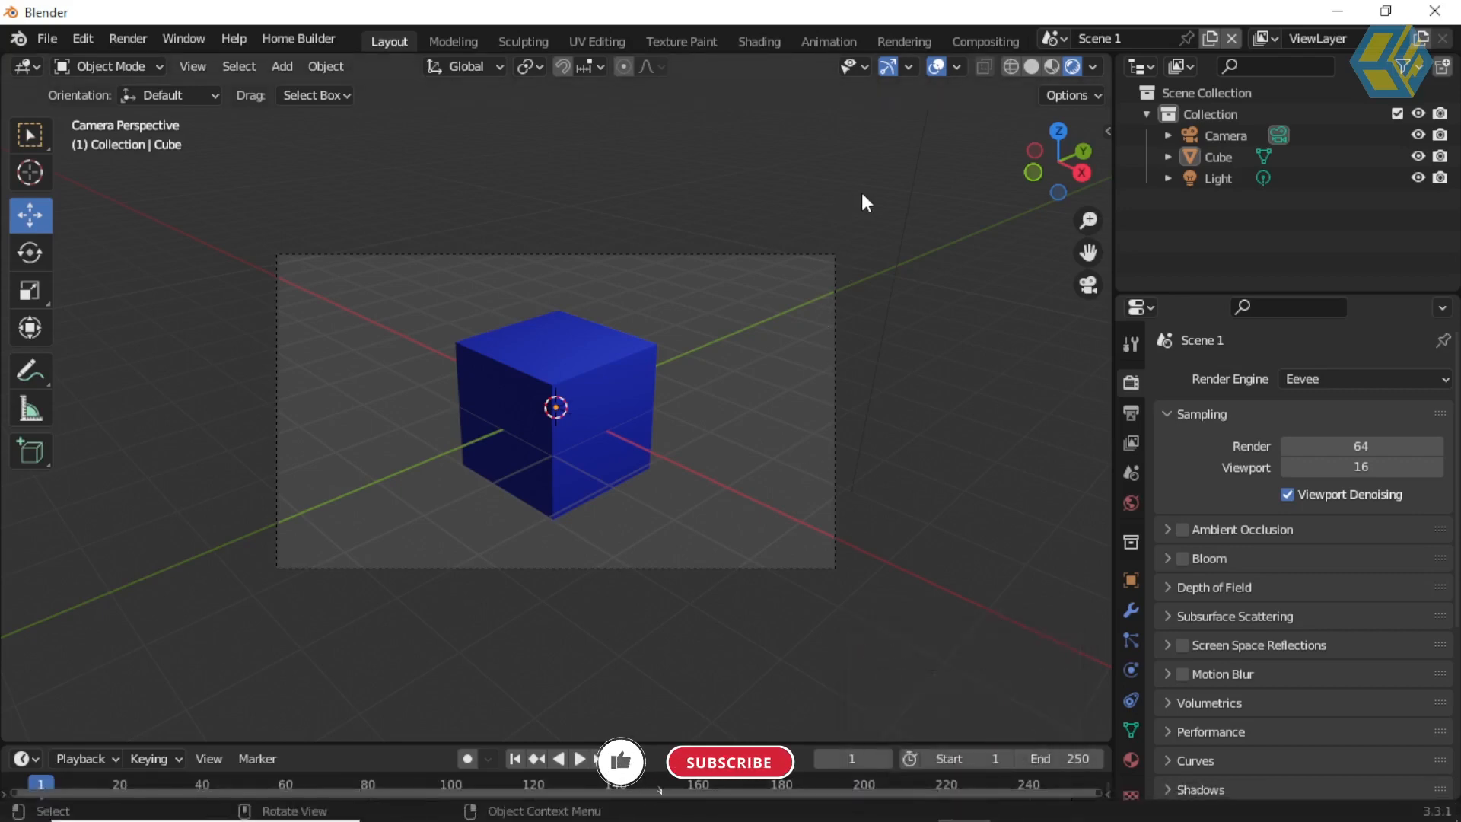
# Step: Open the Compositing workspace for Scene 1, enable Use Nodes and select the Composite node
pyautogui.click(988, 39)
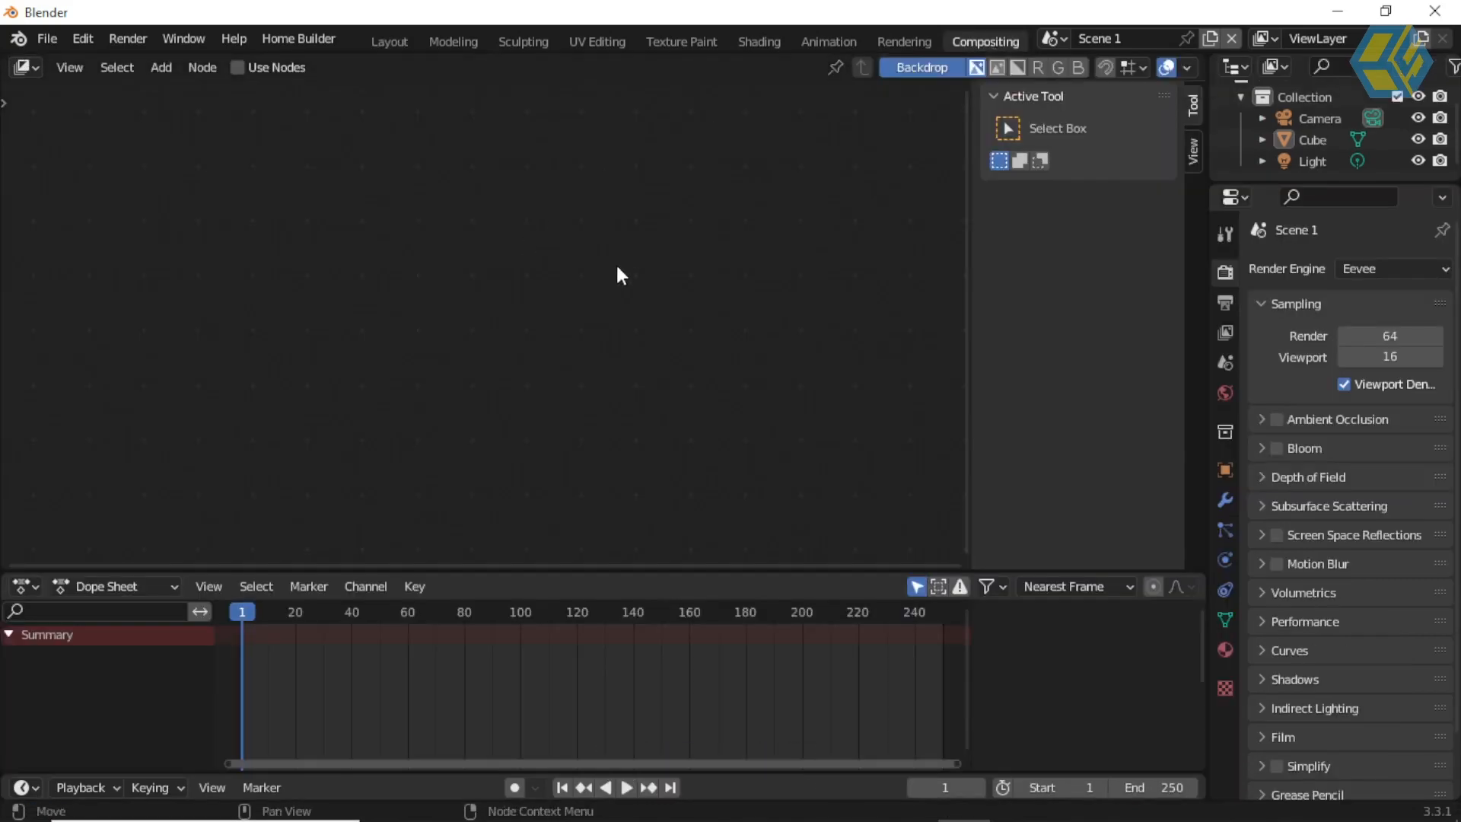
pyautogui.click(237, 68)
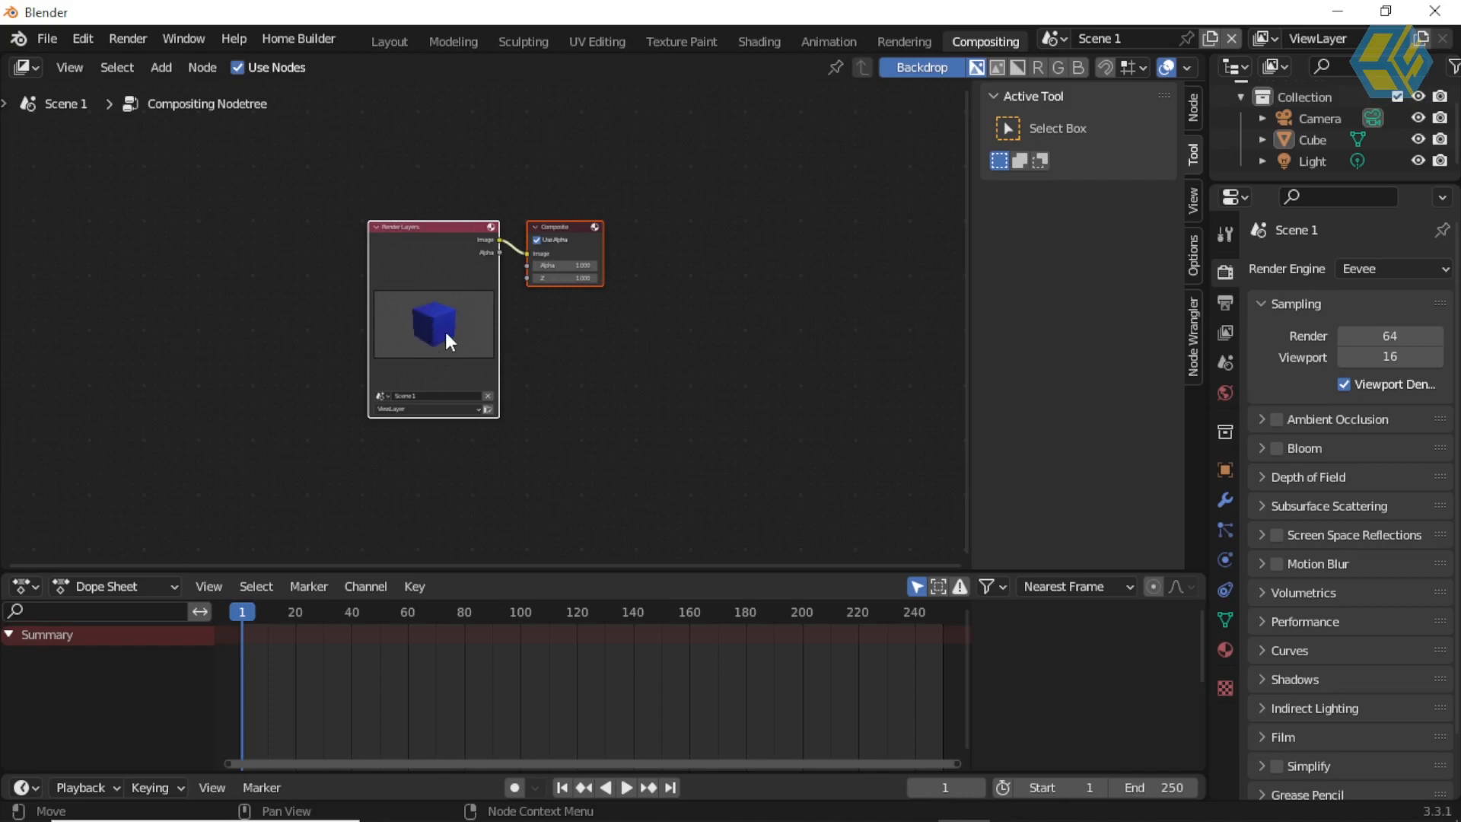
pyautogui.scroll(3, 419, 286)
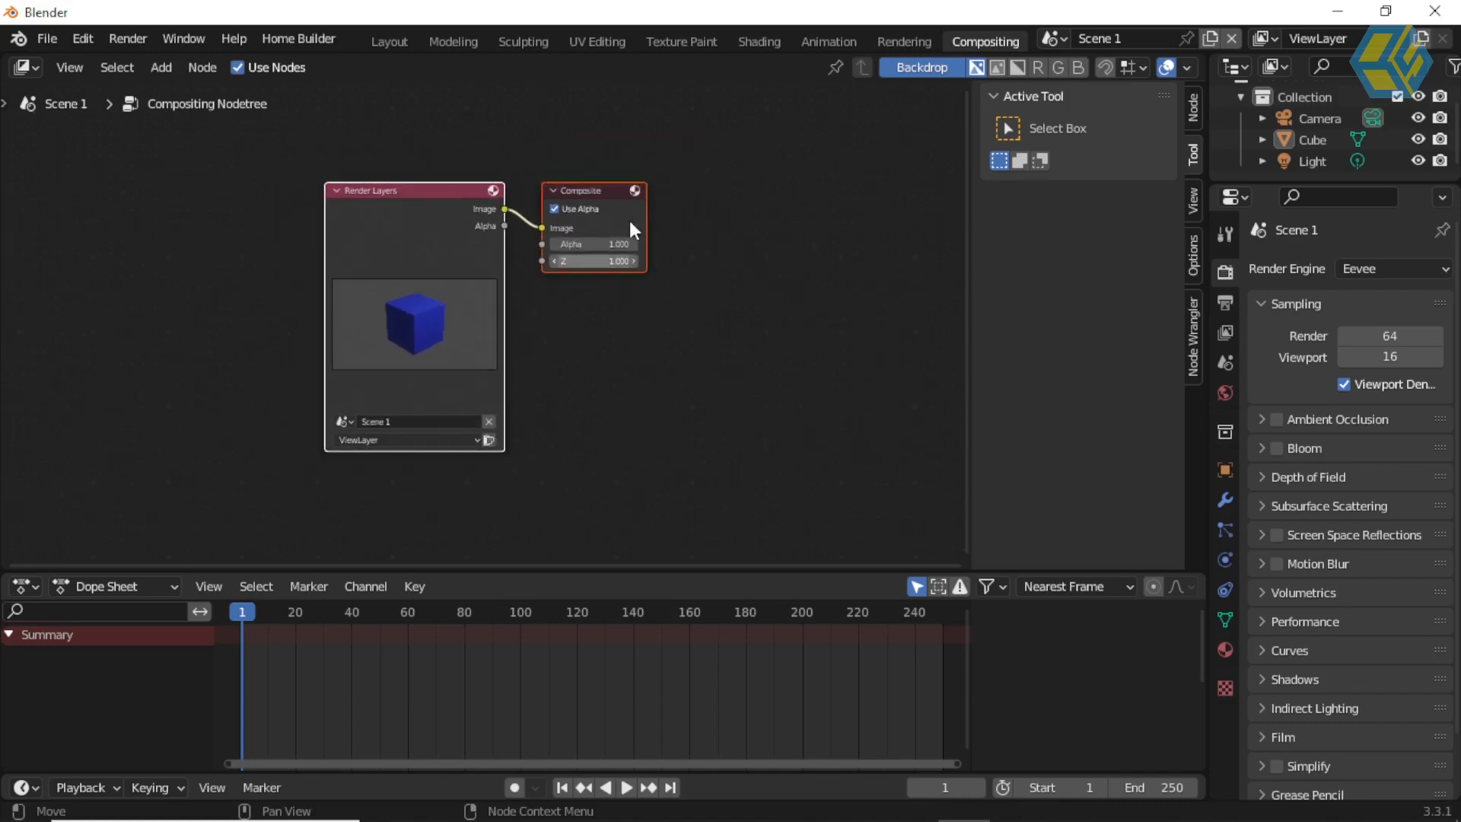
pyautogui.click(600, 200)
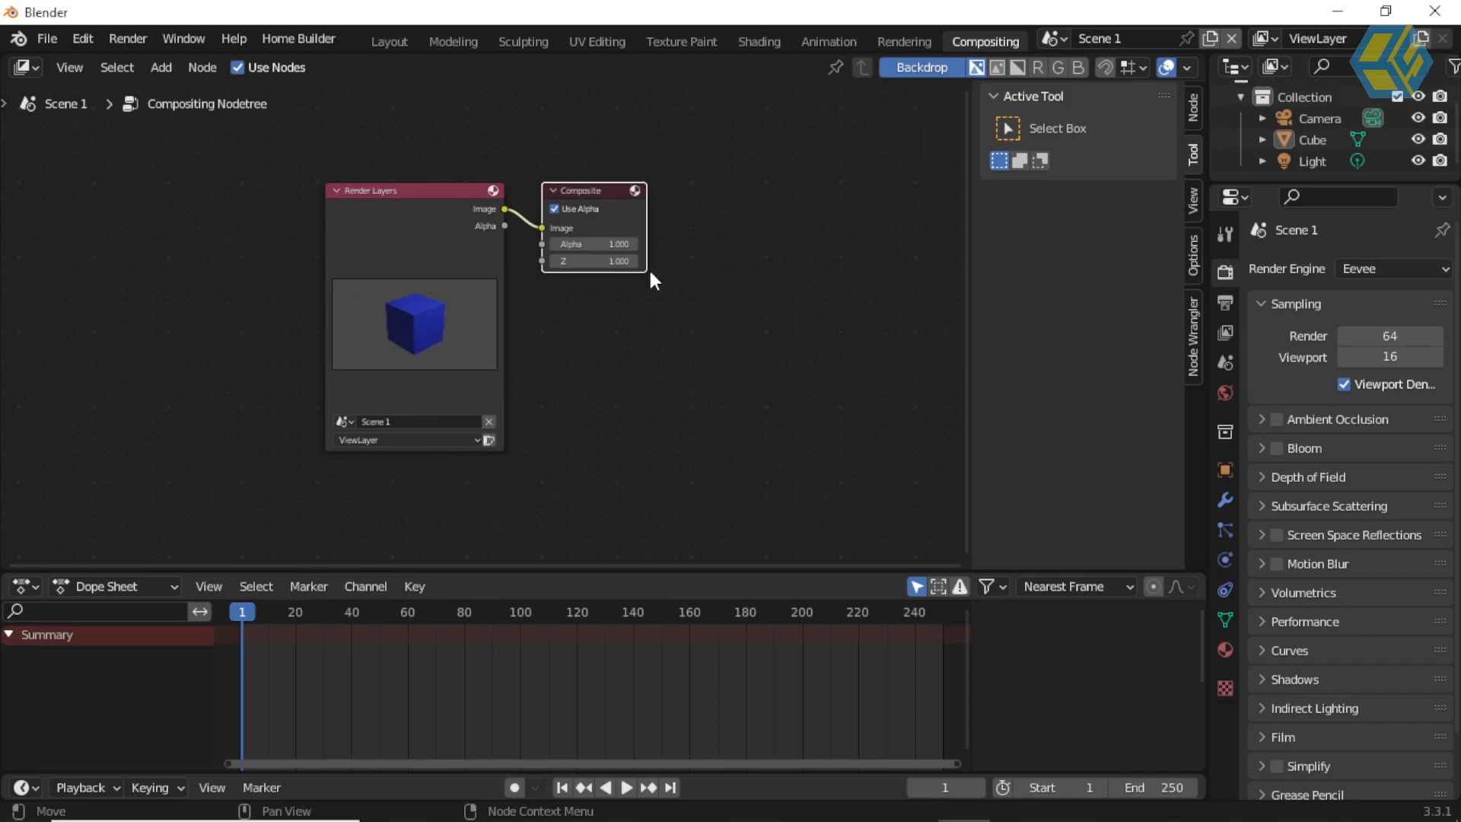
pyautogui.scroll(1, 650, 272)
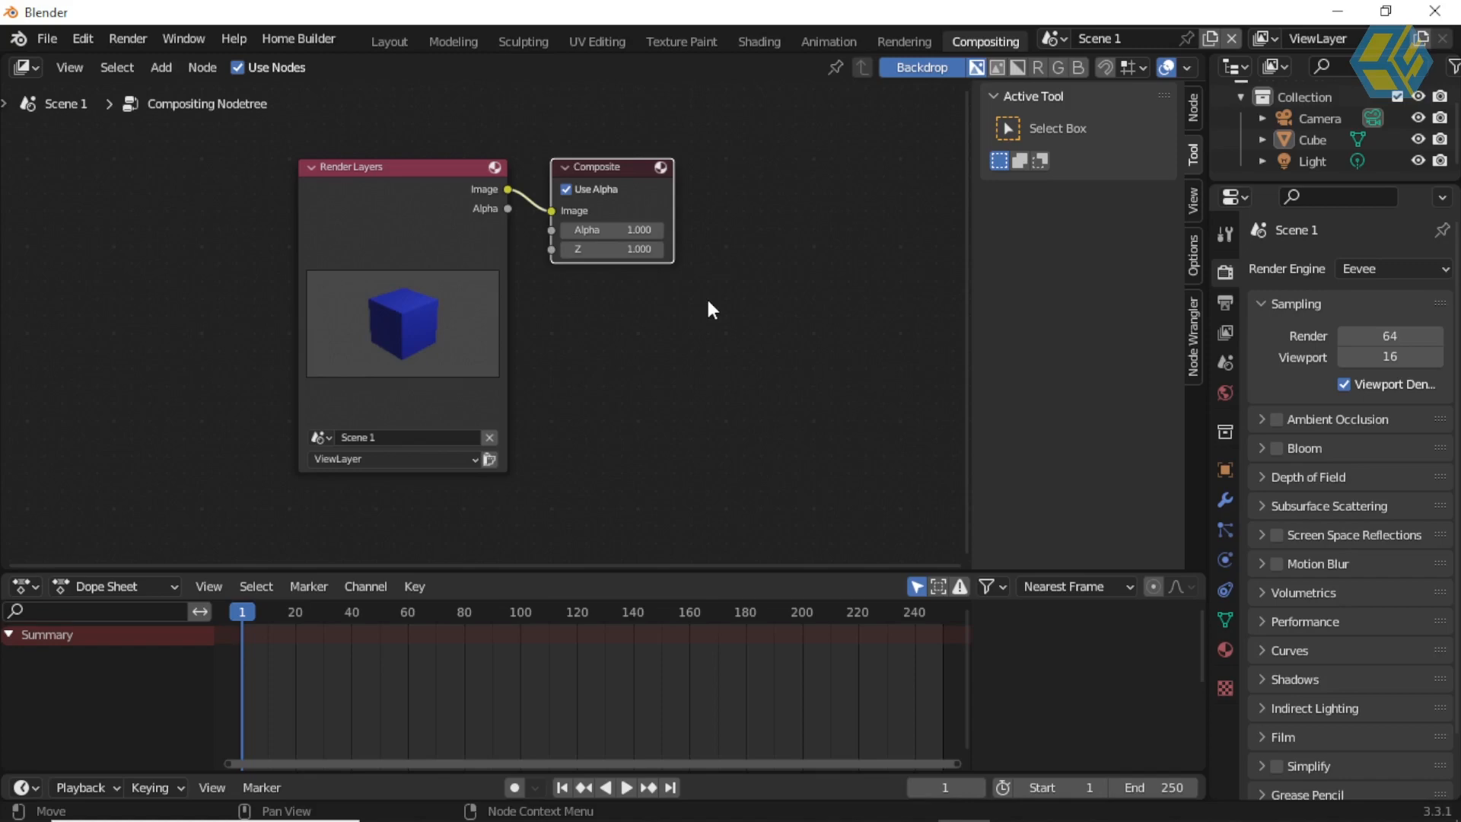
pyautogui.scroll(-1, 656, 407)
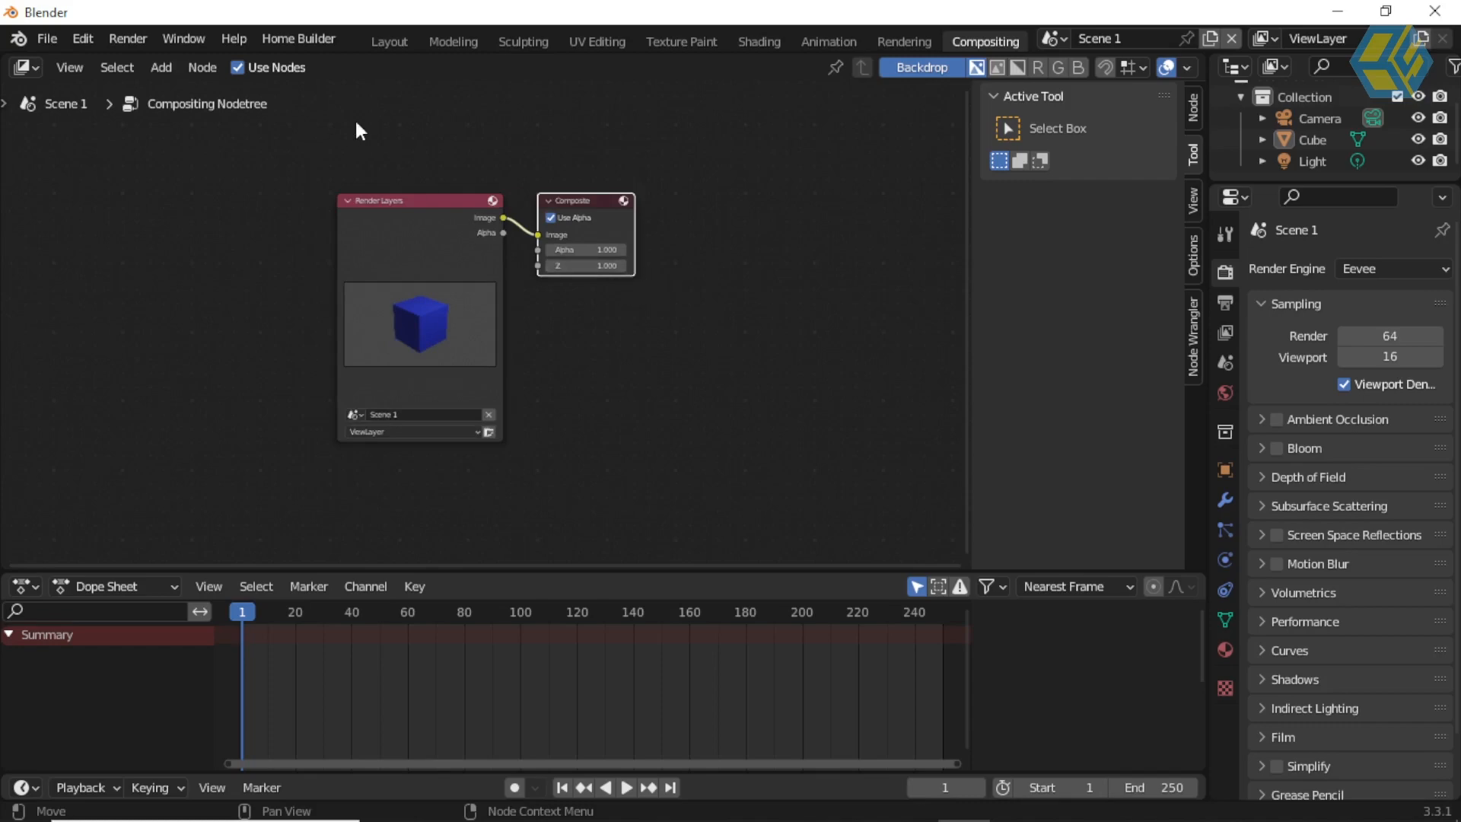
# Step: Spread the Render Layers and Composite nodes further apart to leave a wide gap between them
pyautogui.scroll(1, 452, 192)
pyautogui.moveTo(423, 187); pyautogui.dragTo(299, 197)
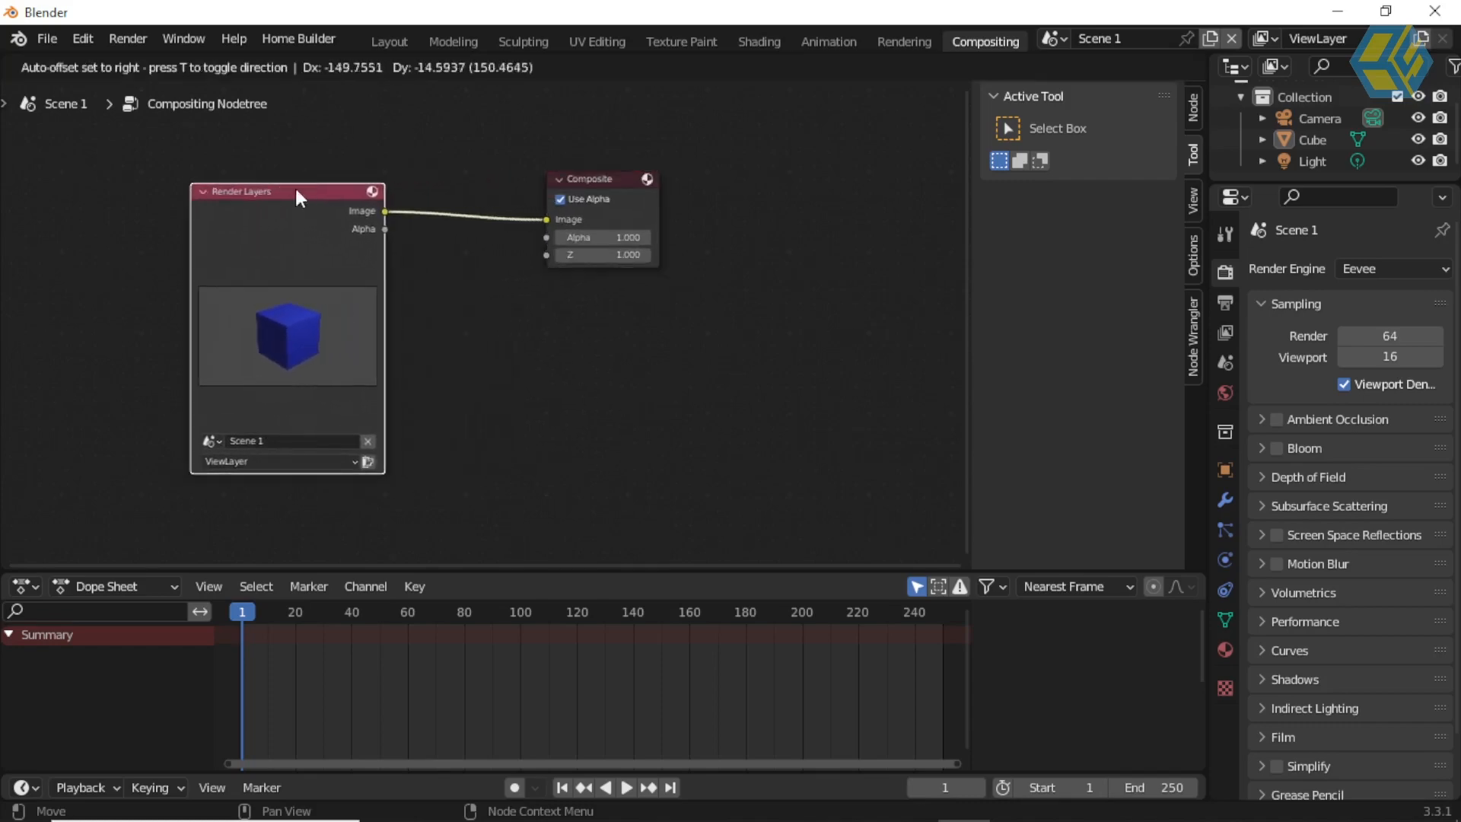
pyautogui.moveTo(600, 181); pyautogui.dragTo(821, 185)
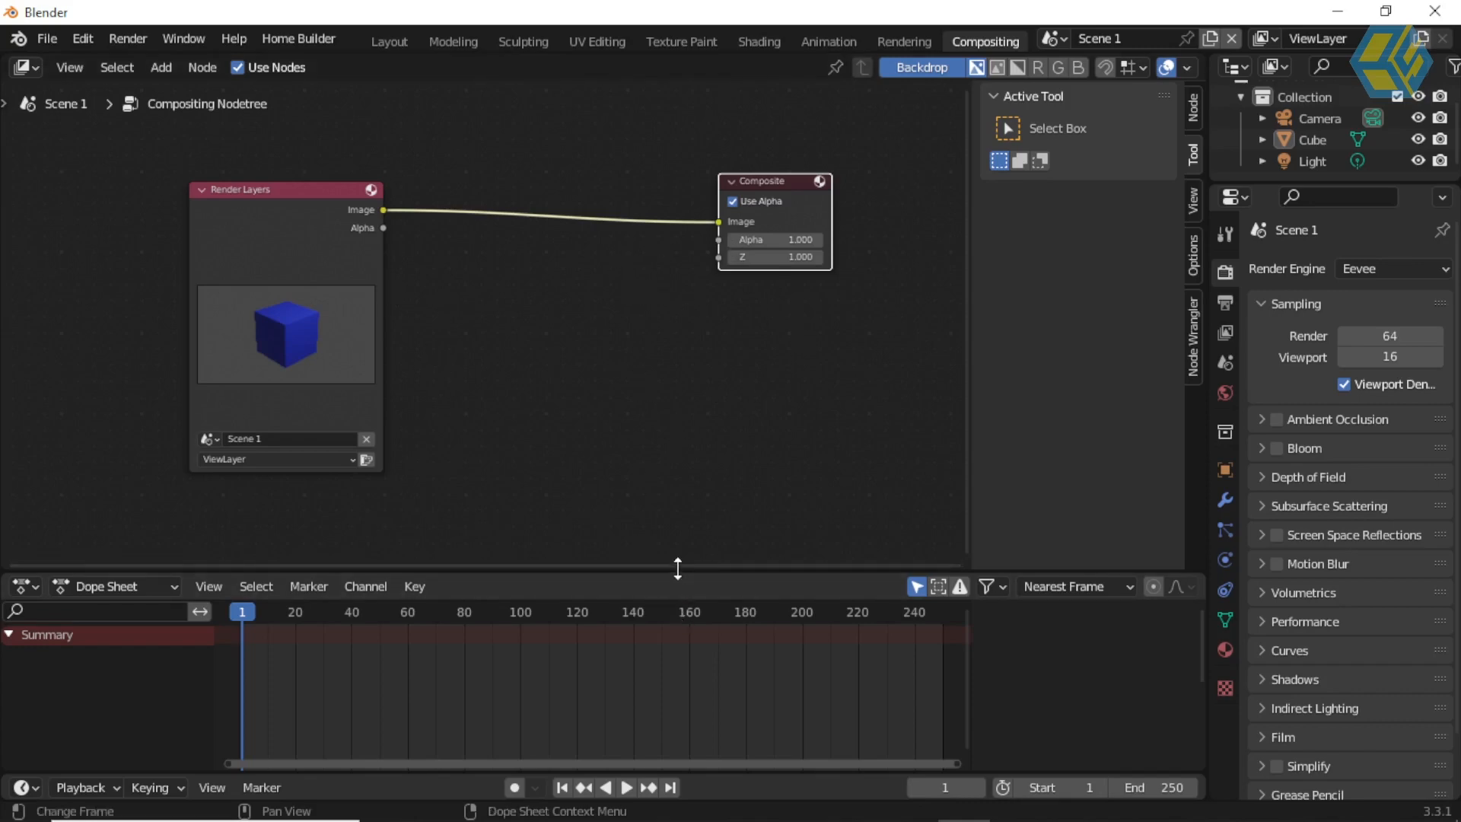
# Step: Join the Dope Sheet area into the compositor so the node editor takes over its space
pyautogui.rightClick(539, 566)
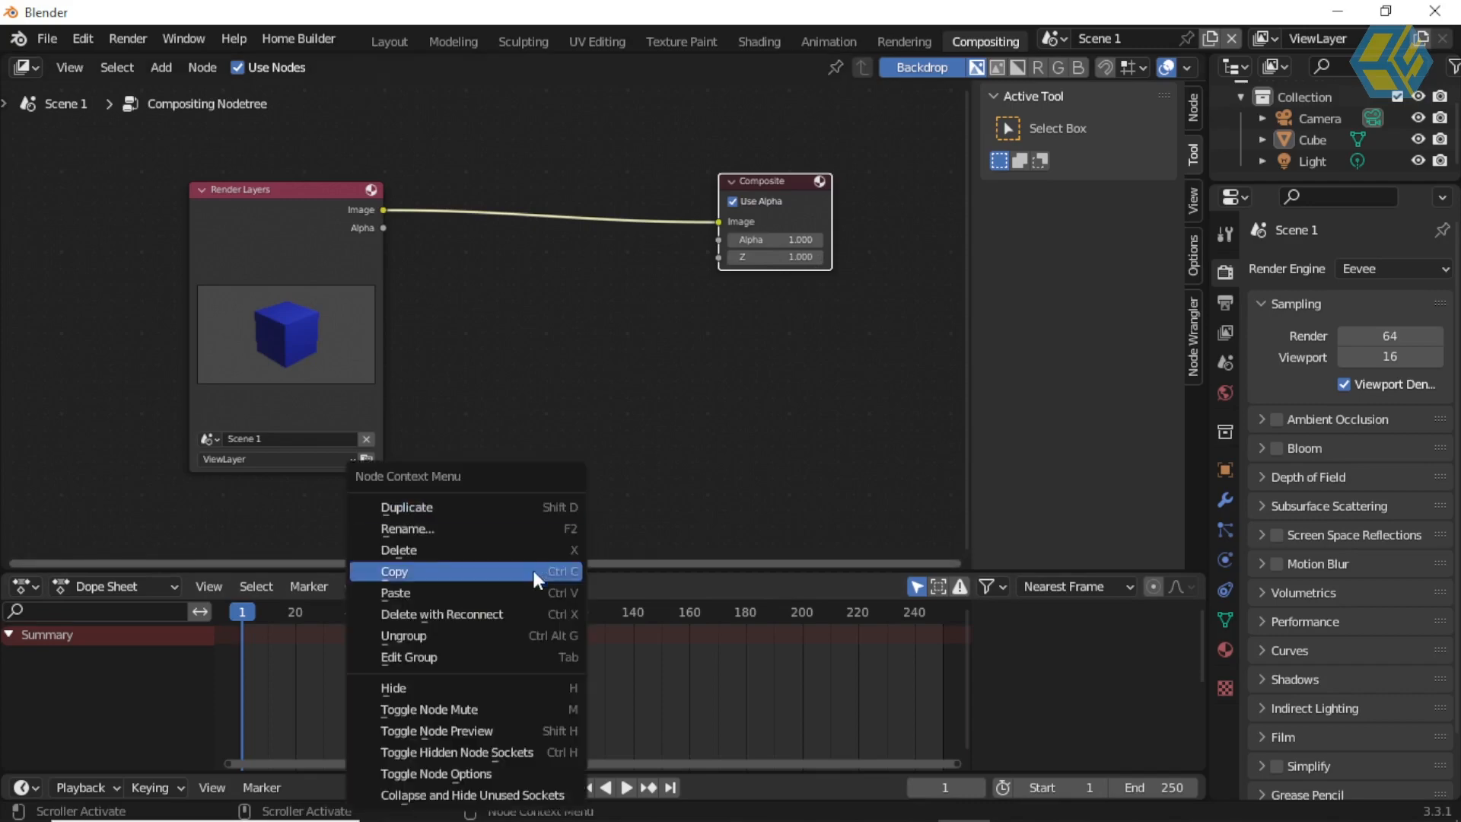
pyautogui.rightClick(642, 570)
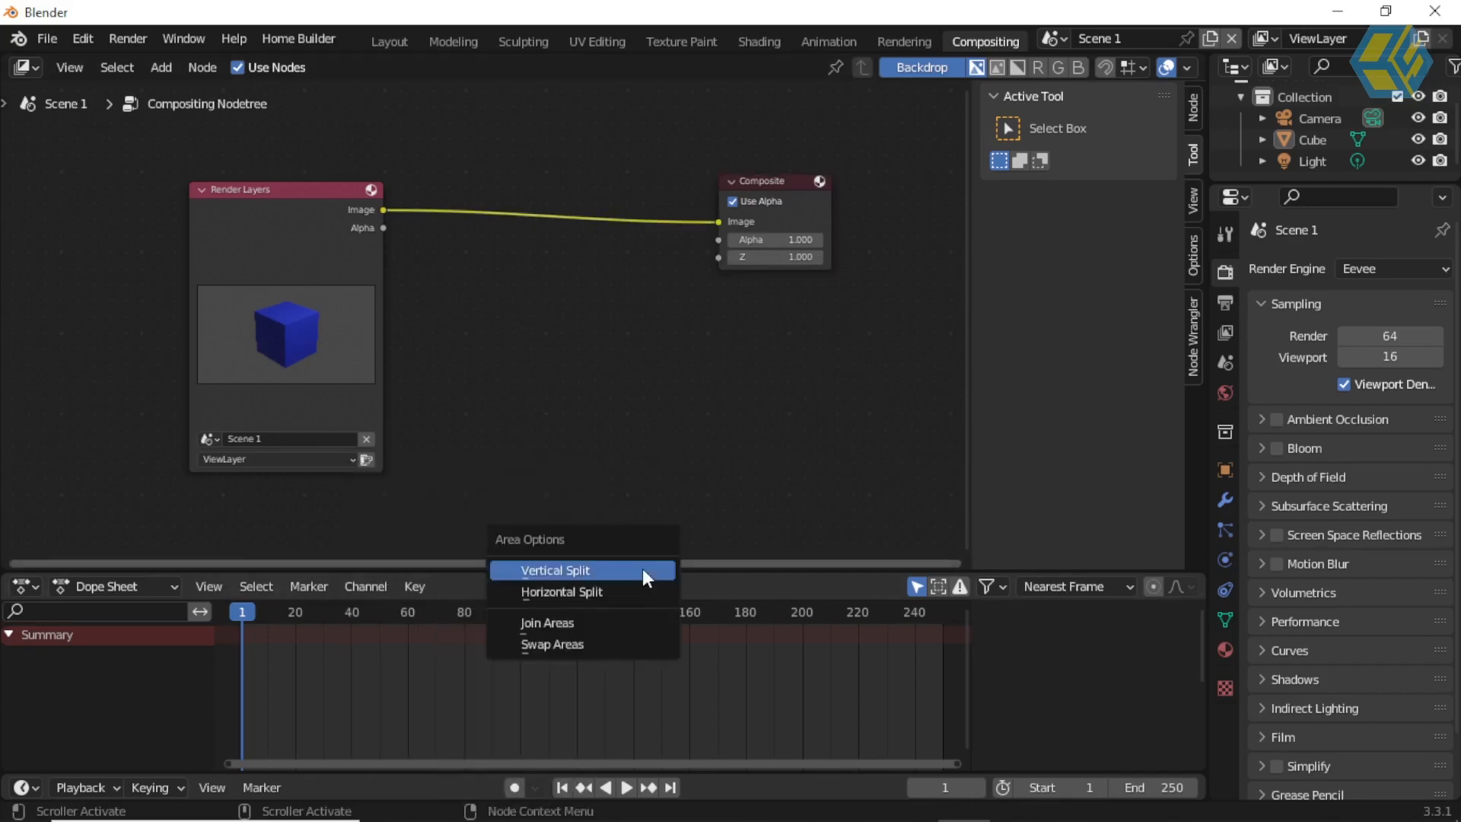
pyautogui.click(596, 632)
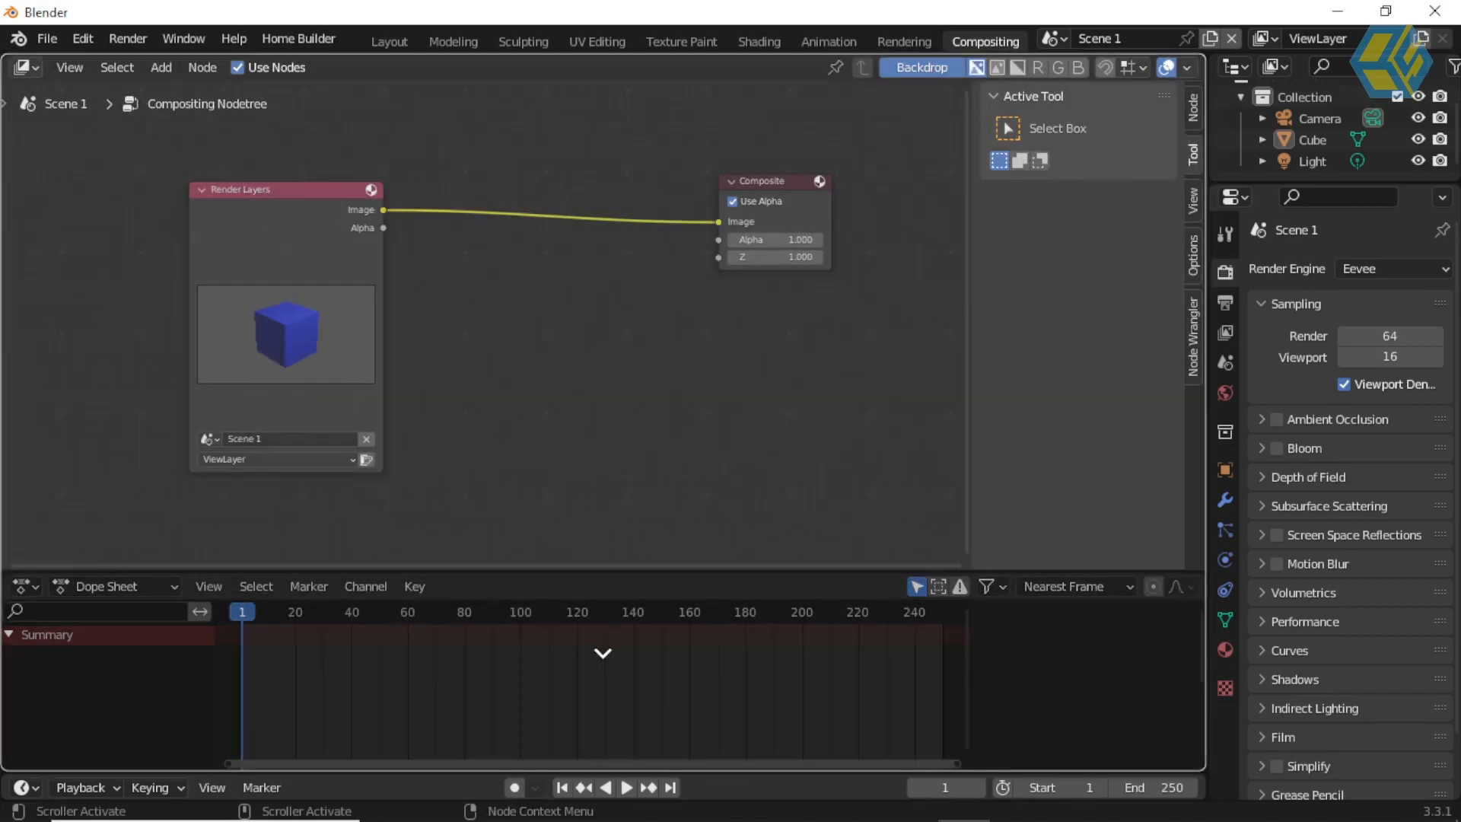
pyautogui.click(602, 647)
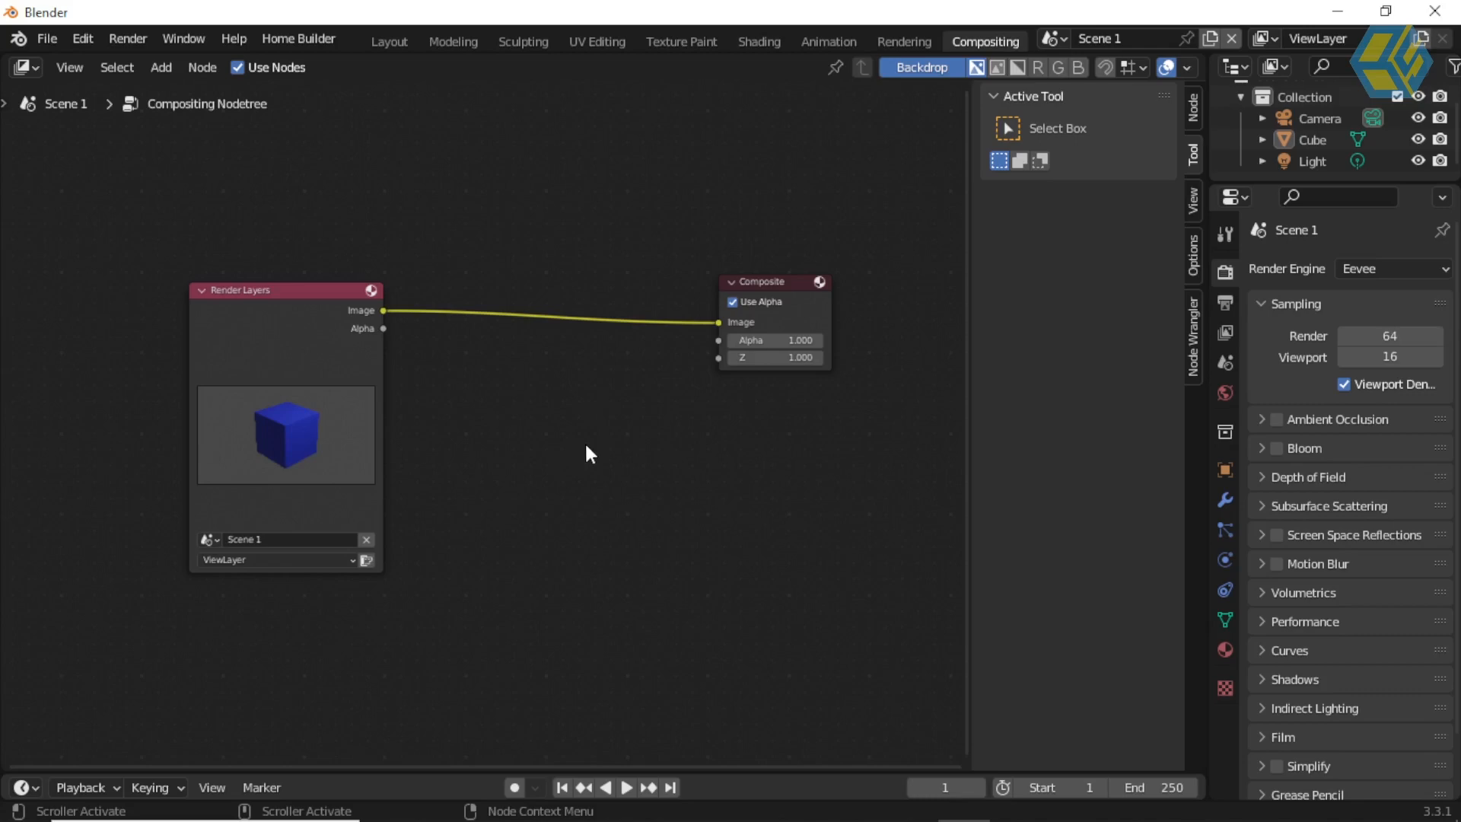
# Step: Split the compositor area vertically into two side-by-side editors near its middle
pyautogui.moveTo(499, 261); pyautogui.dragTo(371, 215, button='middle')
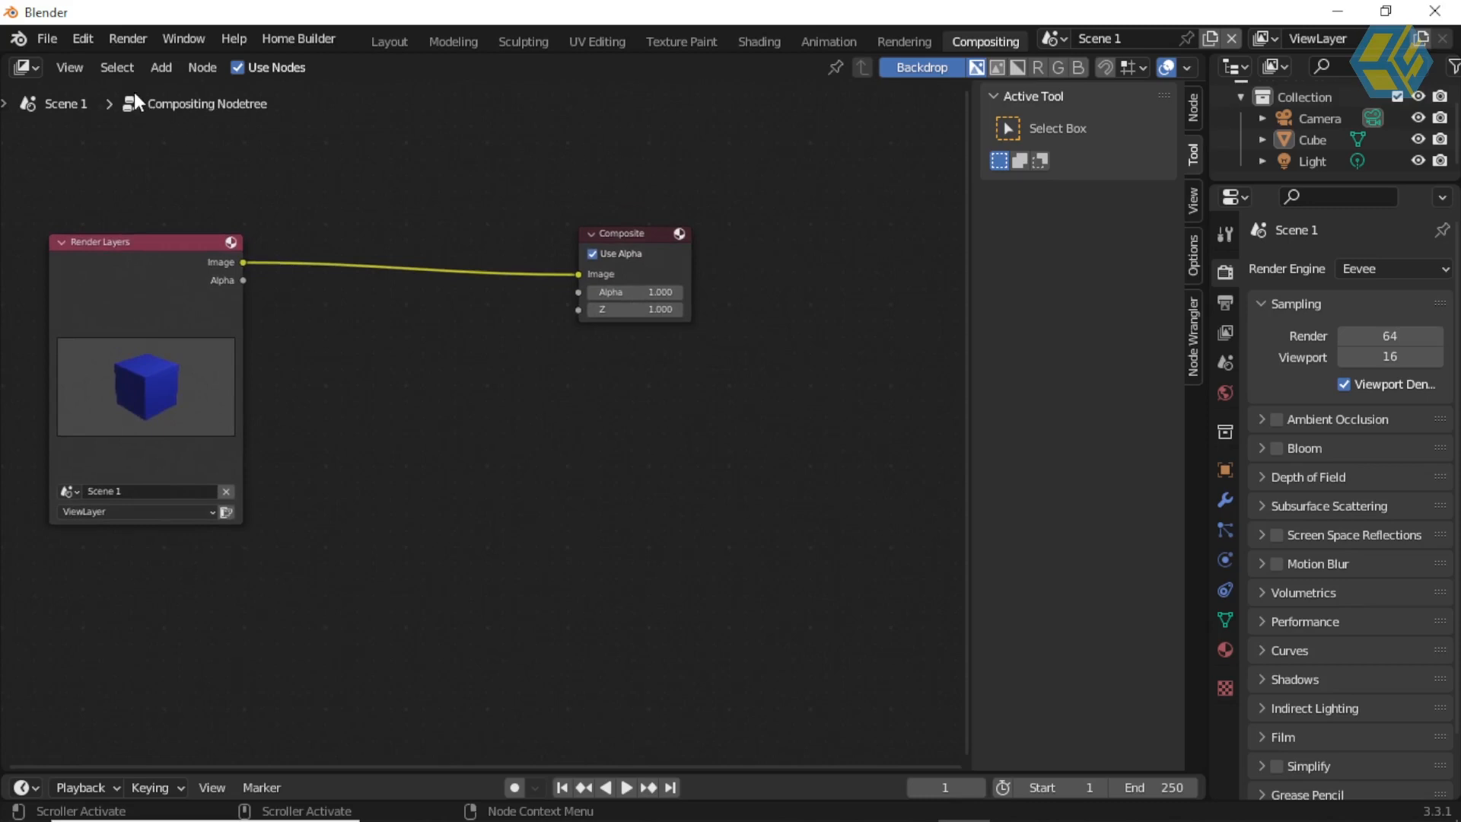
pyautogui.click(84, 70)
pyautogui.moveTo(157, 387)
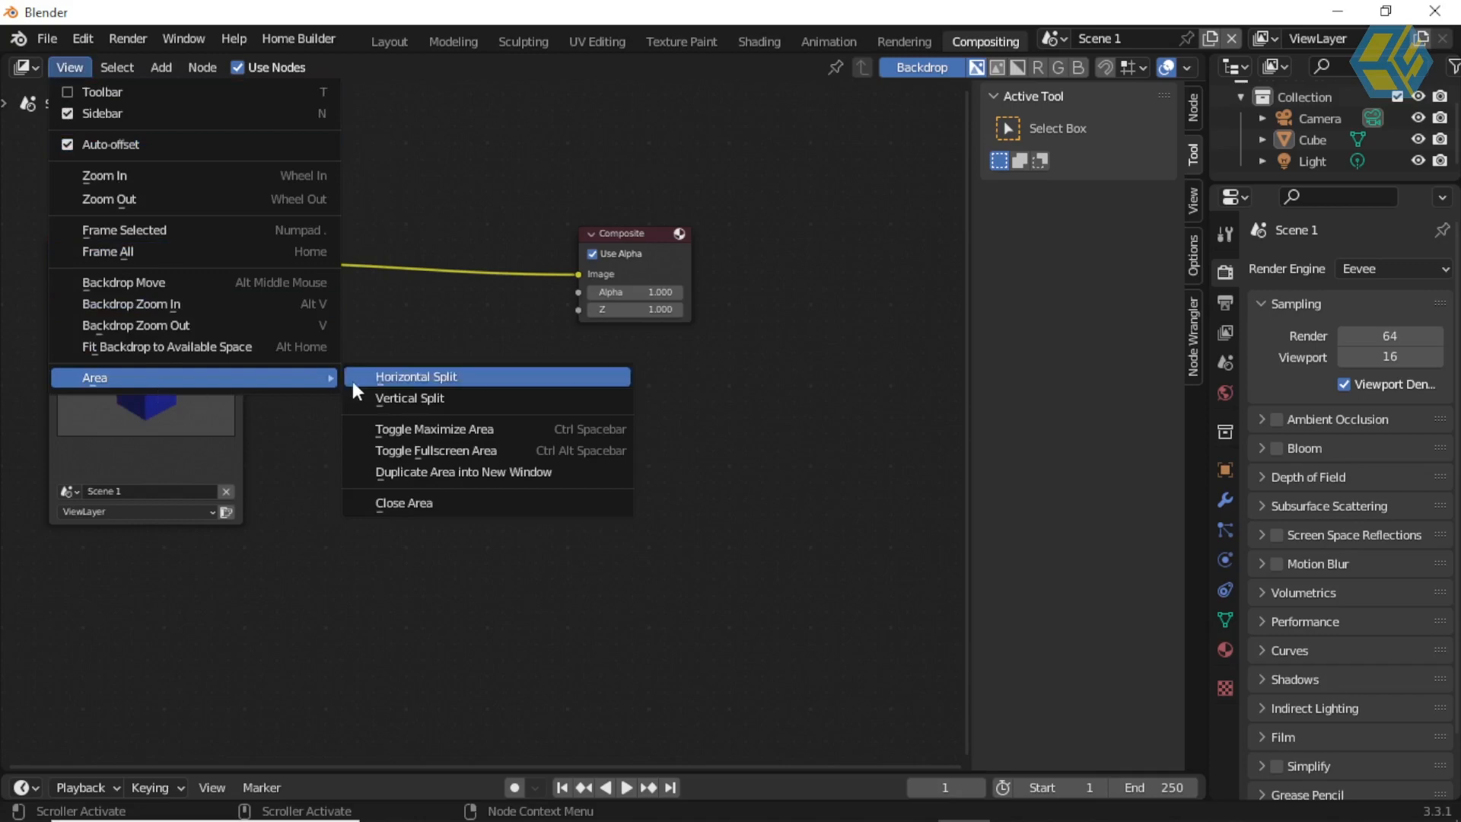
pyautogui.click(416, 408)
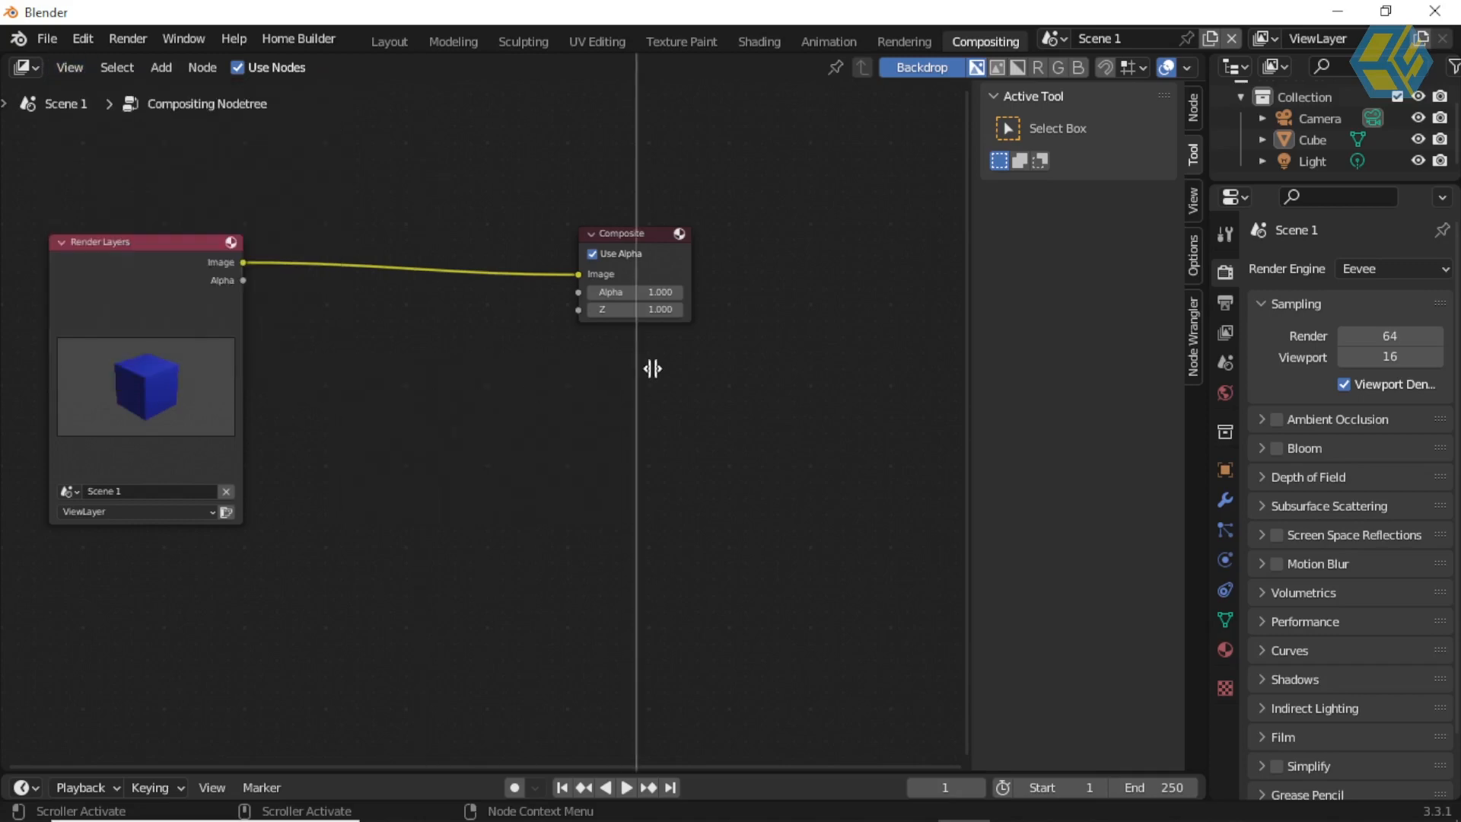
pyautogui.click(666, 366)
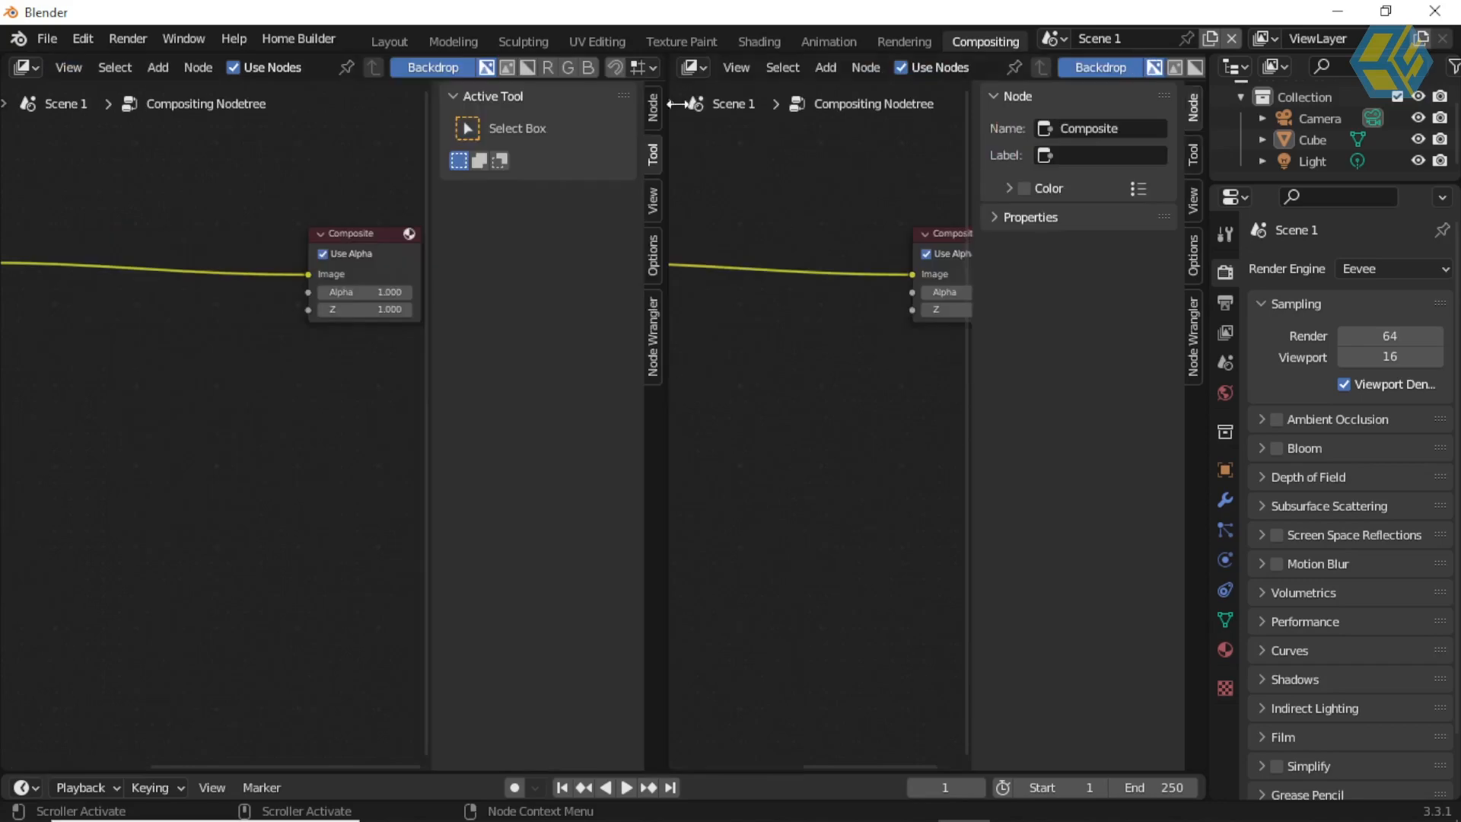
# Step: Change the new area beside the node tree to an Image Editor and display the Render Result in it
pyautogui.click(701, 67)
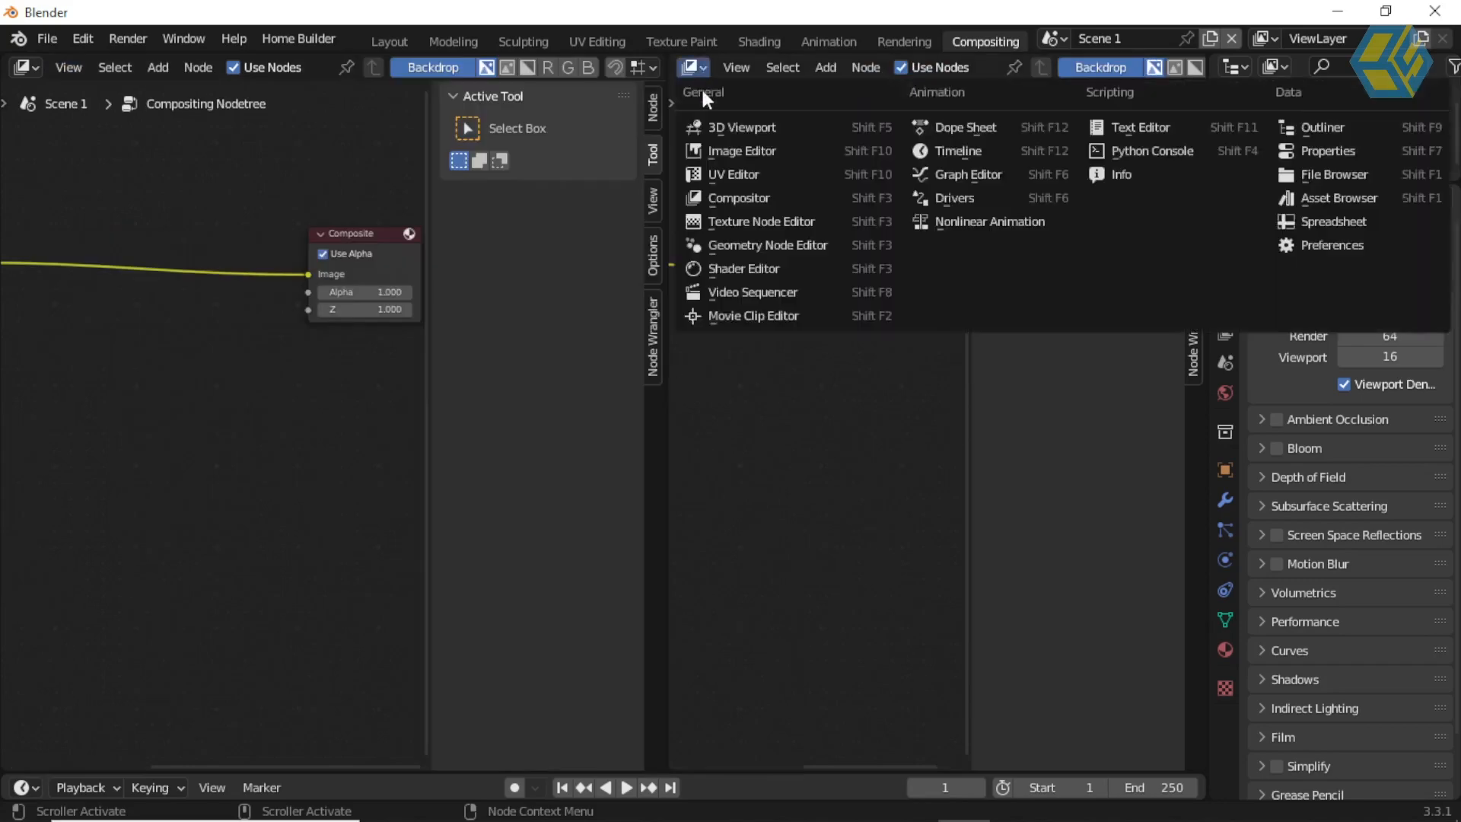
pyautogui.click(727, 151)
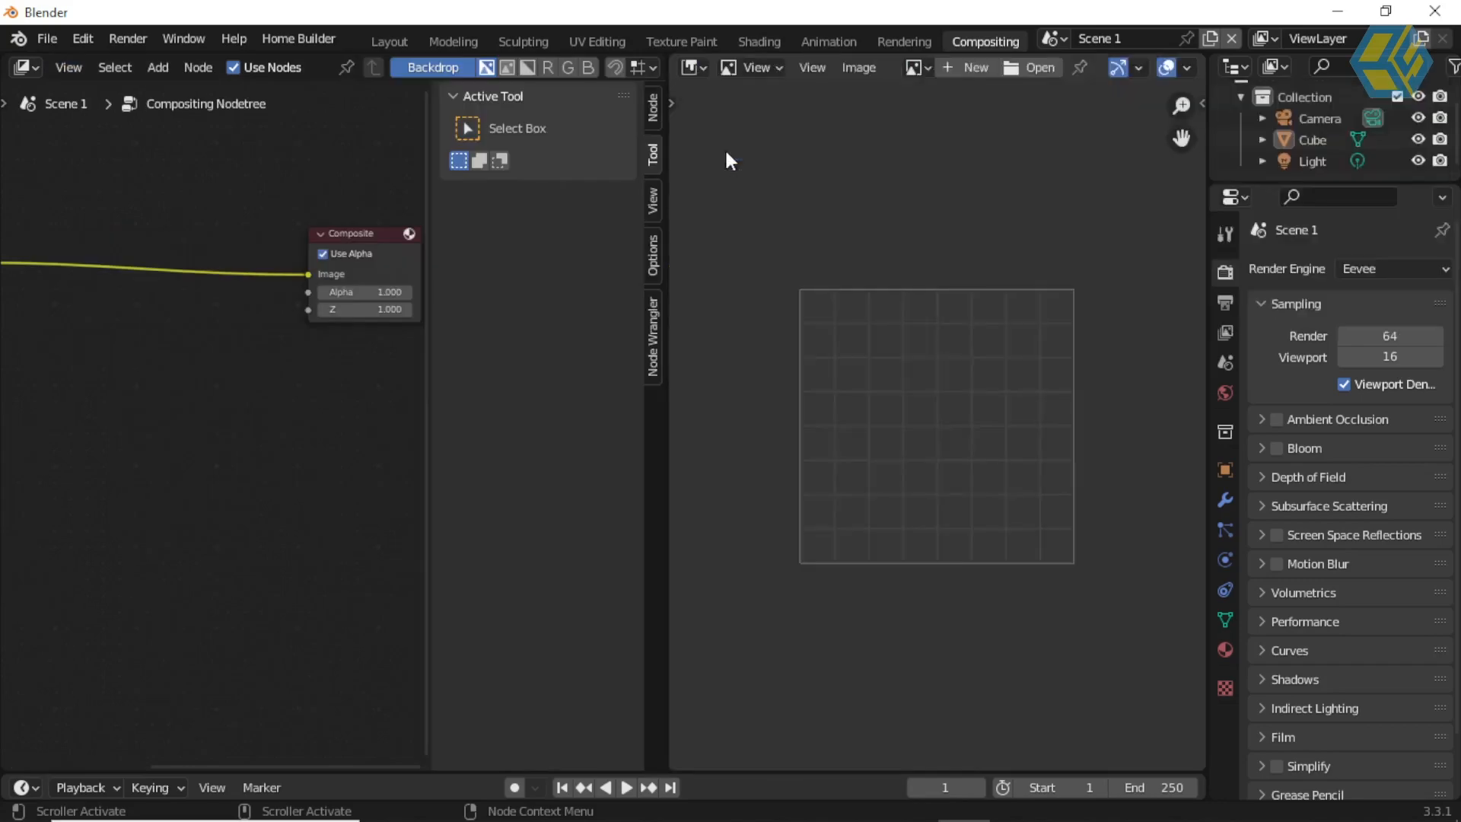
pyautogui.click(921, 68)
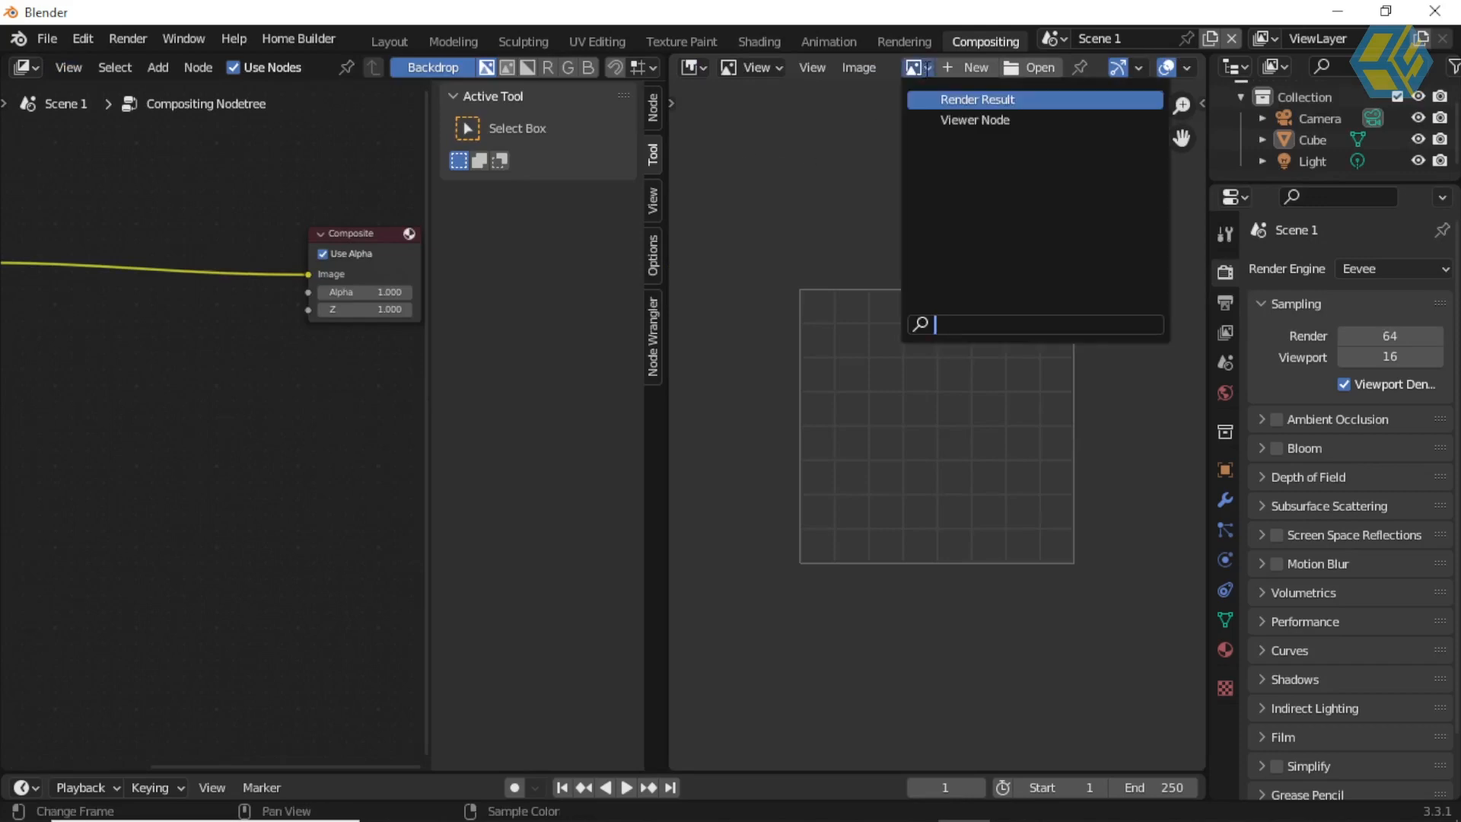
pyautogui.click(970, 100)
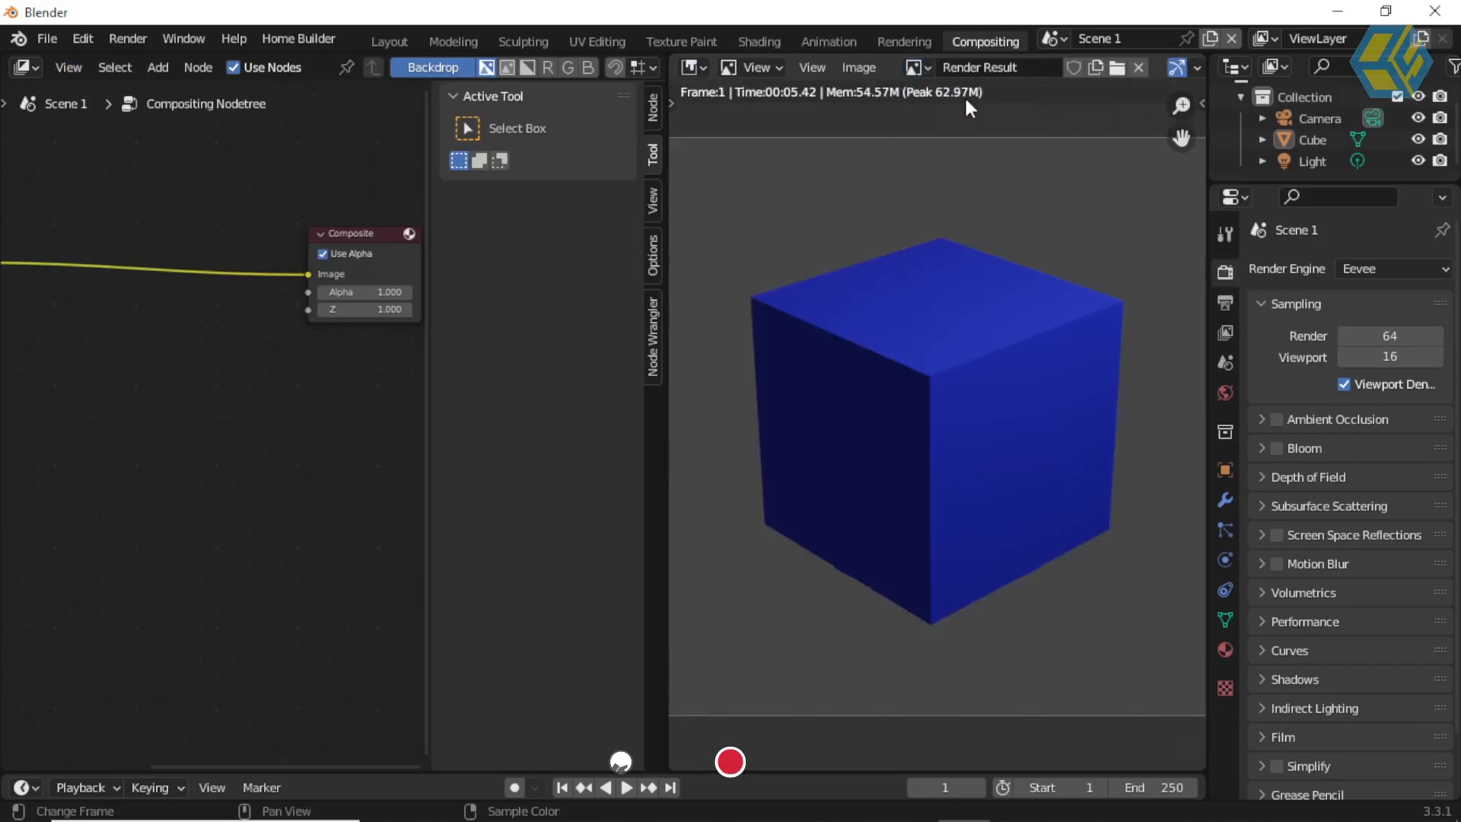
pyautogui.scroll(-4, 903, 198)
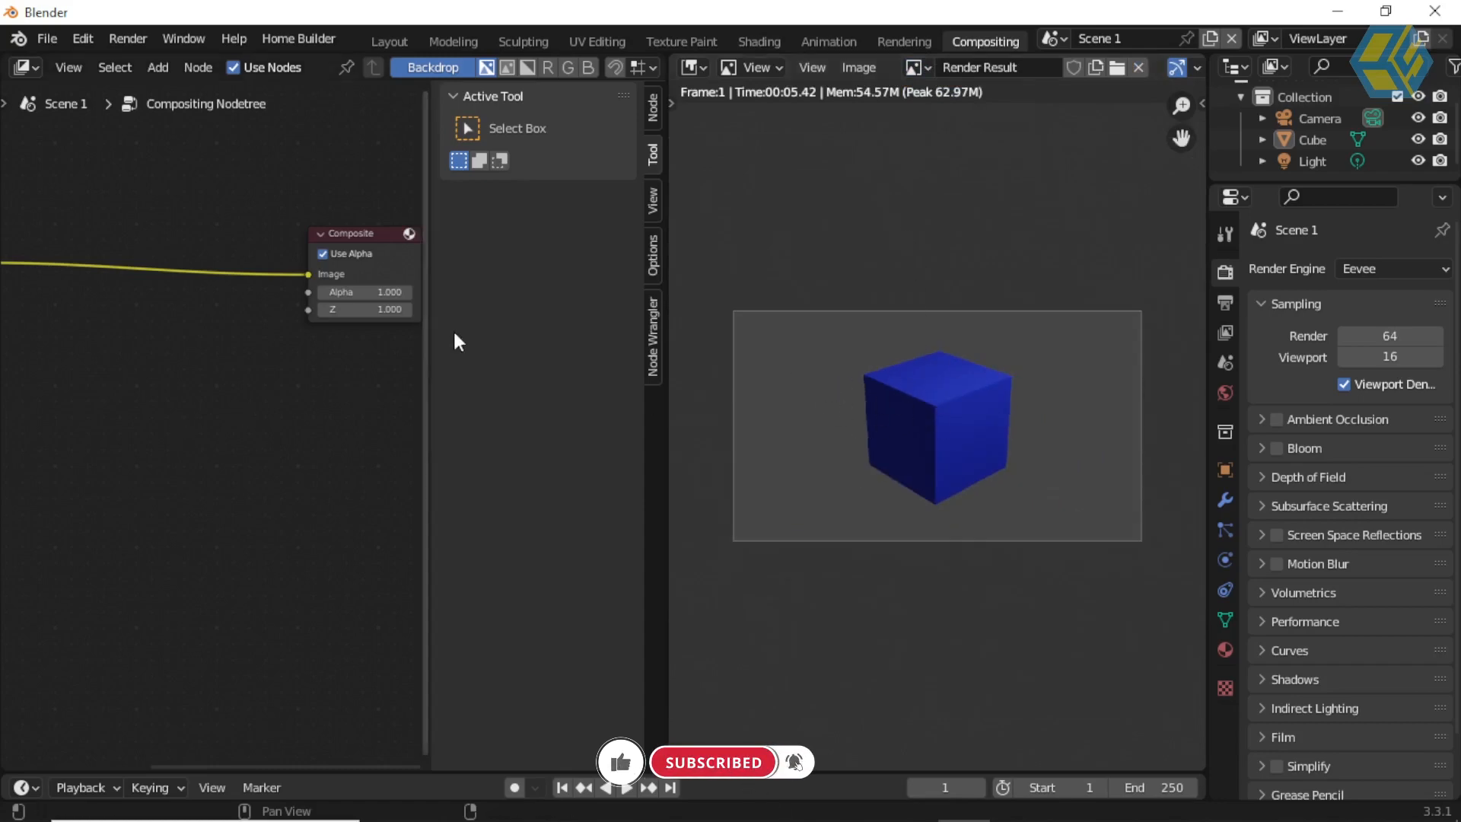
# Step: Hide the compositor's sidebar and bring both the Render Layers and Composite nodes into view
pyautogui.press('n')
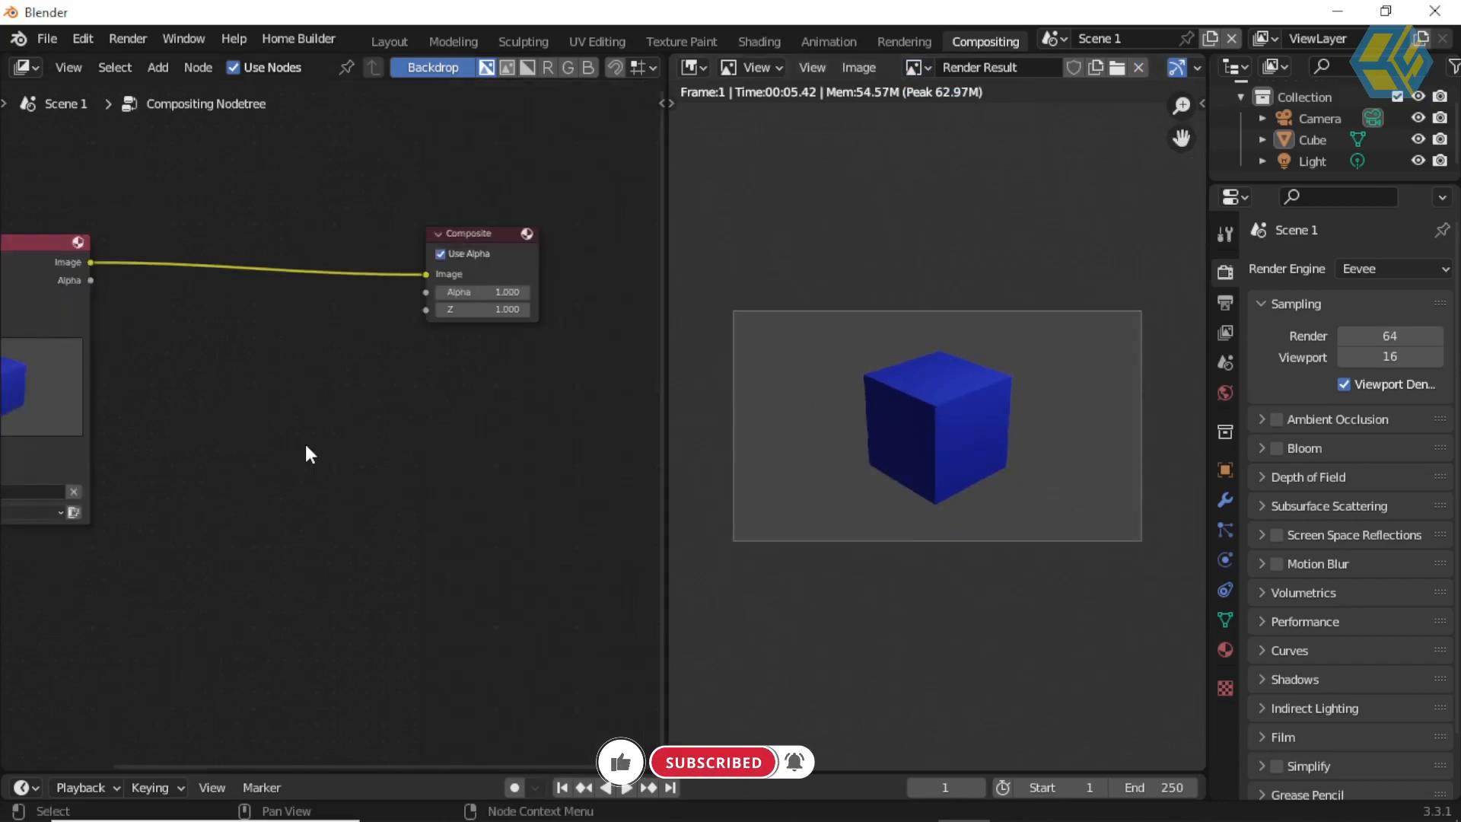
pyautogui.moveTo(313, 427); pyautogui.dragTo(399, 422, button='middle')
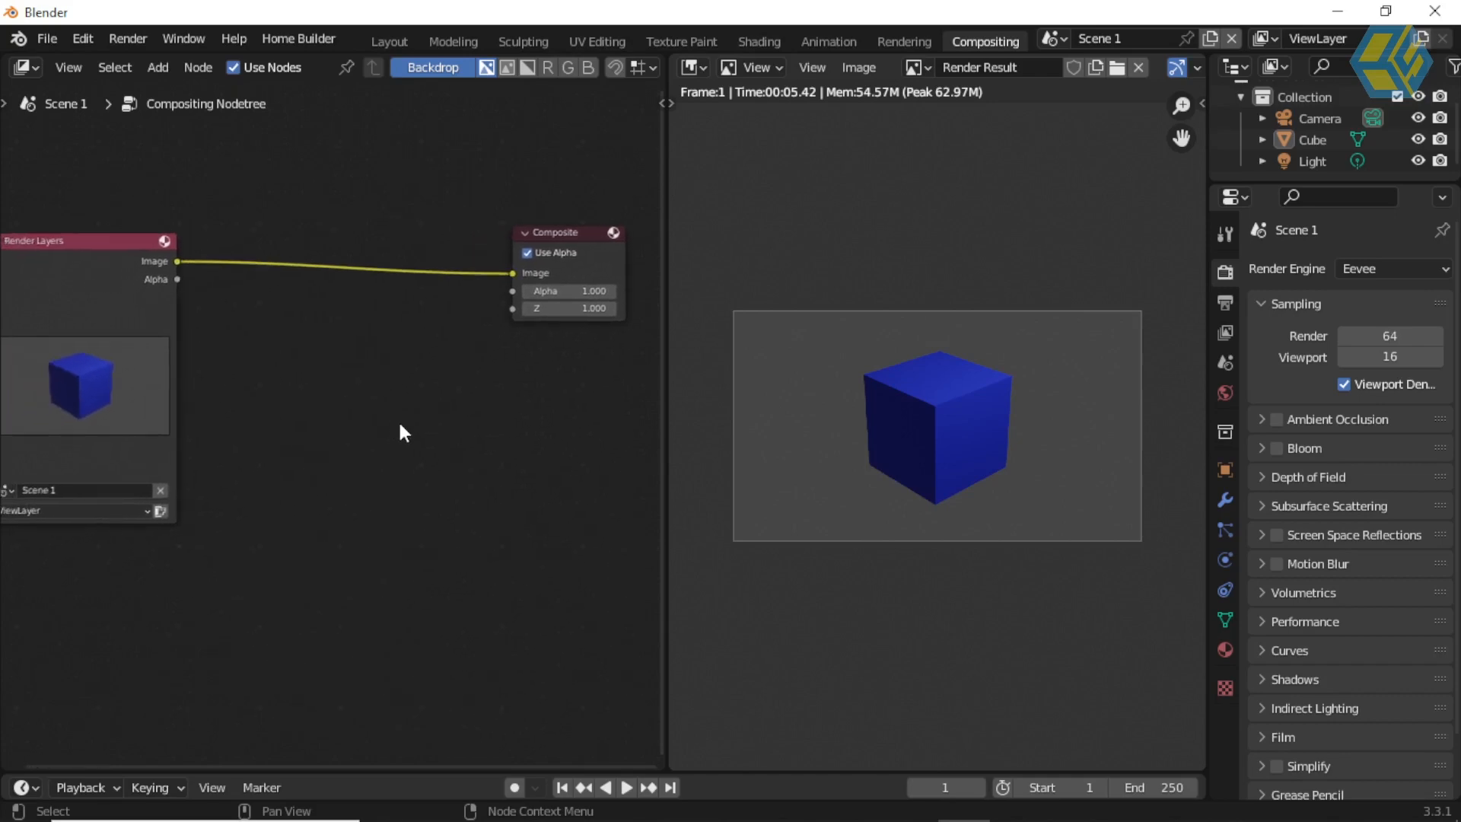
pyautogui.press('n')
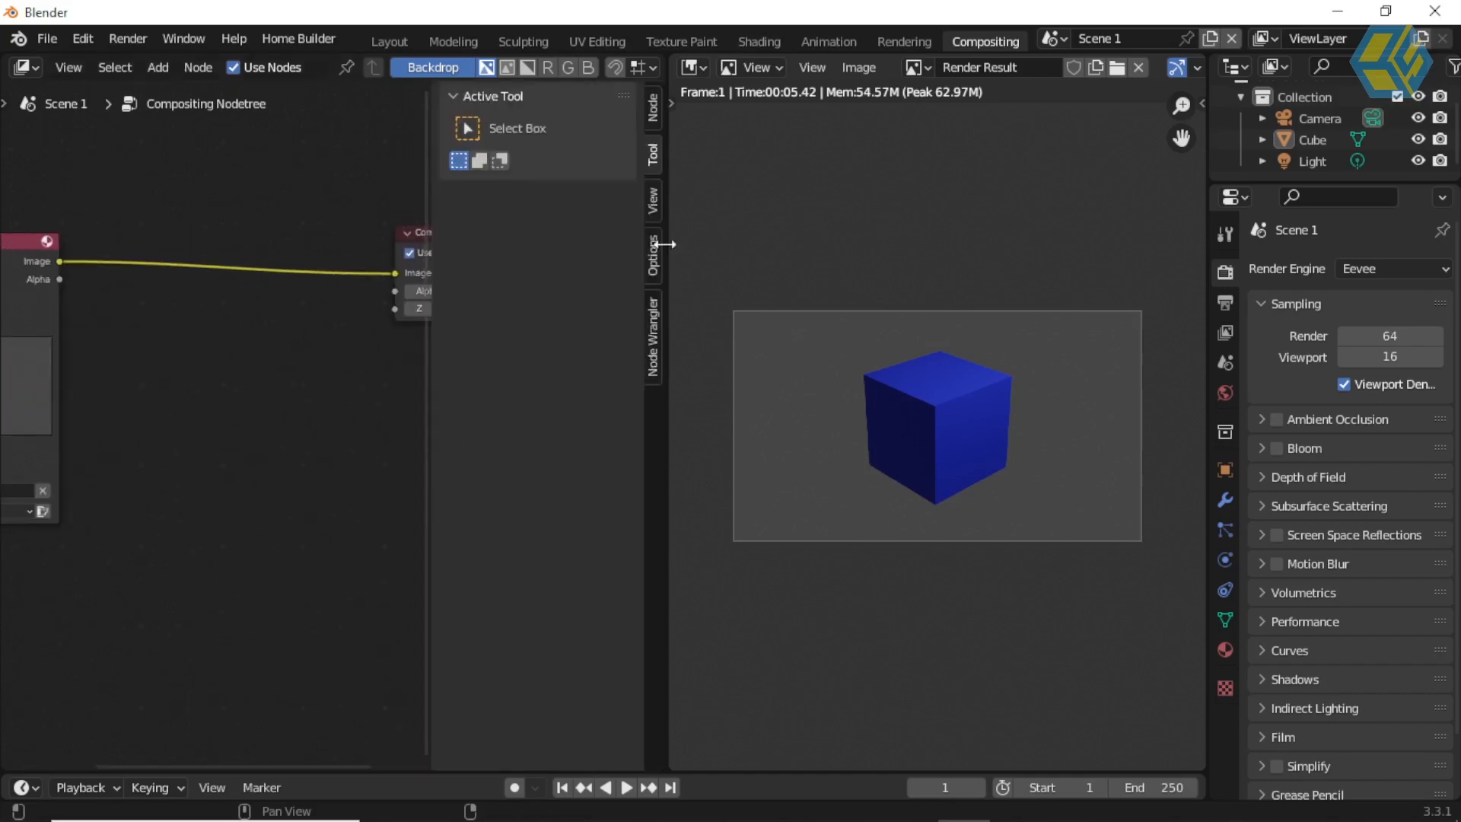
pyautogui.press('n')
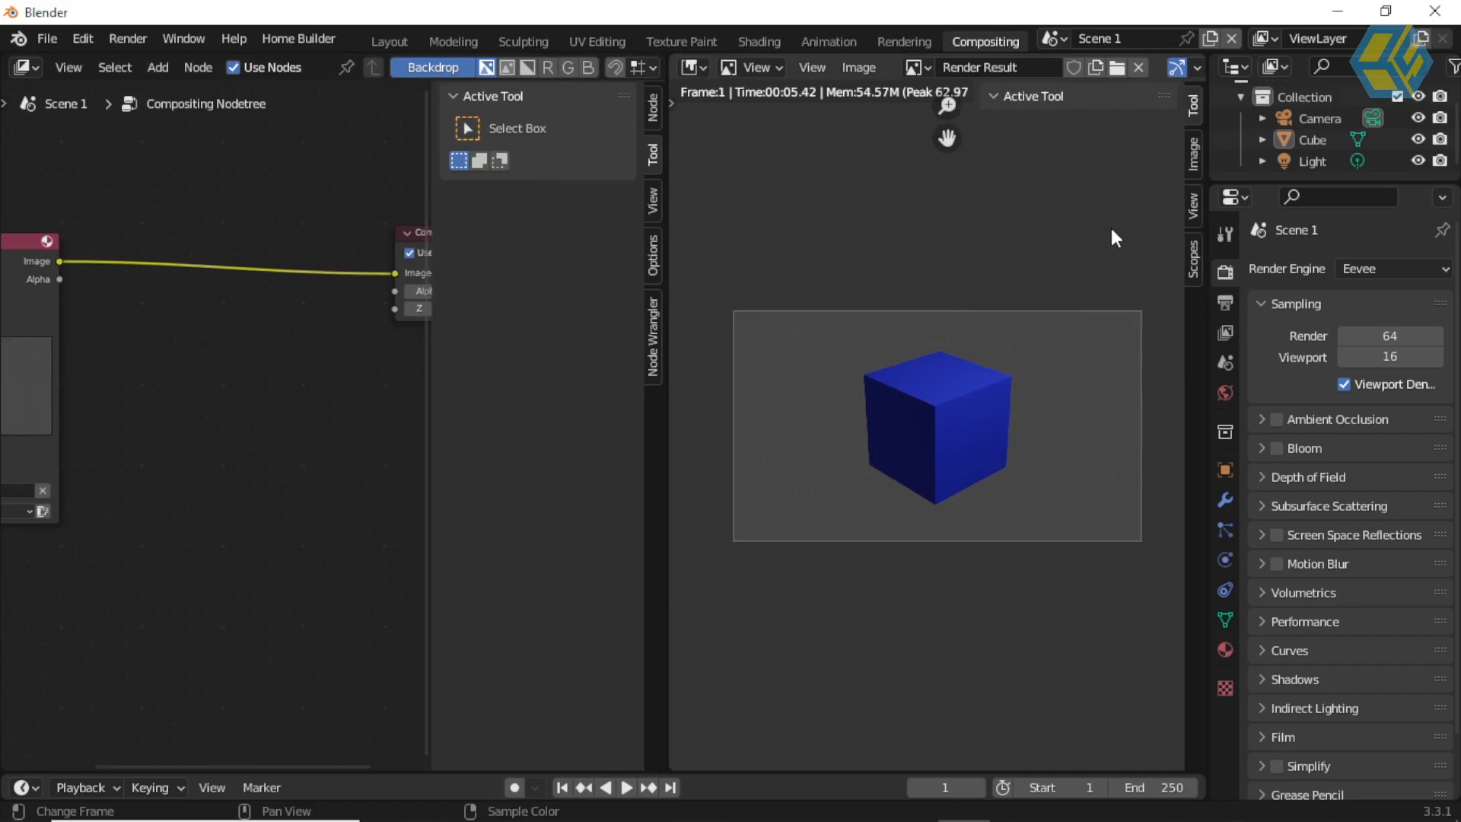
pyautogui.press('n')
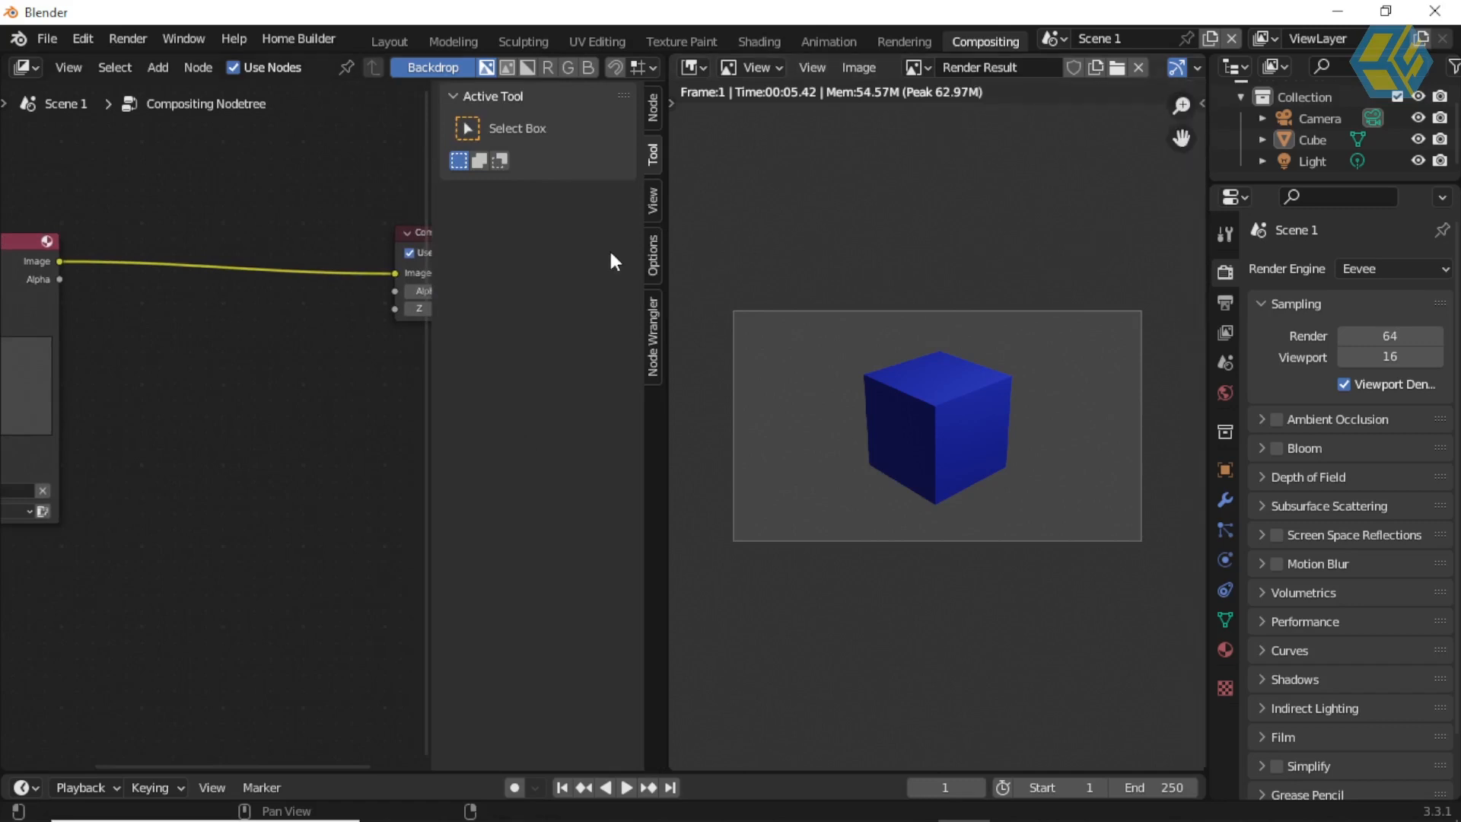
pyautogui.press('n')
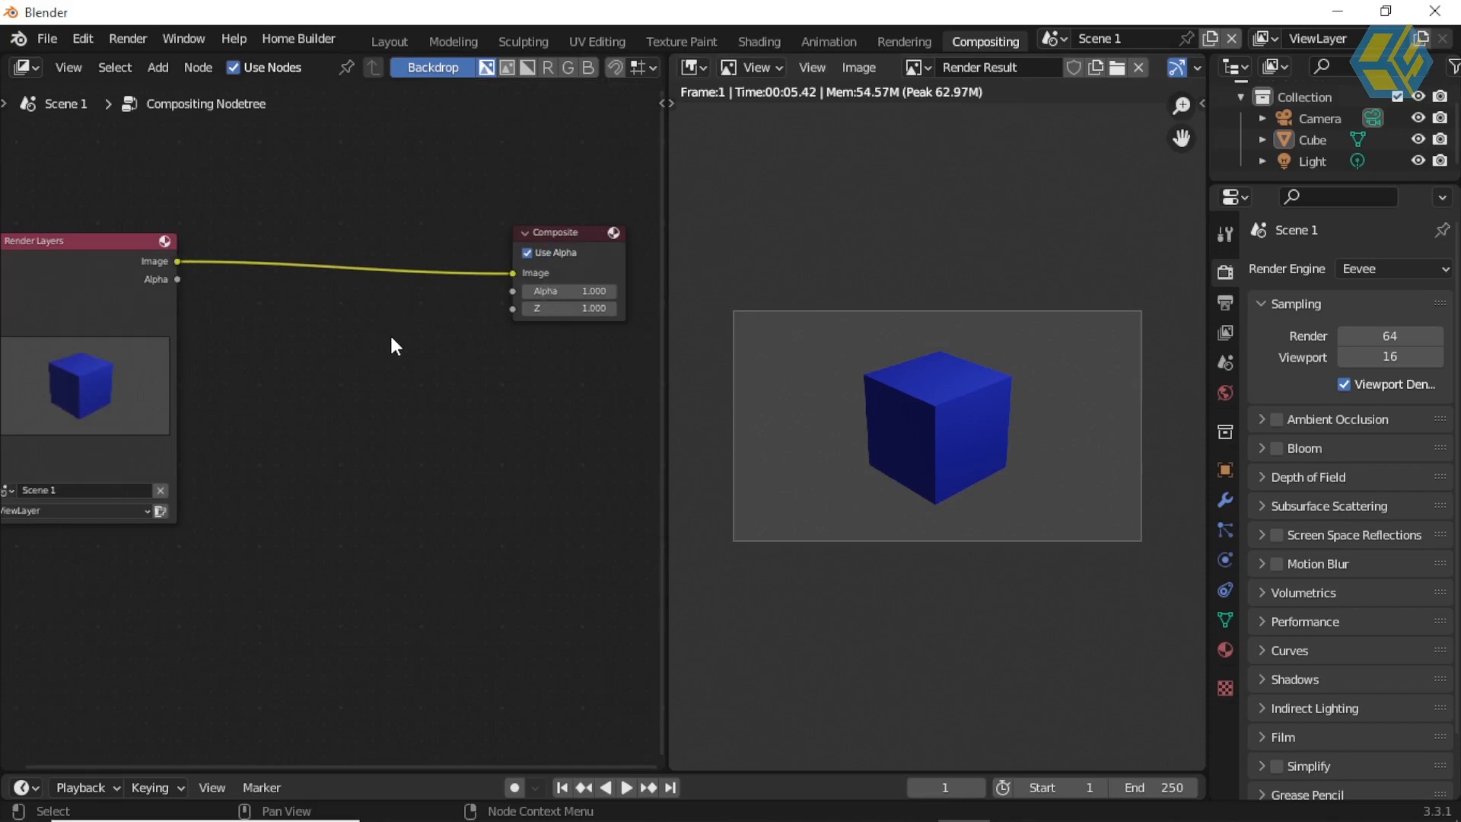
pyautogui.scroll(-1, 377, 347)
pyautogui.moveTo(417, 365); pyautogui.dragTo(445, 366, button='middle')
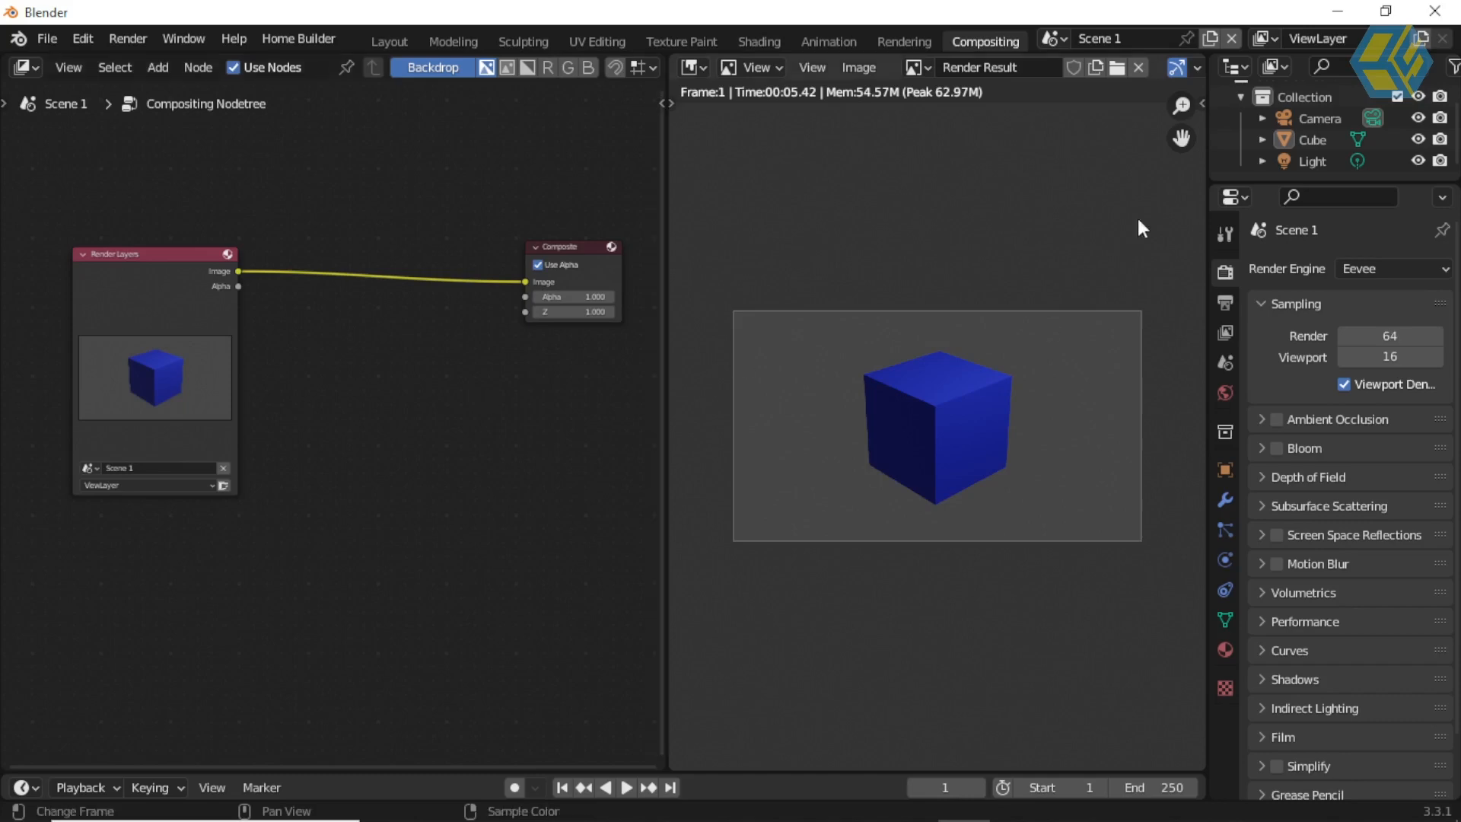
# Step: Check the compositor in Scene 2 and Scene 3, and return to Scene 1
pyautogui.click(1061, 40)
pyautogui.click(1079, 92)
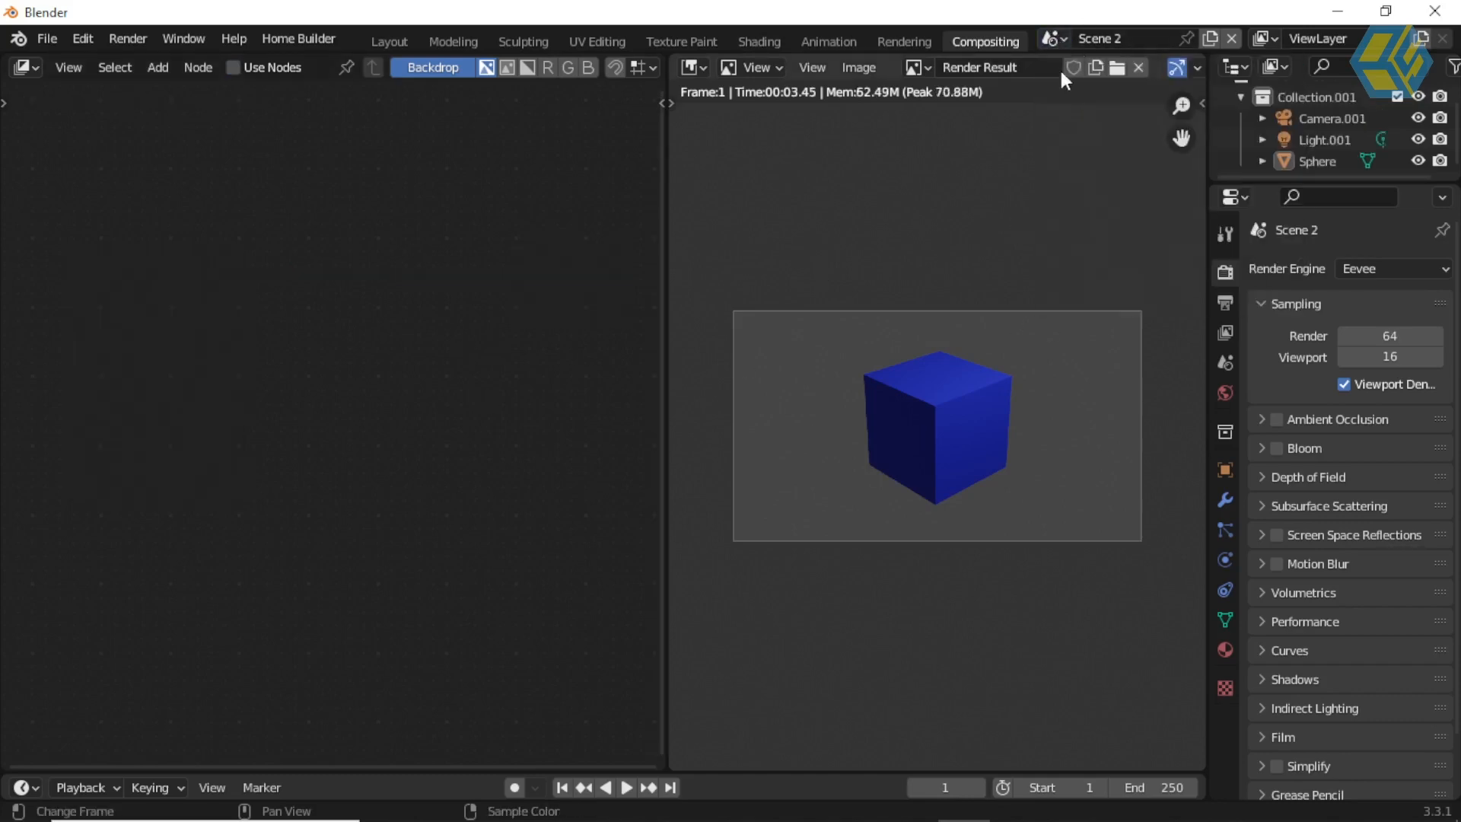
pyautogui.click(1061, 40)
pyautogui.click(1076, 112)
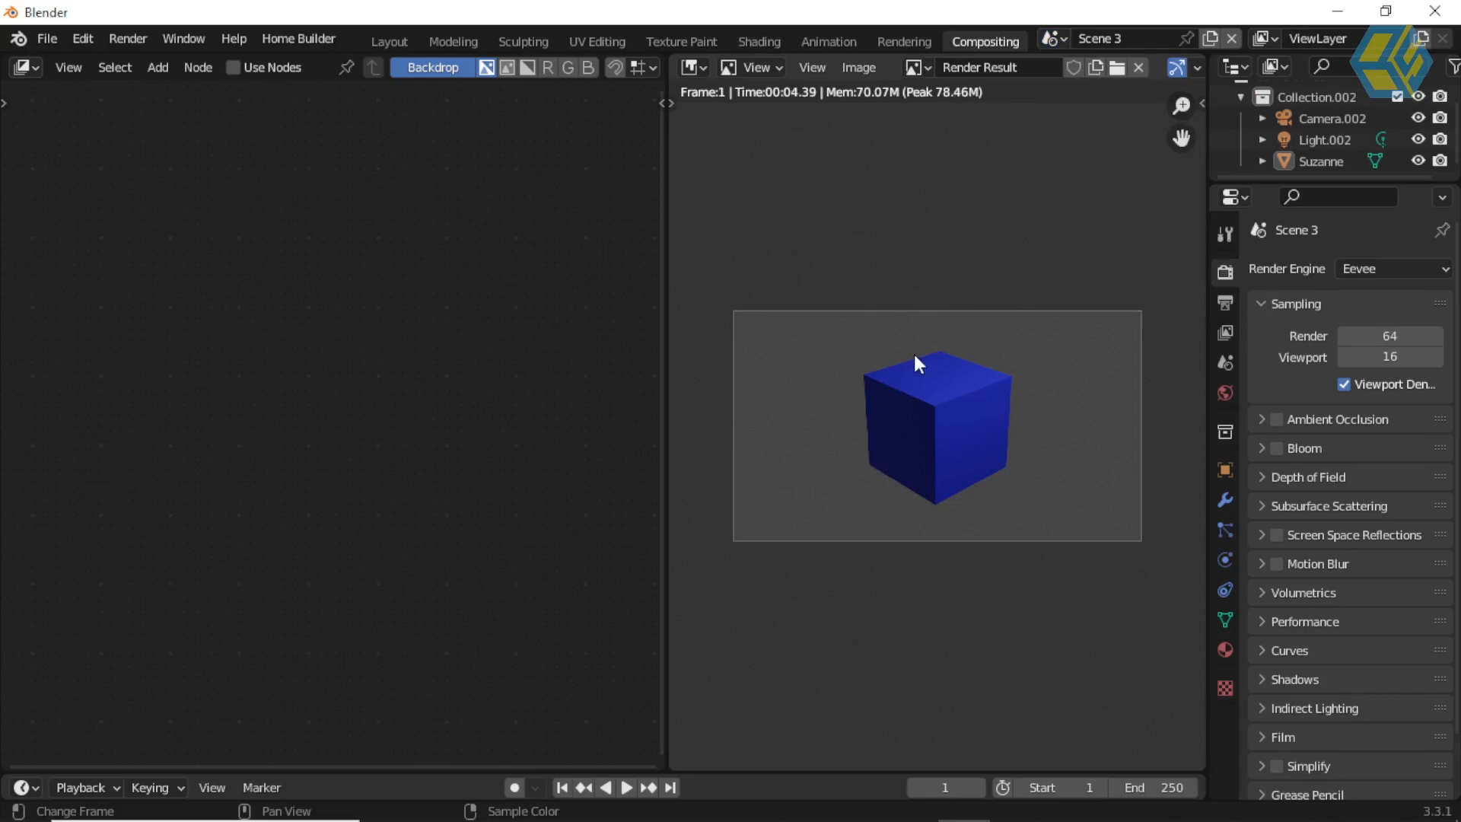
pyautogui.click(1058, 38)
pyautogui.click(1072, 67)
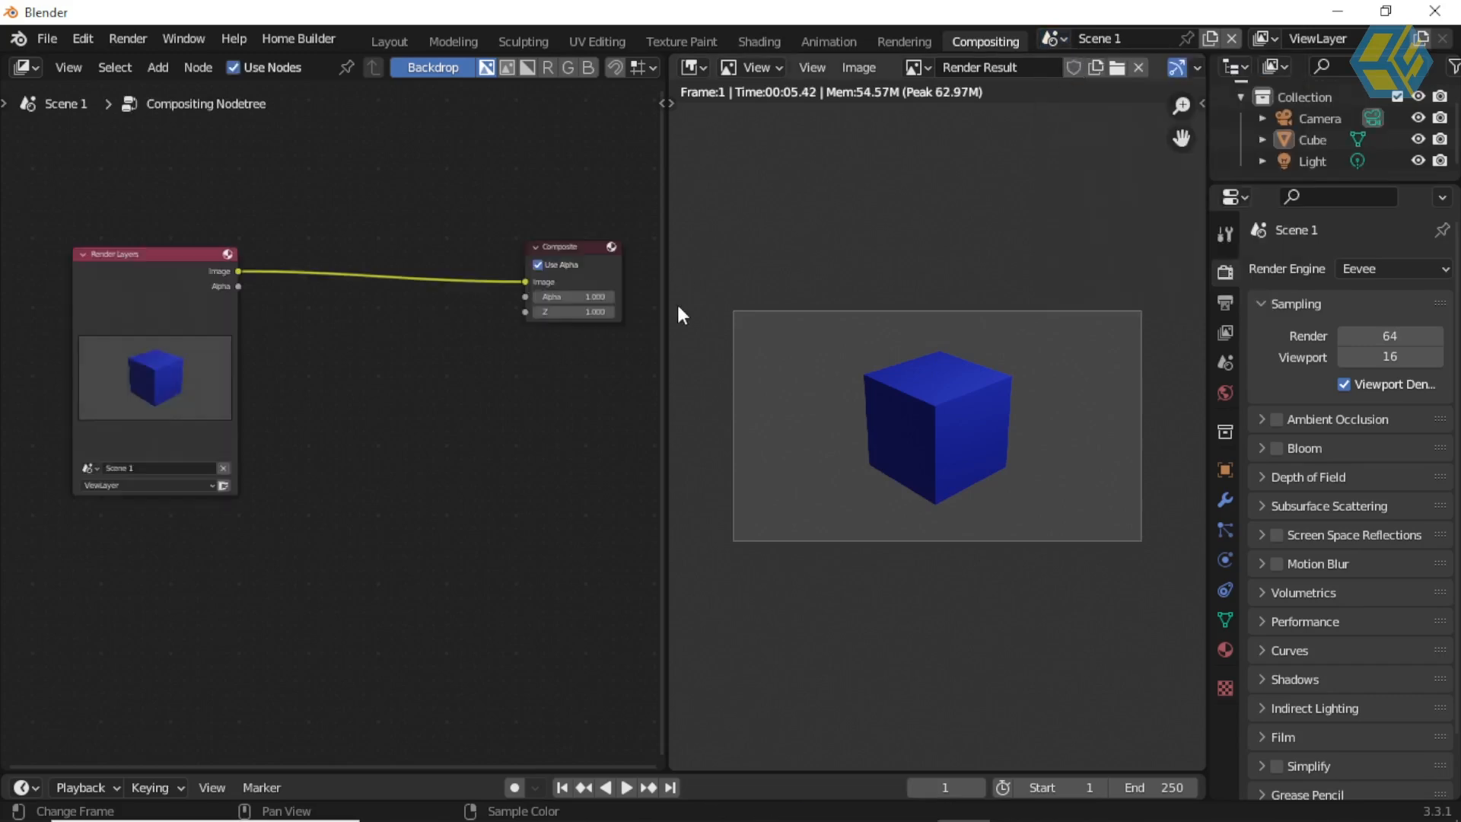
pyautogui.click(1058, 39)
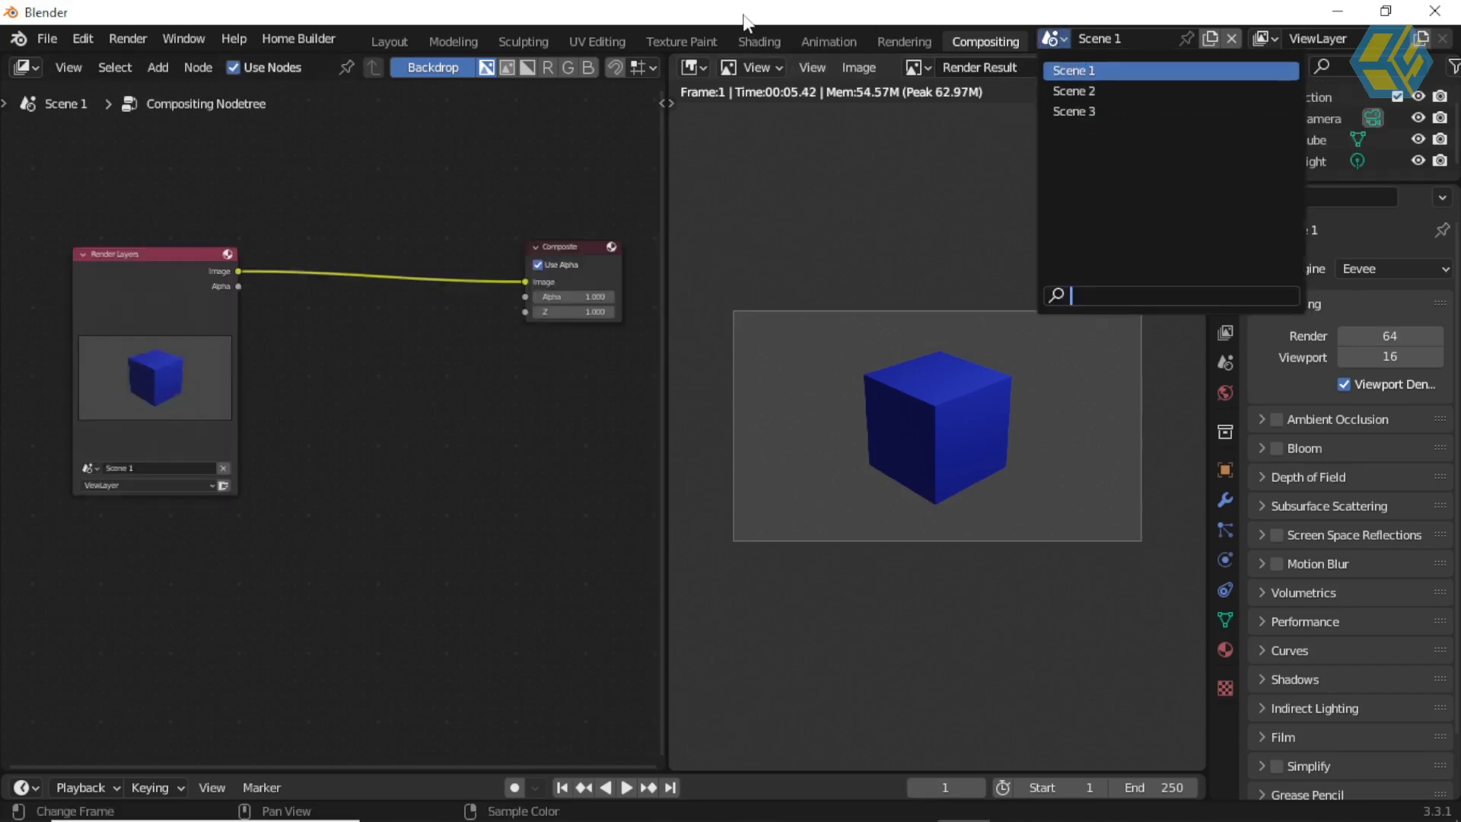
pyautogui.click(380, 381)
# Step: Duplicate the Render Layers node and stack the original above the copy
pyautogui.click(149, 256)
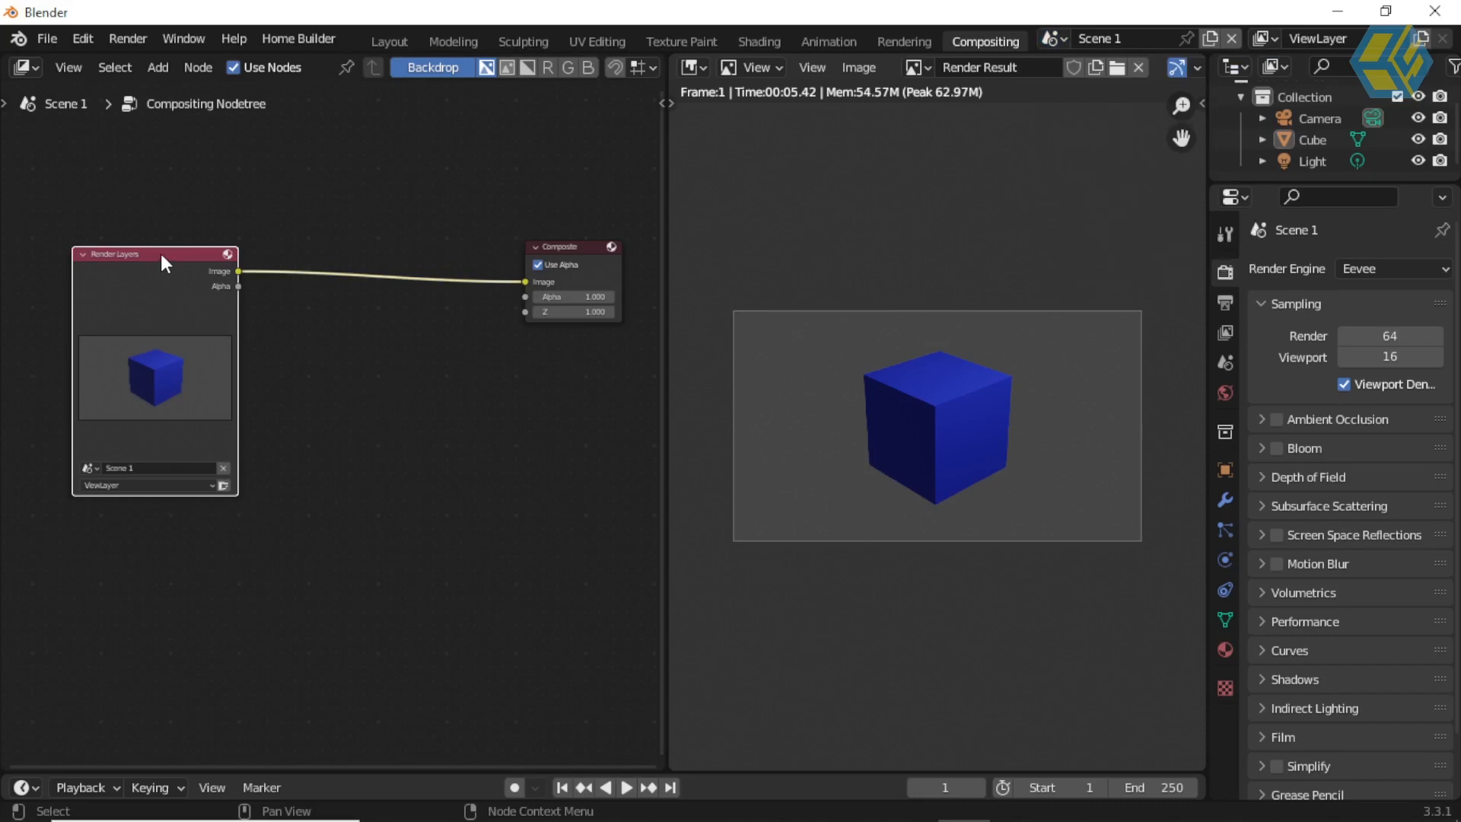
pyautogui.hotkey('shift', 'd')
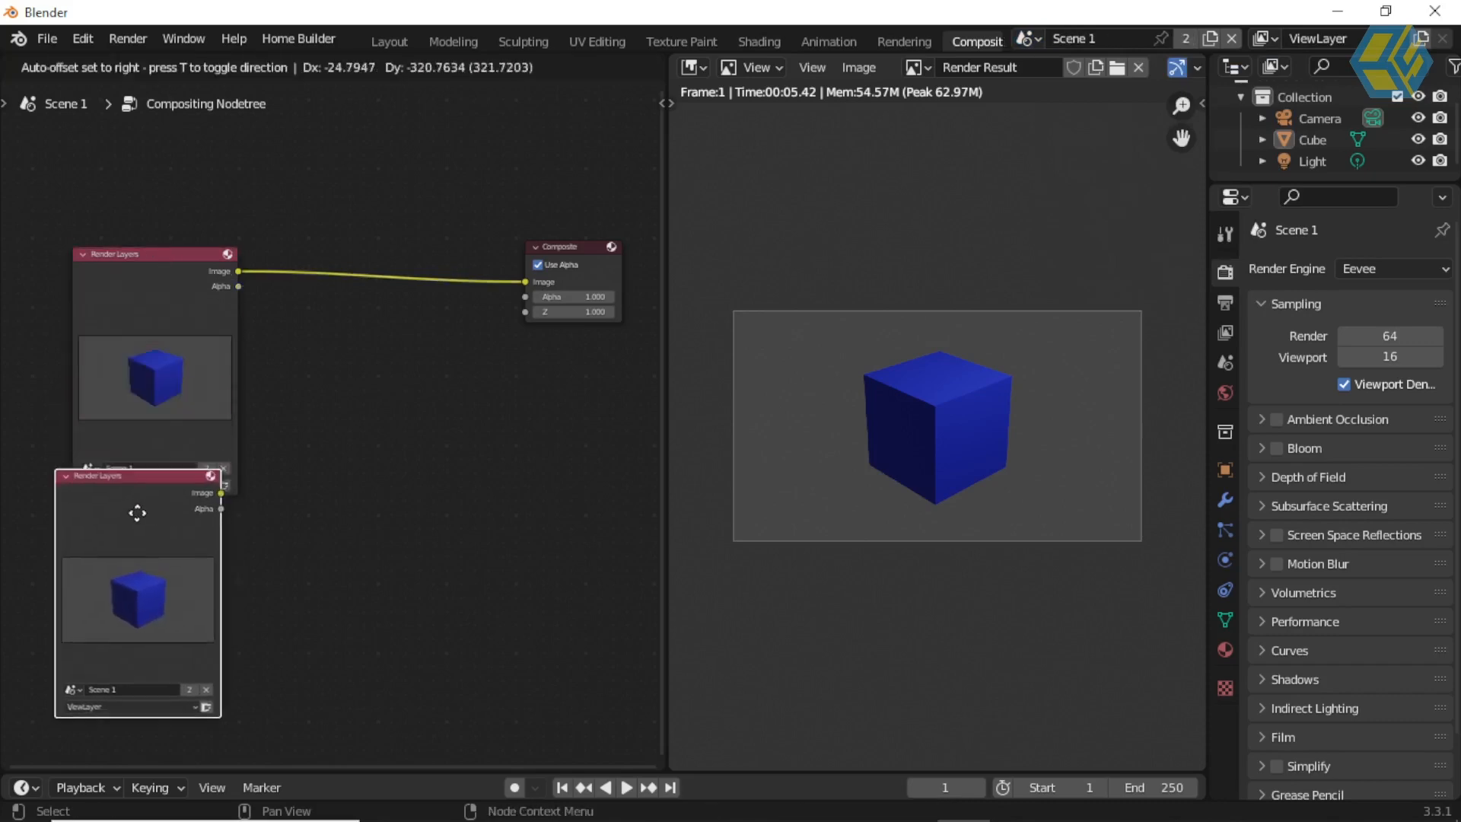
pyautogui.click(160, 521)
pyautogui.moveTo(175, 247); pyautogui.dragTo(160, 145)
pyautogui.moveTo(150, 519); pyautogui.dragTo(134, 429)
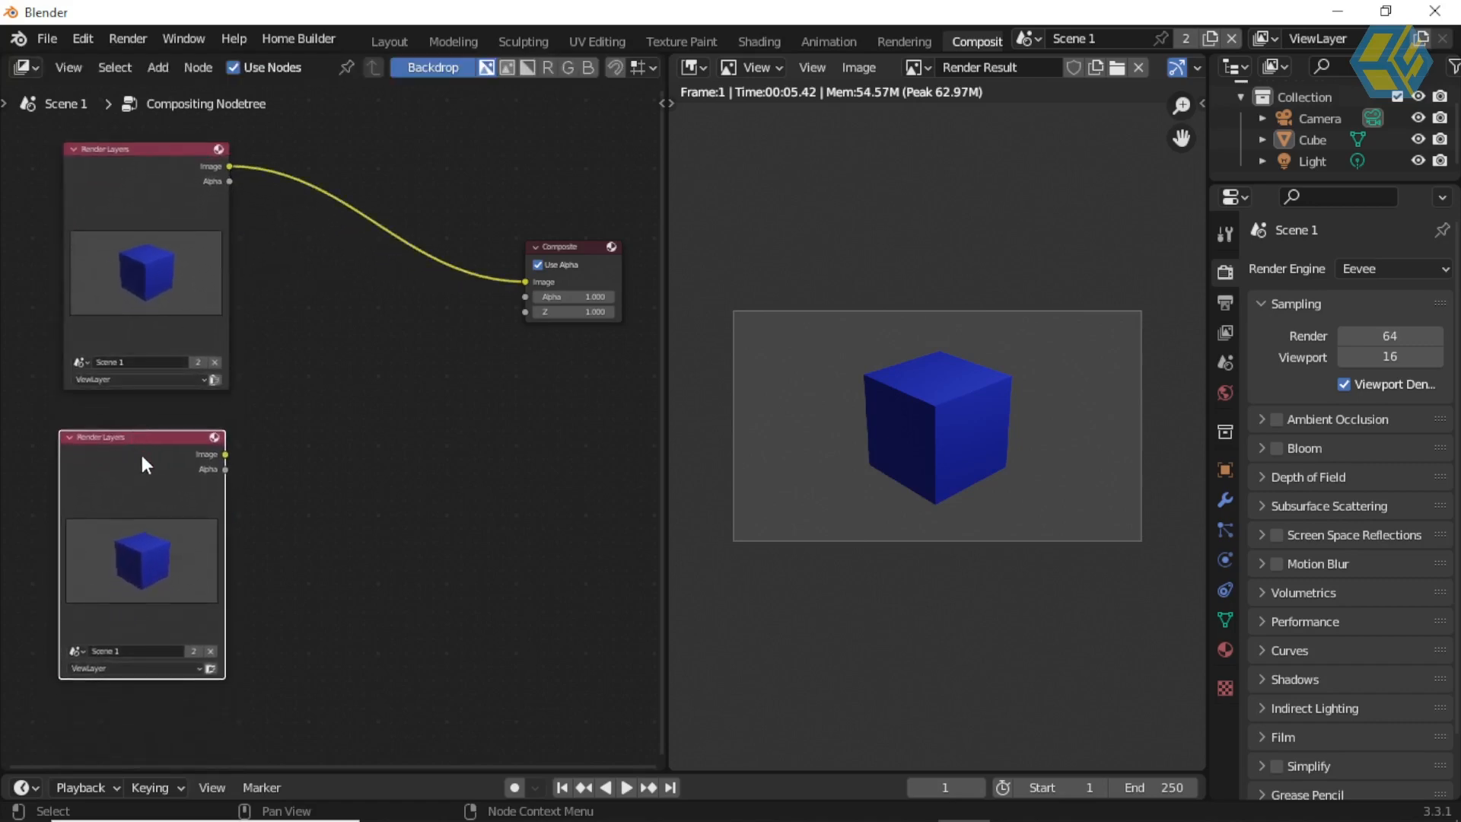
# Step: Duplicate the lower Render Layers node again and place the third copy beside the stacked pair
pyautogui.scroll(-2, 263, 469)
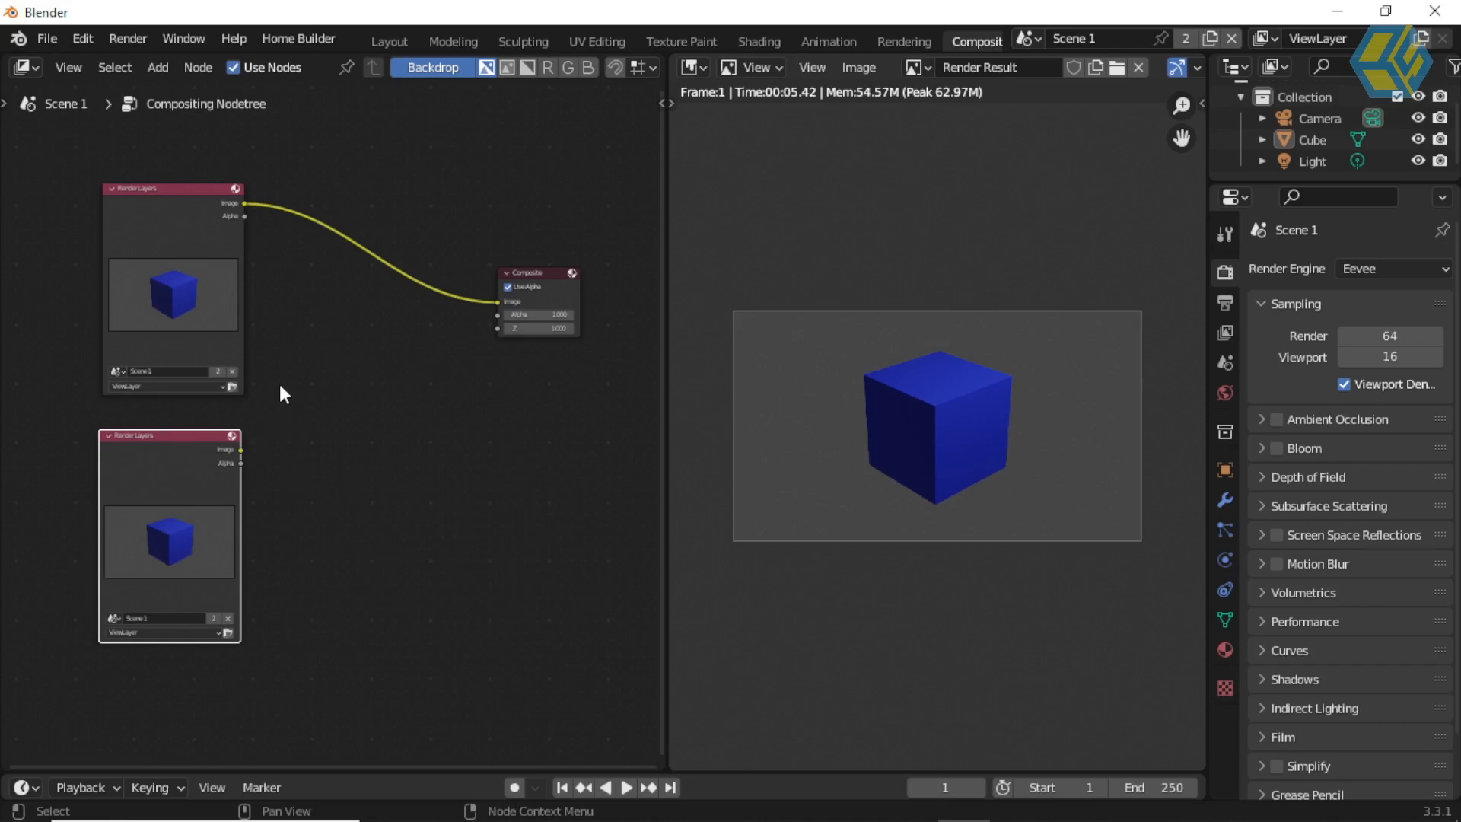
pyautogui.keyDown('shift'); pyautogui.moveTo(313, 379); pyautogui.dragTo(383, 381, button='middle'); pyautogui.keyUp('shift')
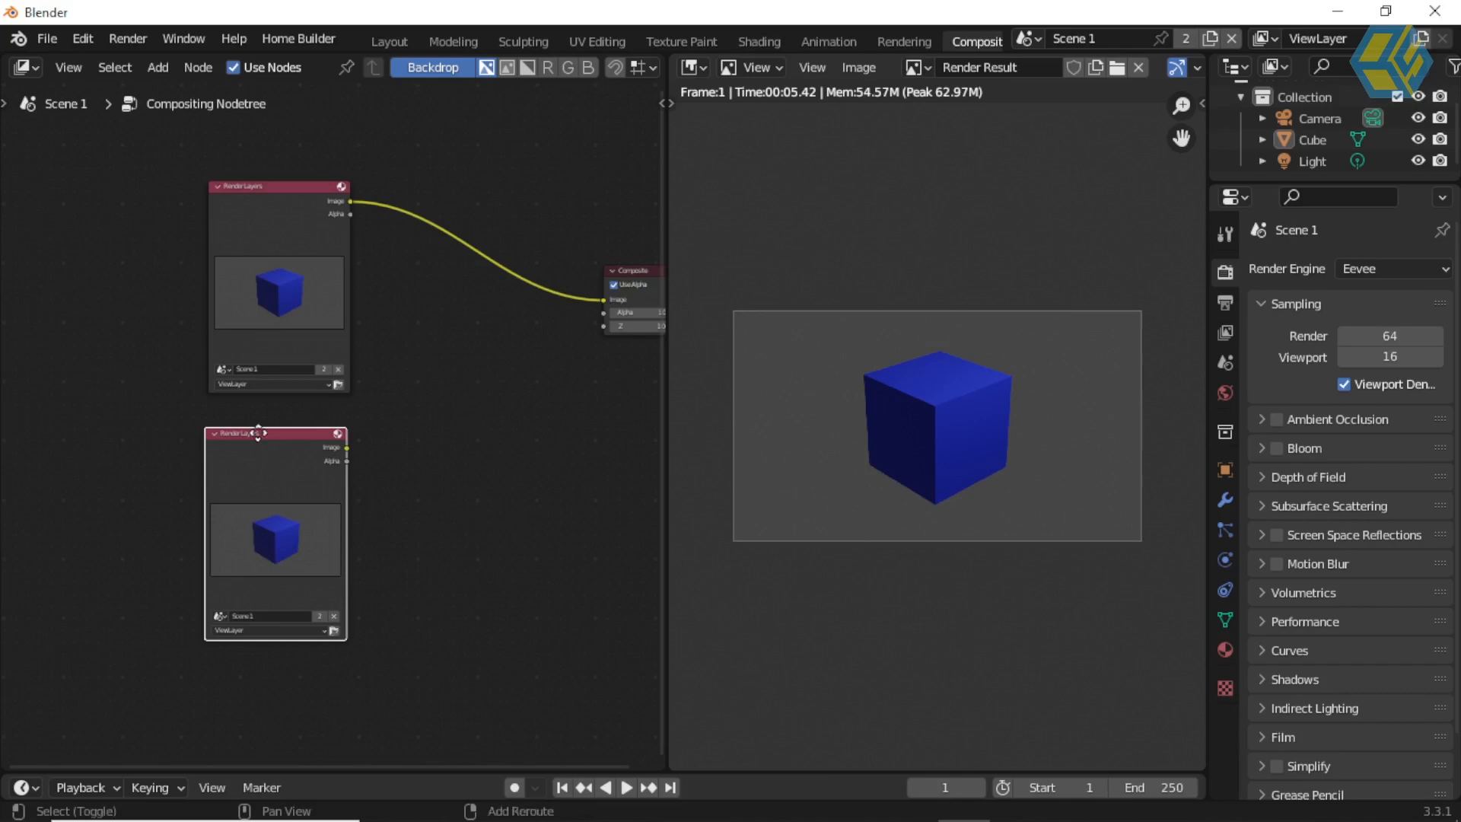
pyautogui.hotkey('shift', 'd')
pyautogui.click(66, 330)
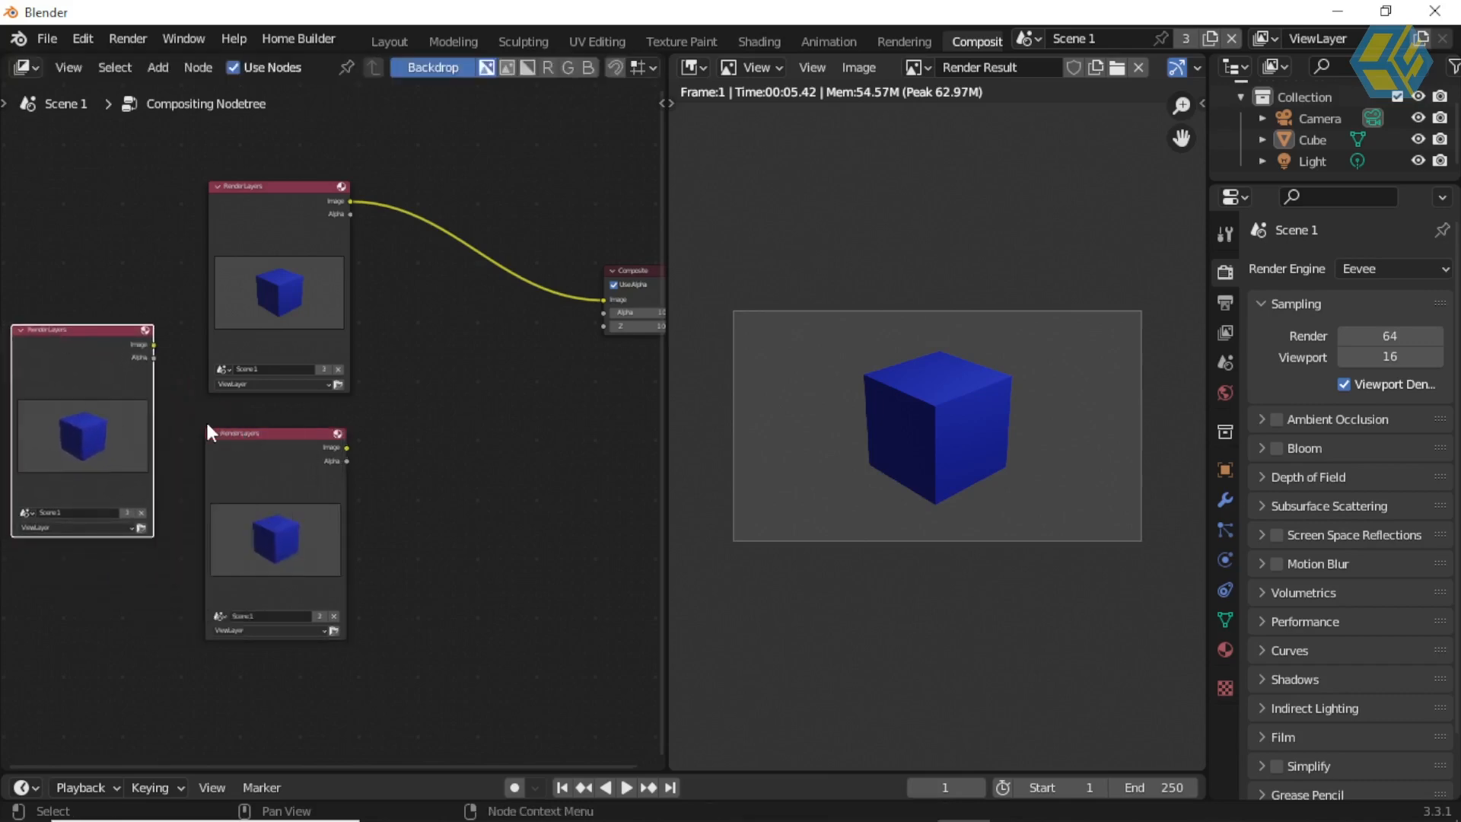
# Step: Set the lower stacked Render Layers node to use Scene 2
pyautogui.scroll(5, 317, 377)
pyautogui.keyDown('shift'); pyautogui.moveTo(236, 278); pyautogui.dragTo(539, 97, button='middle'); pyautogui.keyUp('shift')
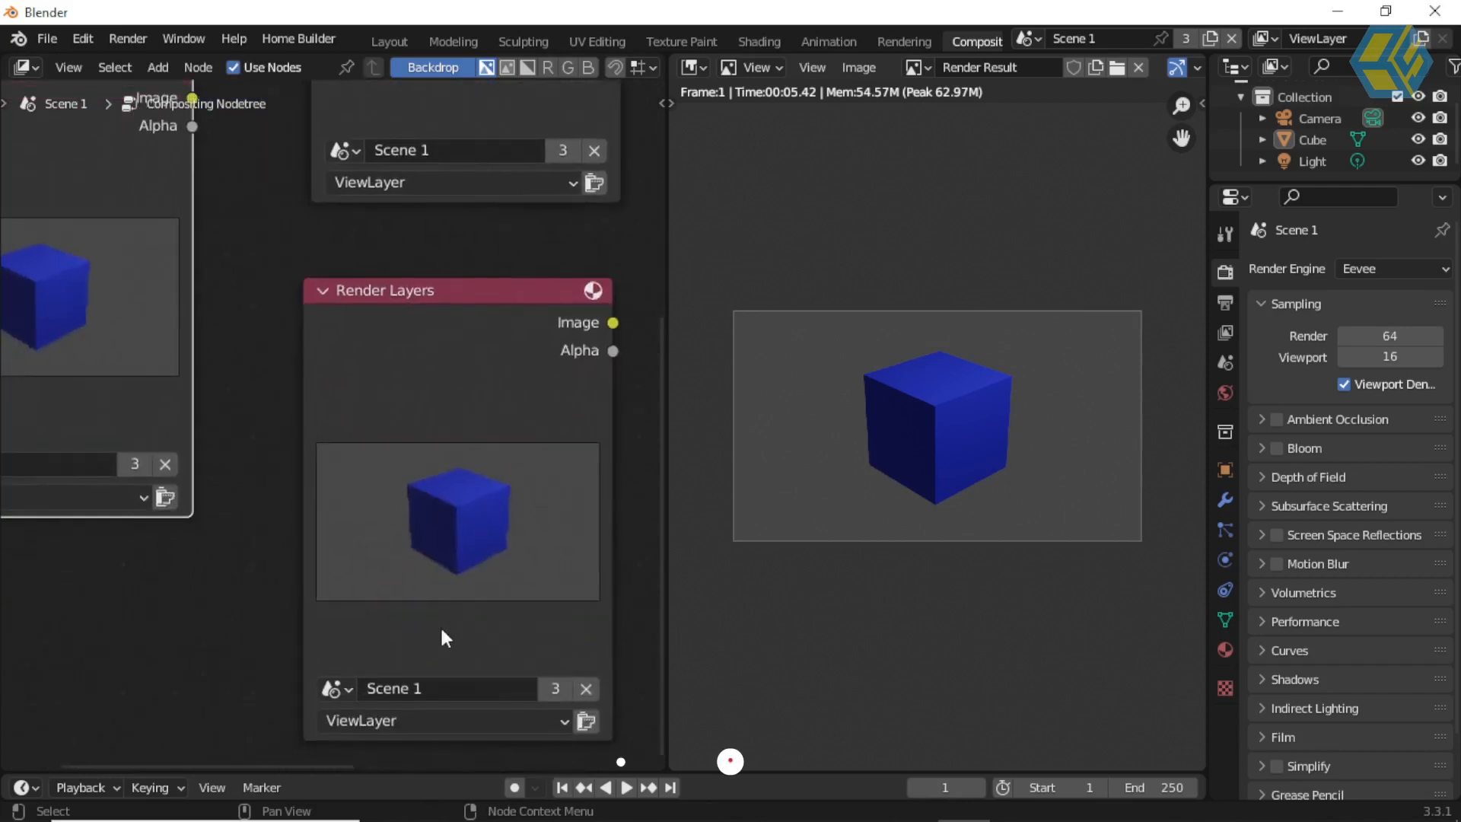
pyautogui.click(339, 689)
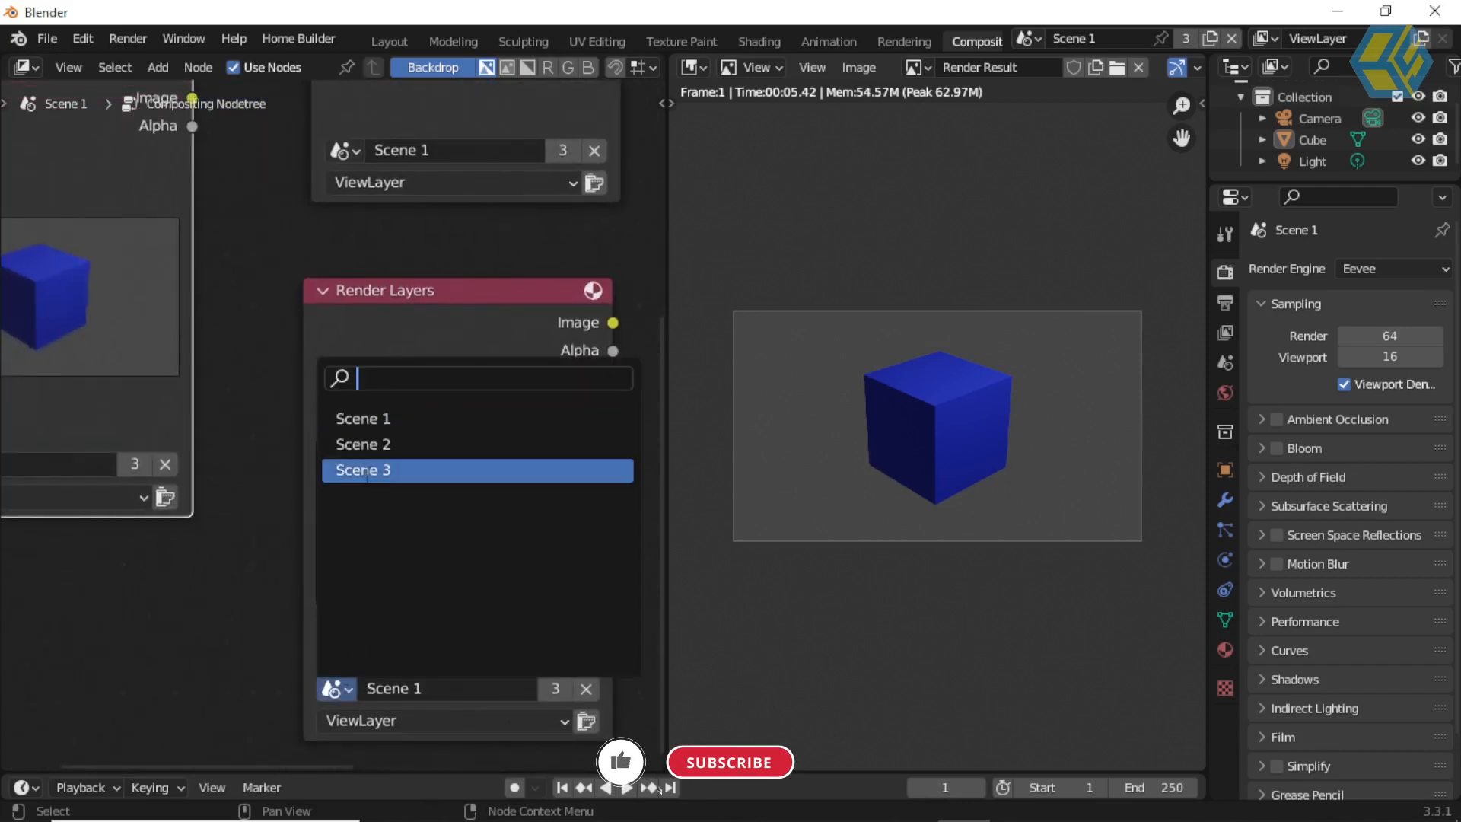
pyautogui.click(367, 445)
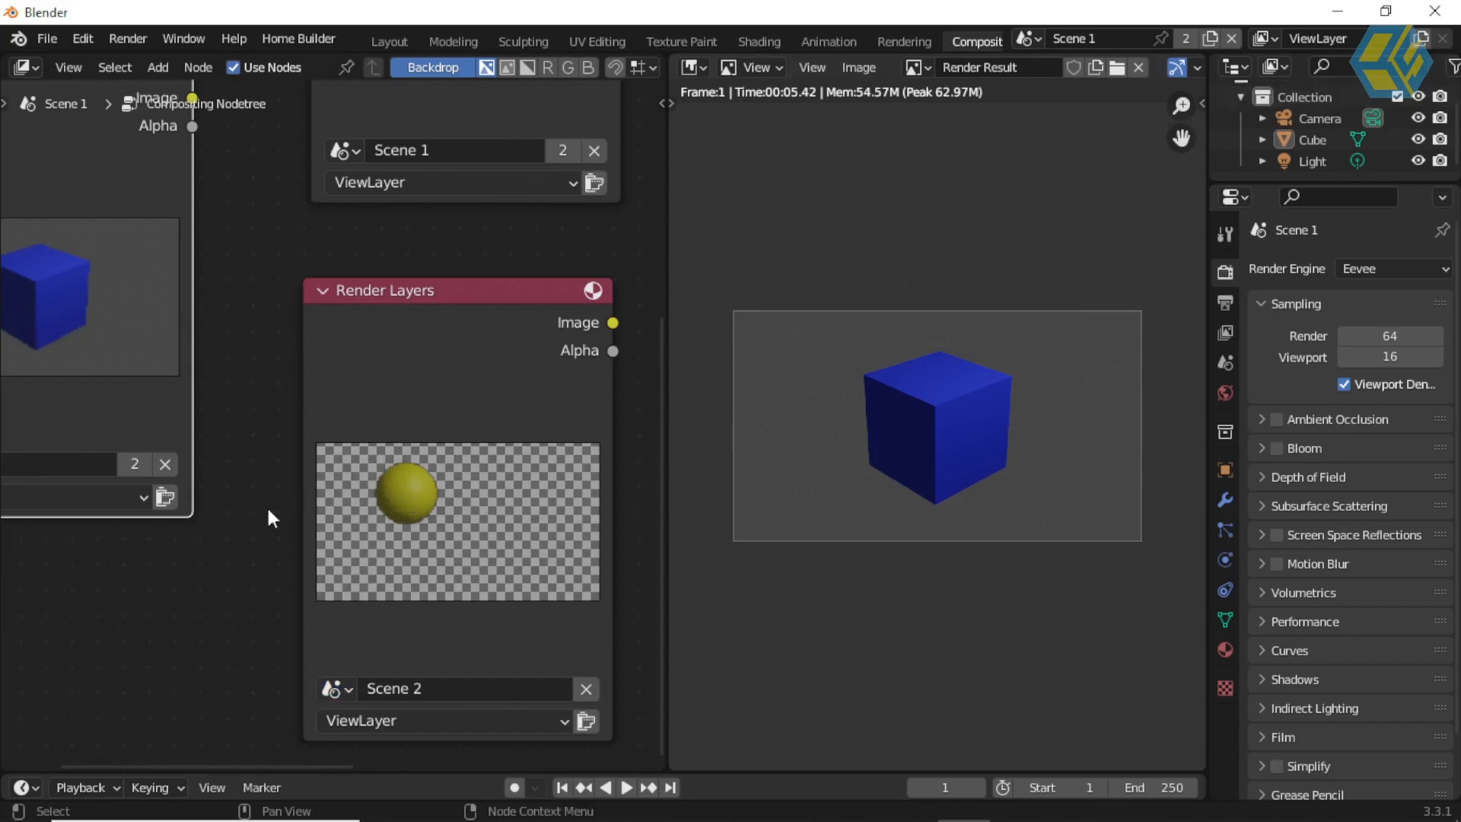
pyautogui.moveTo(245, 571); pyautogui.dragTo(424, 607, button='middle')
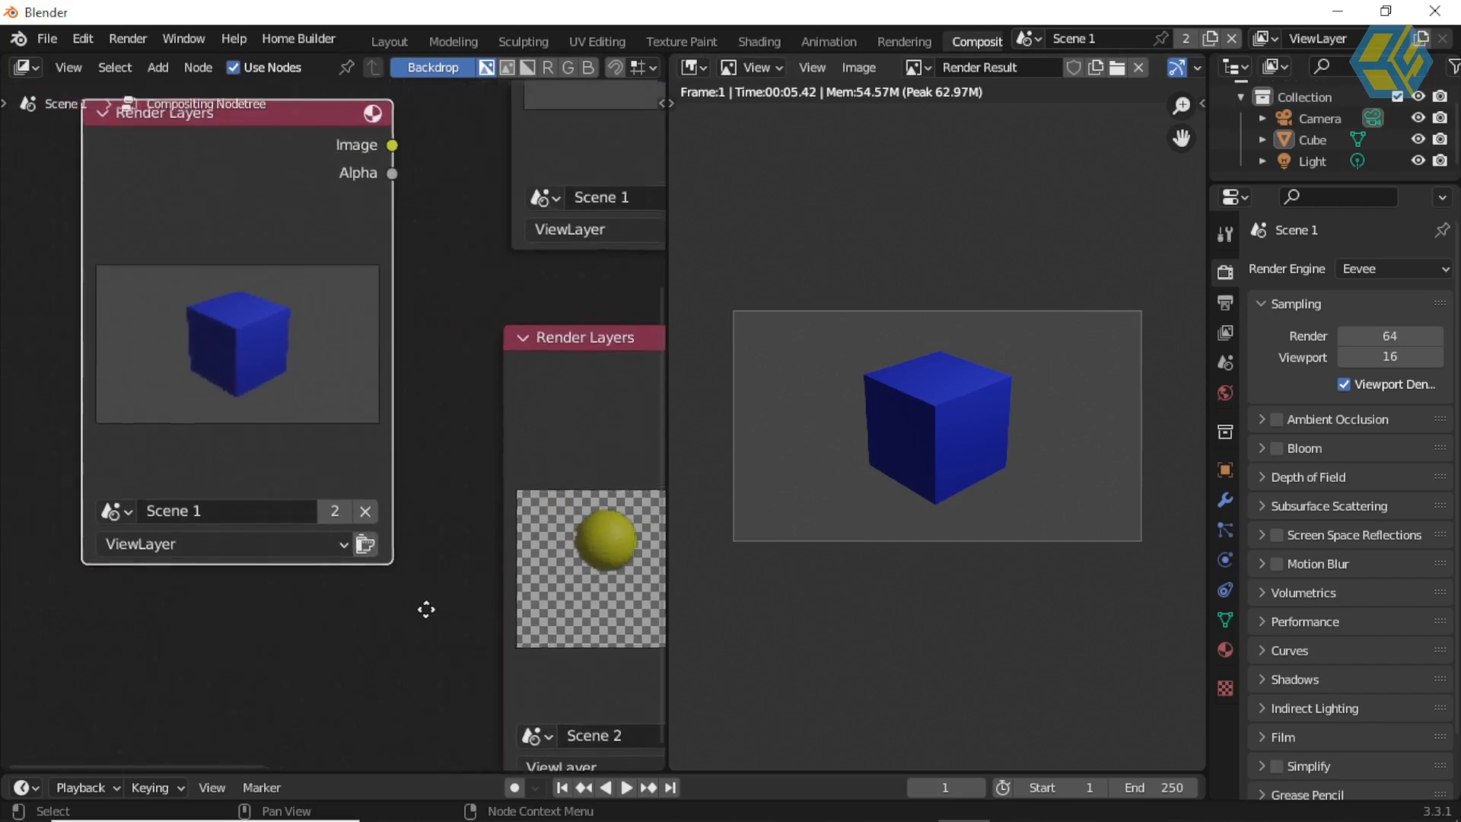
# Step: Set the Render Layers node beside the stacked pair to use Scene 3
pyautogui.click(163, 512)
pyautogui.click(212, 295)
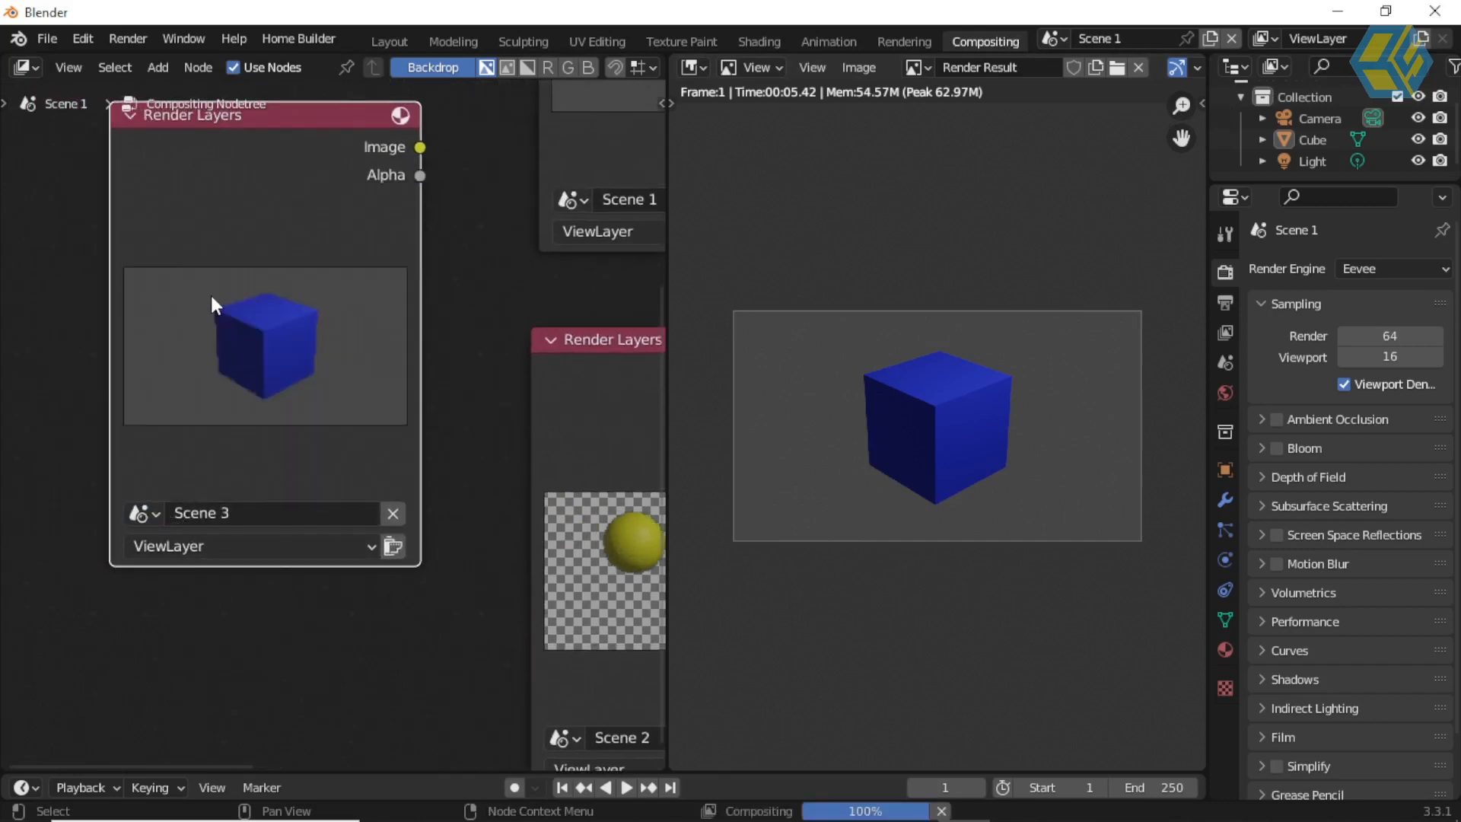
pyautogui.moveTo(496, 425); pyautogui.dragTo(189, 428, button='middle')
pyautogui.scroll(-3, 262, 431)
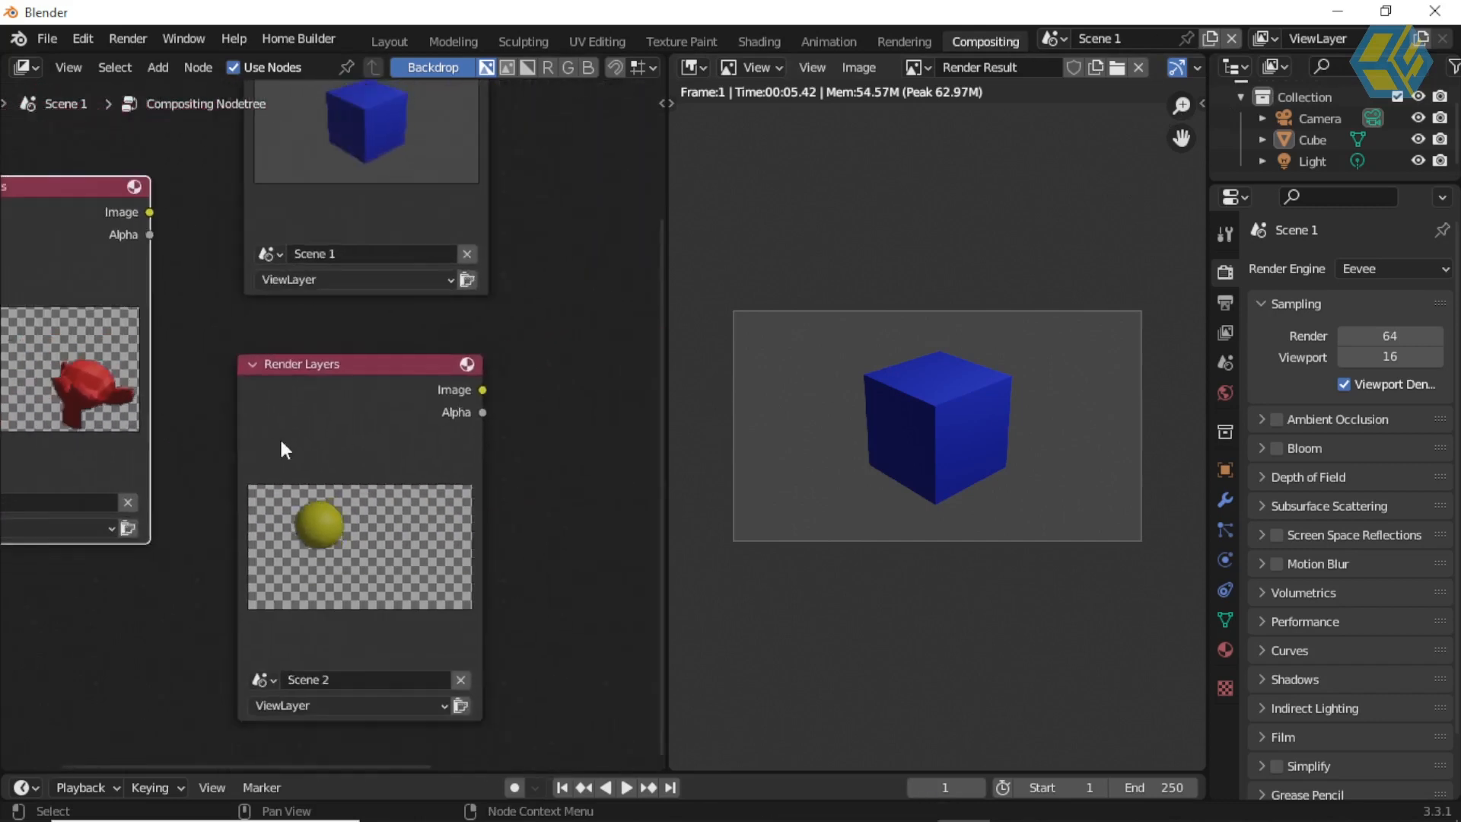
pyautogui.scroll(-1, 466, 422)
pyautogui.moveTo(480, 423); pyautogui.dragTo(390, 445, button='middle')
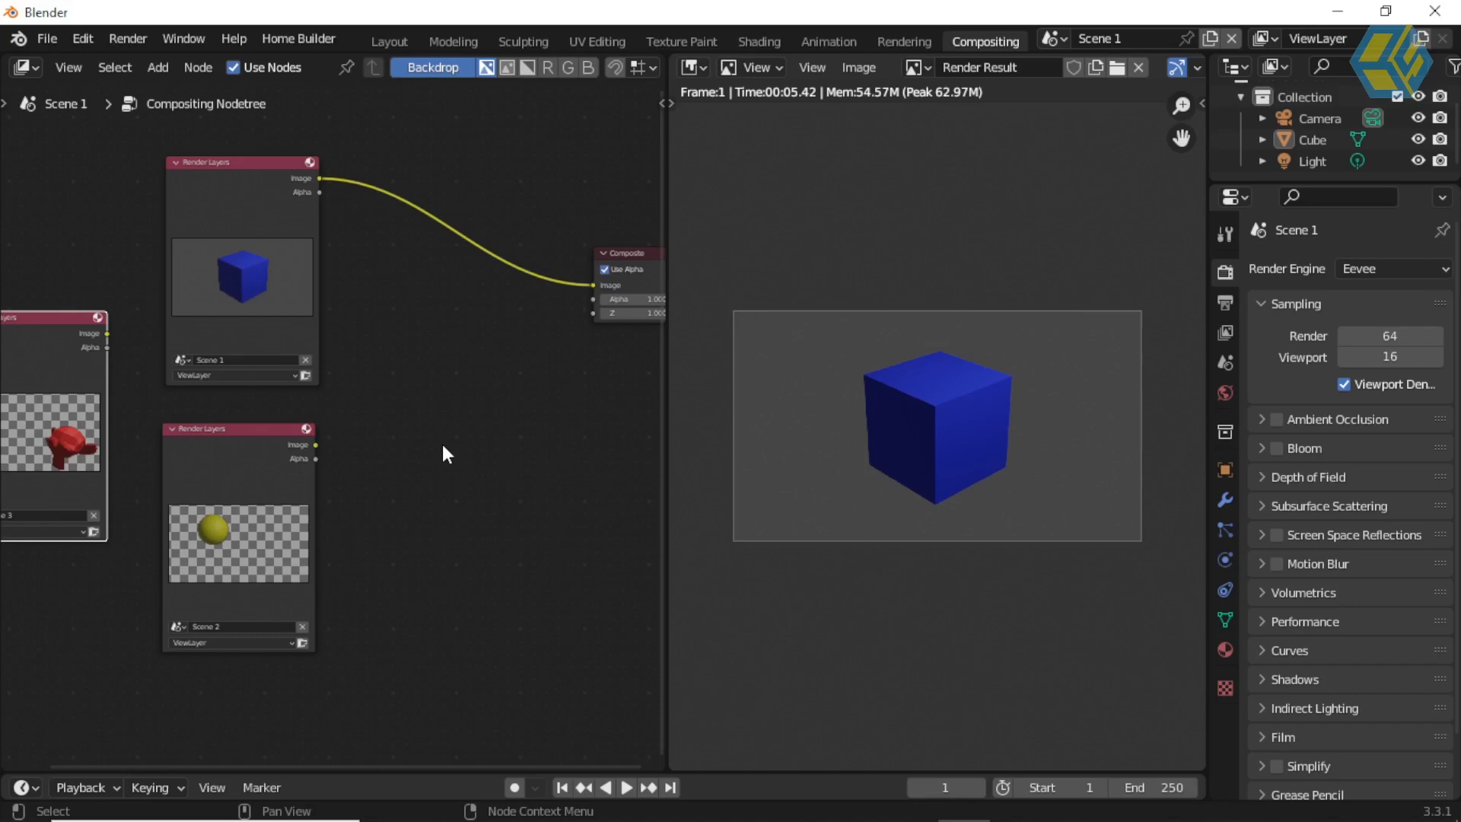
# Step: Add an Alpha Over node between the Render Layers nodes and the Composite node
pyautogui.moveTo(339, 487); pyautogui.dragTo(368, 530, button='middle')
pyautogui.scroll(2, 457, 451)
pyautogui.scroll(-2, 464, 453)
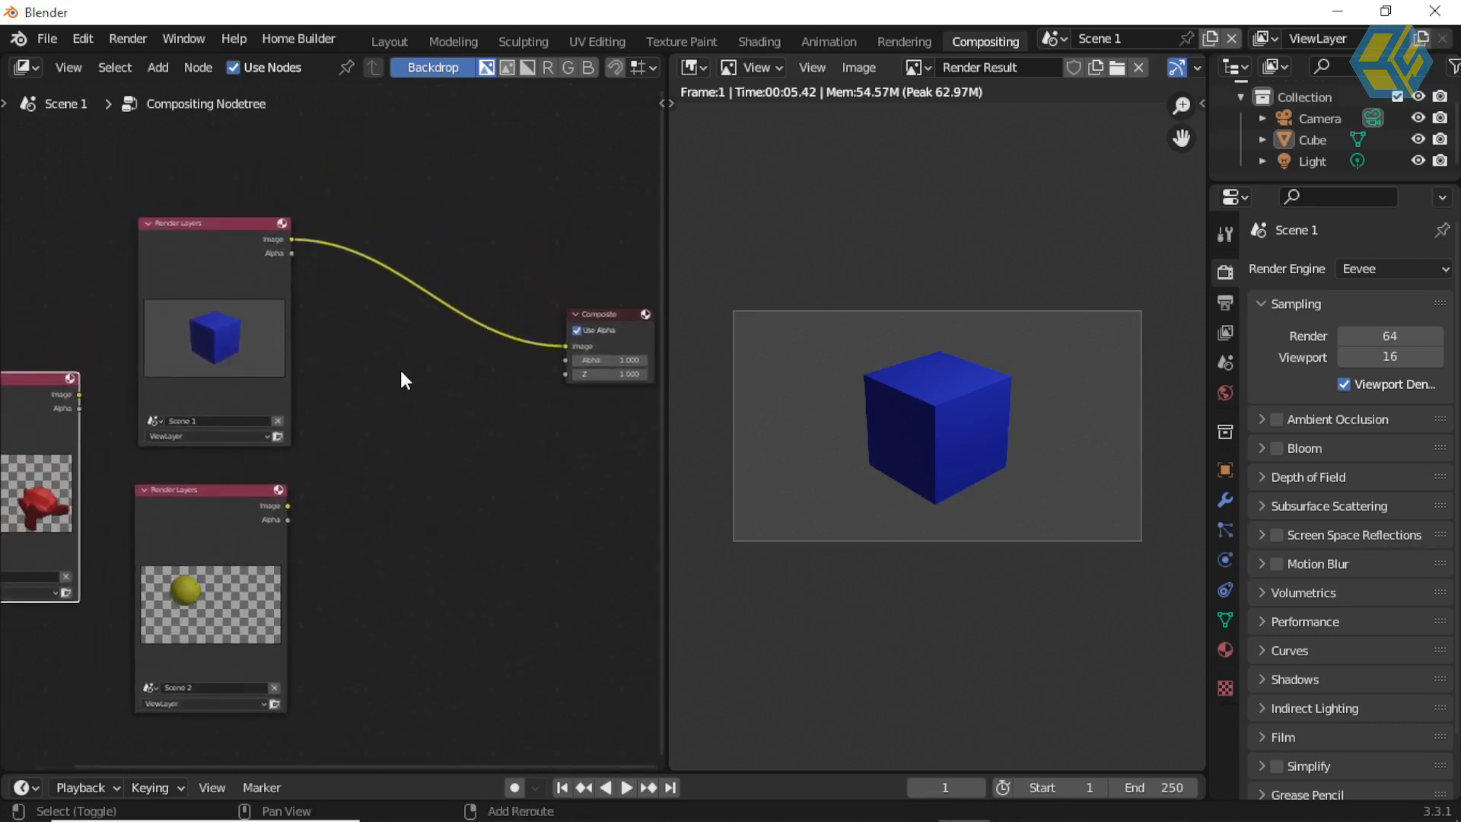
pyautogui.hotkey('shift', 'a')
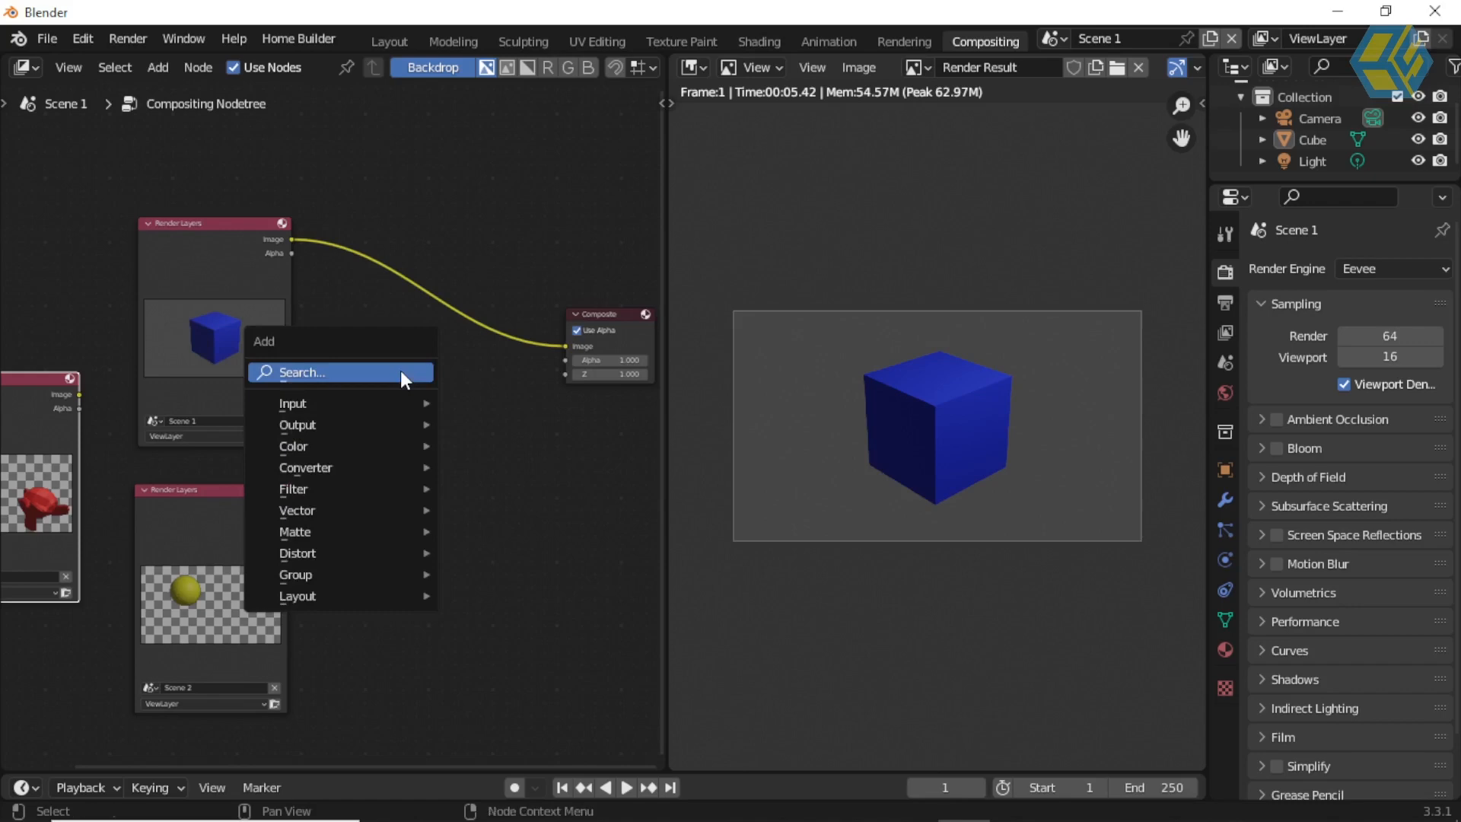
pyautogui.click(400, 371)
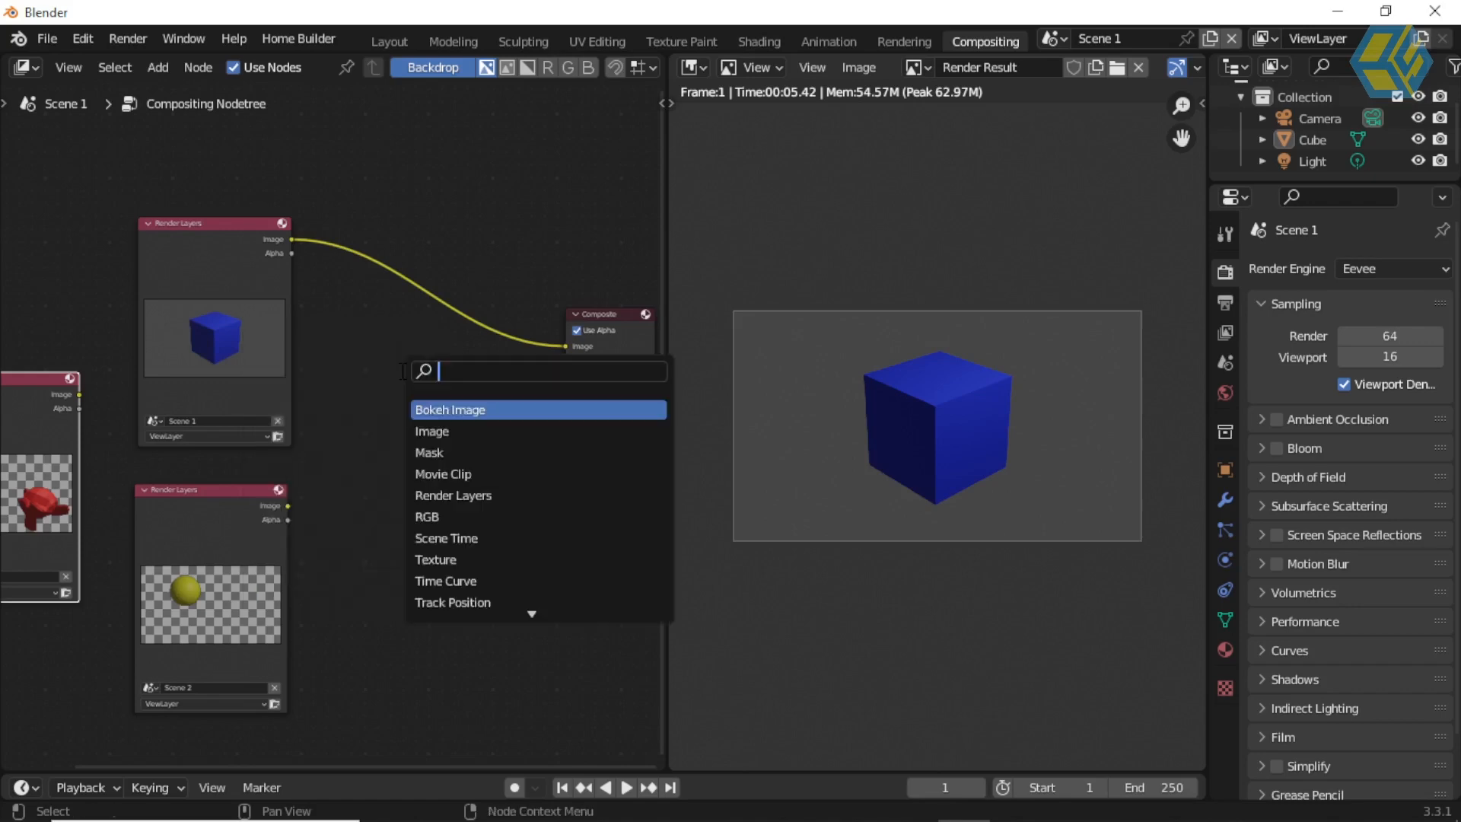
pyautogui.write('al')
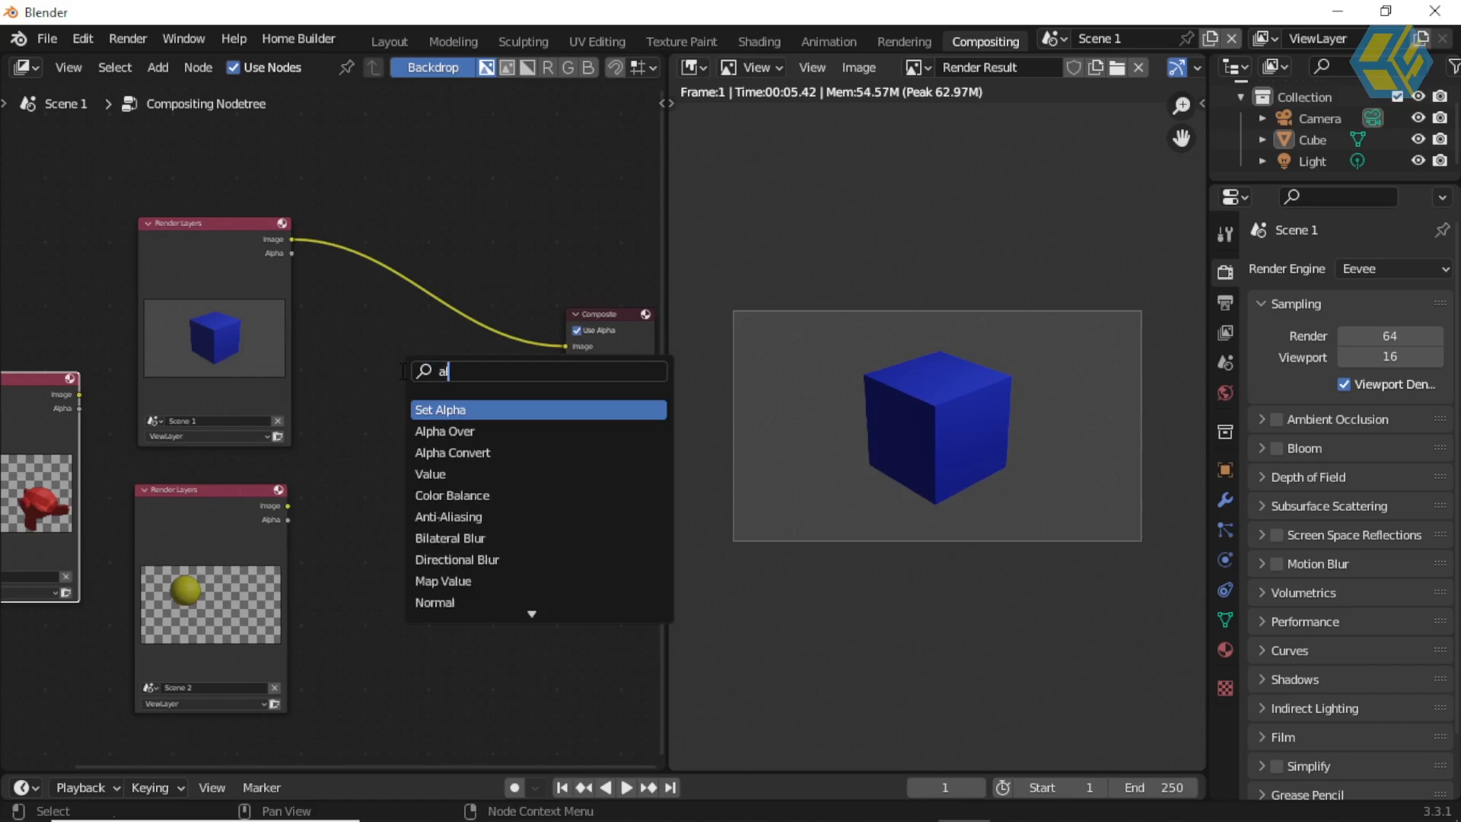
pyautogui.click(481, 434)
pyautogui.click(445, 386)
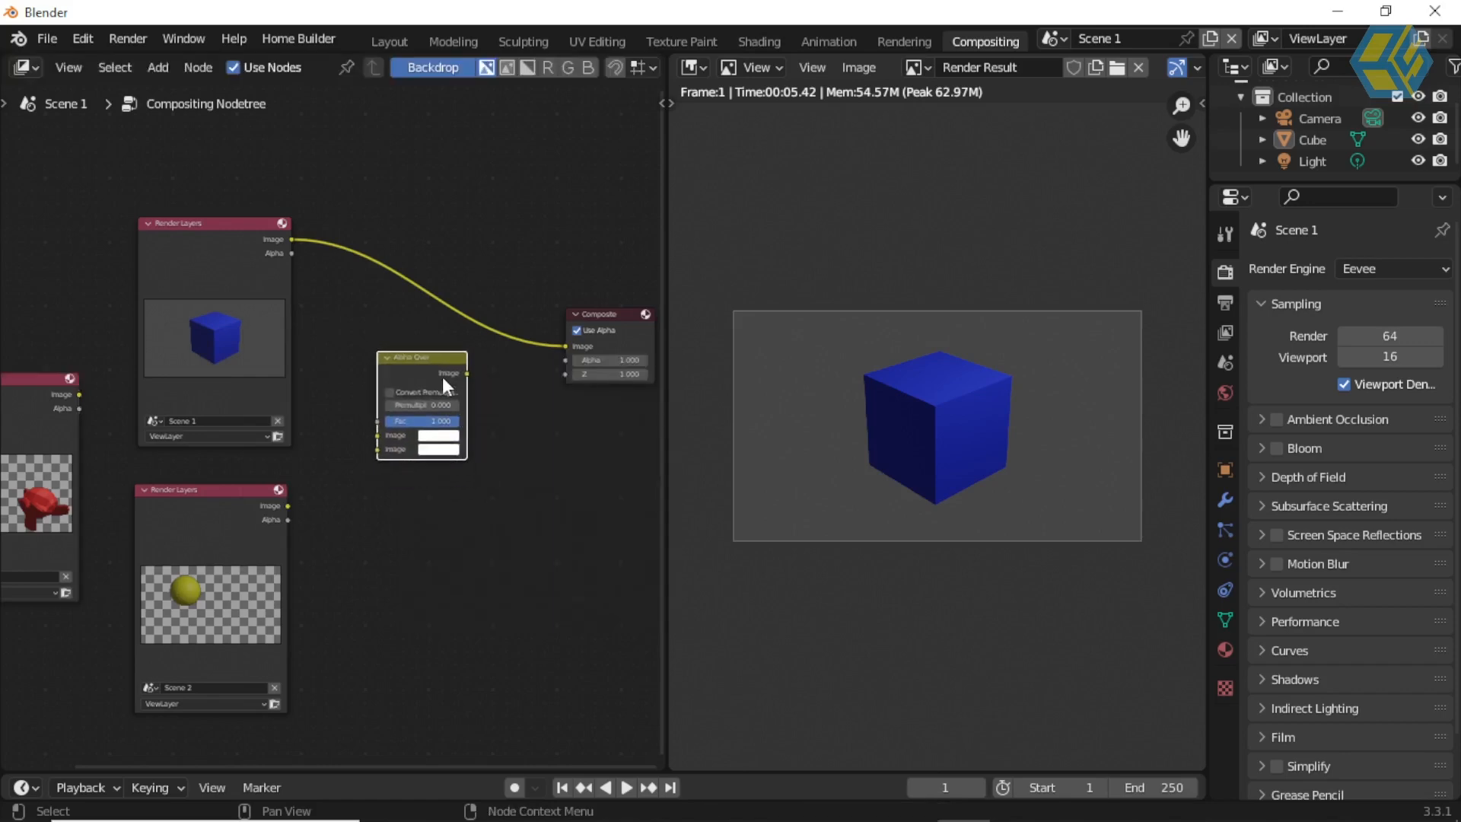
# Step: Insert the Alpha Over node into the link between the Scene 1 Render Layers node and the Composite node
pyautogui.scroll(1, 441, 377)
pyautogui.scroll(1, 441, 377)
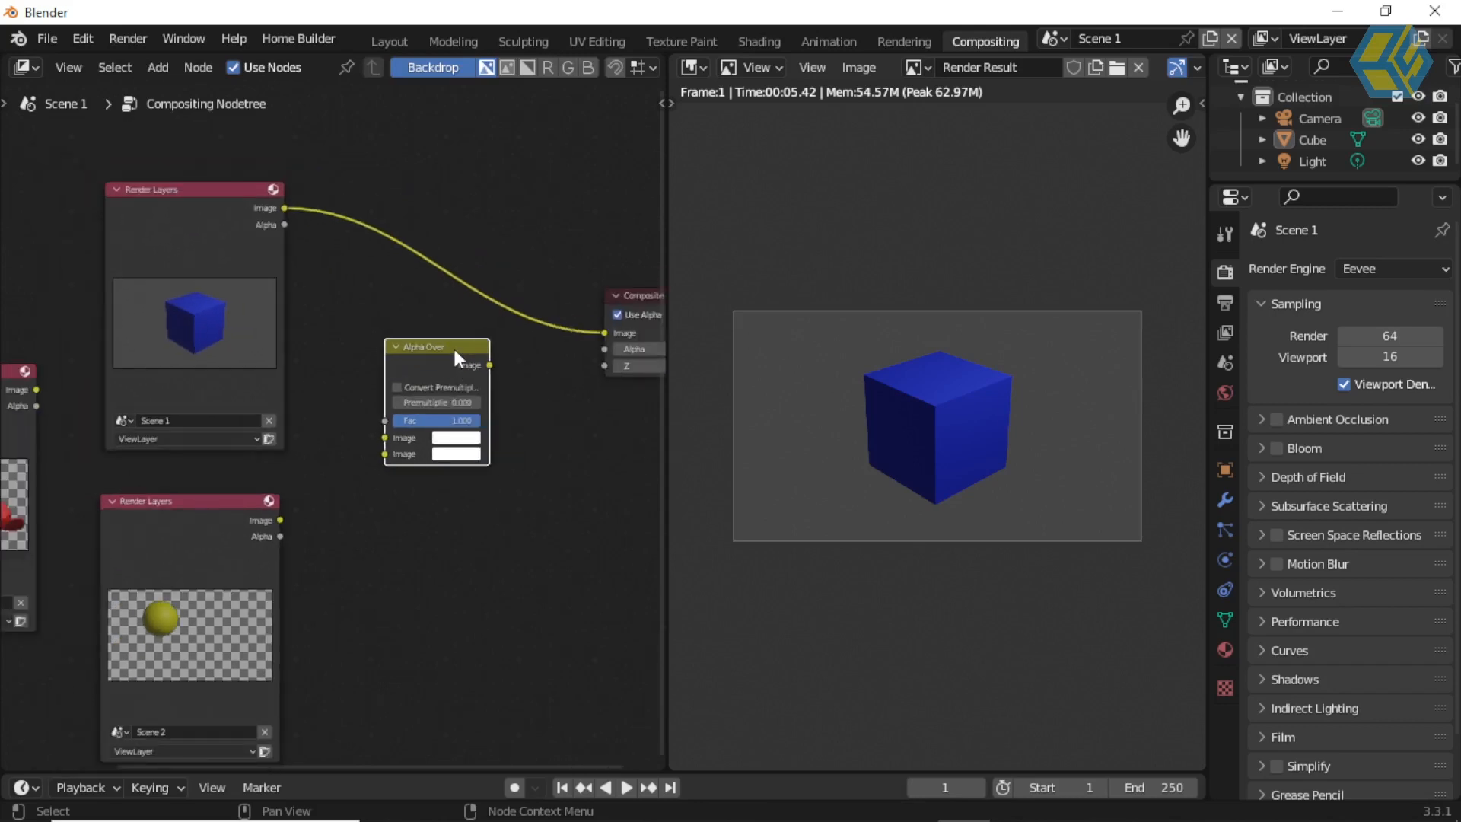
pyautogui.moveTo(454, 345); pyautogui.dragTo(474, 245)
pyautogui.scroll(-1, 456, 396)
pyautogui.scroll(-1, 455, 406)
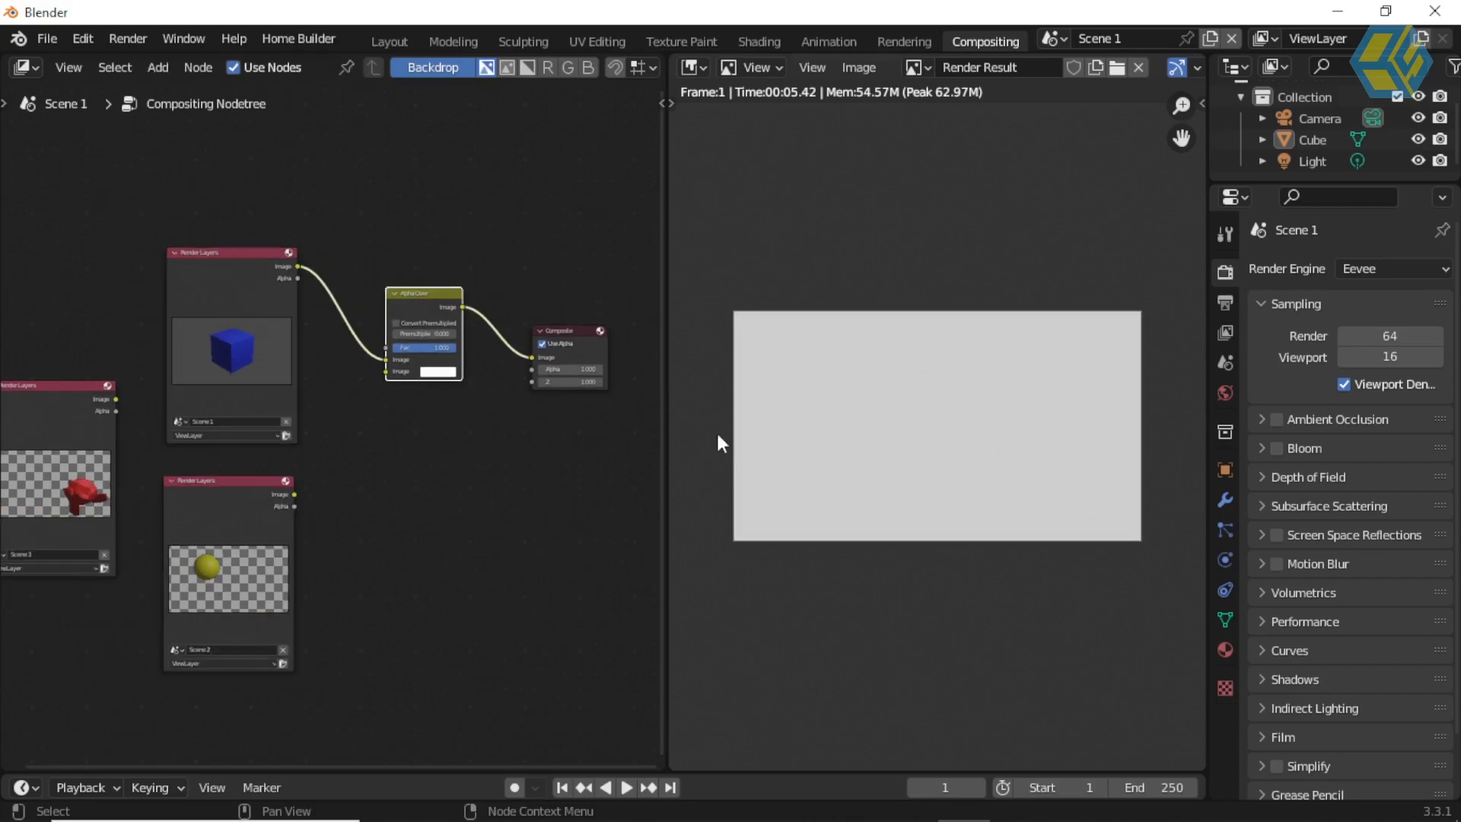
pyautogui.moveTo(458, 390)
pyautogui.mouseDown(button='middle')
pyautogui.moveTo(434, 401)
pyautogui.moveTo(473, 408)
pyautogui.mouseUp(button='middle')
pyautogui.scroll(2, 487, 411)
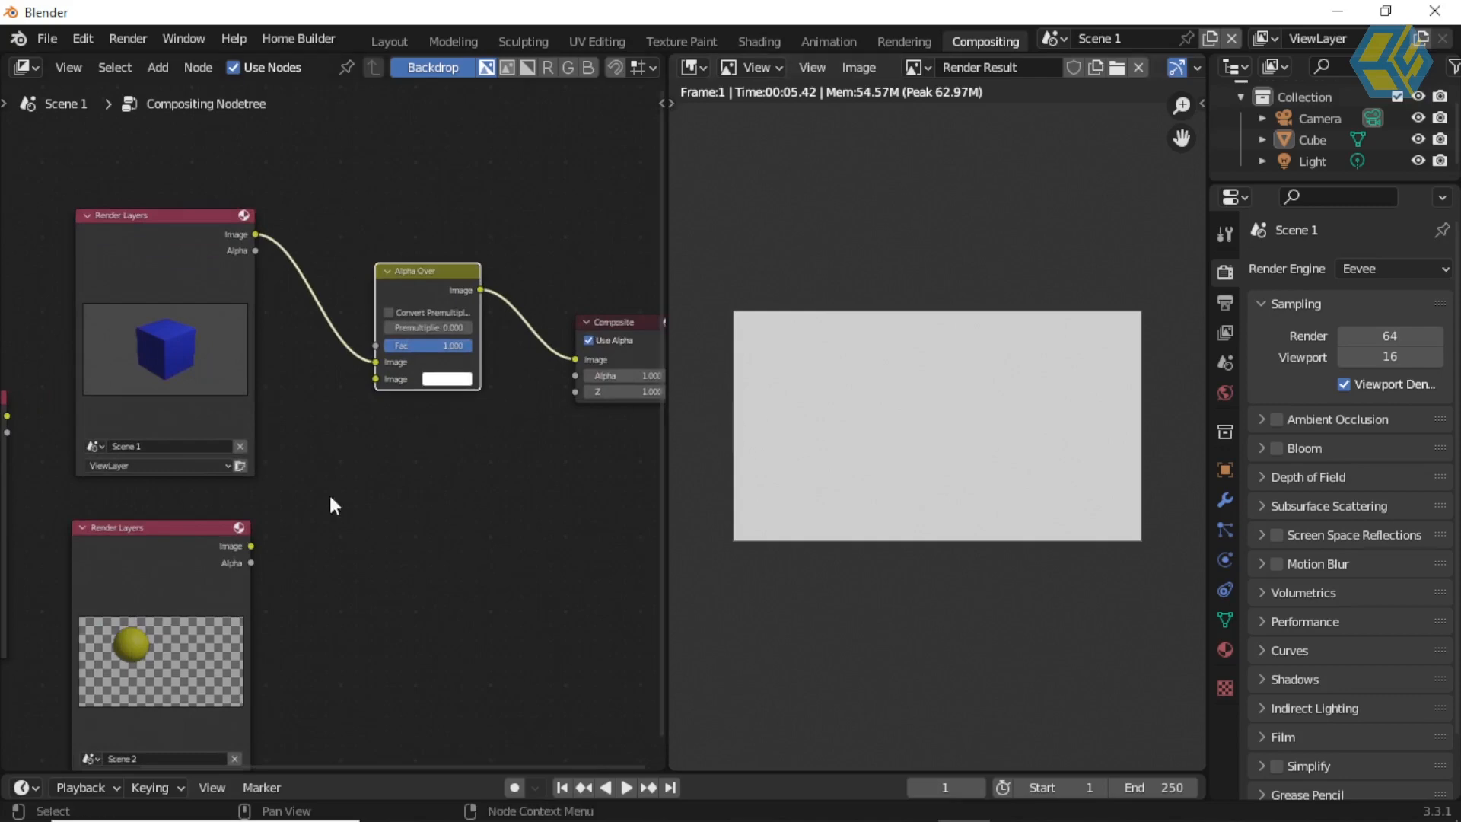
# Step: Connect the Image output of the Scene 2 Render Layers node to the second Image input of Alpha Over
pyautogui.moveTo(279, 487); pyautogui.dragTo(326, 330, button='middle')
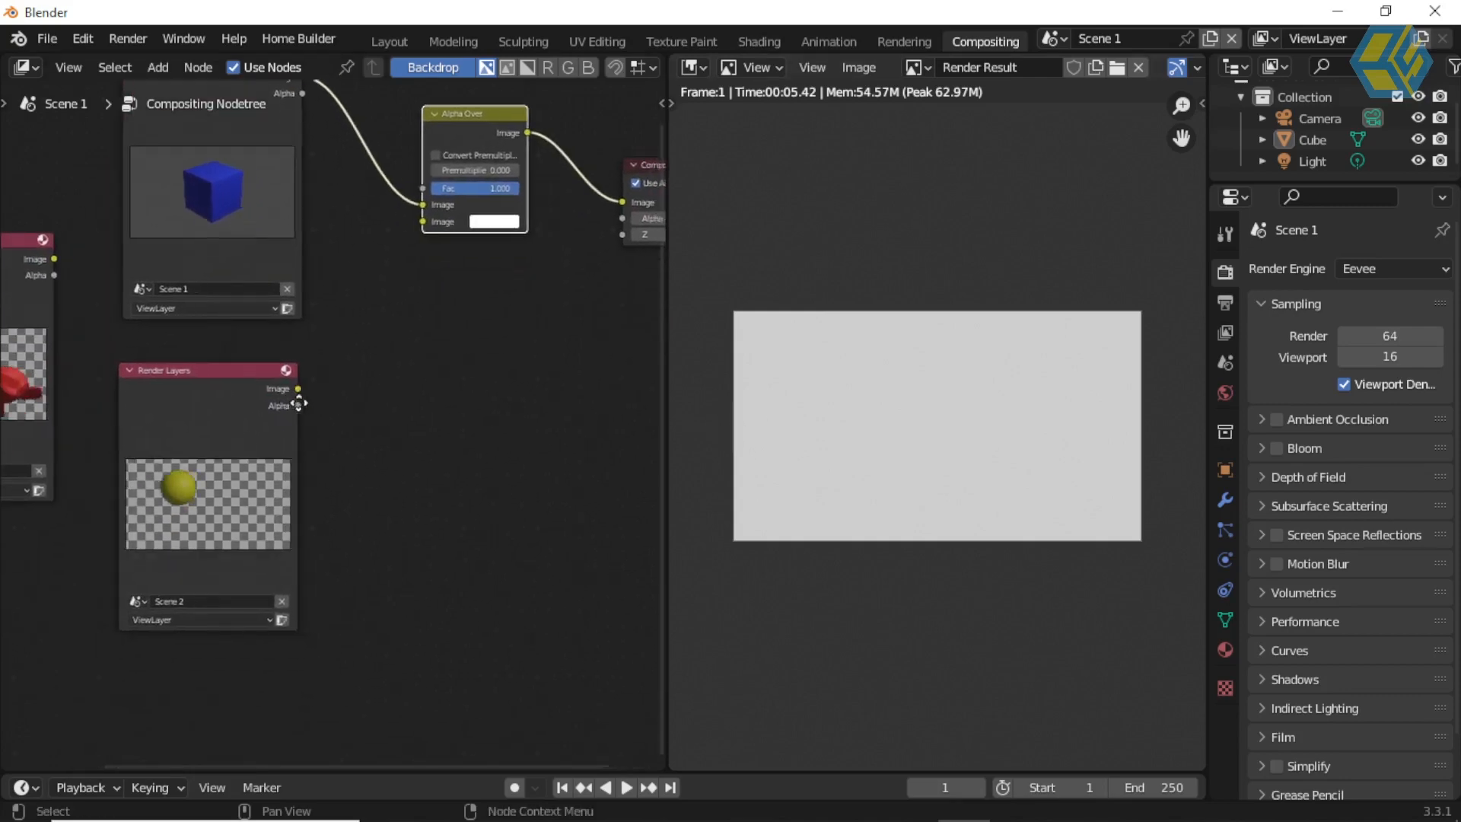
pyautogui.scroll(1, 295, 433)
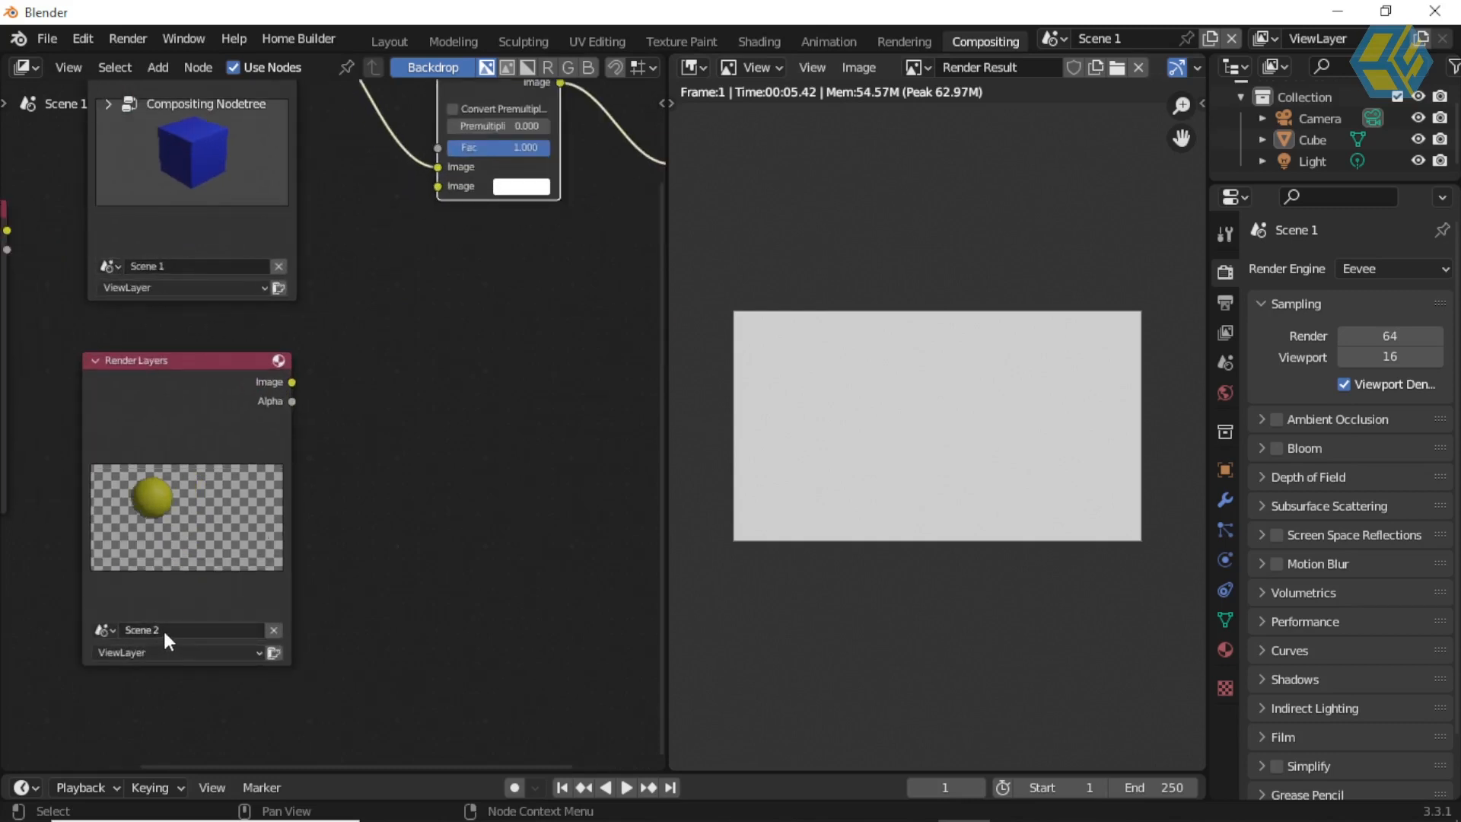
pyautogui.scroll(1, 425, 448)
pyautogui.moveTo(424, 448); pyautogui.dragTo(390, 491, button='middle')
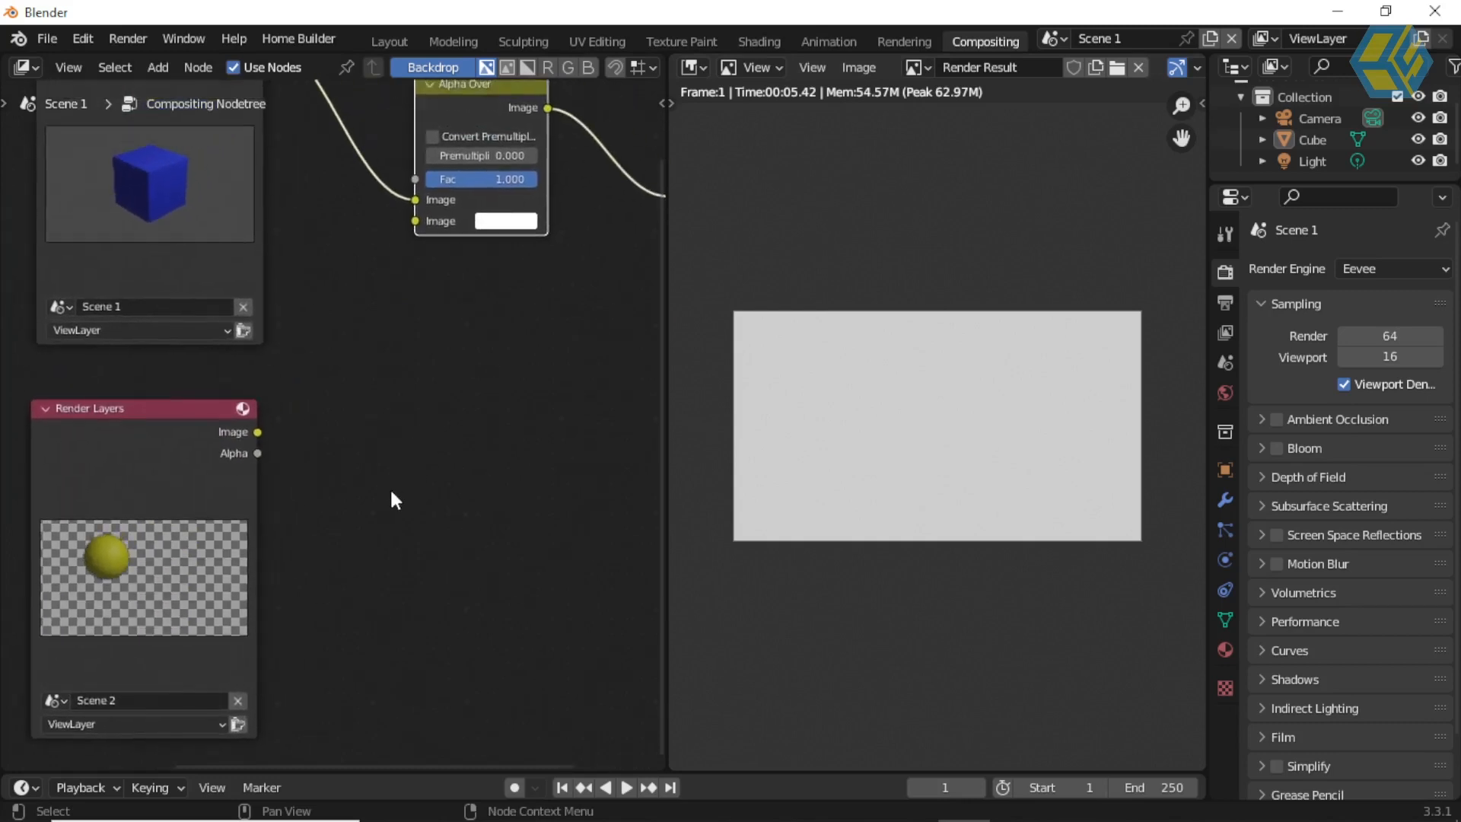
pyautogui.moveTo(258, 432); pyautogui.dragTo(415, 221)
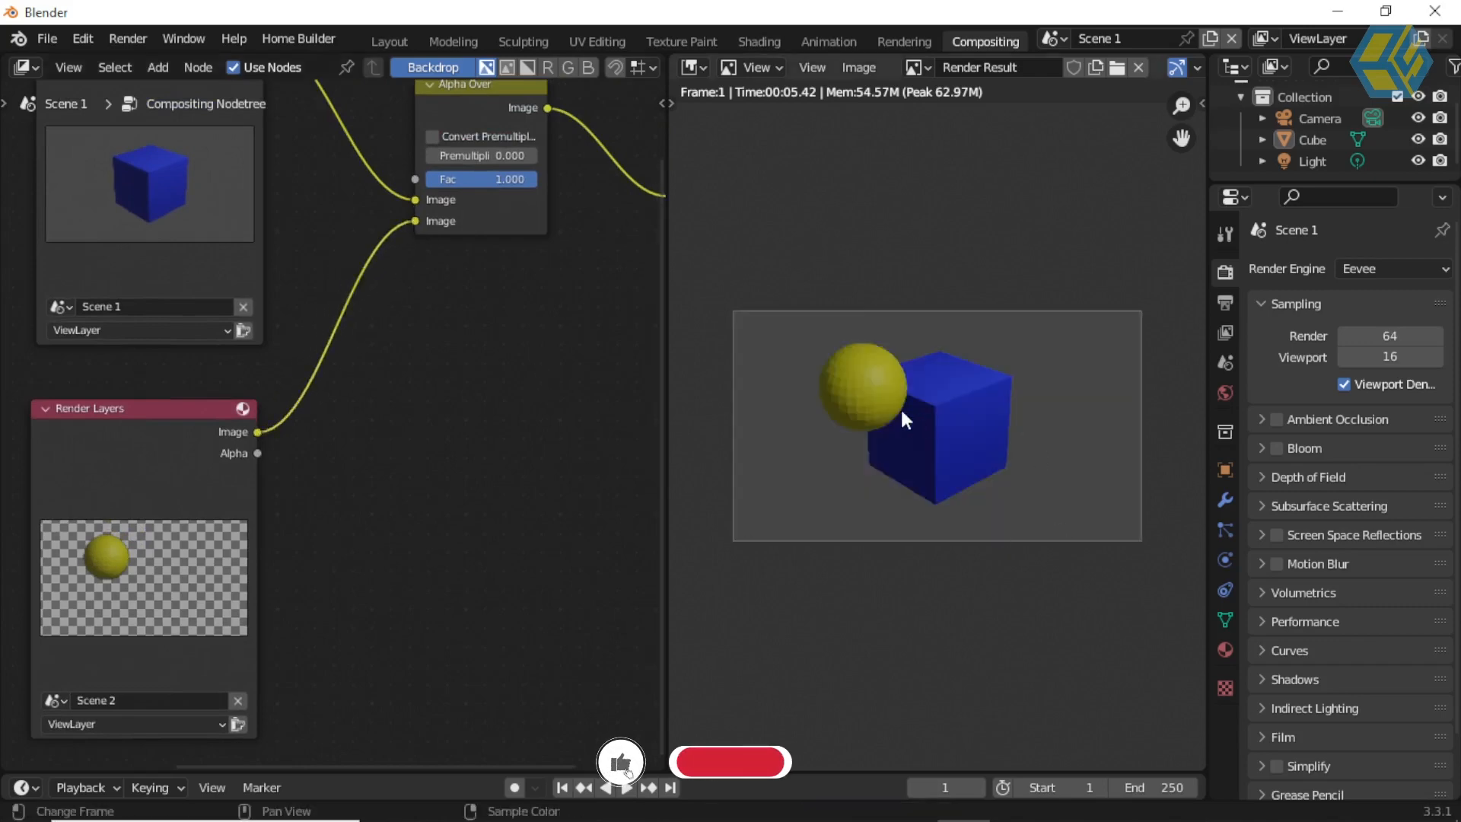
# Step: Swap the Alpha Over inputs so Scene 2 feeds the first Image socket and Scene 1 the second
pyautogui.moveTo(333, 546); pyautogui.dragTo(423, 551, button='middle')
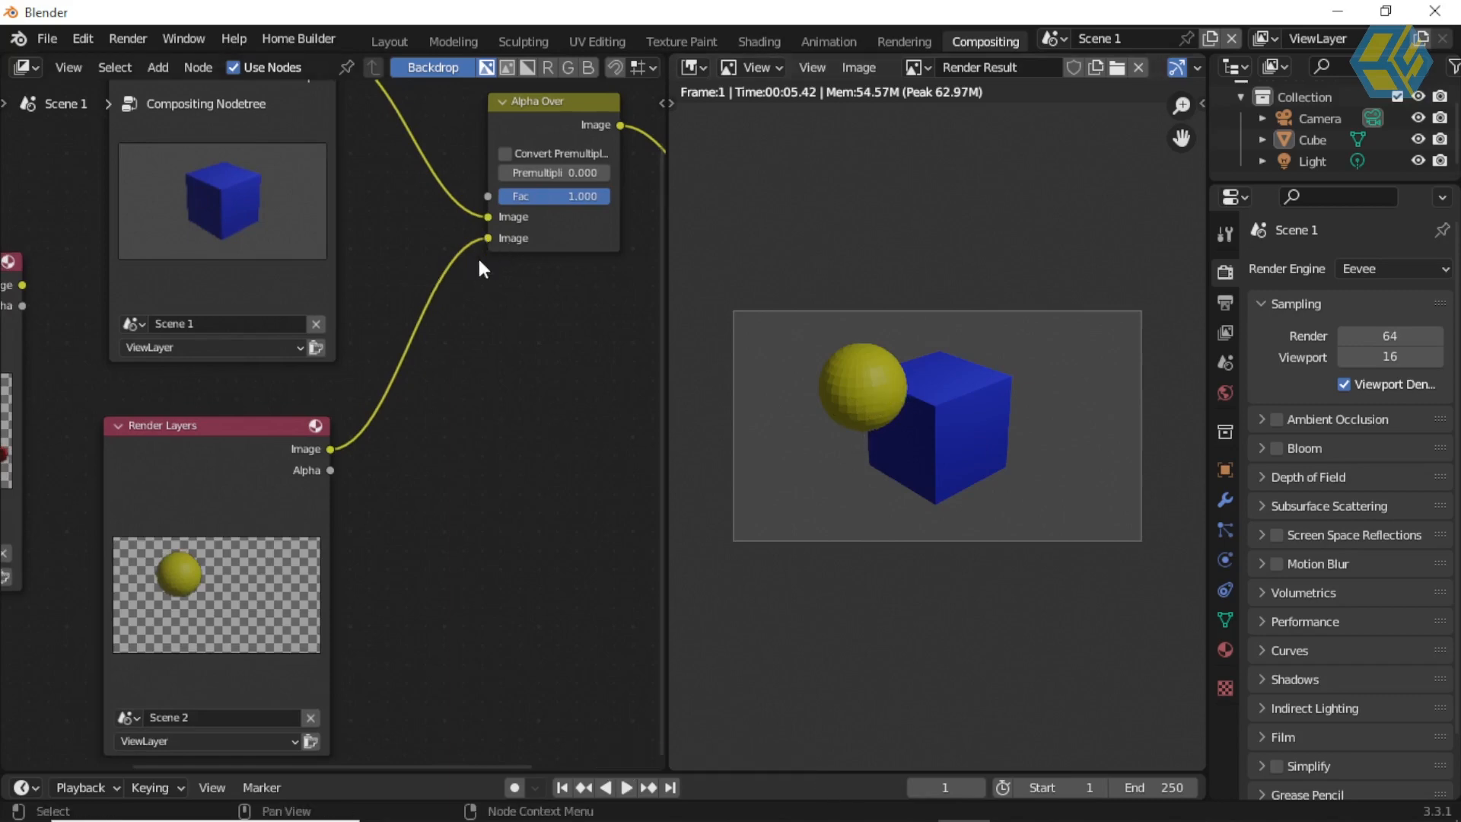
pyautogui.moveTo(487, 217)
pyautogui.mouseDown()
pyautogui.moveTo(431, 226)
pyautogui.moveTo(486, 216)
pyautogui.mouseUp()
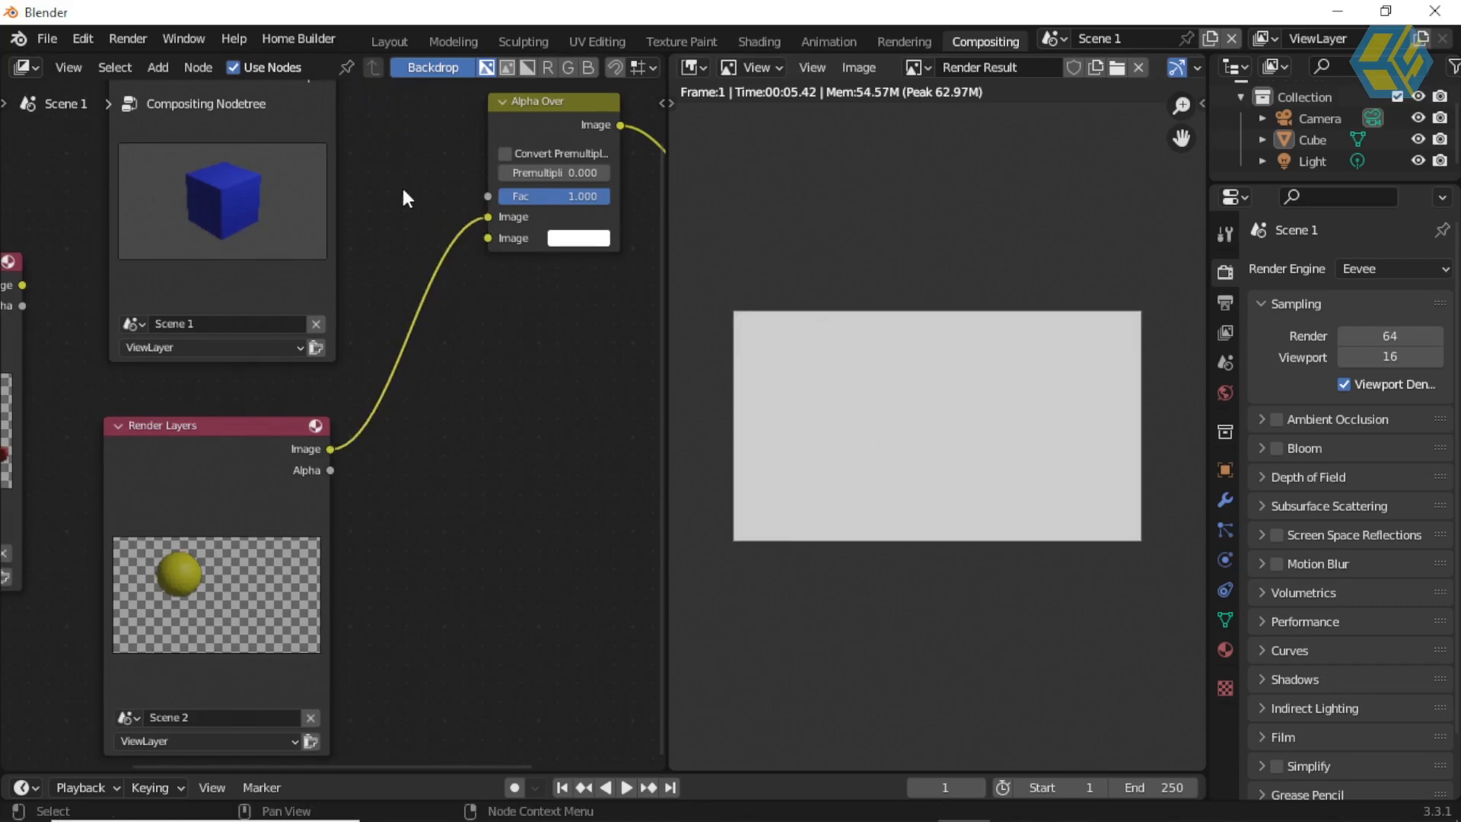
pyautogui.moveTo(416, 179); pyautogui.dragTo(419, 308, button='middle')
pyautogui.moveTo(339, 182); pyautogui.dragTo(490, 366)
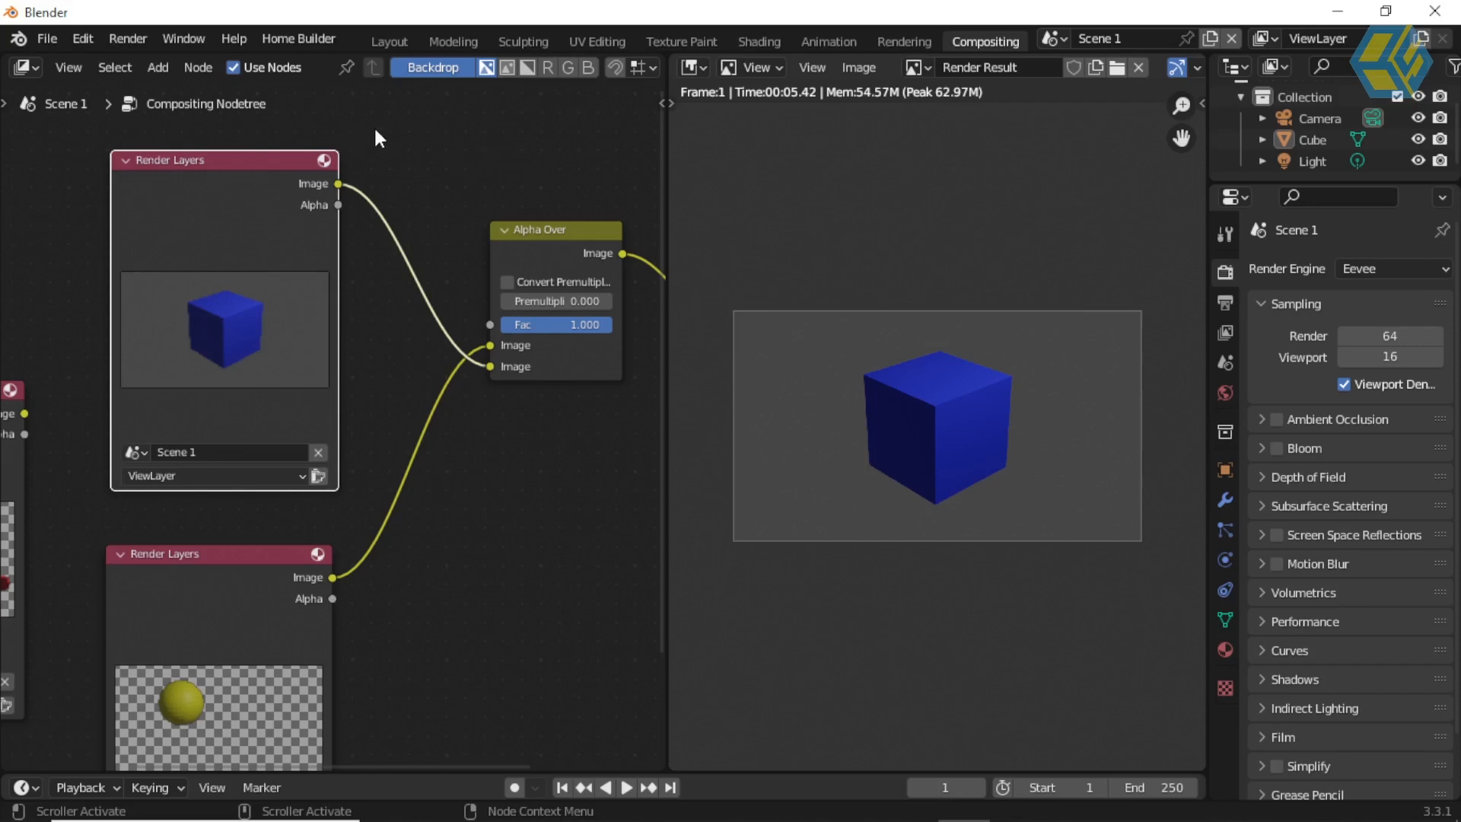
# Step: Switch the node editor area to the 3D Viewport and look at Scene 1 through the camera
pyautogui.click(28, 68)
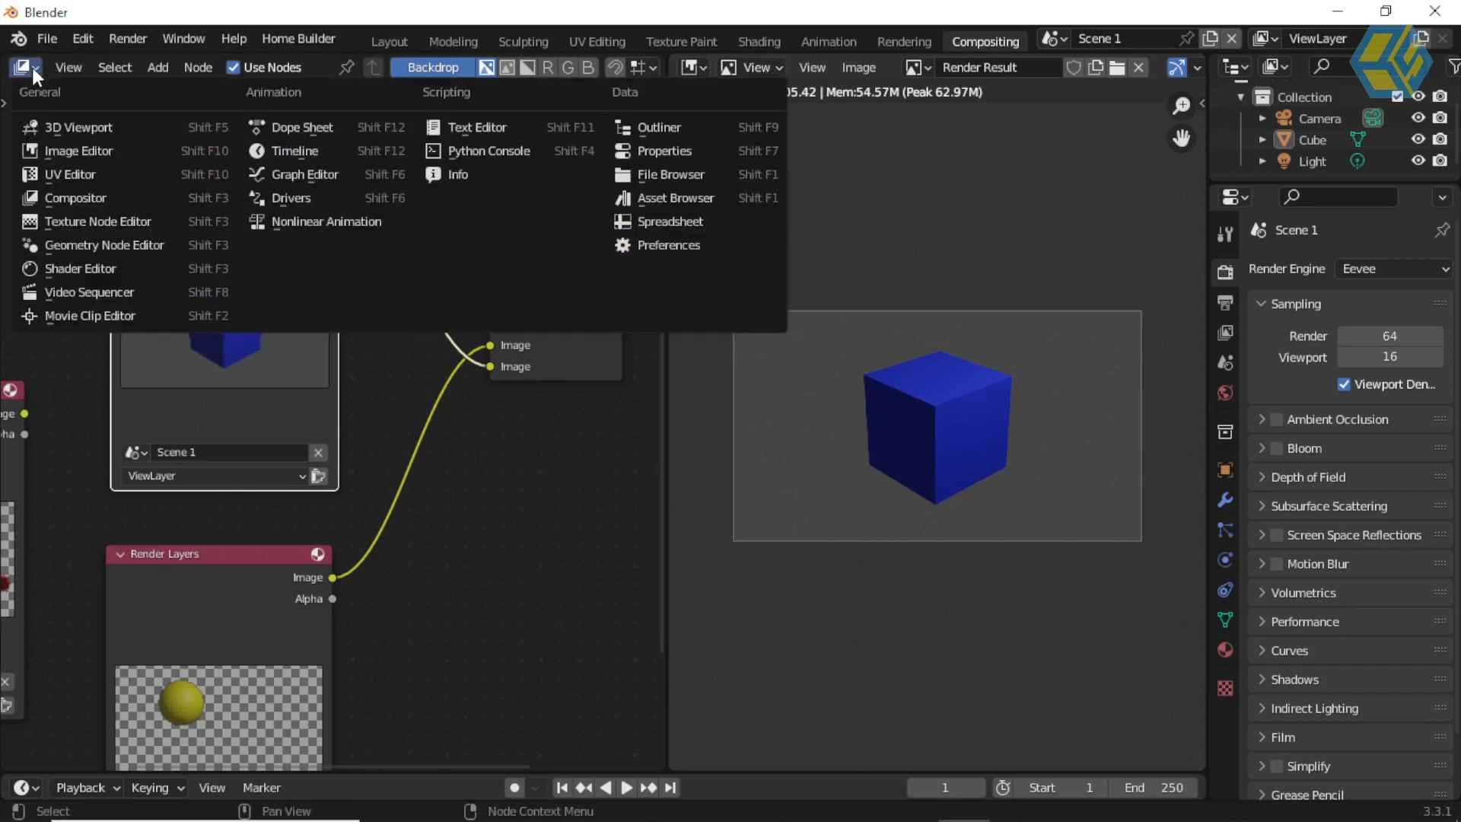
pyautogui.click(62, 124)
pyautogui.moveTo(429, 403); pyautogui.dragTo(389, 456, button='middle')
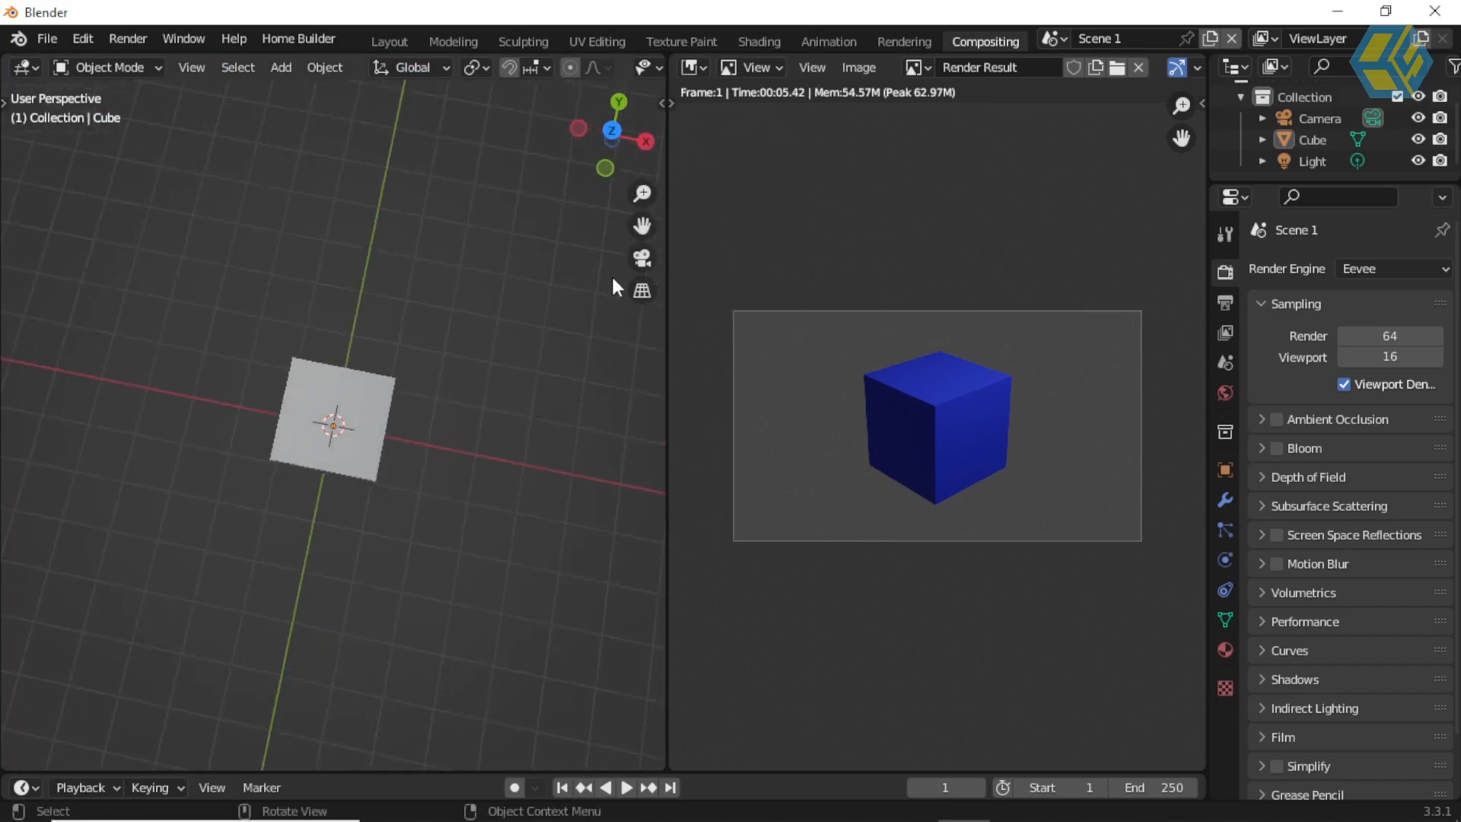
pyautogui.click(642, 259)
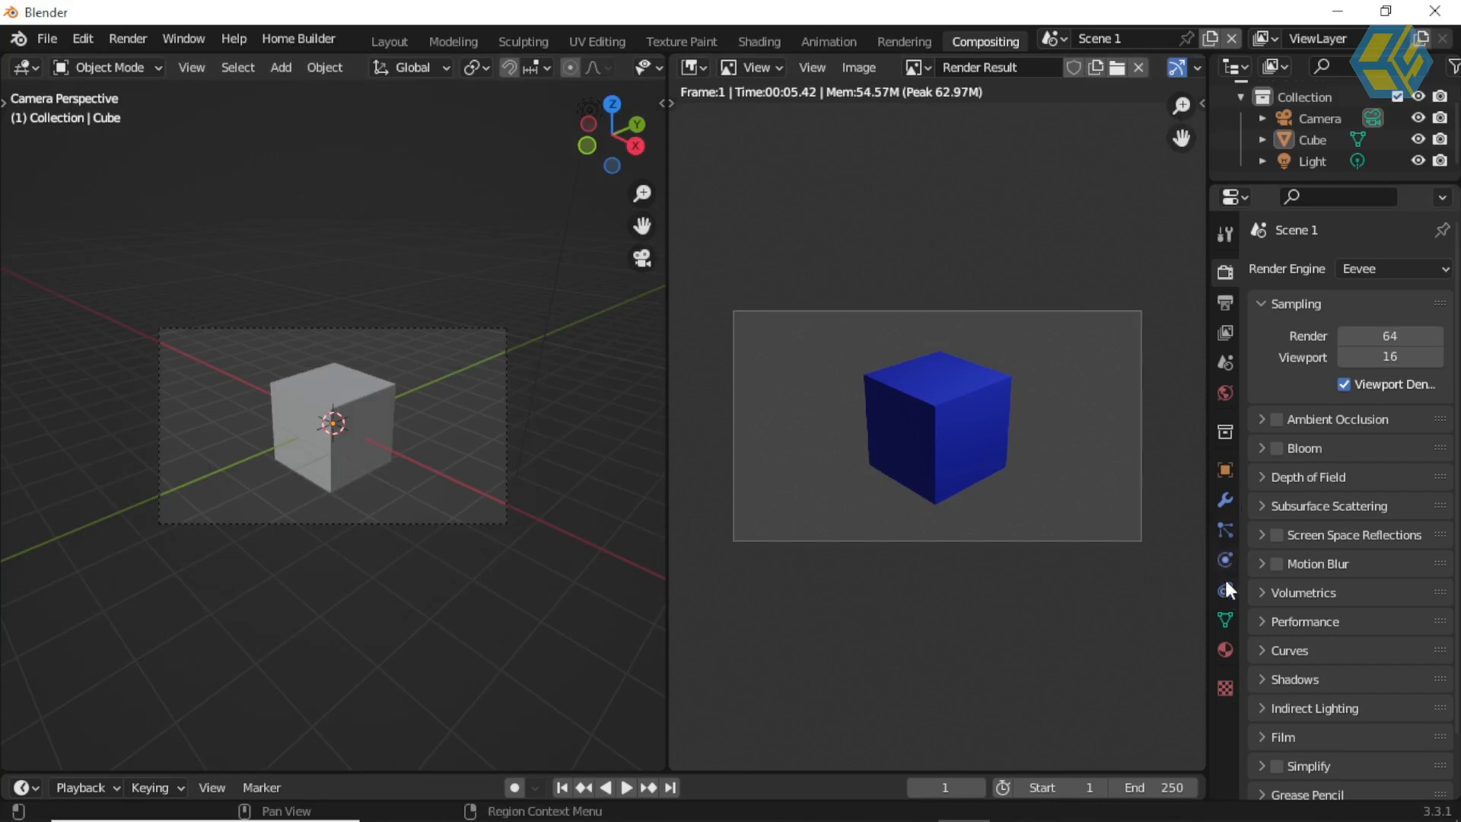
# Step: Enable the Transparent film option in Scene 1's render settings
pyautogui.scroll(-3, 1306, 681)
pyautogui.click(1263, 667)
pyautogui.scroll(-3, 1294, 671)
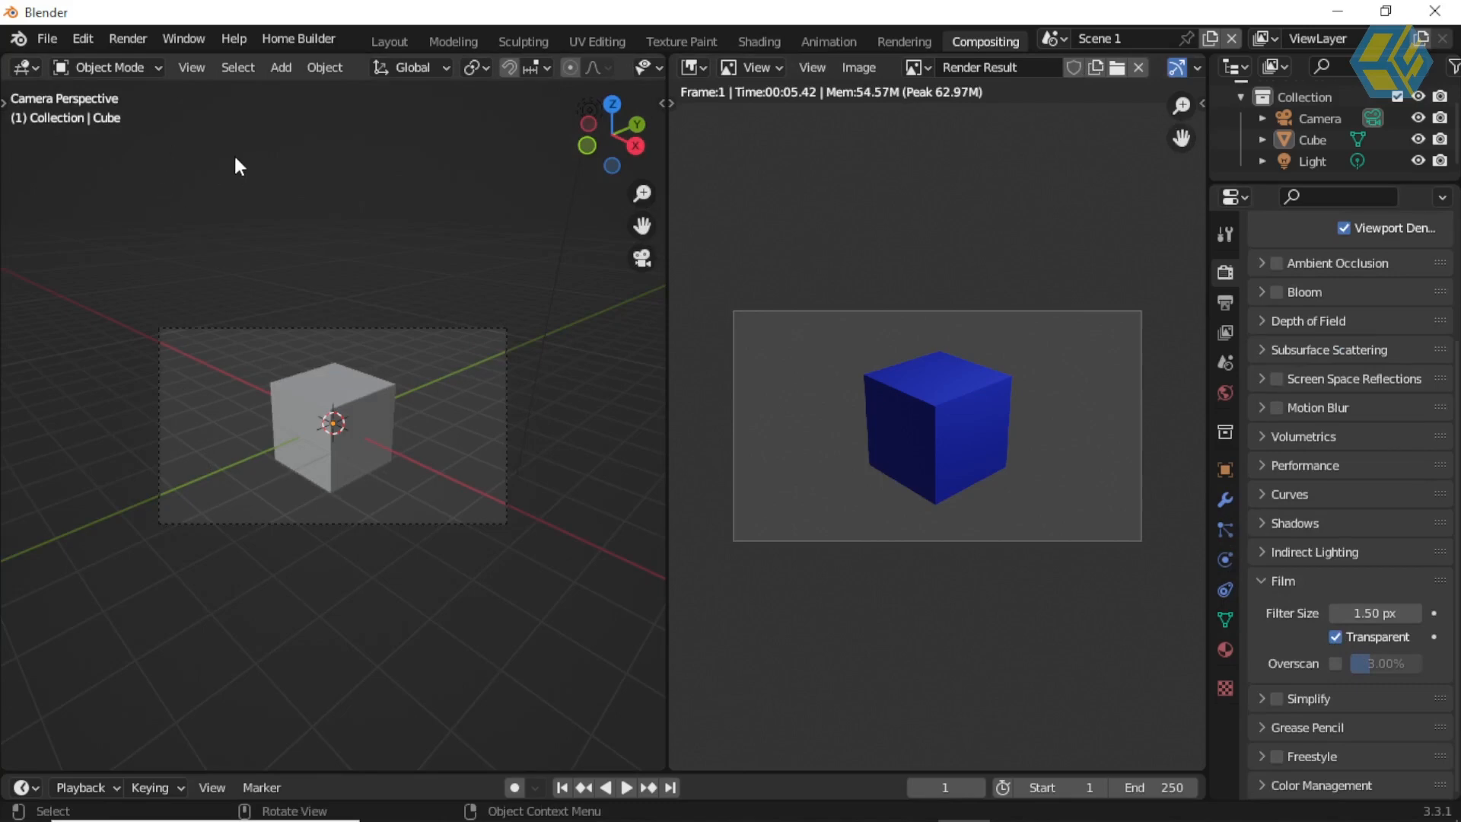
# Step: Render the image of Scene 1 with the transparent background and close the render window
pyautogui.click(128, 39)
pyautogui.click(198, 84)
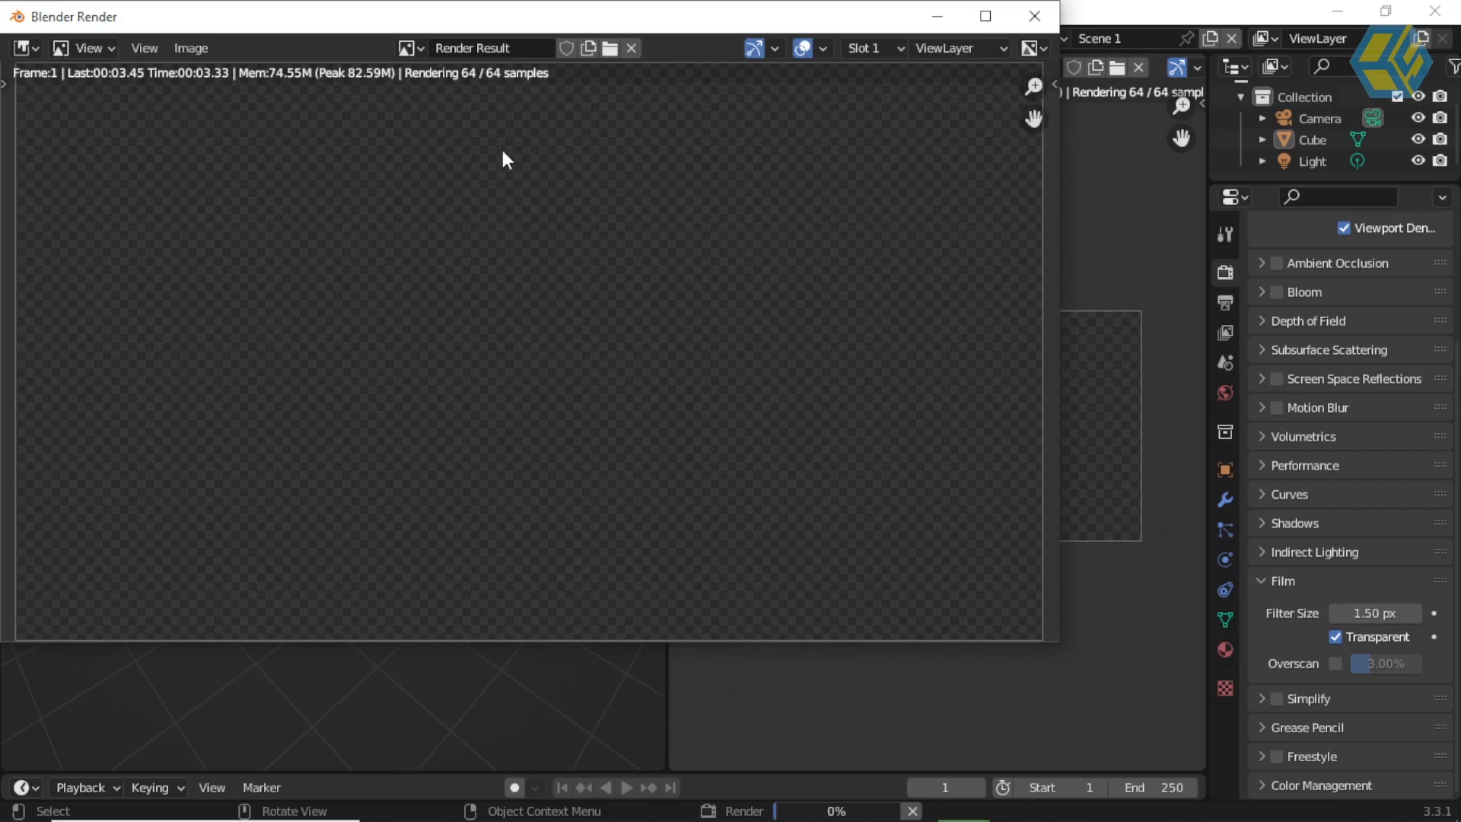
pyautogui.scroll(-4, 573, 272)
pyautogui.moveTo(548, 281); pyautogui.dragTo(534, 283, button='middle')
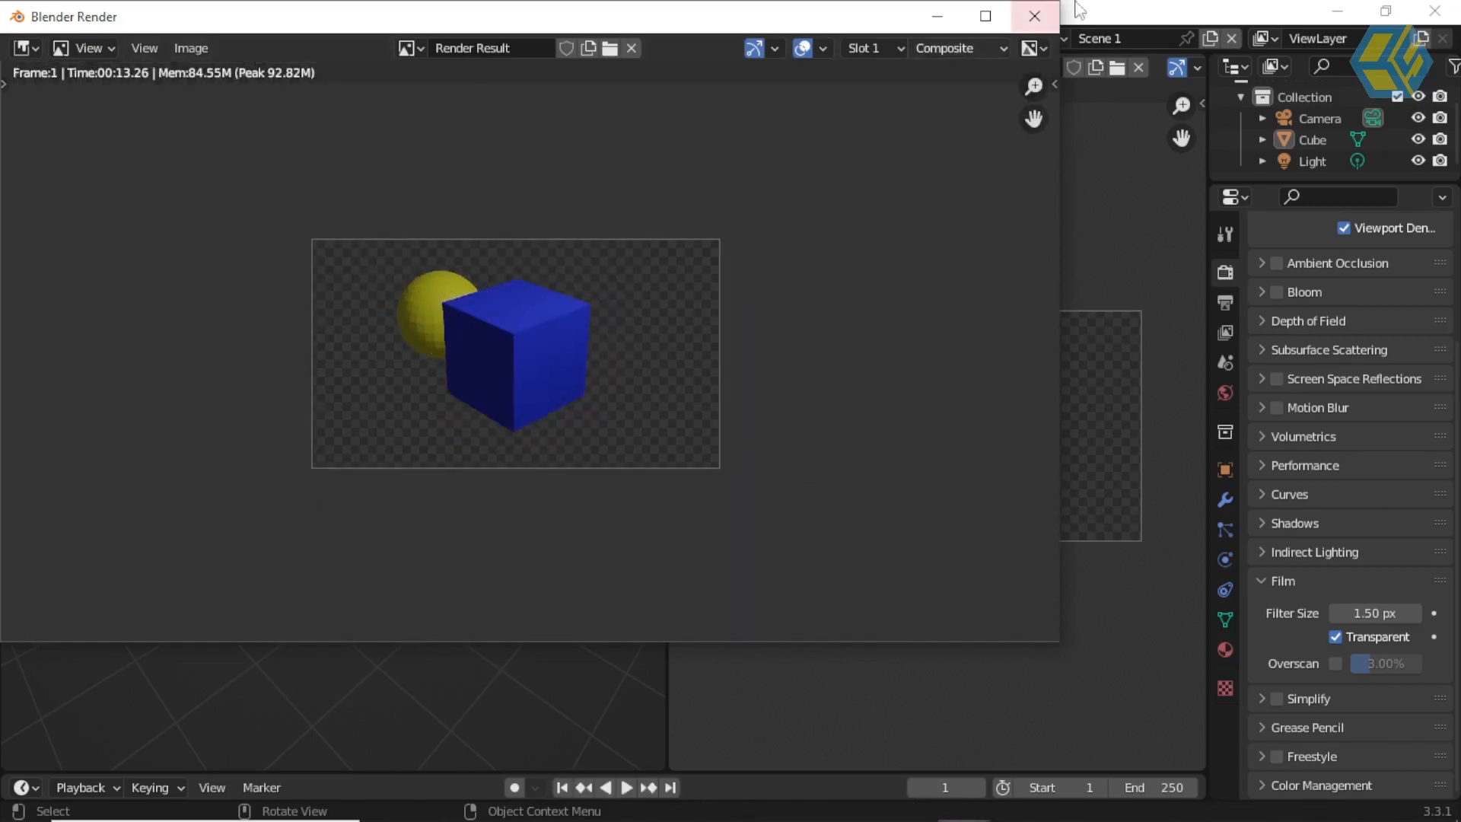
pyautogui.click(1045, 17)
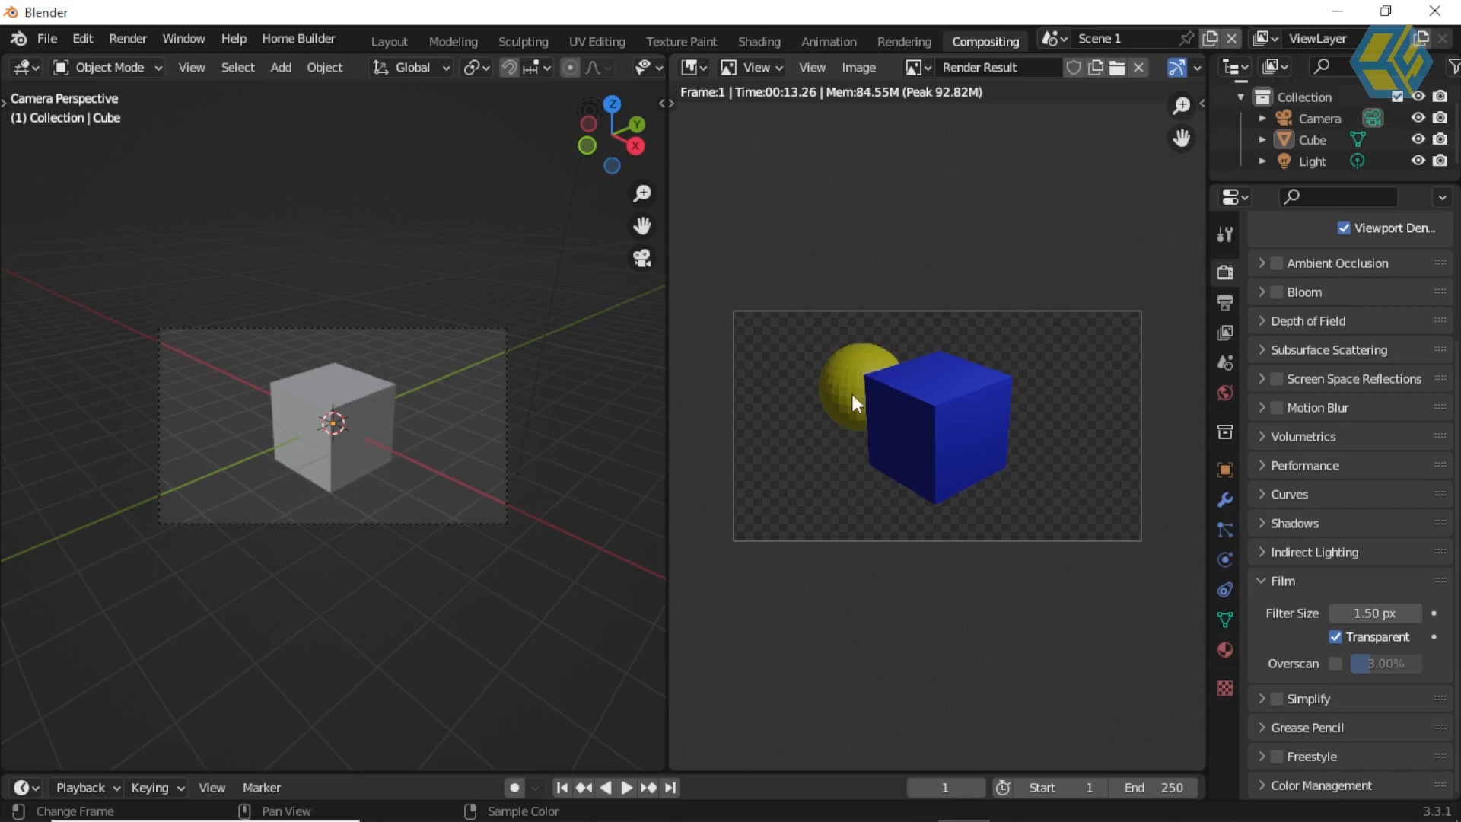
# Step: Switch the 3D Viewport area back to the Compositor
pyautogui.click(28, 68)
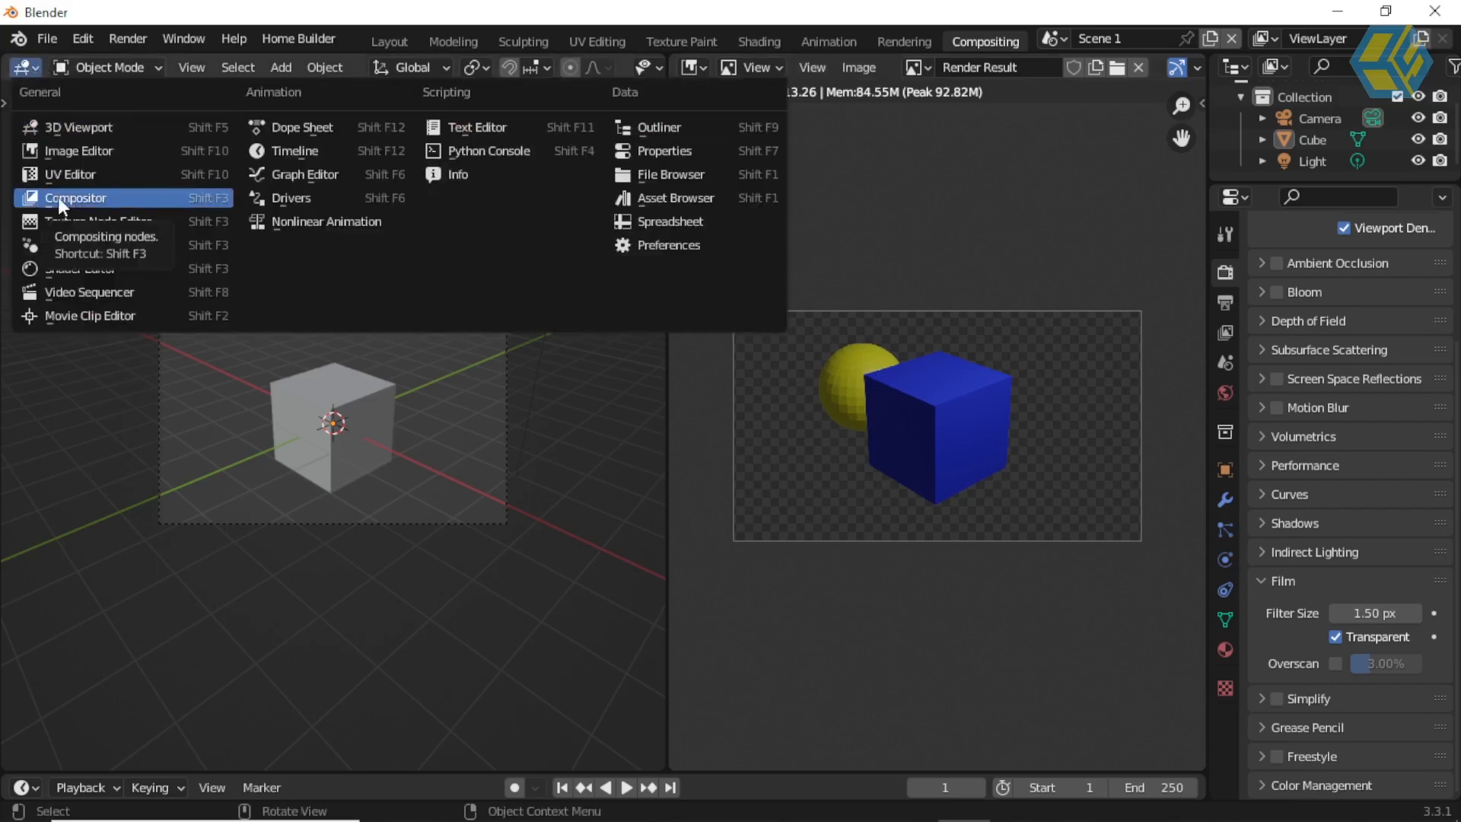
pyautogui.click(37, 67)
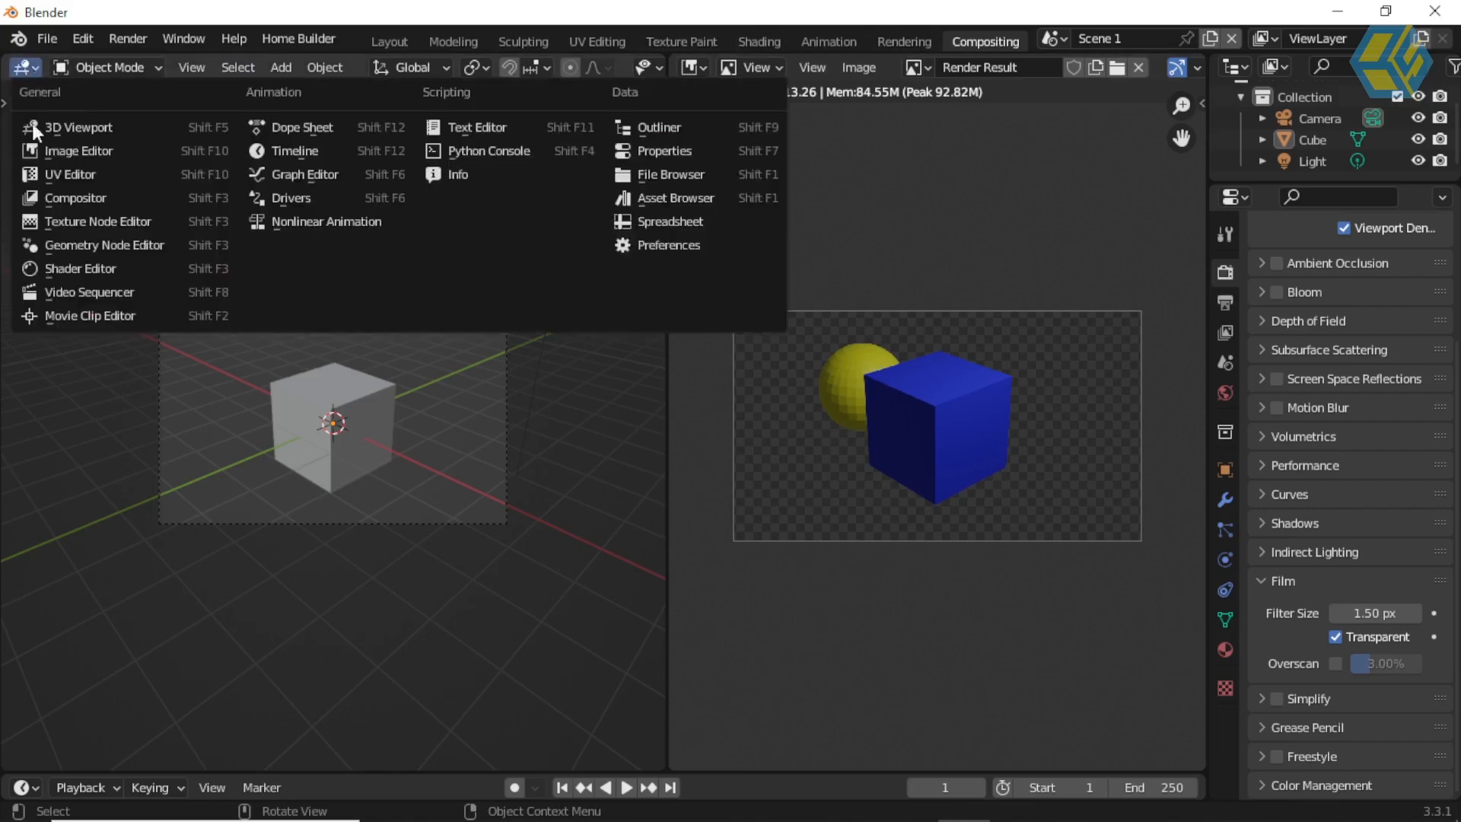
pyautogui.click(50, 194)
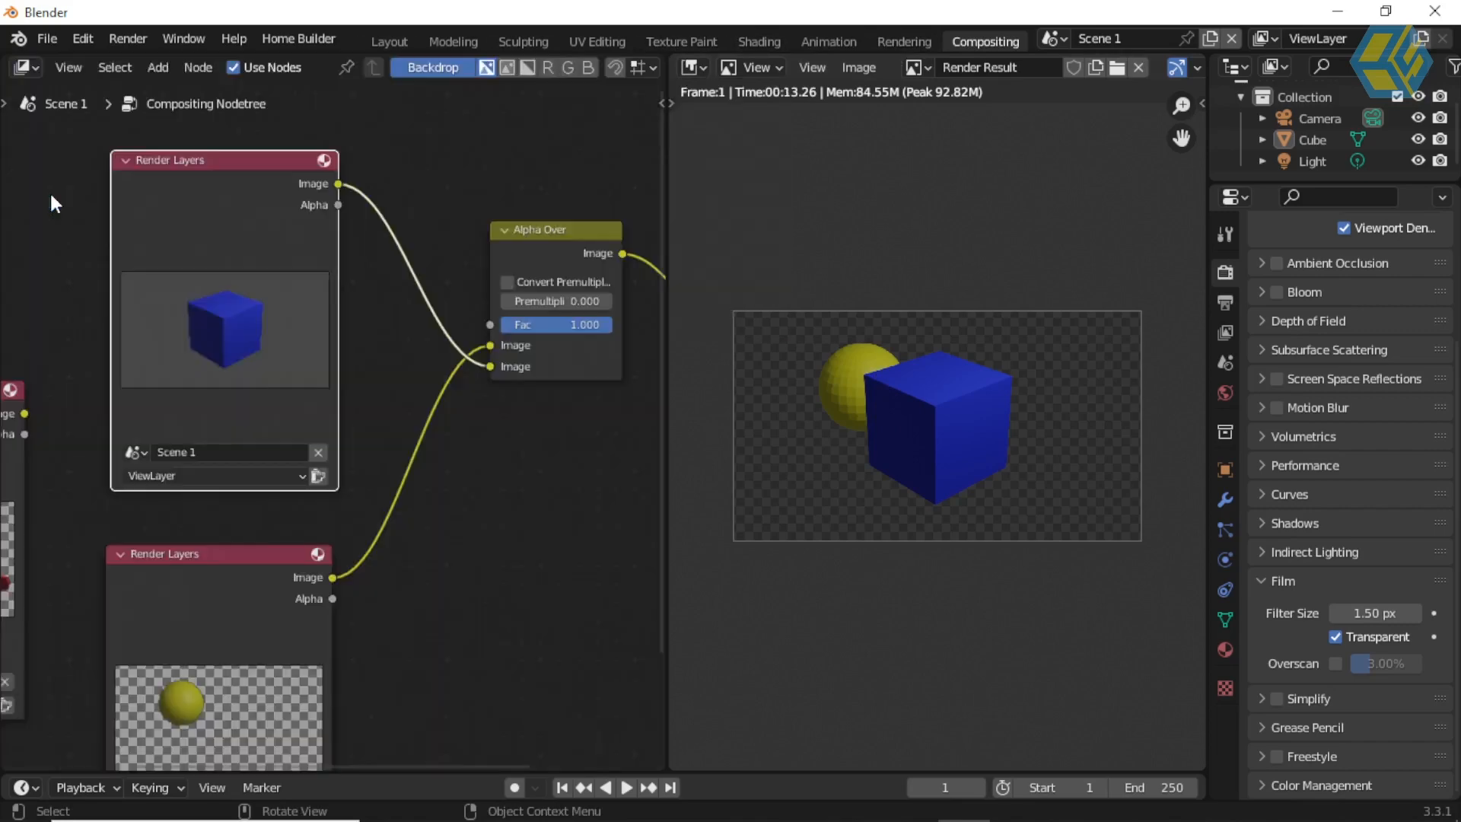
# Step: Swap the Alpha Over inputs to put Scene 2 on top, and swap them back with Scene 1 in the second Image socket
pyautogui.scroll(-1, 313, 335)
pyautogui.scroll(3, 319, 358)
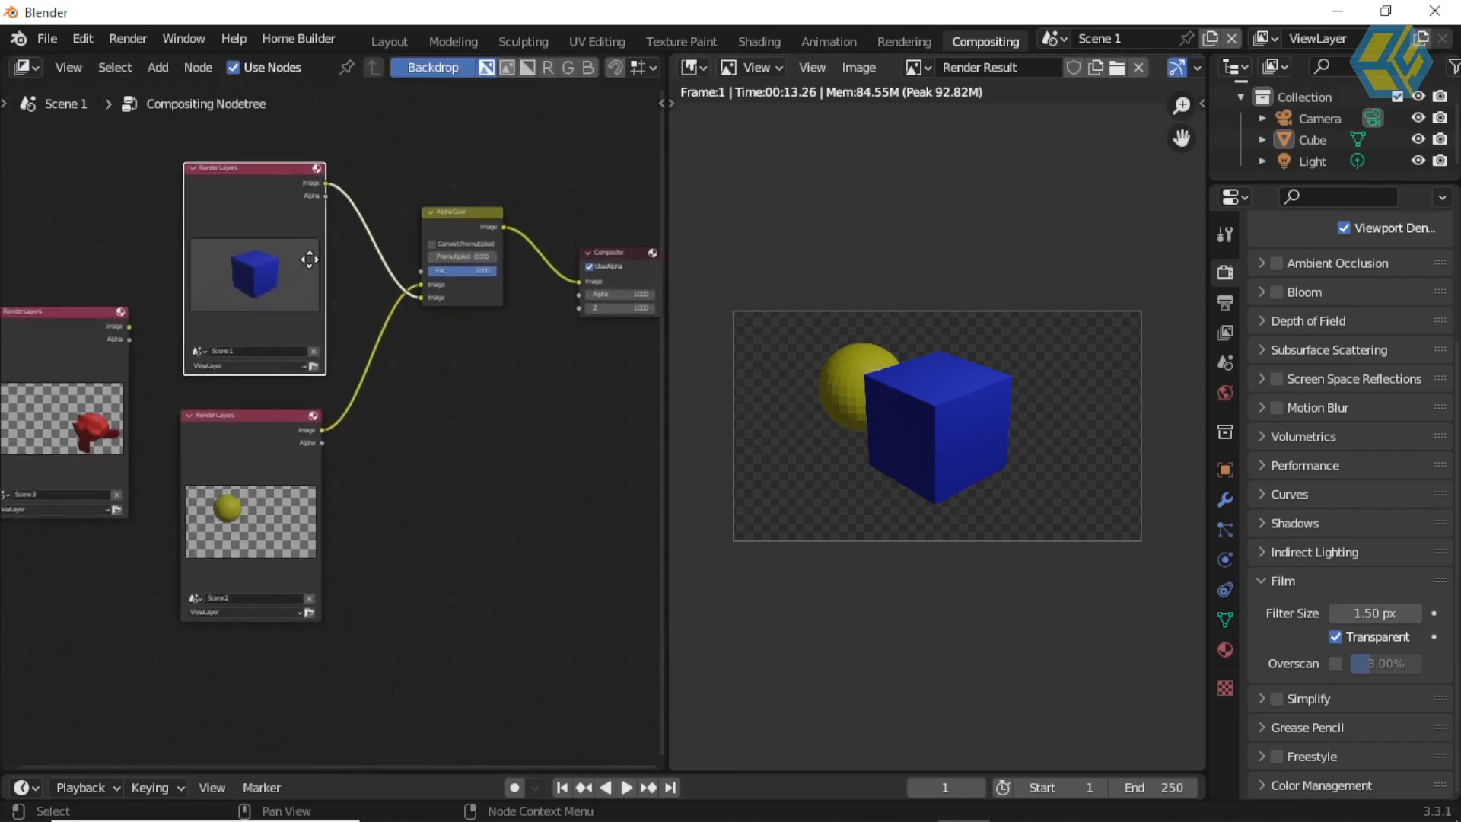
pyautogui.moveTo(484, 278)
pyautogui.mouseDown()
pyautogui.moveTo(432, 311)
pyautogui.moveTo(483, 277)
pyautogui.mouseUp()
pyautogui.moveTo(337, 493); pyautogui.dragTo(483, 296)
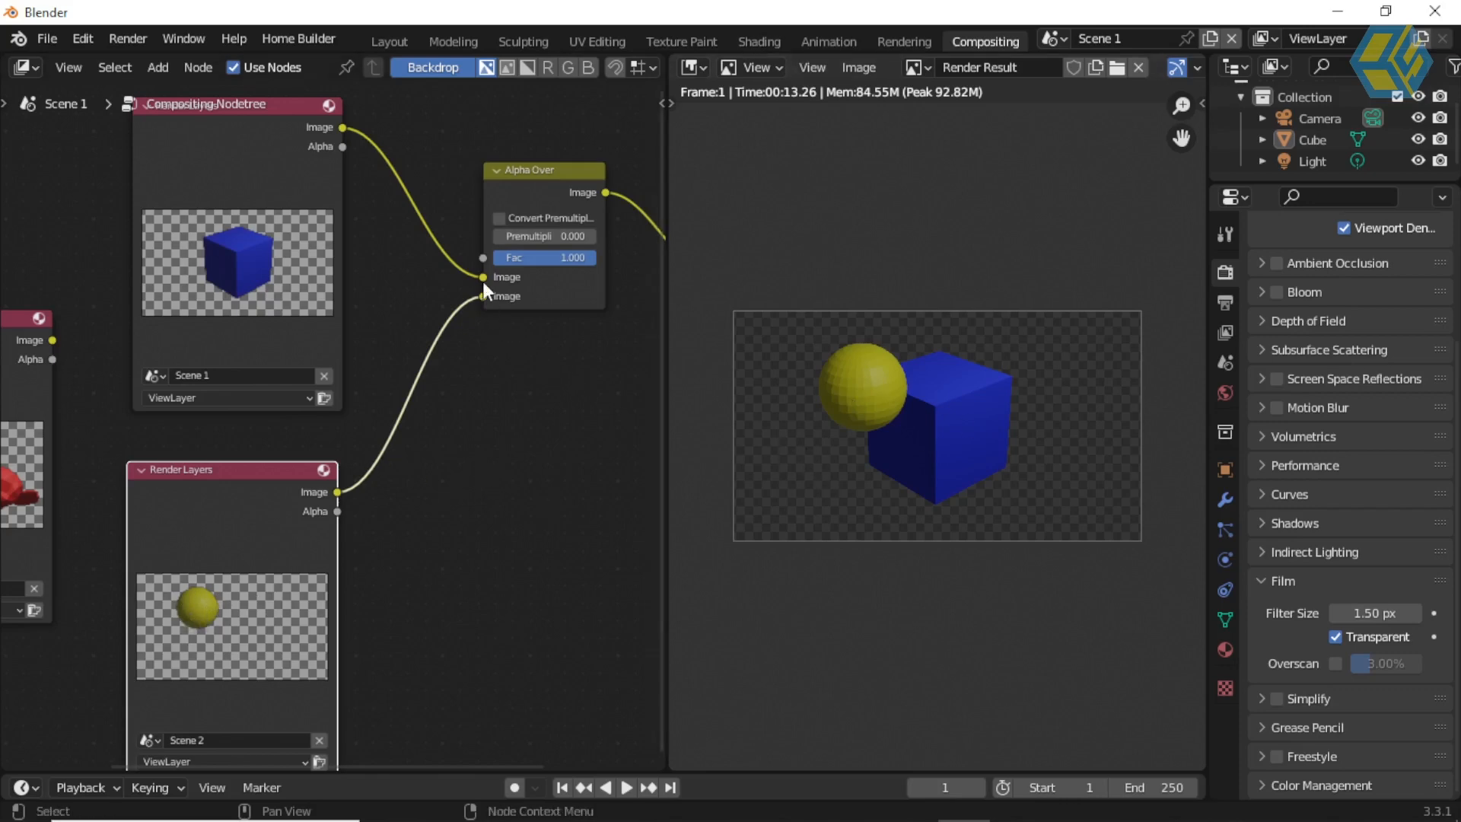
pyautogui.moveTo(483, 276)
pyautogui.mouseDown()
pyautogui.moveTo(422, 283)
pyautogui.moveTo(482, 277)
pyautogui.mouseUp()
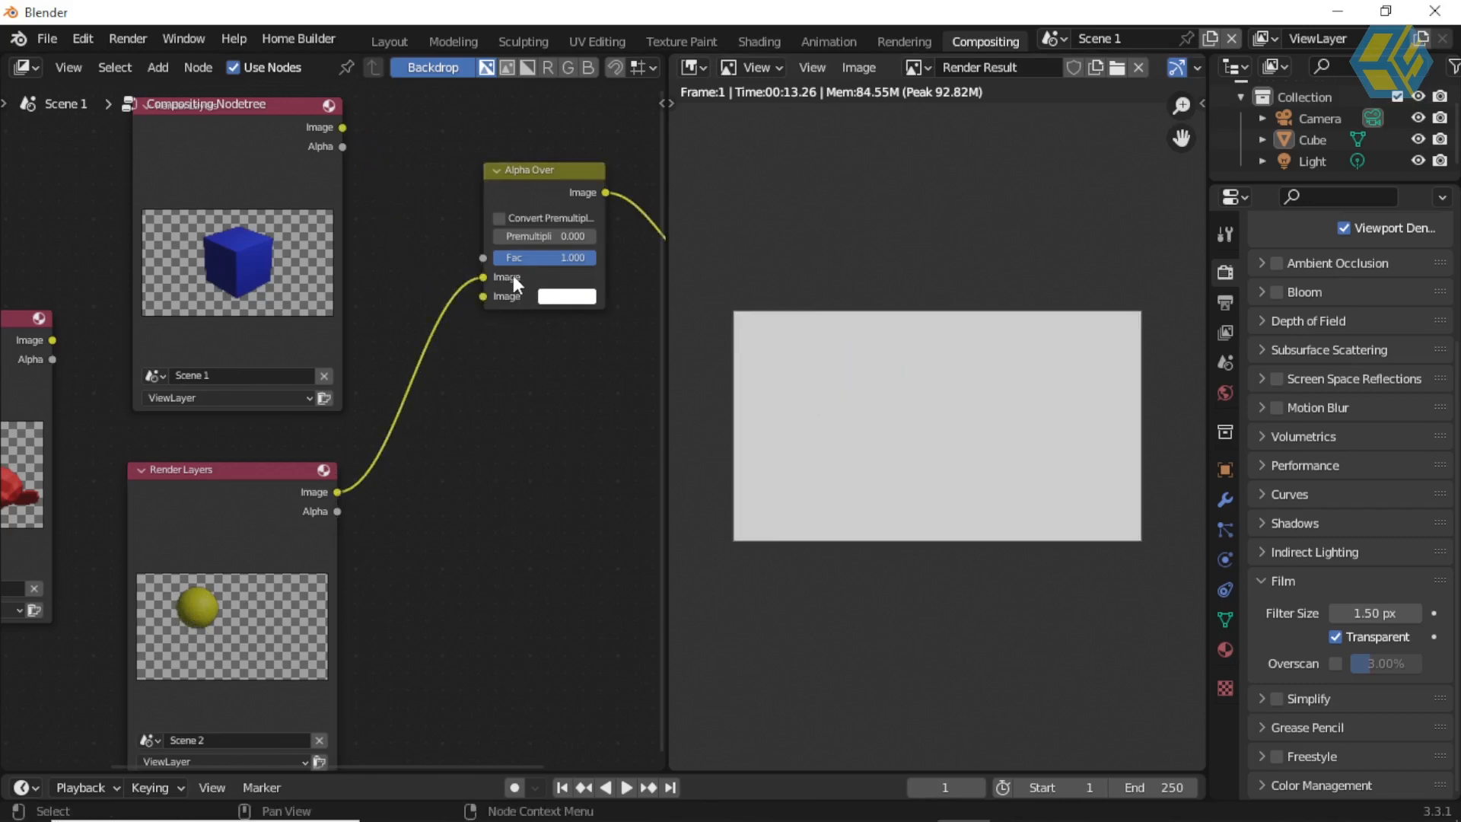
pyautogui.moveTo(342, 127); pyautogui.dragTo(482, 296)
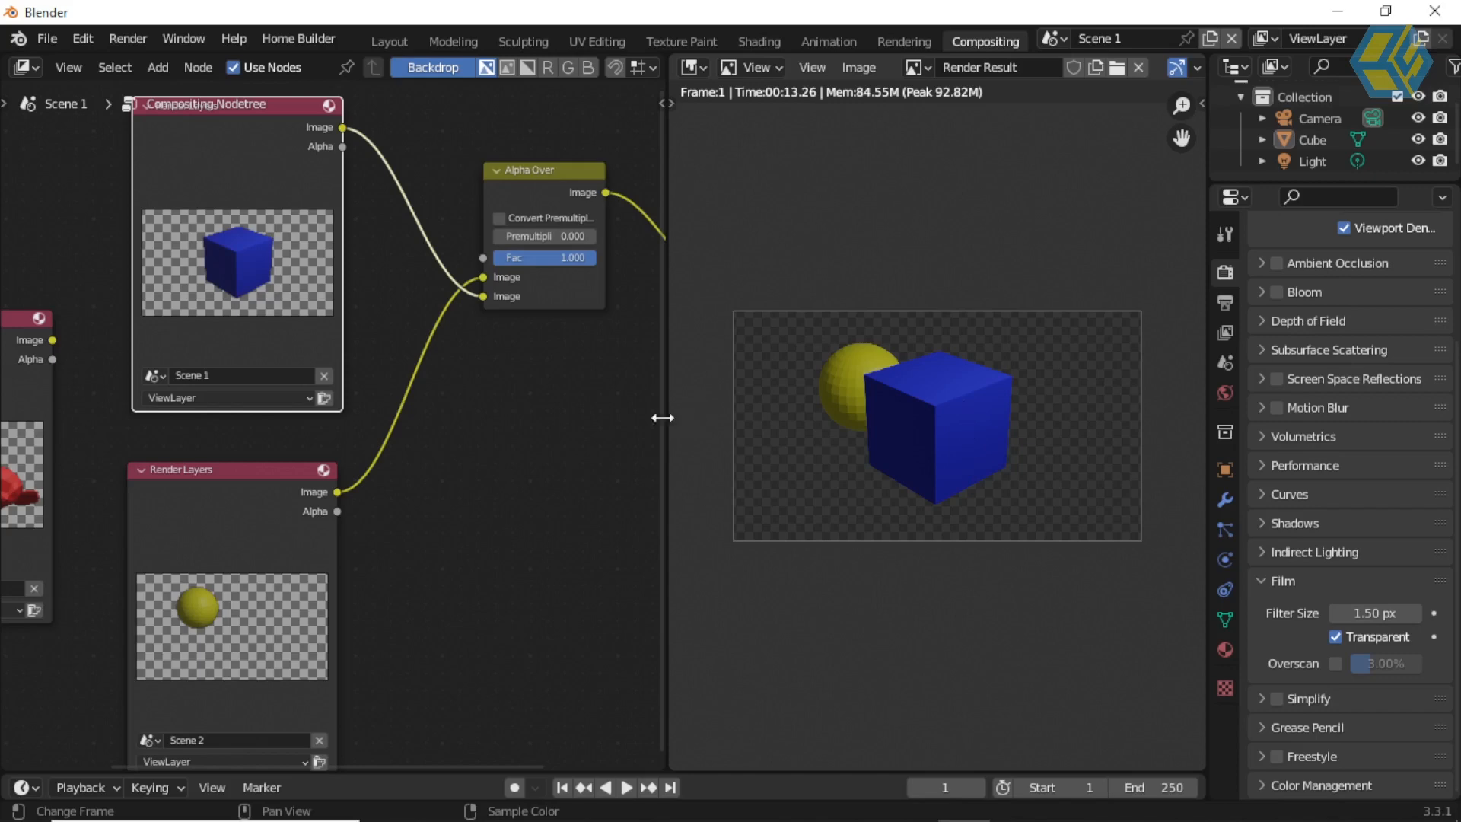
# Step: Spread the nodes apart by moving the Scene 1 Render Layers node up and the Scene 2 one down
pyautogui.scroll(-3, 533, 424)
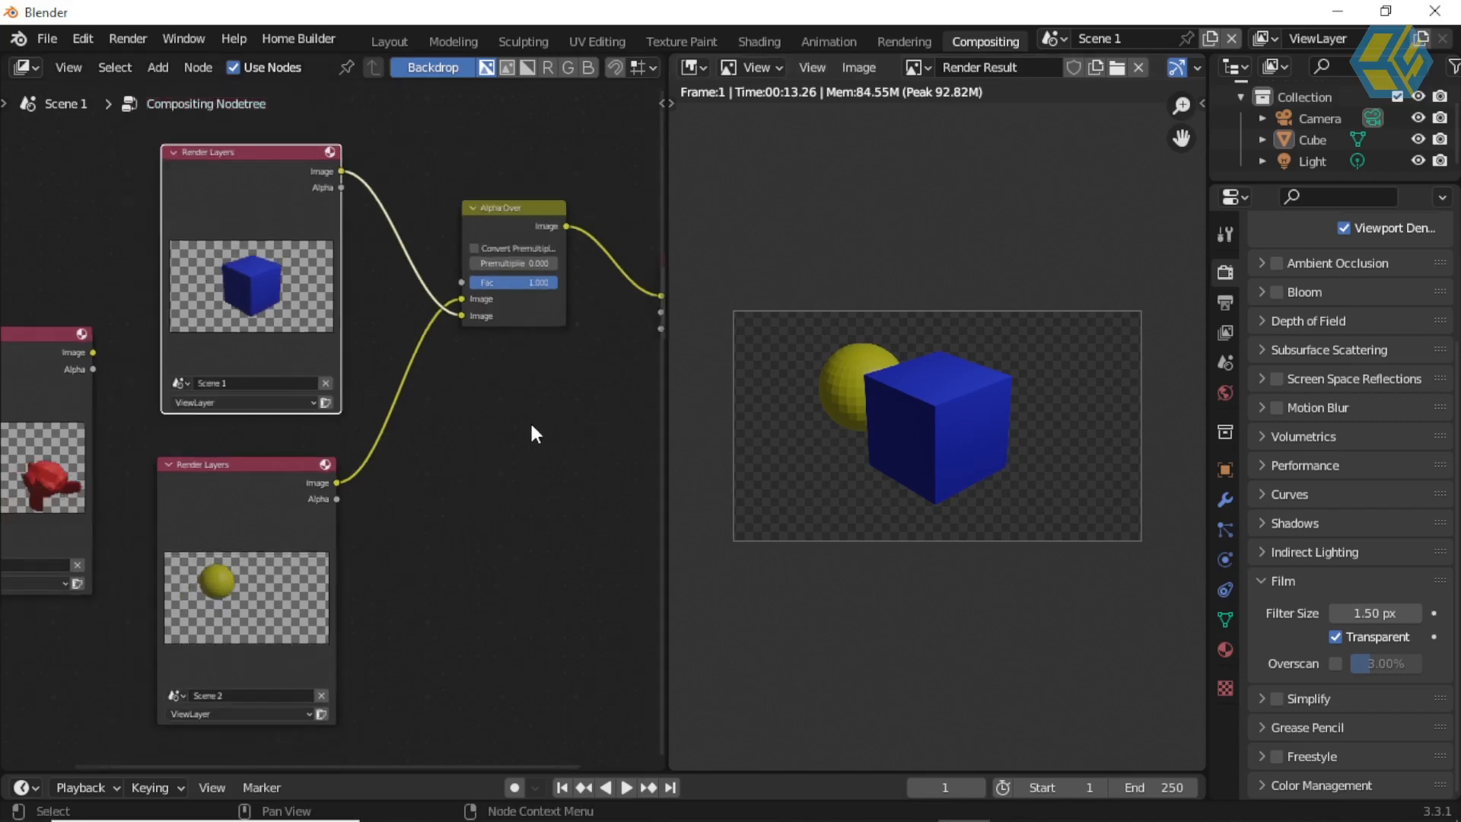
pyautogui.moveTo(289, 216); pyautogui.dragTo(233, 176)
pyautogui.moveTo(272, 459); pyautogui.dragTo(238, 588)
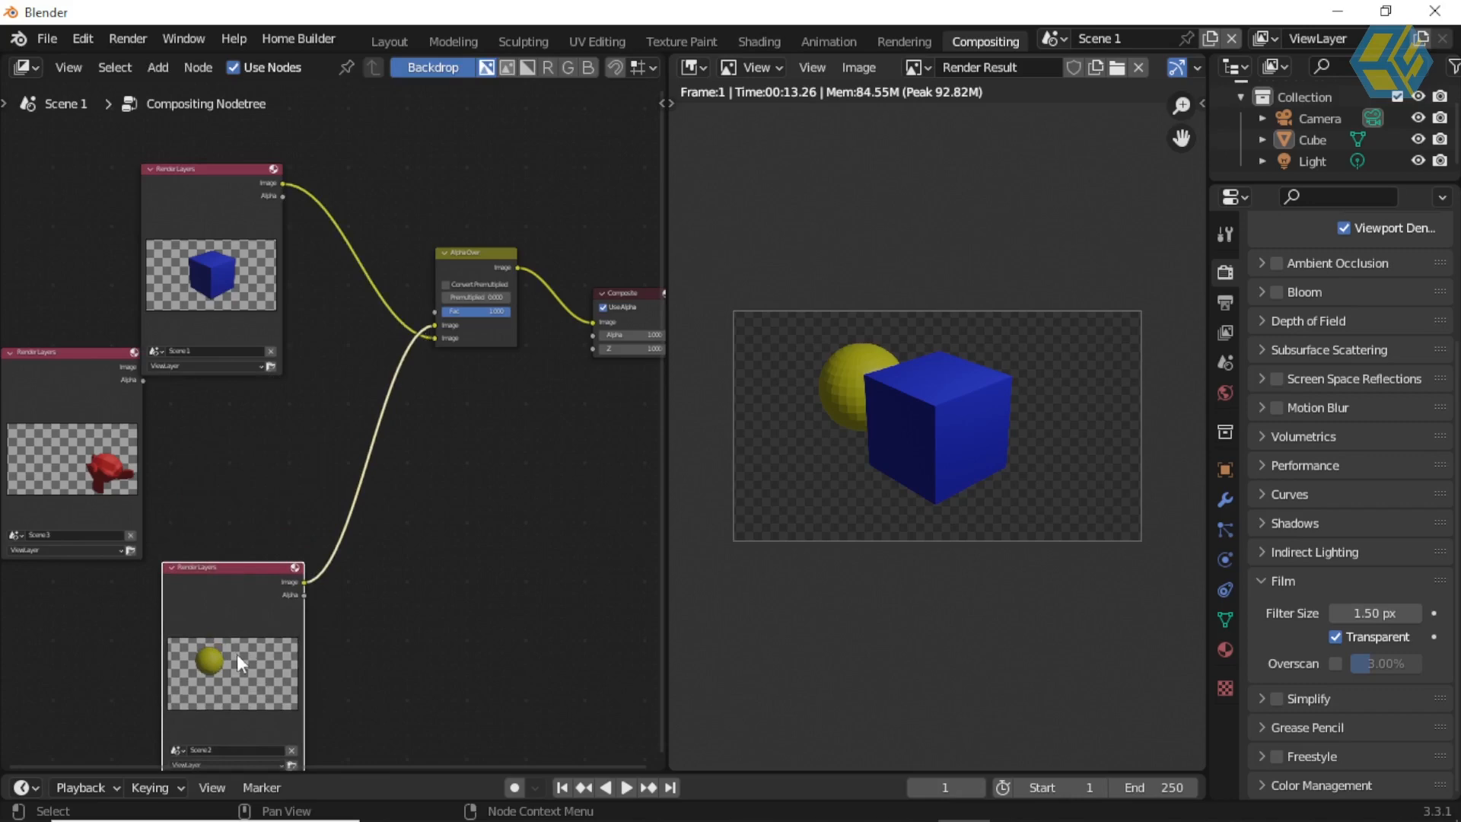
pyautogui.moveTo(213, 166); pyautogui.dragTo(160, 130)
pyautogui.click(345, 187)
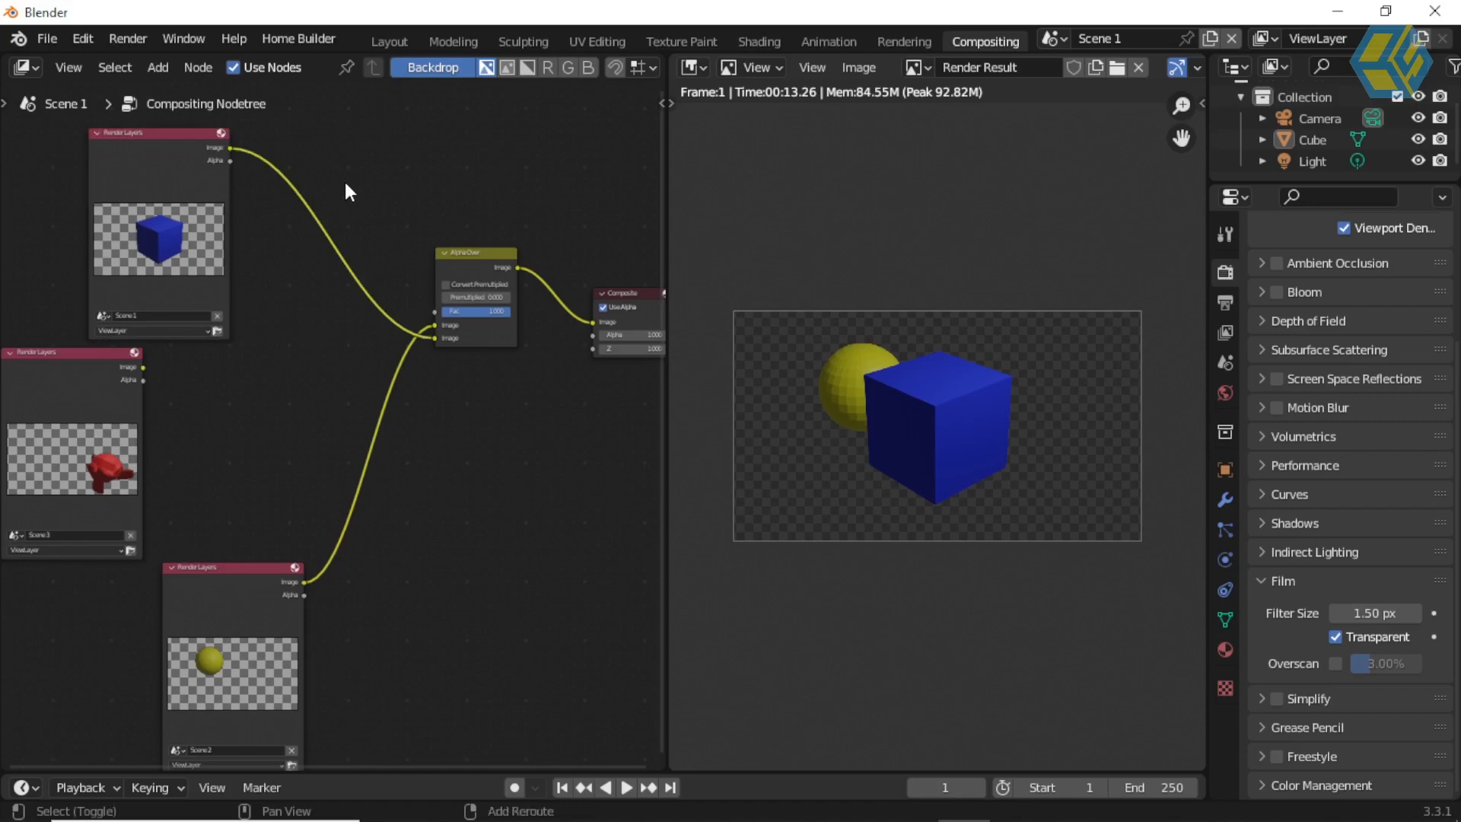
# Step: Add a second Alpha Over node on the link between Scene 1's Render Layers node and the existing Alpha Over node
pyautogui.hotkey('shift', 'a')
pyautogui.click(345, 184)
pyautogui.write('a')
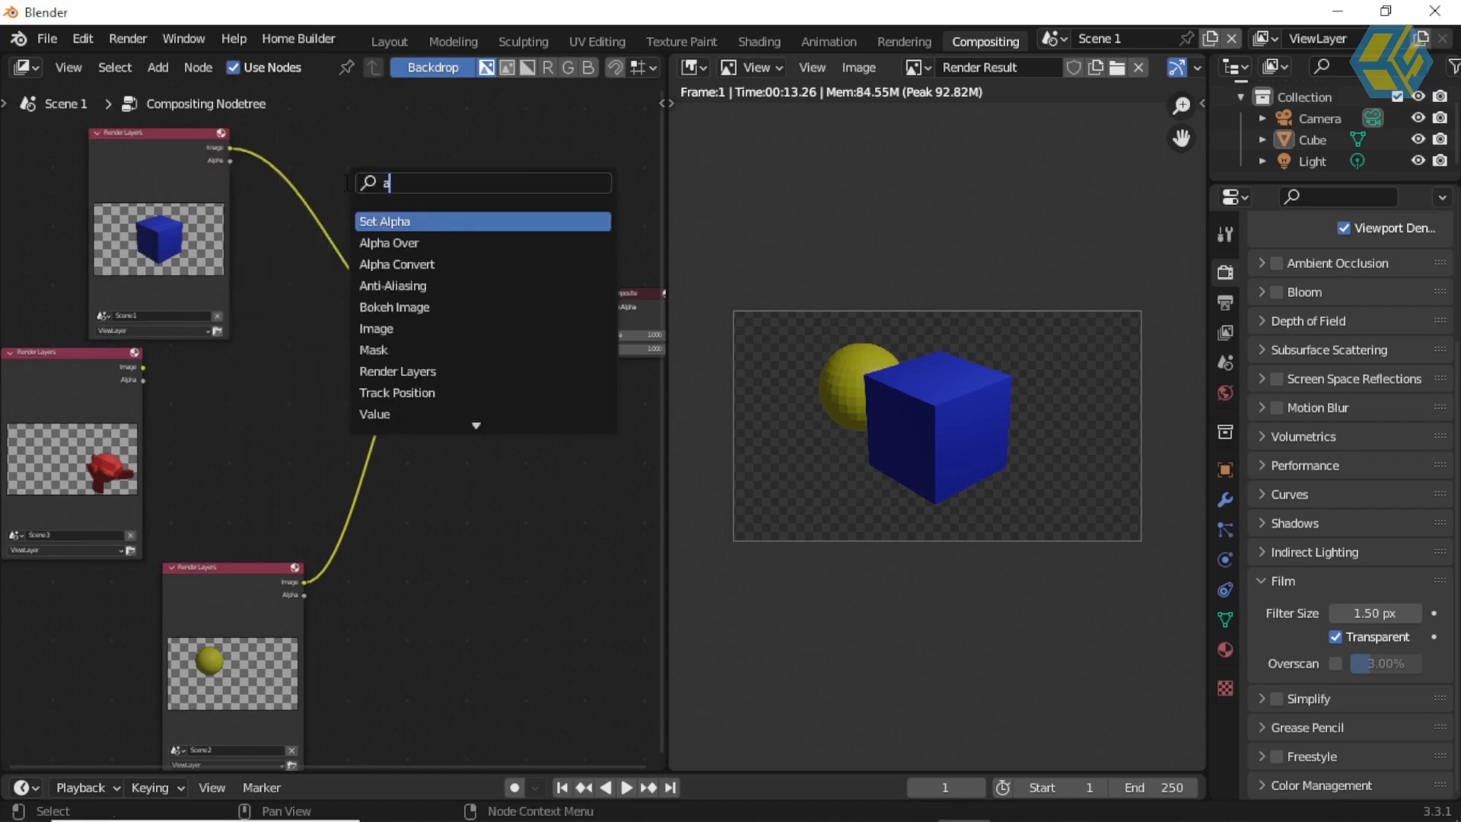
pyautogui.click(388, 242)
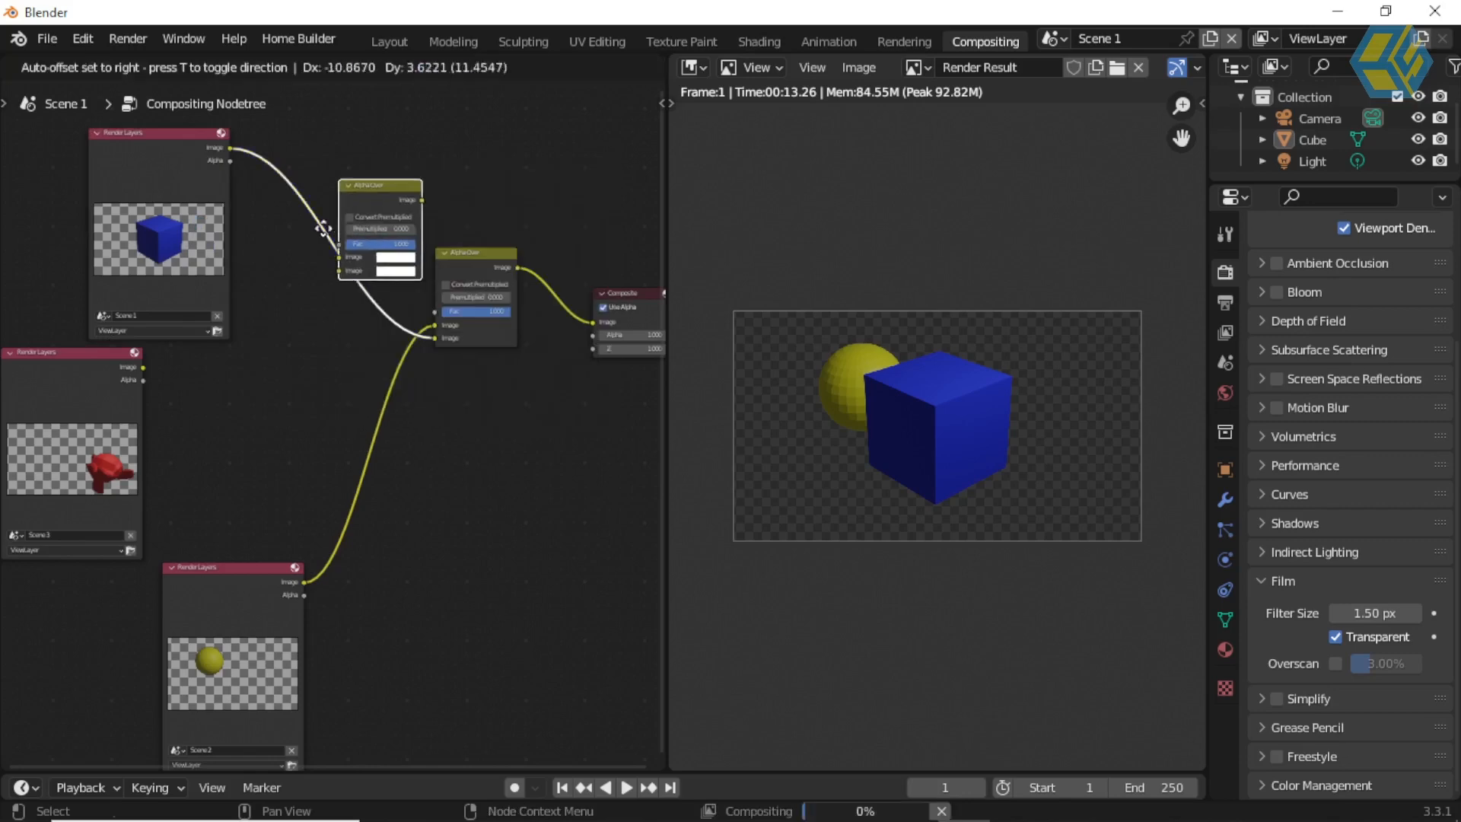
pyautogui.click(303, 263)
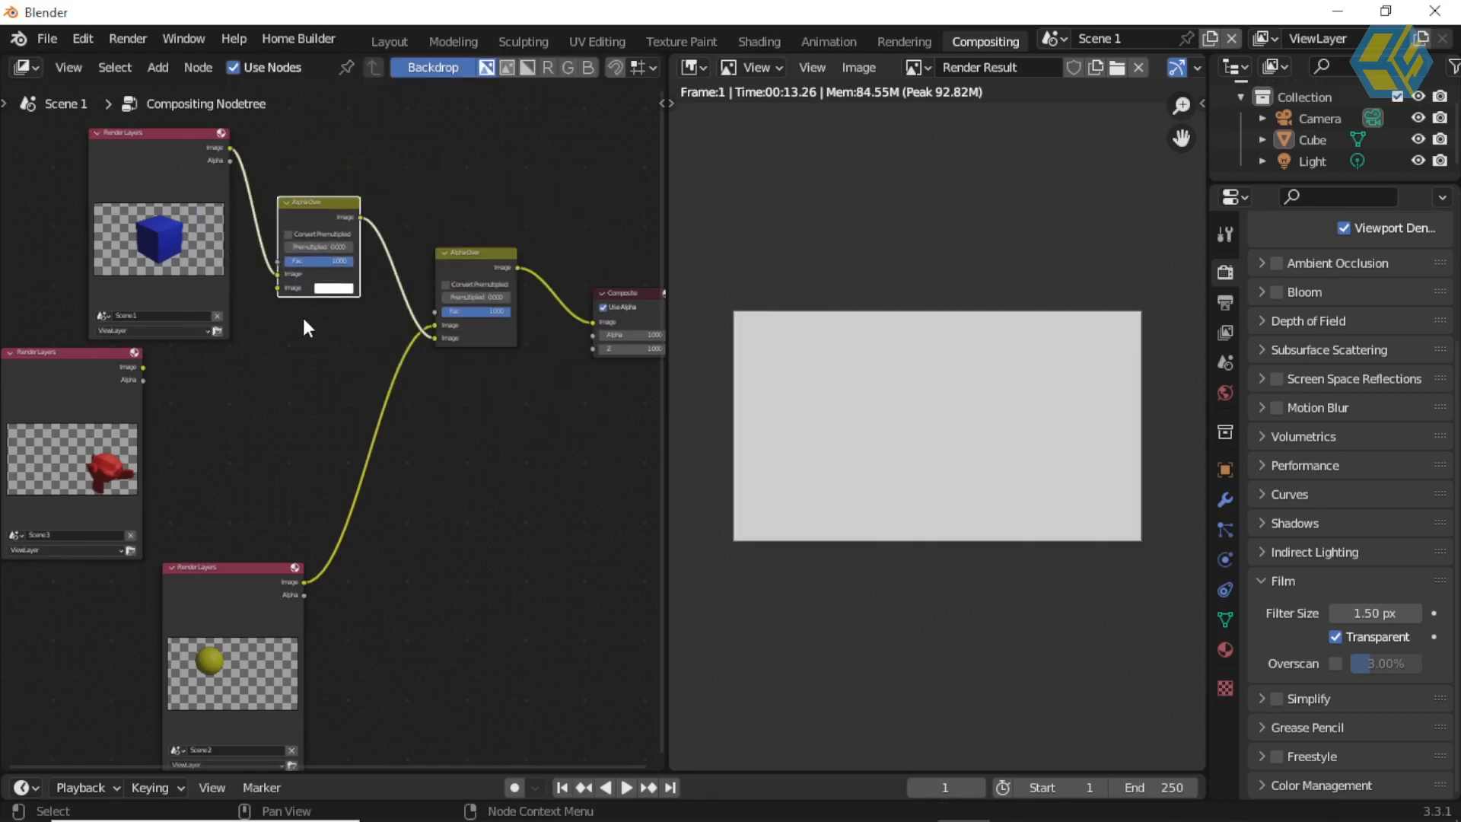
# Step: Connect Scene 3's Image output to the new Alpha Over node's second Image input, and move the Scene 3 and Scene 1 nodes apart
pyautogui.scroll(1, 303, 315)
pyautogui.moveTo(322, 303); pyautogui.dragTo(448, 330, button='middle')
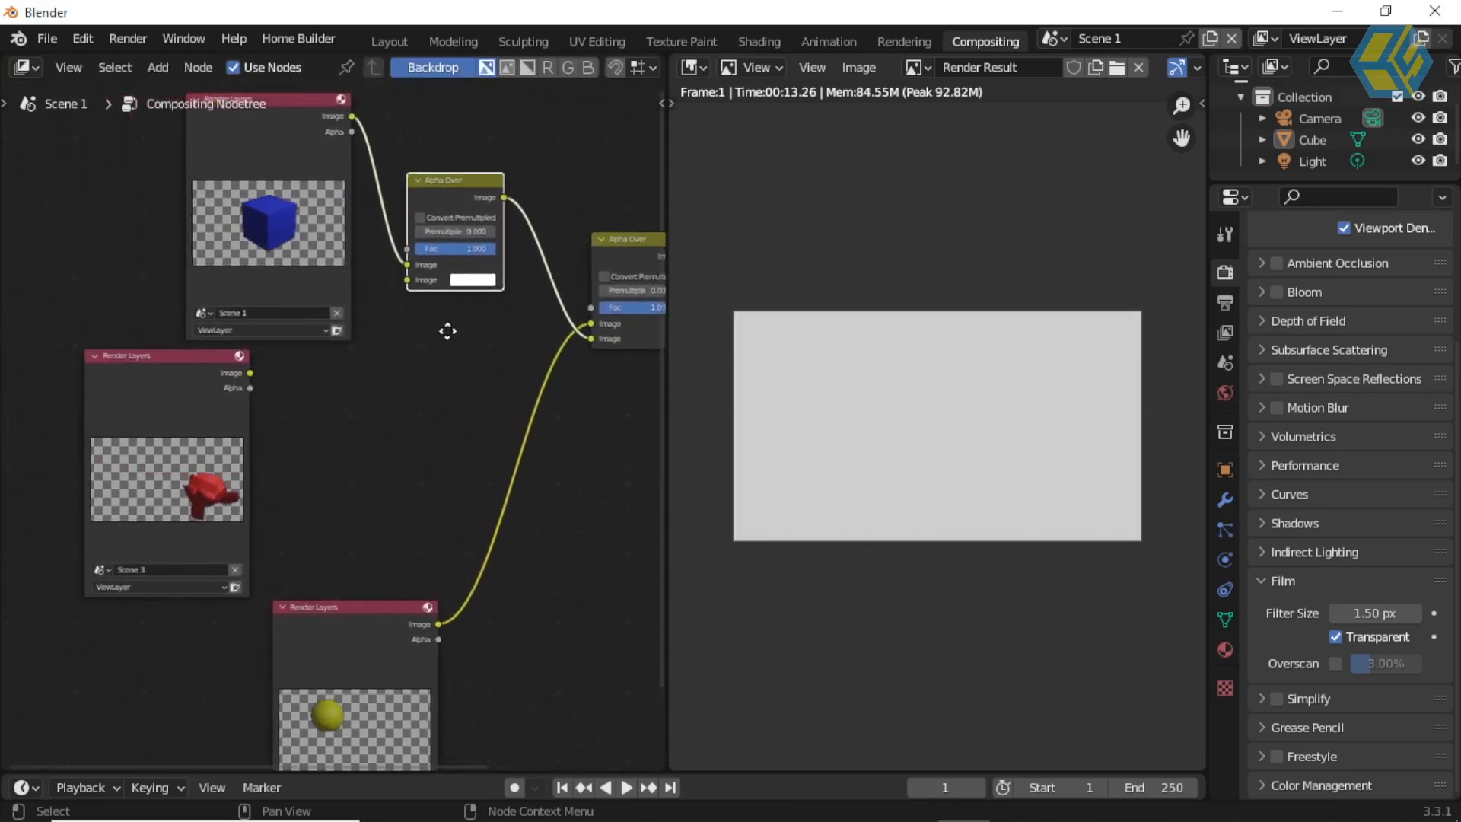
pyautogui.click(249, 377)
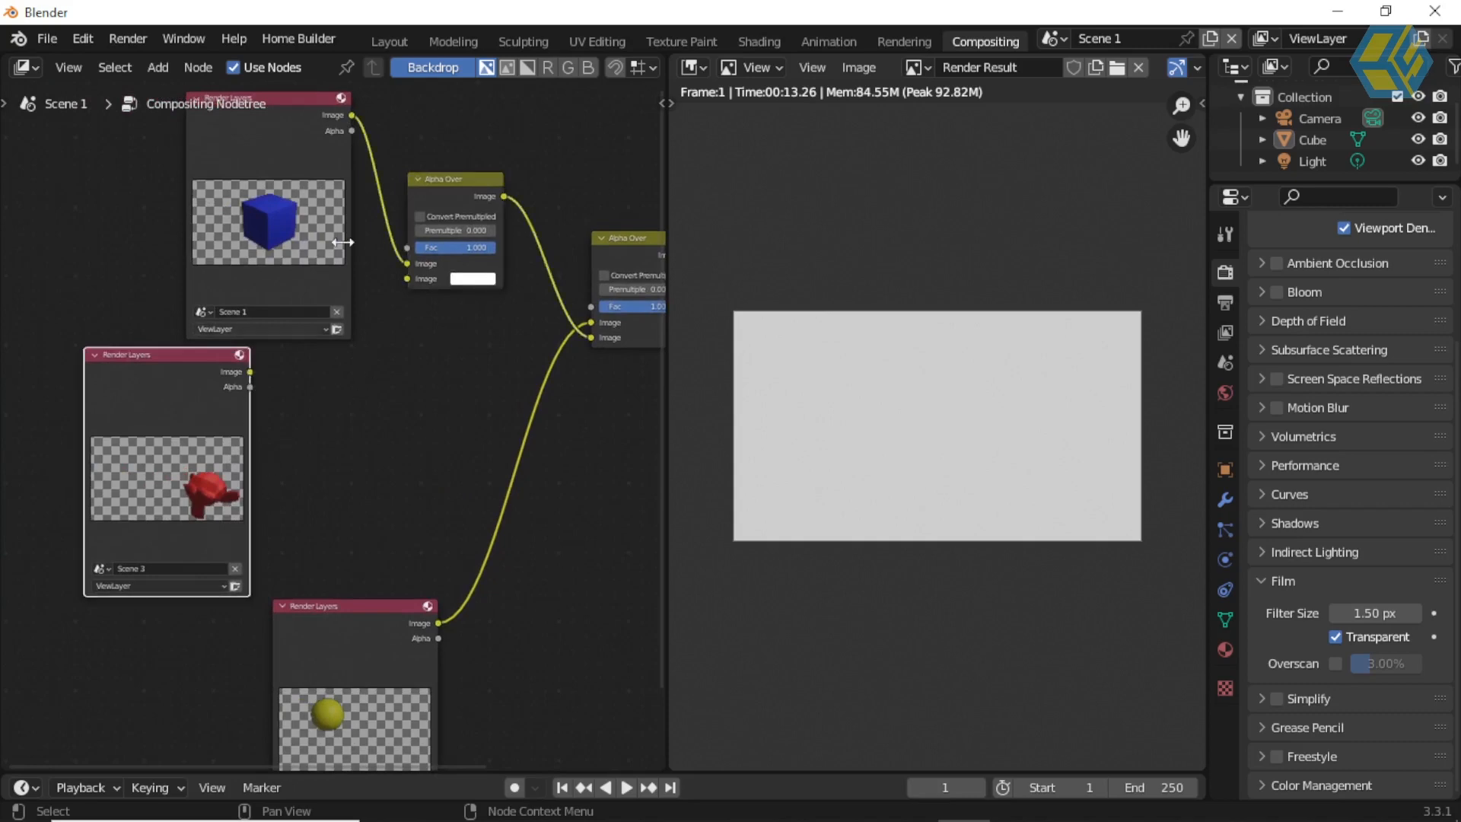
pyautogui.moveTo(249, 371); pyautogui.dragTo(408, 279)
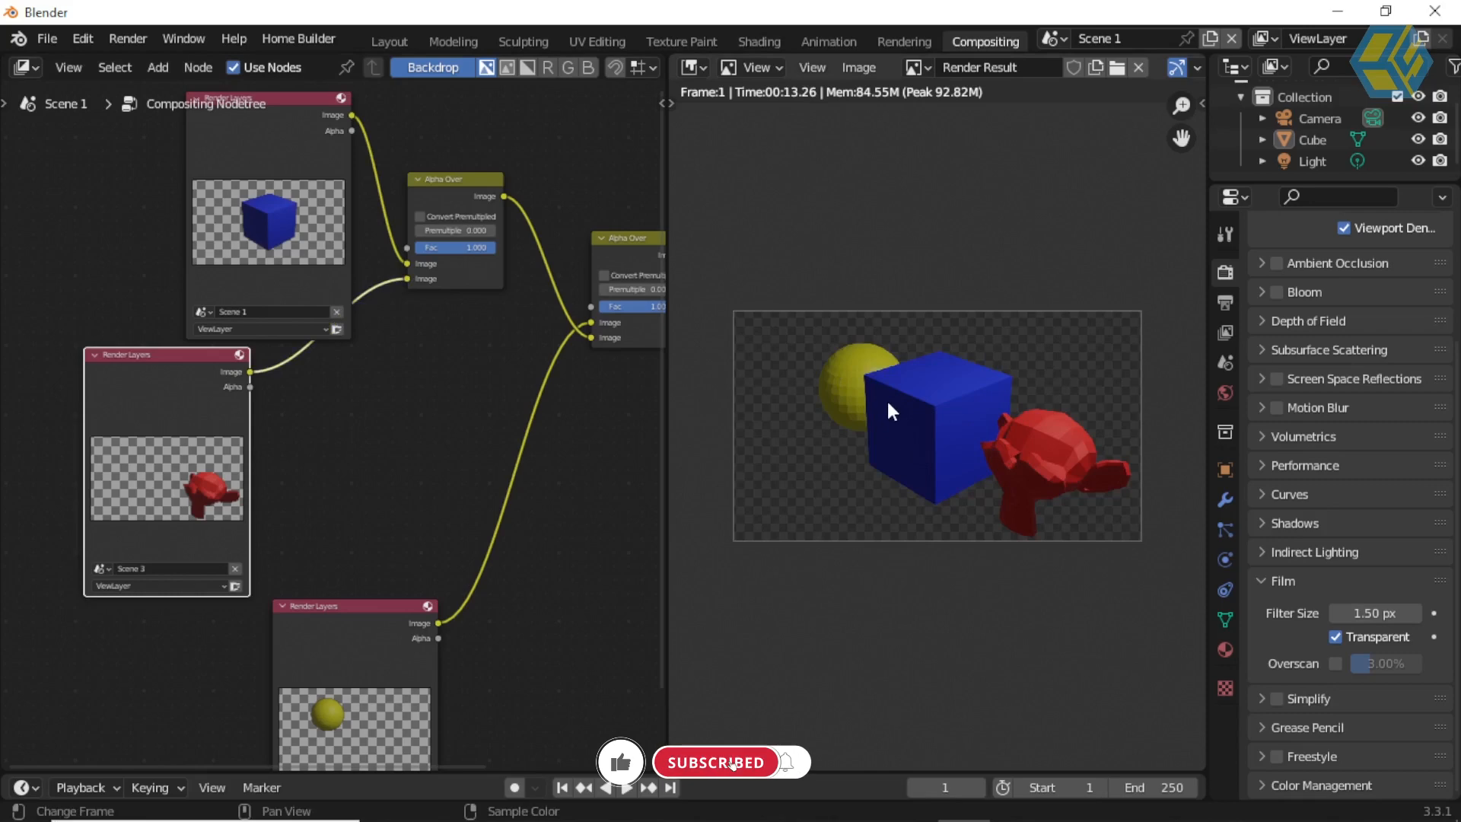
pyautogui.moveTo(181, 350); pyautogui.dragTo(148, 429)
pyautogui.moveTo(303, 99); pyautogui.dragTo(247, 111)
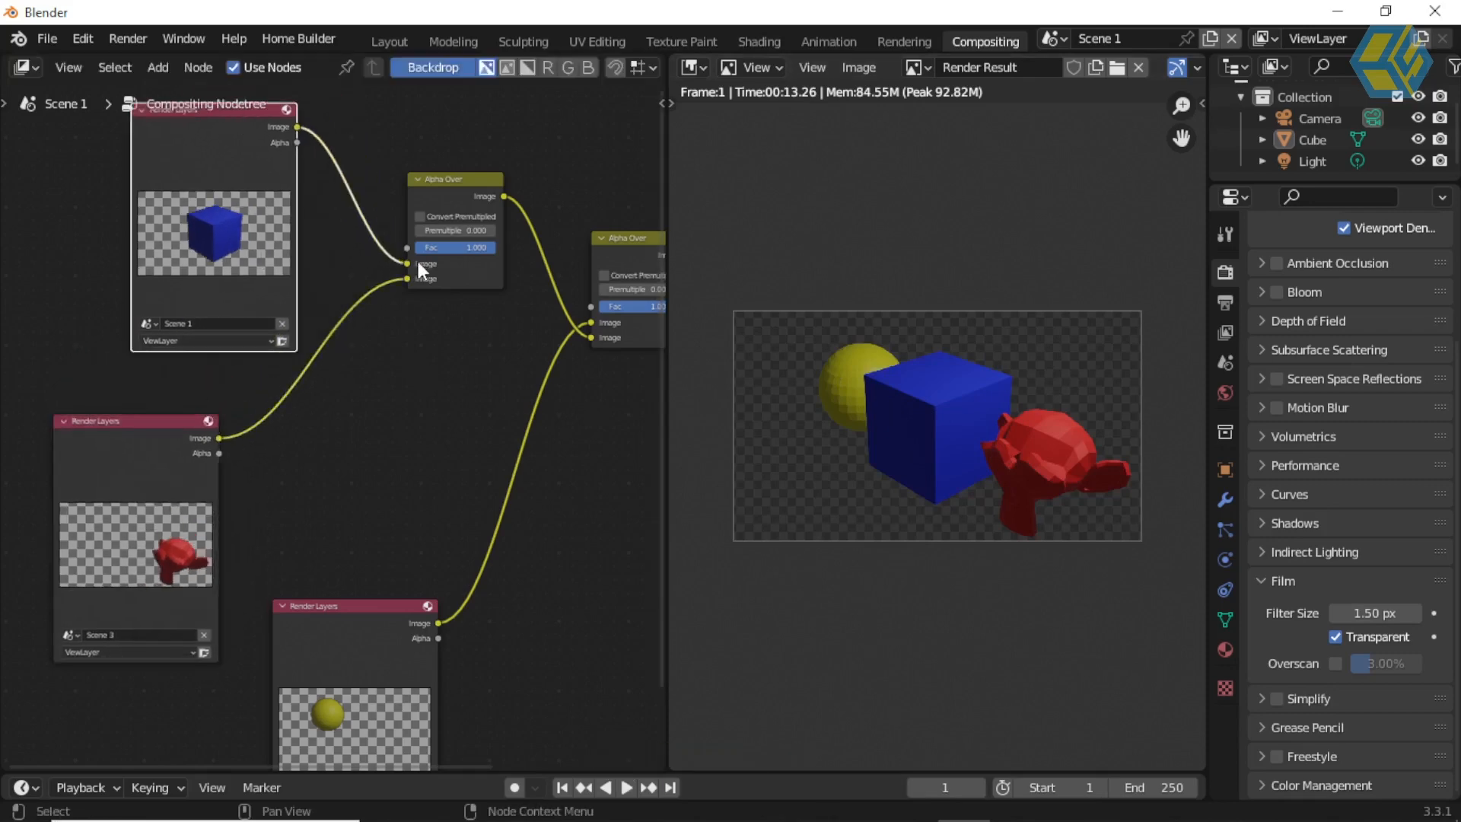
# Step: Swap the two Image inputs of the last Alpha Over node to put Scene 2 on top, and swap them back
pyautogui.scroll(4, 423, 262)
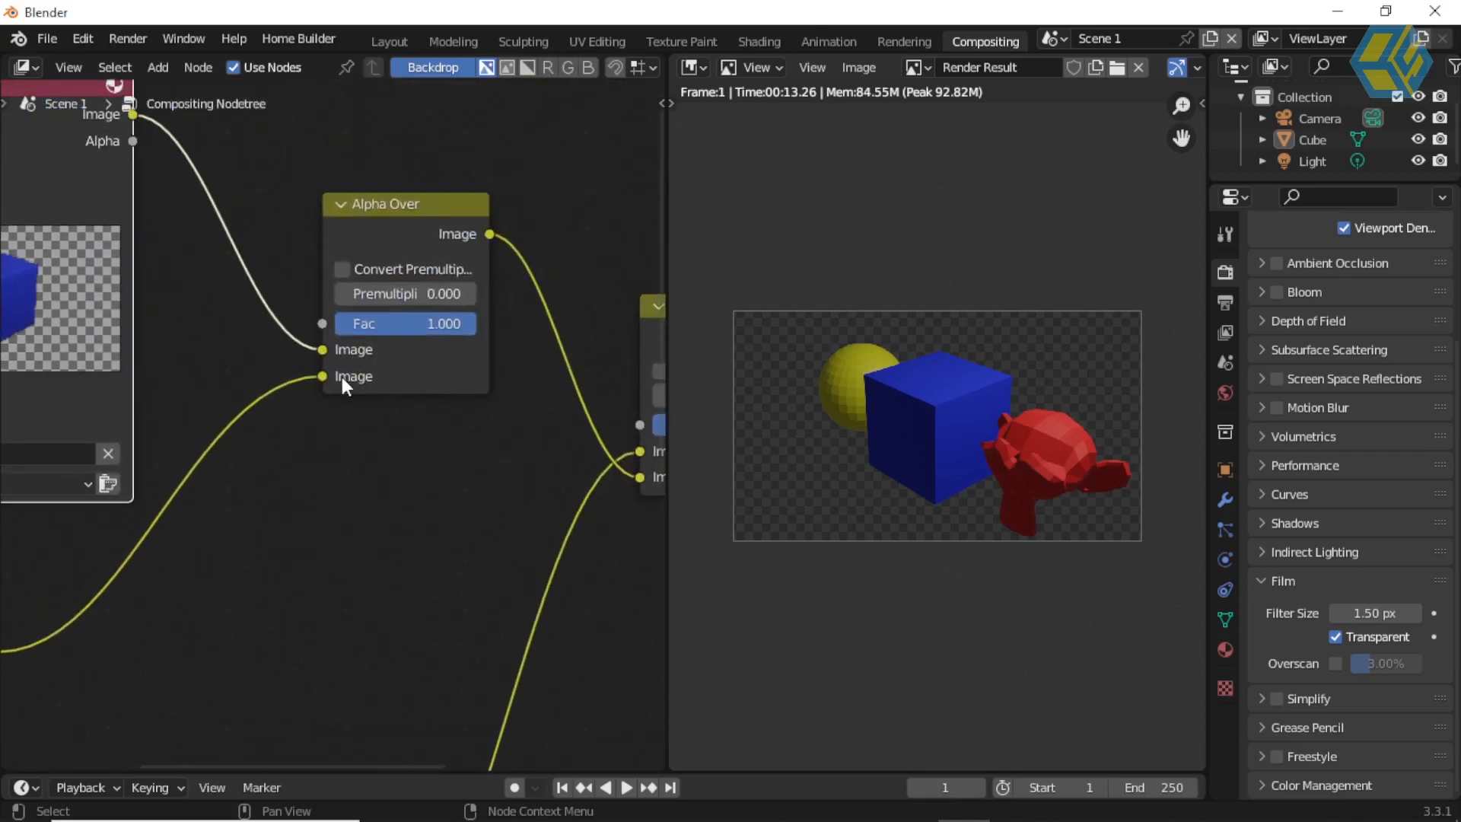
pyautogui.moveTo(383, 410); pyautogui.dragTo(216, 390, button='middle')
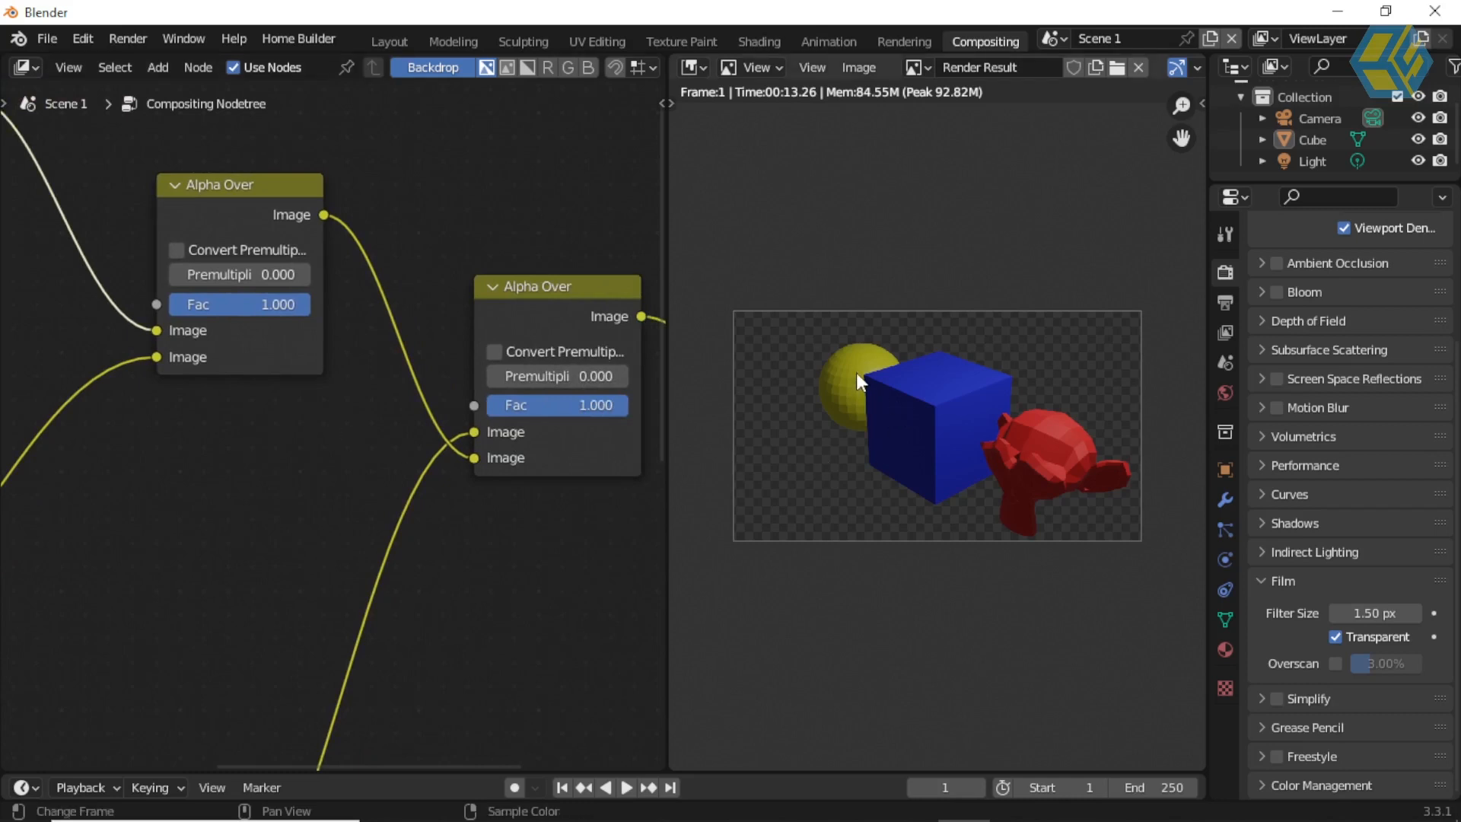
pyautogui.scroll(-3, 533, 521)
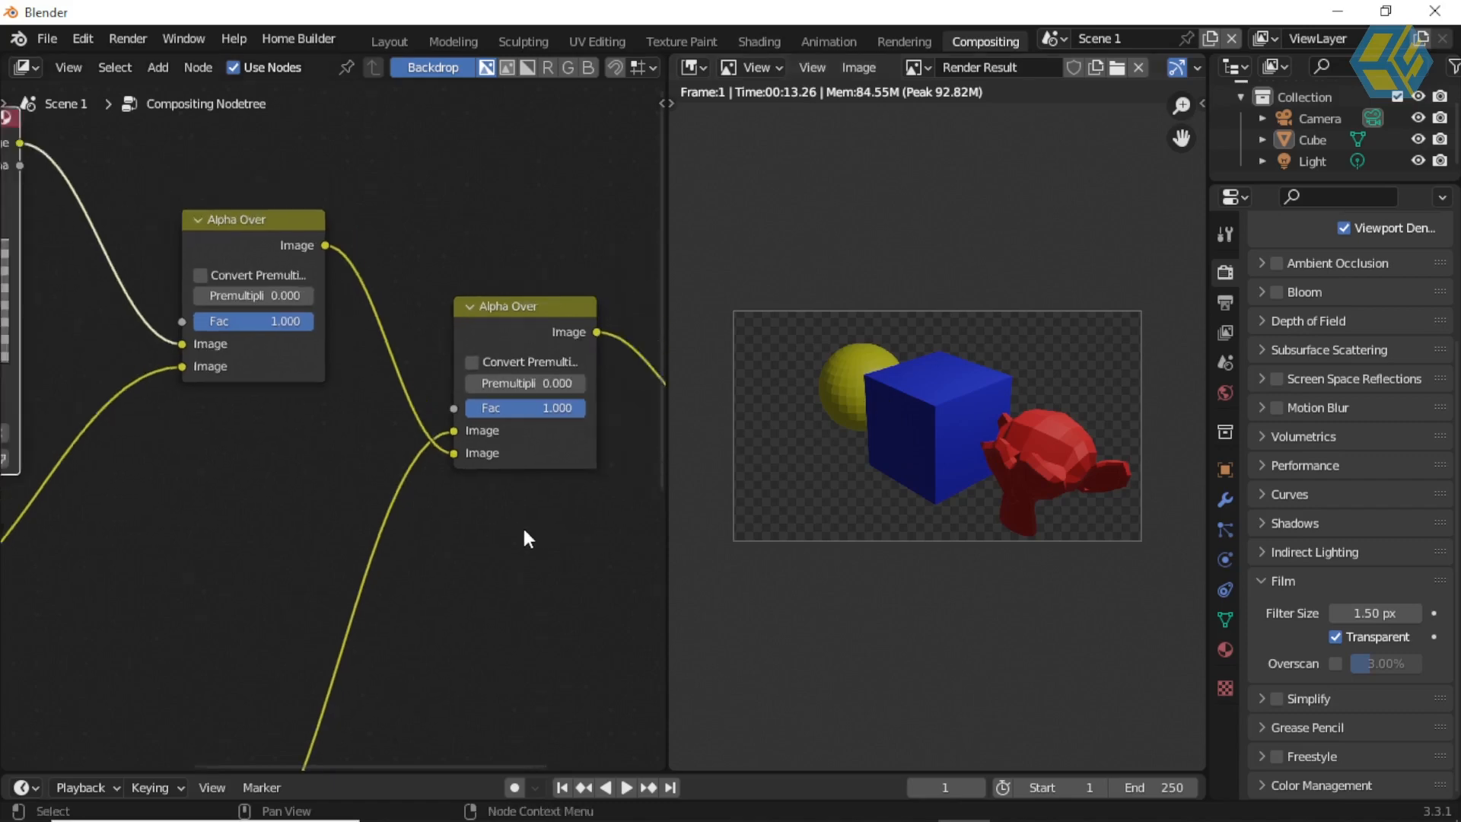
pyautogui.moveTo(518, 462); pyautogui.dragTo(532, 392, button='middle')
pyautogui.scroll(2, 536, 455)
pyautogui.moveTo(572, 444); pyautogui.dragTo(466, 467, button='middle')
pyautogui.scroll(1, 470, 467)
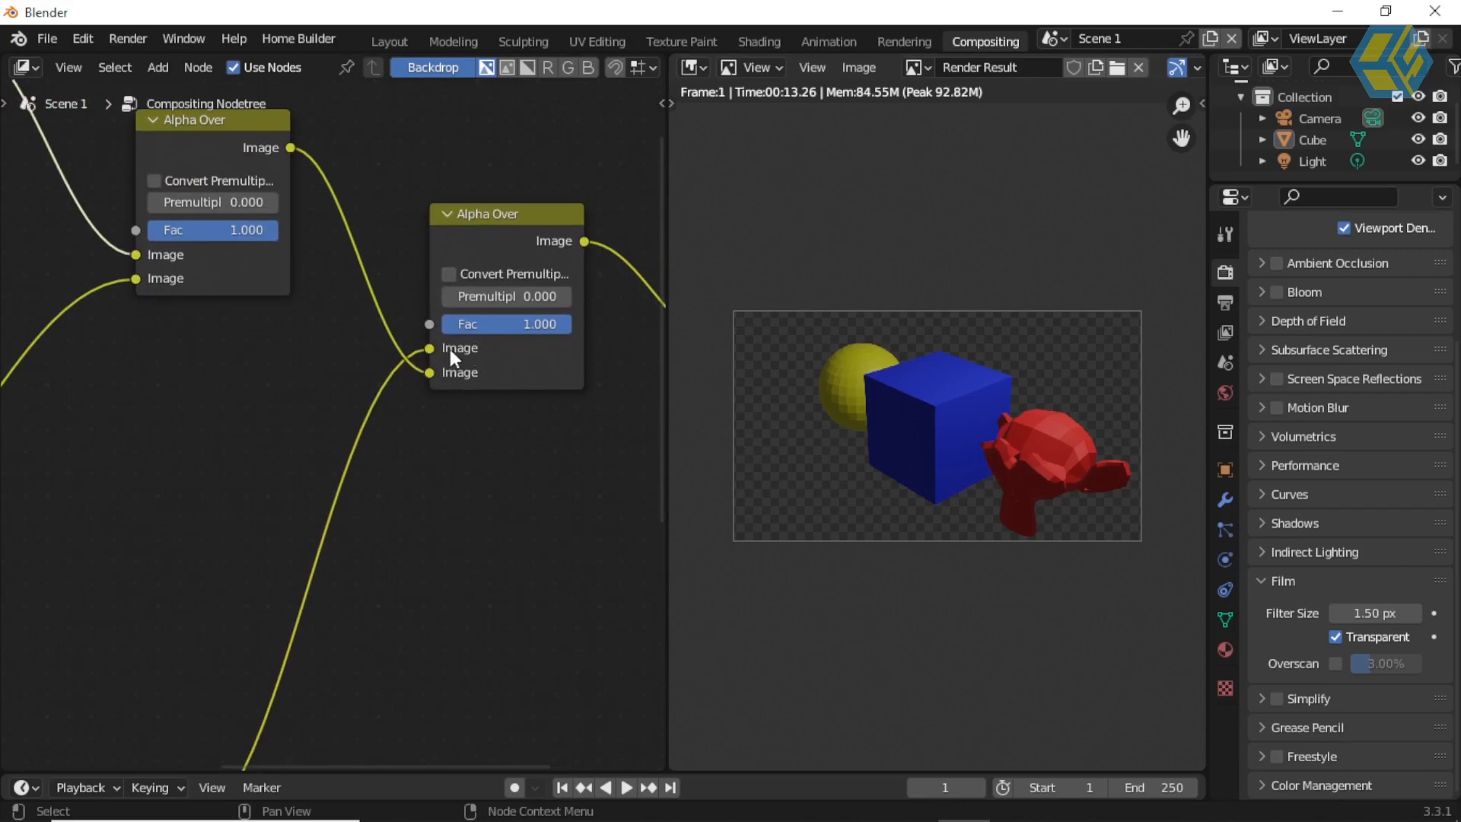
pyautogui.moveTo(429, 348)
pyautogui.mouseDown()
pyautogui.moveTo(359, 393)
pyautogui.moveTo(390, 409)
pyautogui.moveTo(427, 371)
pyautogui.mouseUp()
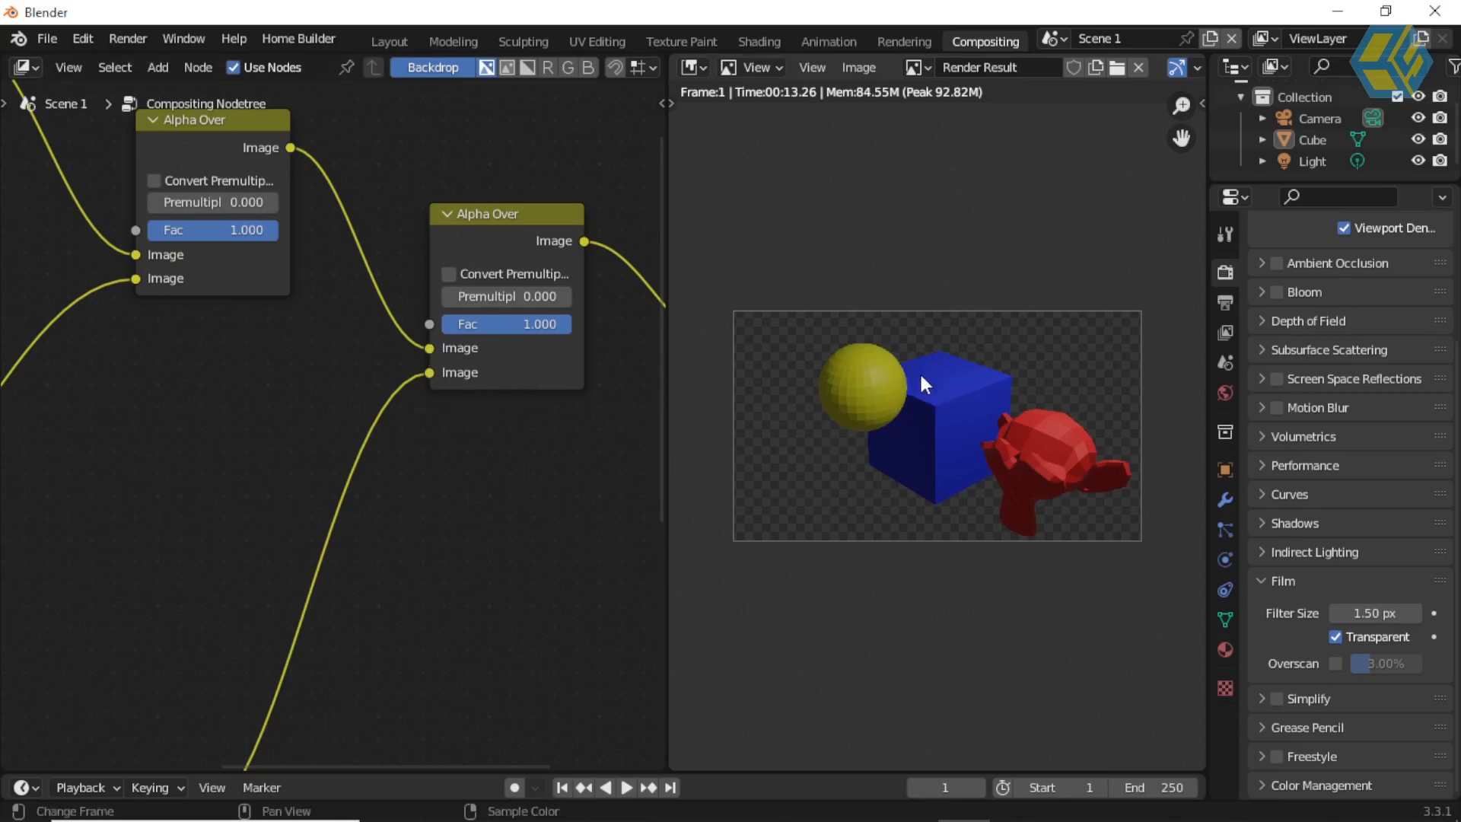
pyautogui.moveTo(428, 349); pyautogui.dragTo(431, 373)
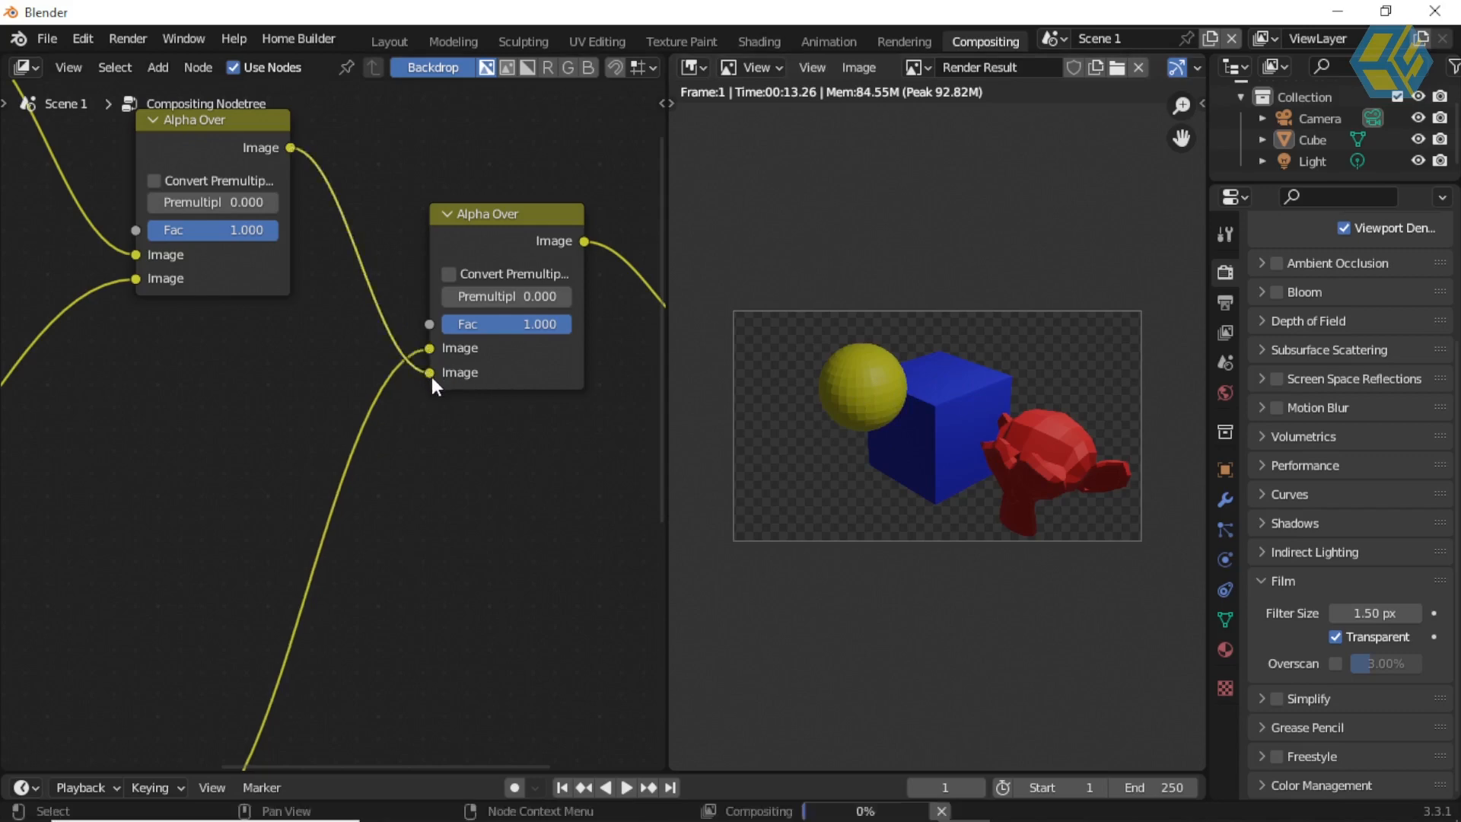
# Step: Move the Scene 1 Render Layers node farther away from the Alpha Over nodes
pyautogui.scroll(-6, 512, 469)
pyautogui.moveTo(402, 461); pyautogui.dragTo(524, 466, button='middle')
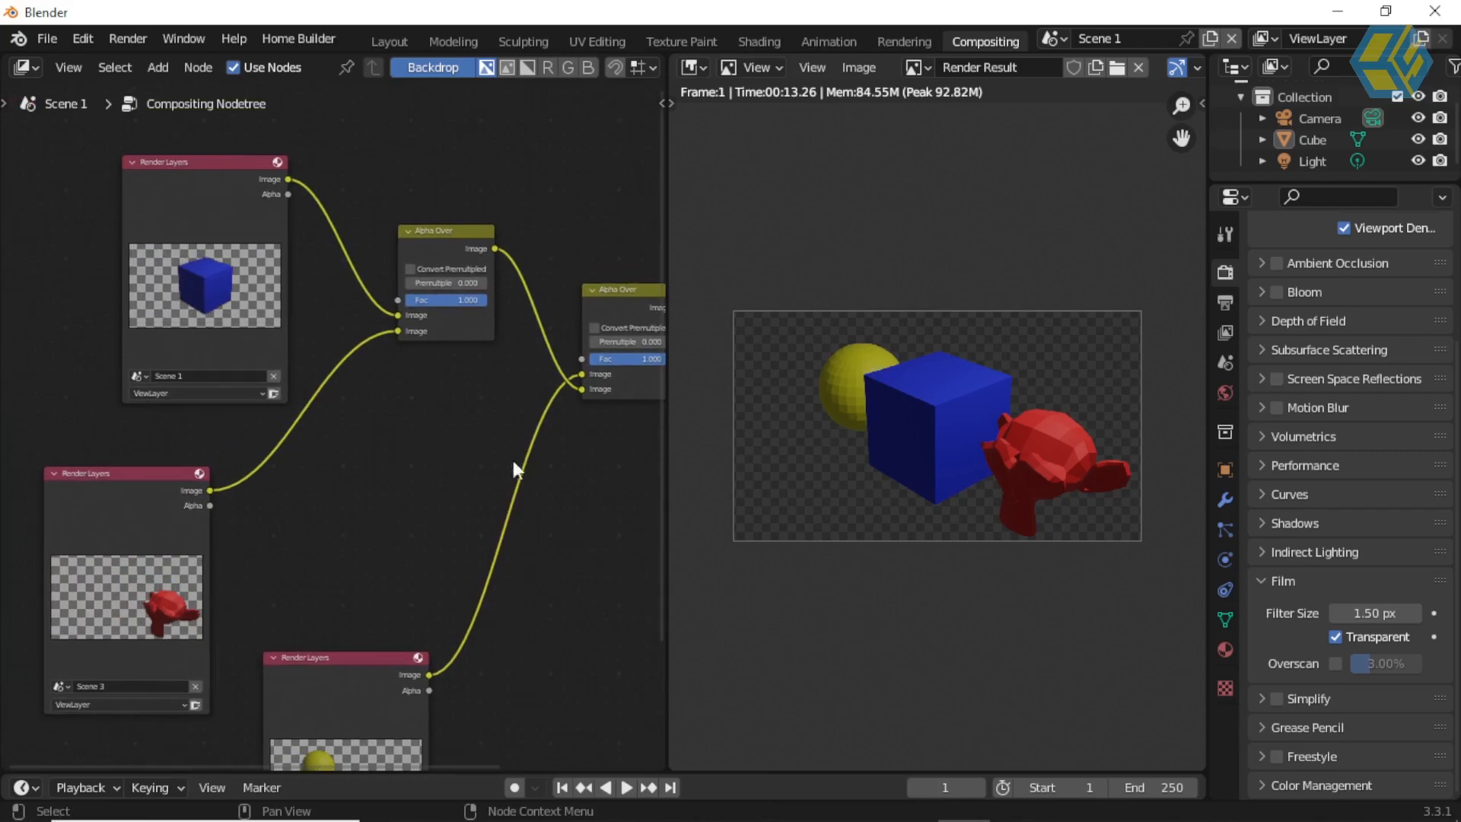
pyautogui.moveTo(395, 436); pyautogui.dragTo(411, 438, button='middle')
pyautogui.scroll(-1, 411, 439)
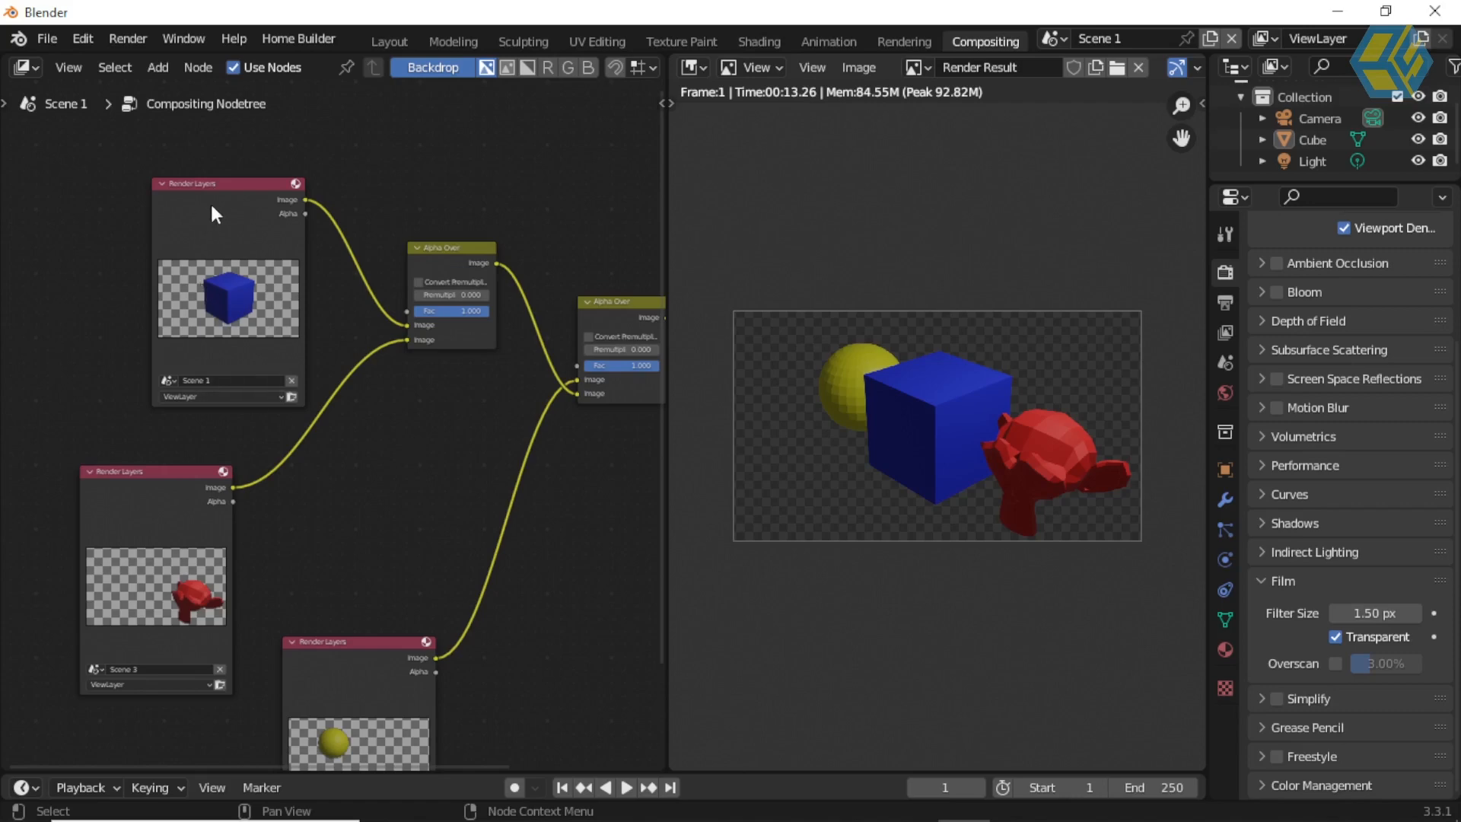
pyautogui.moveTo(257, 199); pyautogui.dragTo(160, 185)
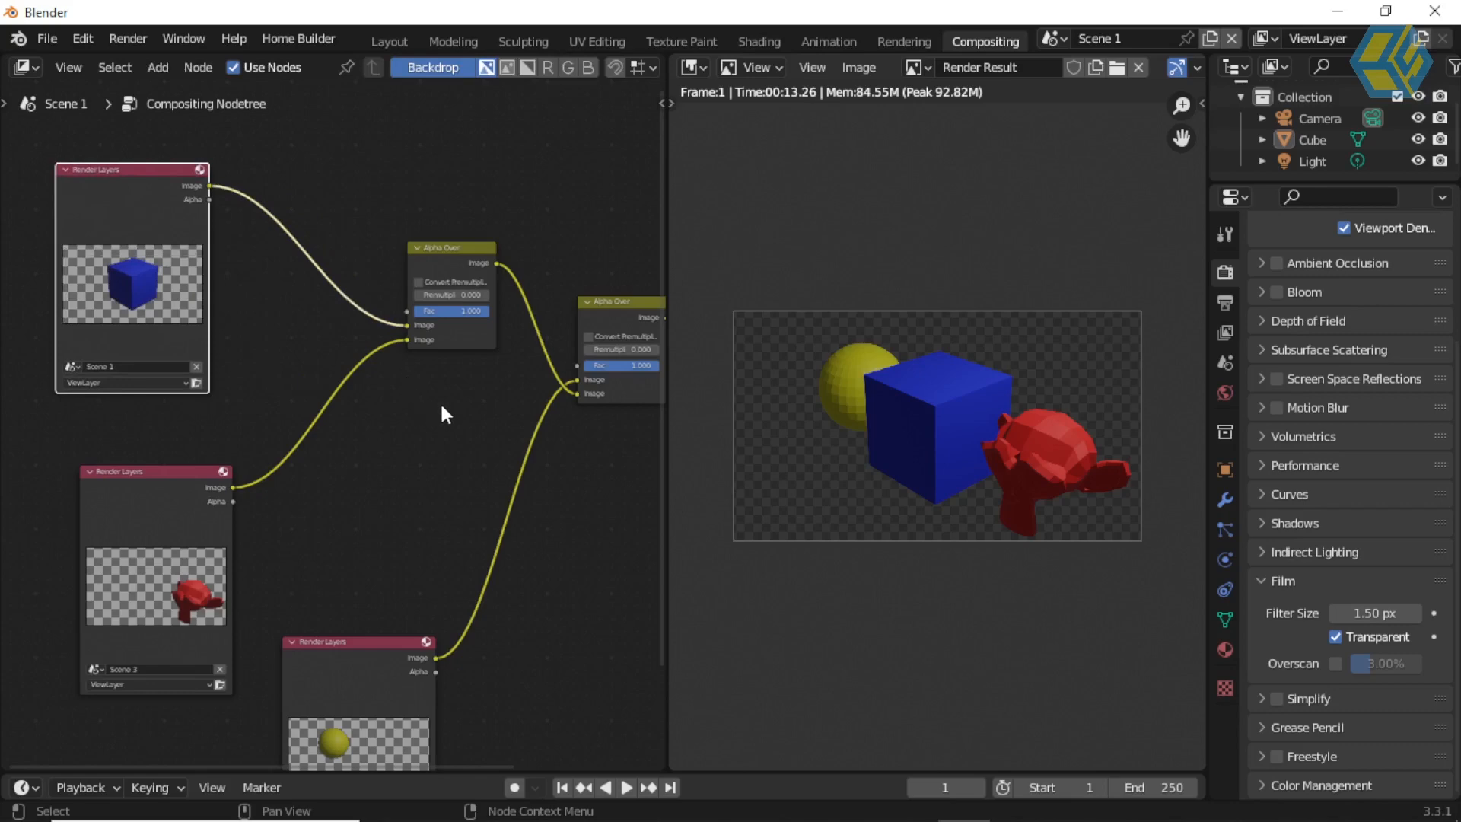
# Step: Open the cube's material properties, look at the monkey's material in Scene 3, and return to Scene 1
pyautogui.moveTo(407, 430); pyautogui.dragTo(335, 331, button='middle')
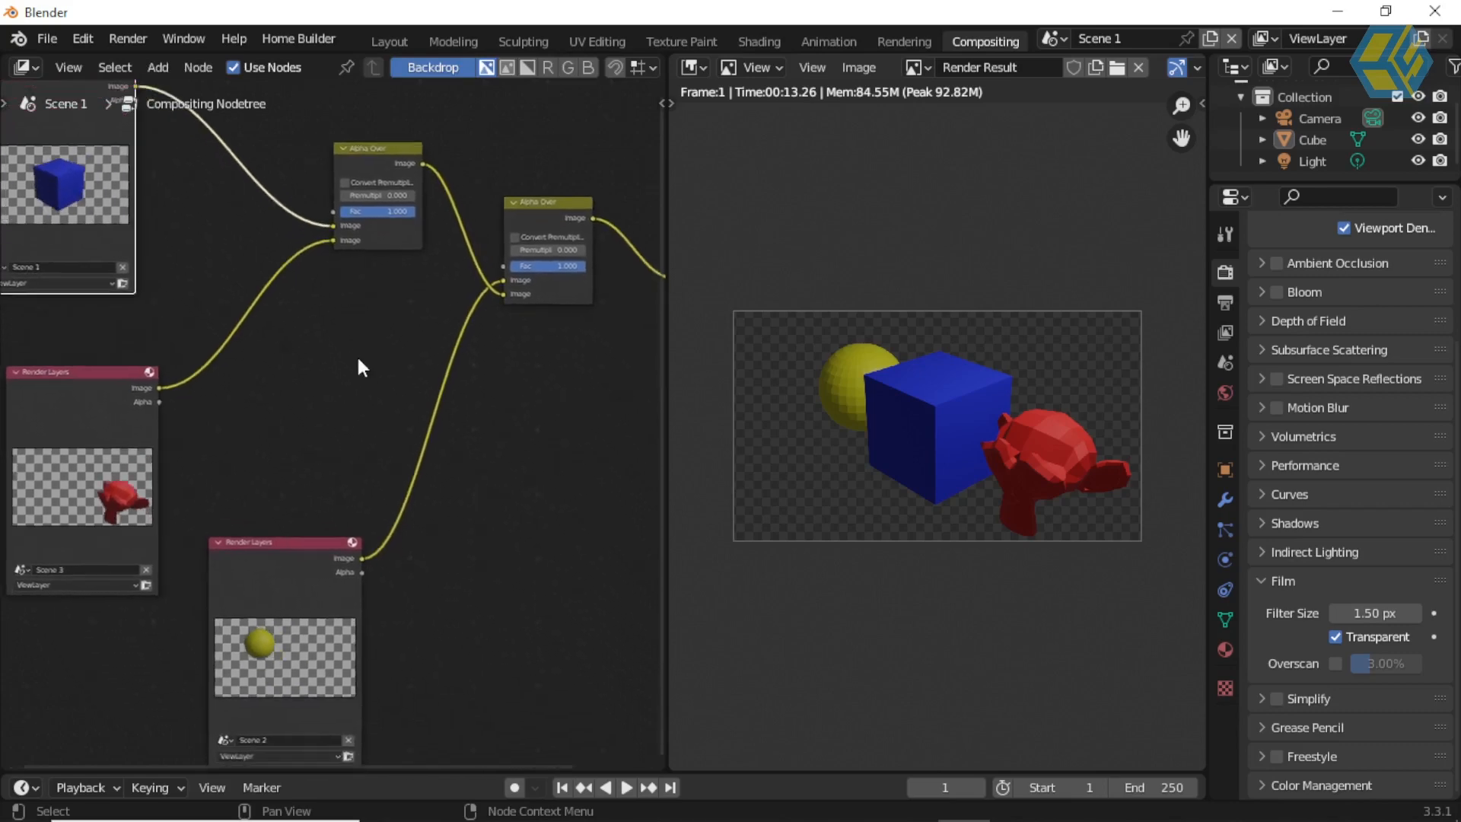
pyautogui.scroll(2, 396, 368)
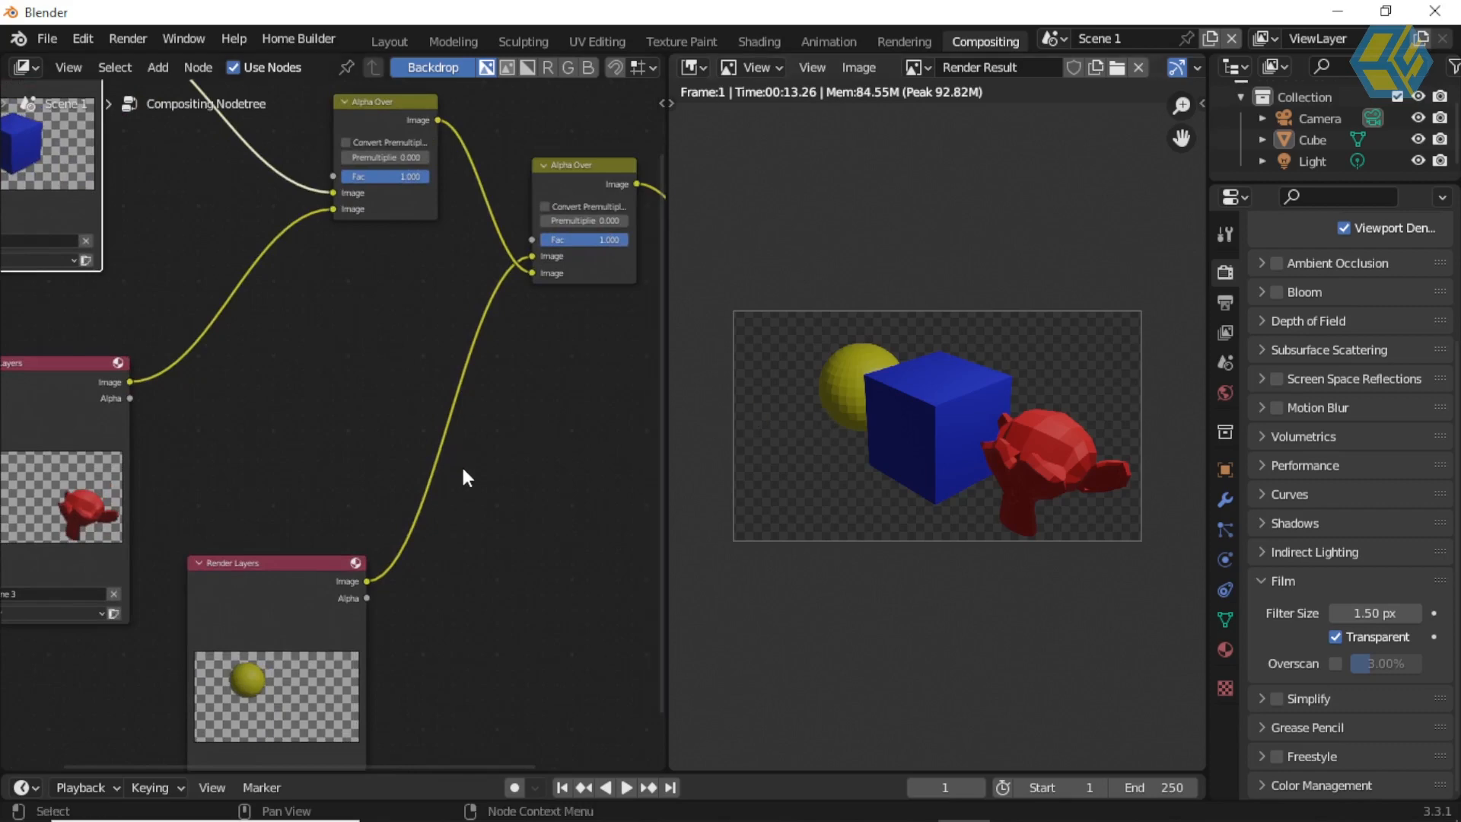
pyautogui.scroll(2, 473, 459)
pyautogui.scroll(-2, 514, 442)
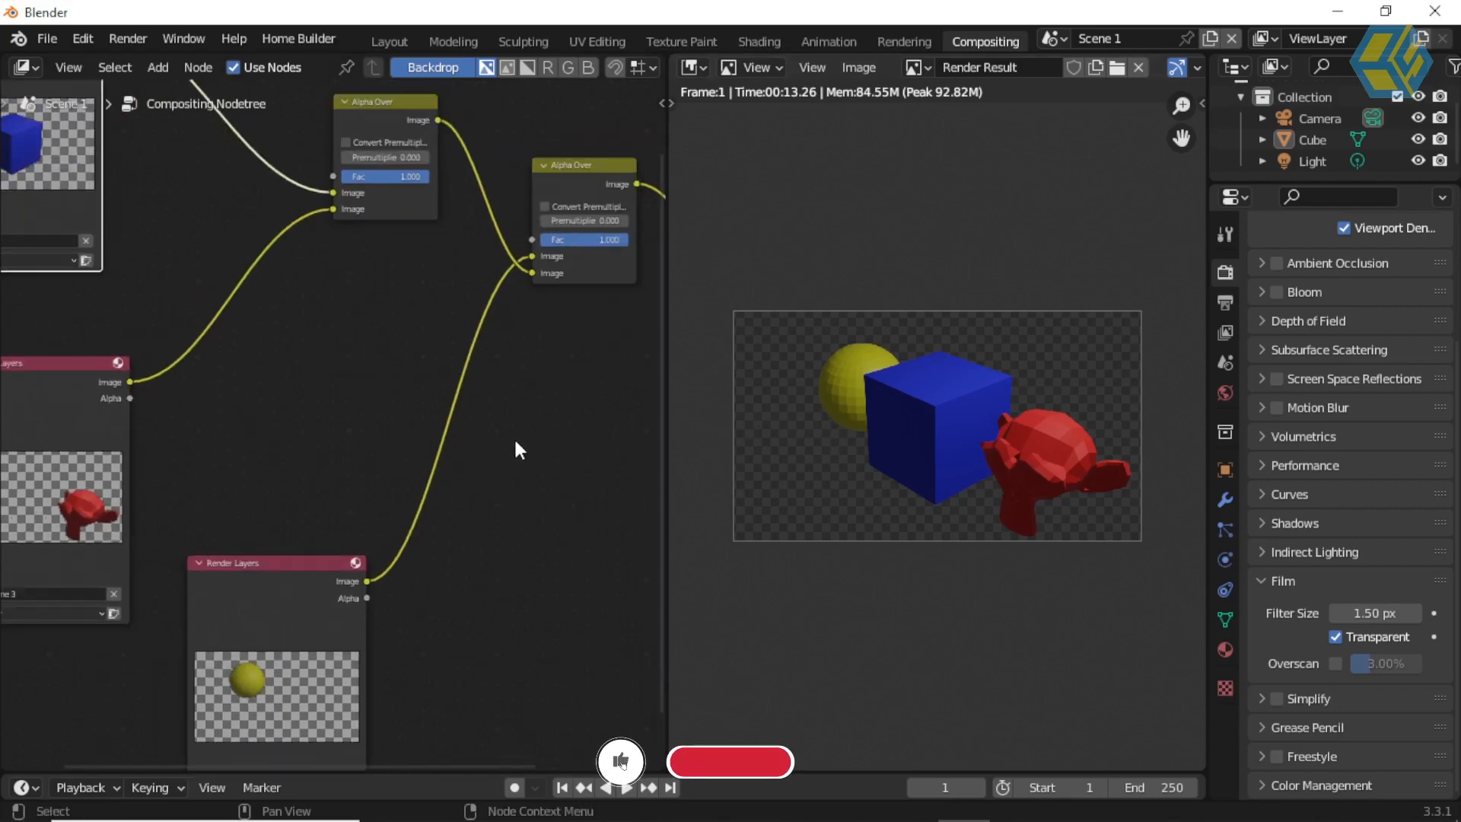
pyautogui.click(1225, 650)
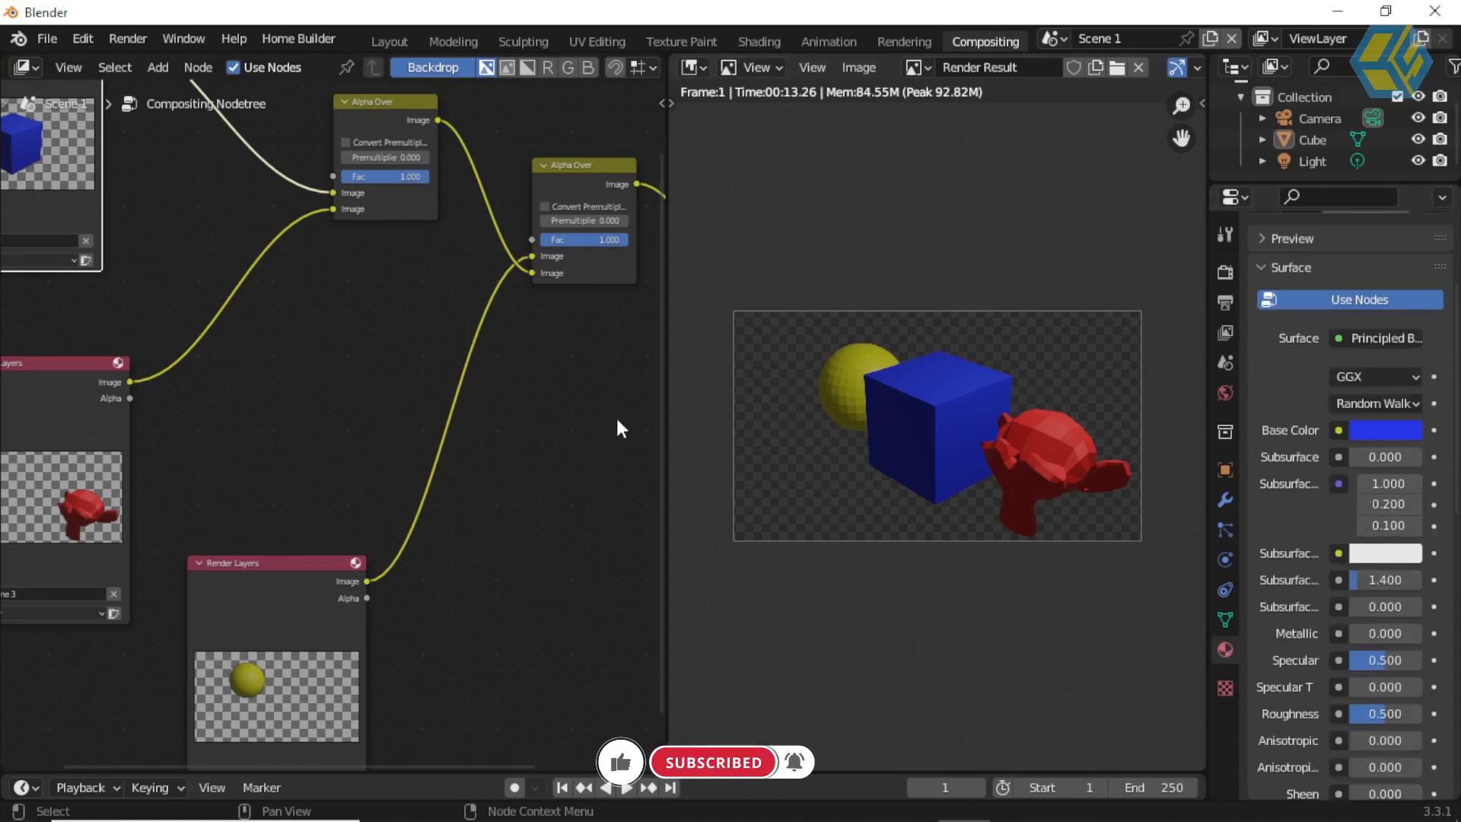
pyautogui.click(1054, 38)
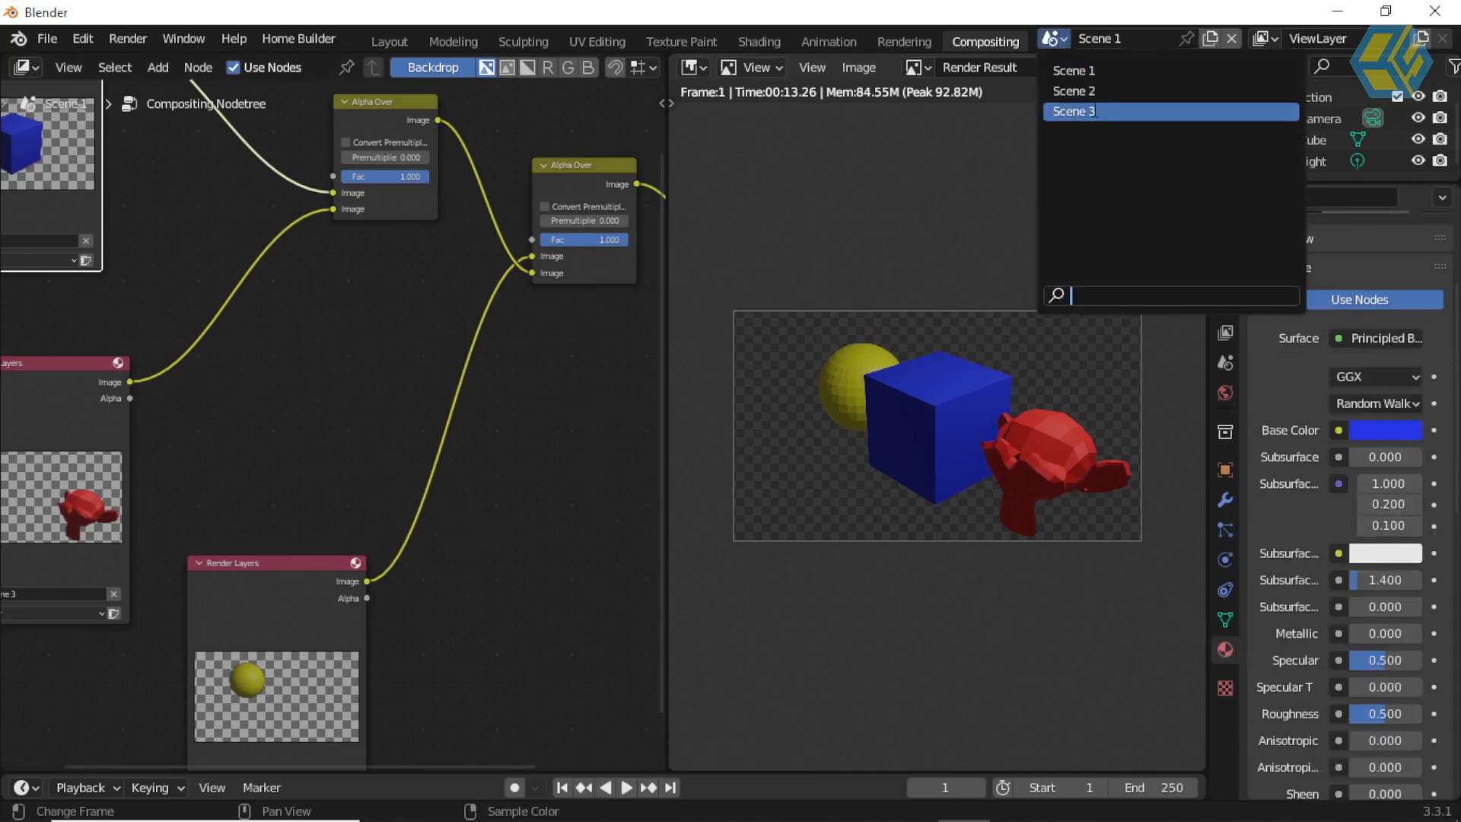
pyautogui.click(1093, 108)
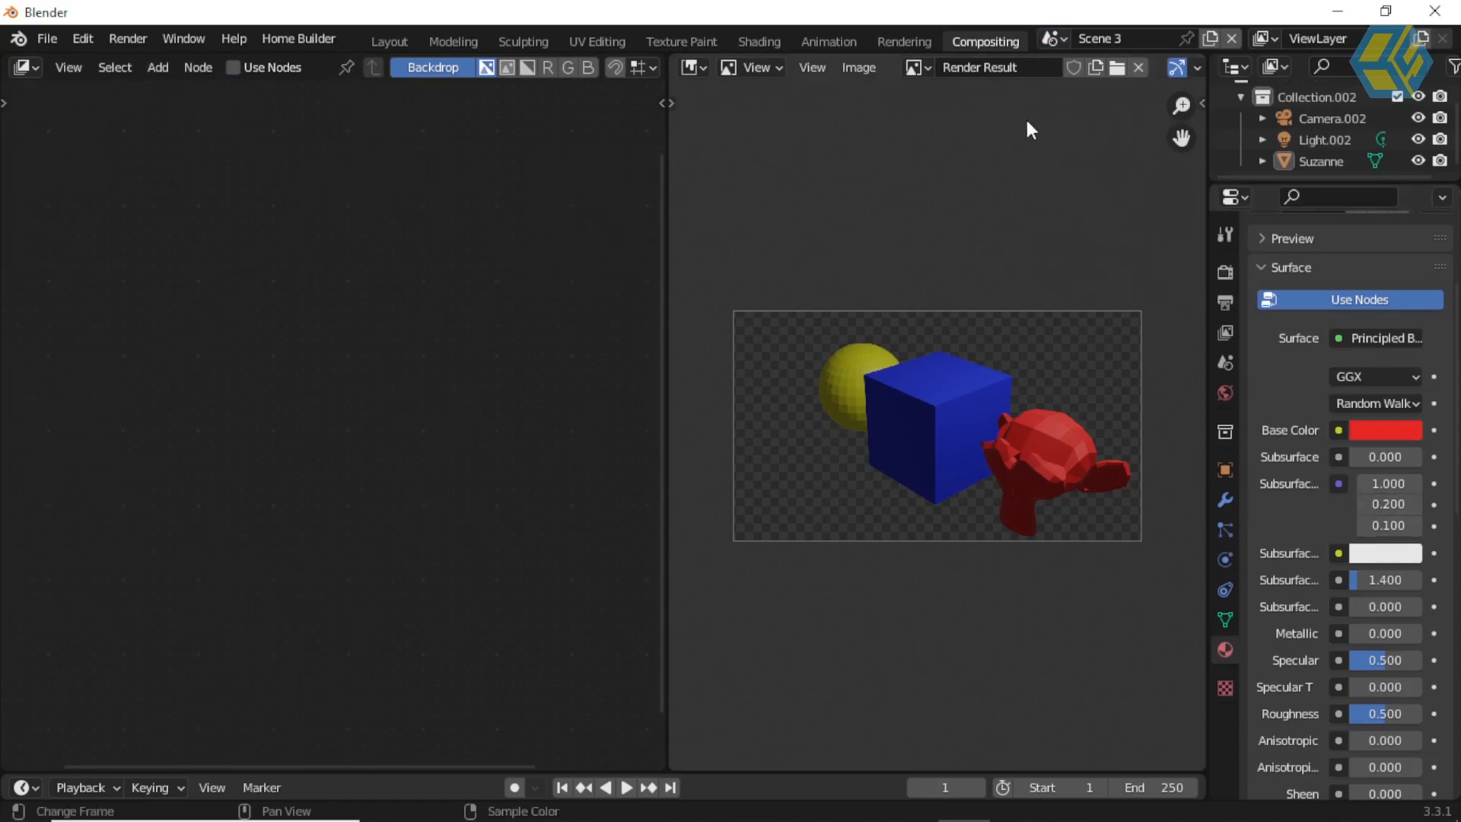
pyautogui.click(1057, 39)
pyautogui.click(1076, 67)
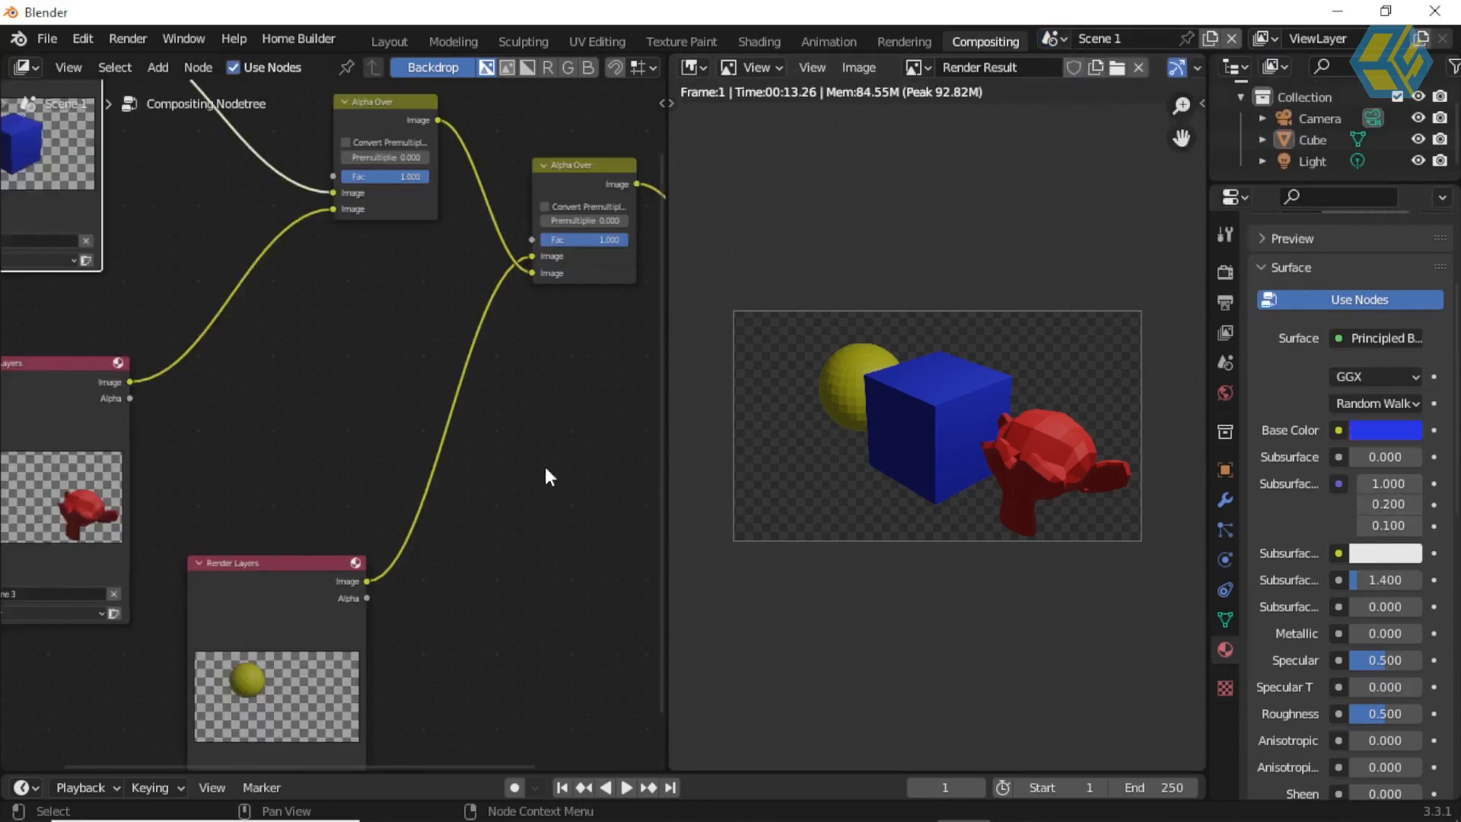
# Step: Insert a Hue Saturation Value node on the link between Scene 2's Render Layers node and the last Alpha Over node
pyautogui.moveTo(460, 460); pyautogui.dragTo(468, 480, button='middle')
pyautogui.scroll(3, 474, 477)
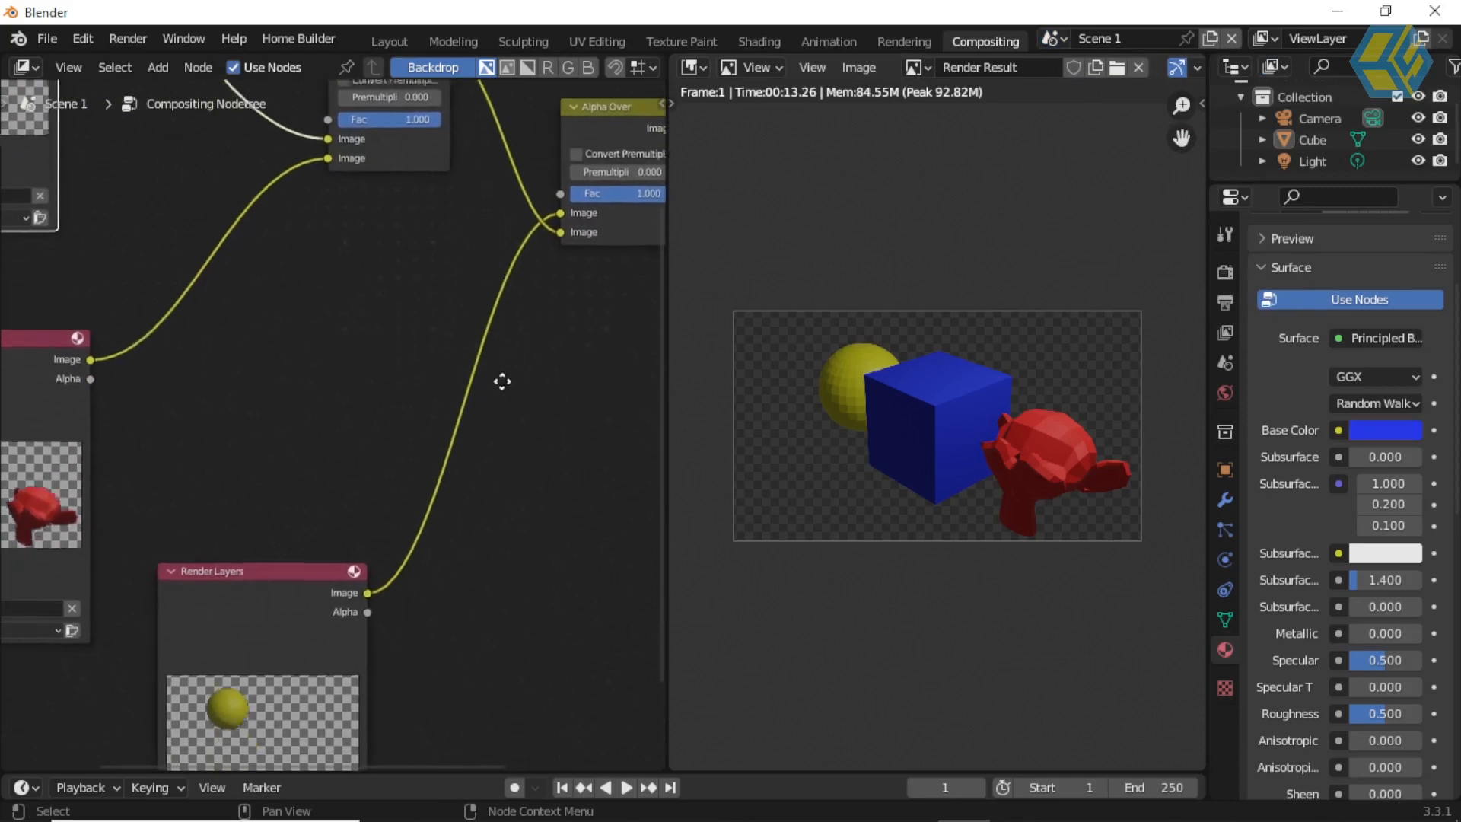
pyautogui.moveTo(519, 379); pyautogui.dragTo(480, 457, button='middle')
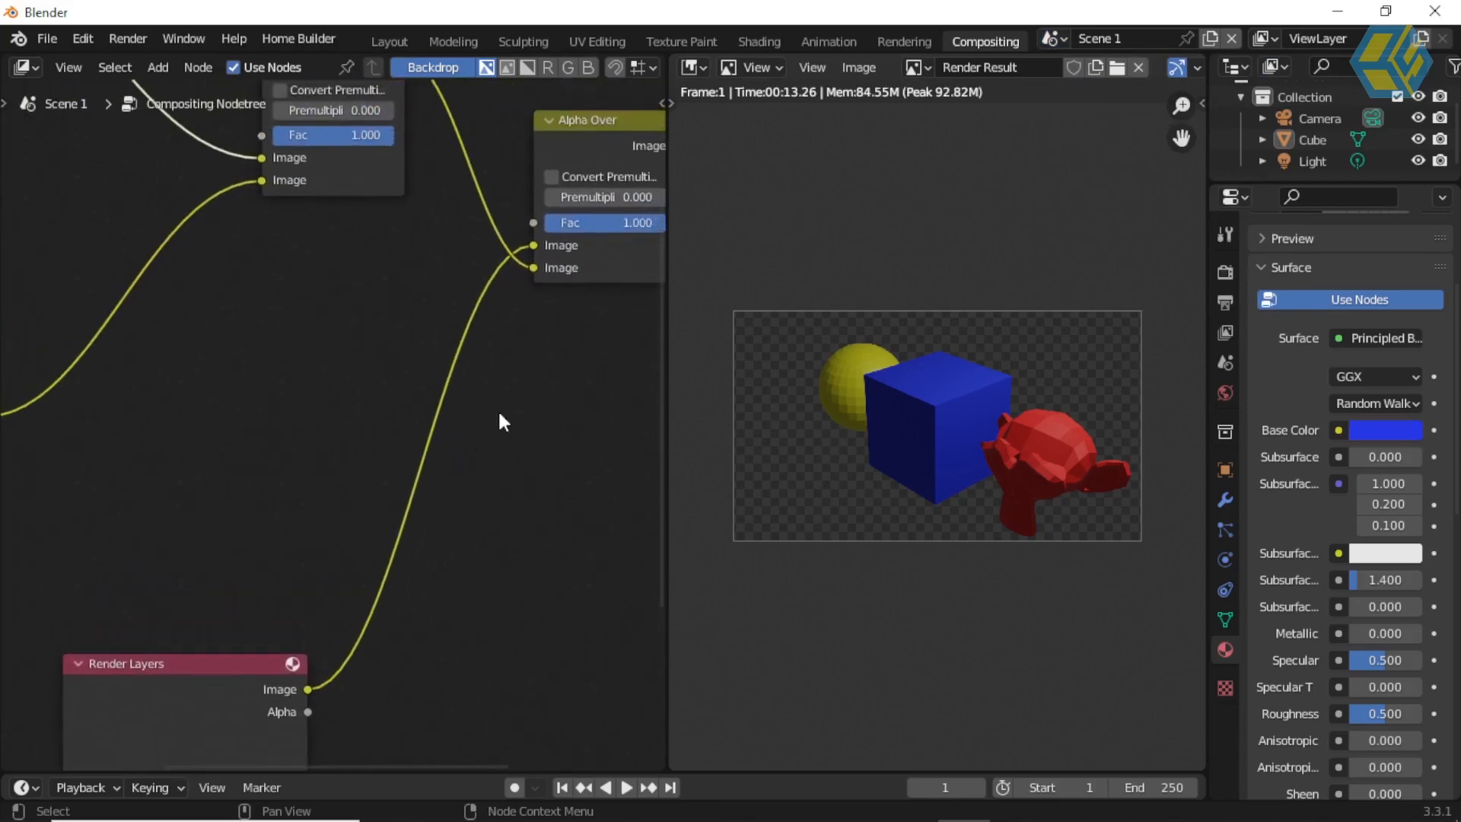
pyautogui.moveTo(417, 532); pyautogui.dragTo(482, 317, button='middle')
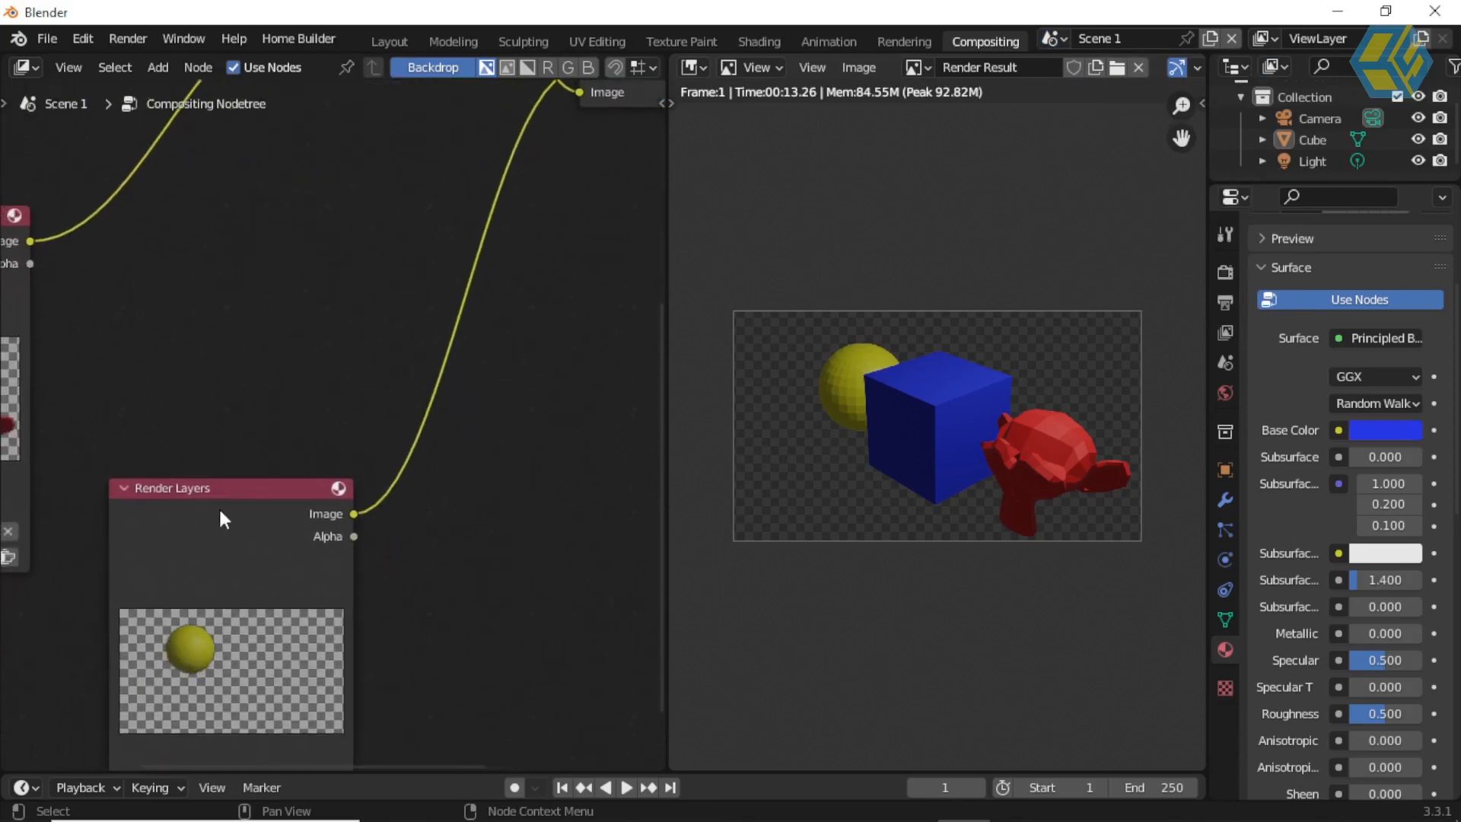
pyautogui.moveTo(551, 449); pyautogui.dragTo(489, 508, button='middle')
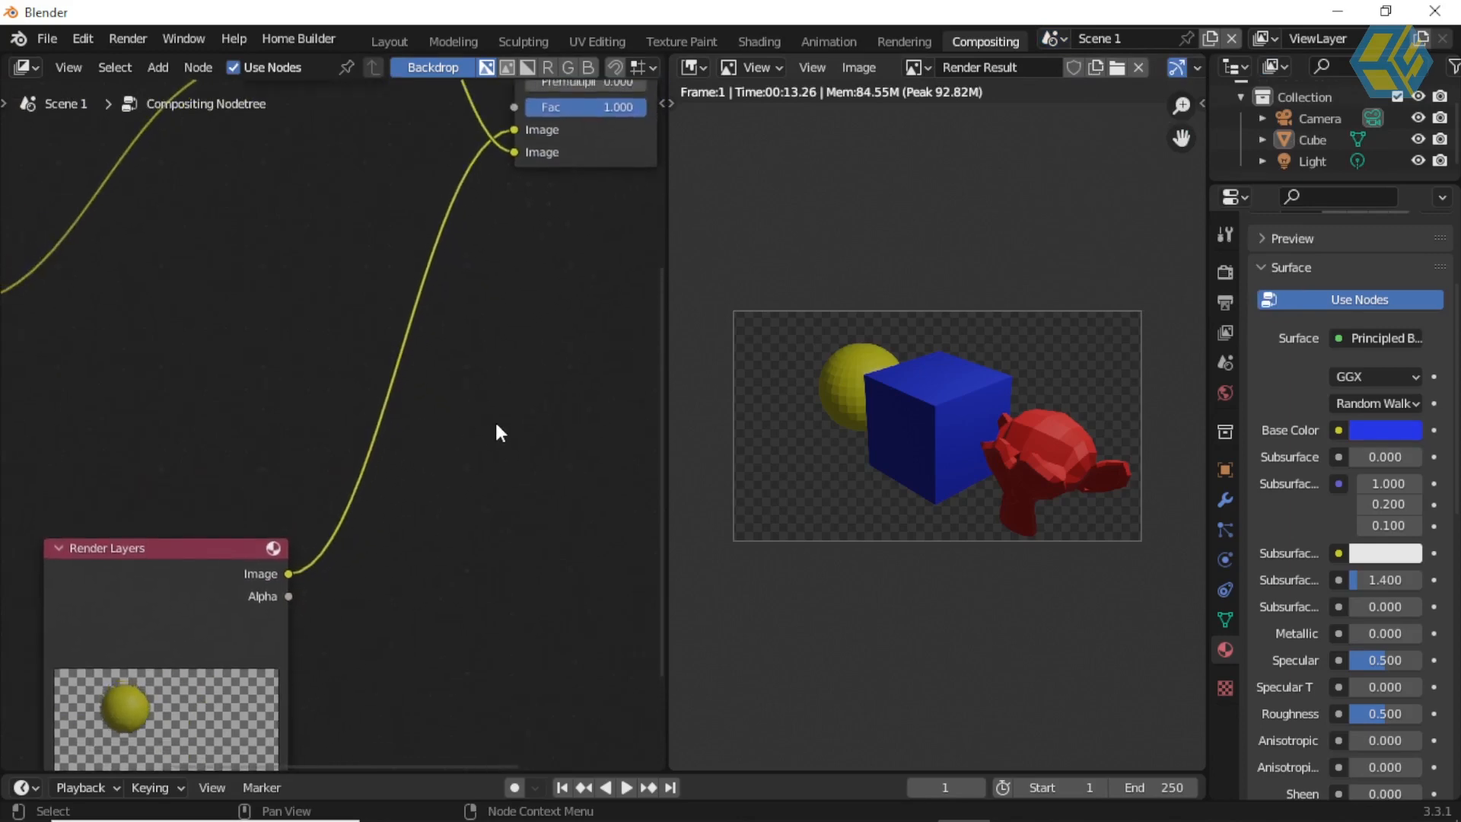
pyautogui.hotkey('shift', 'a')
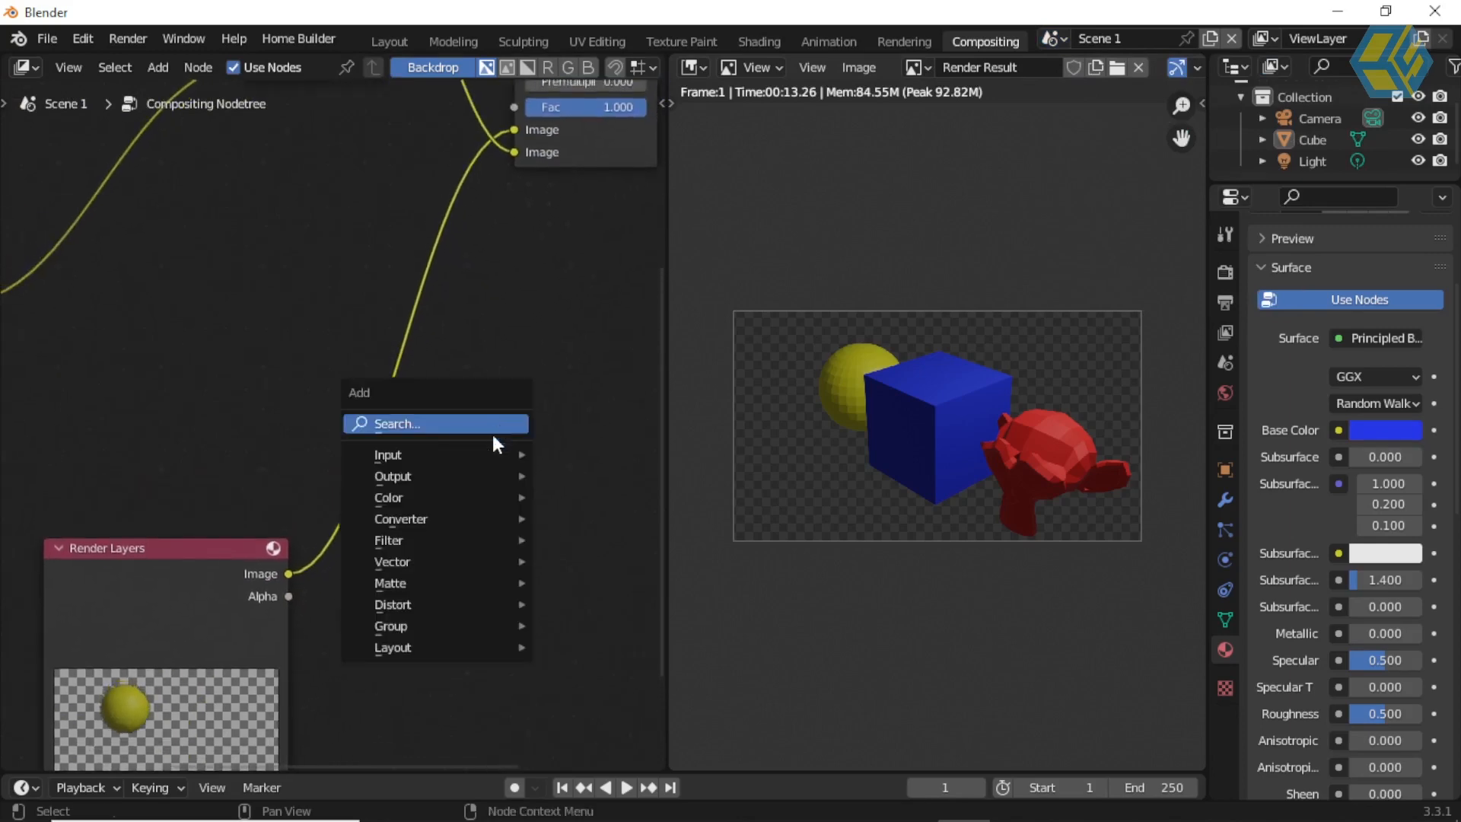
pyautogui.moveTo(472, 505)
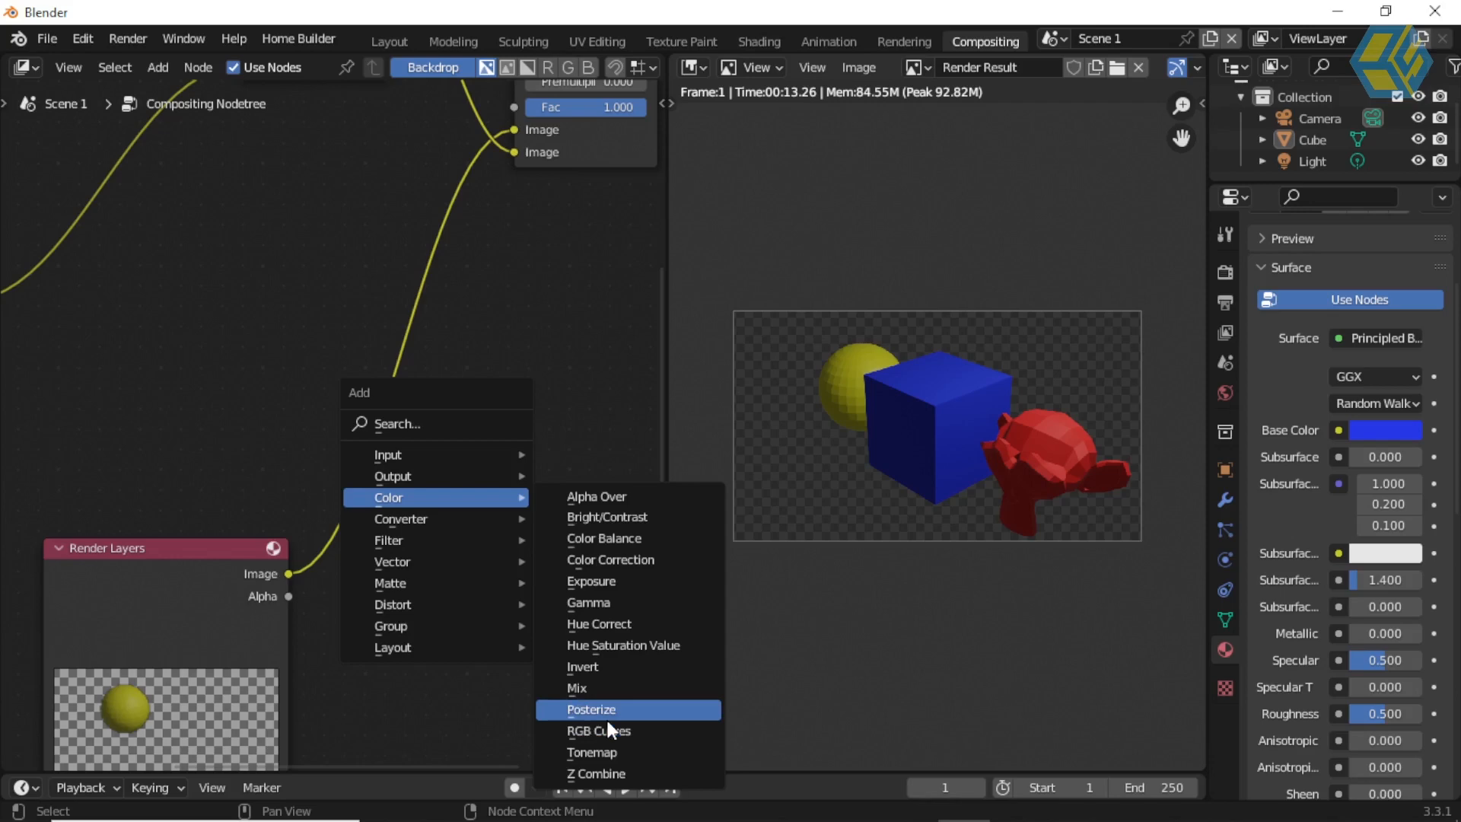
pyautogui.click(605, 645)
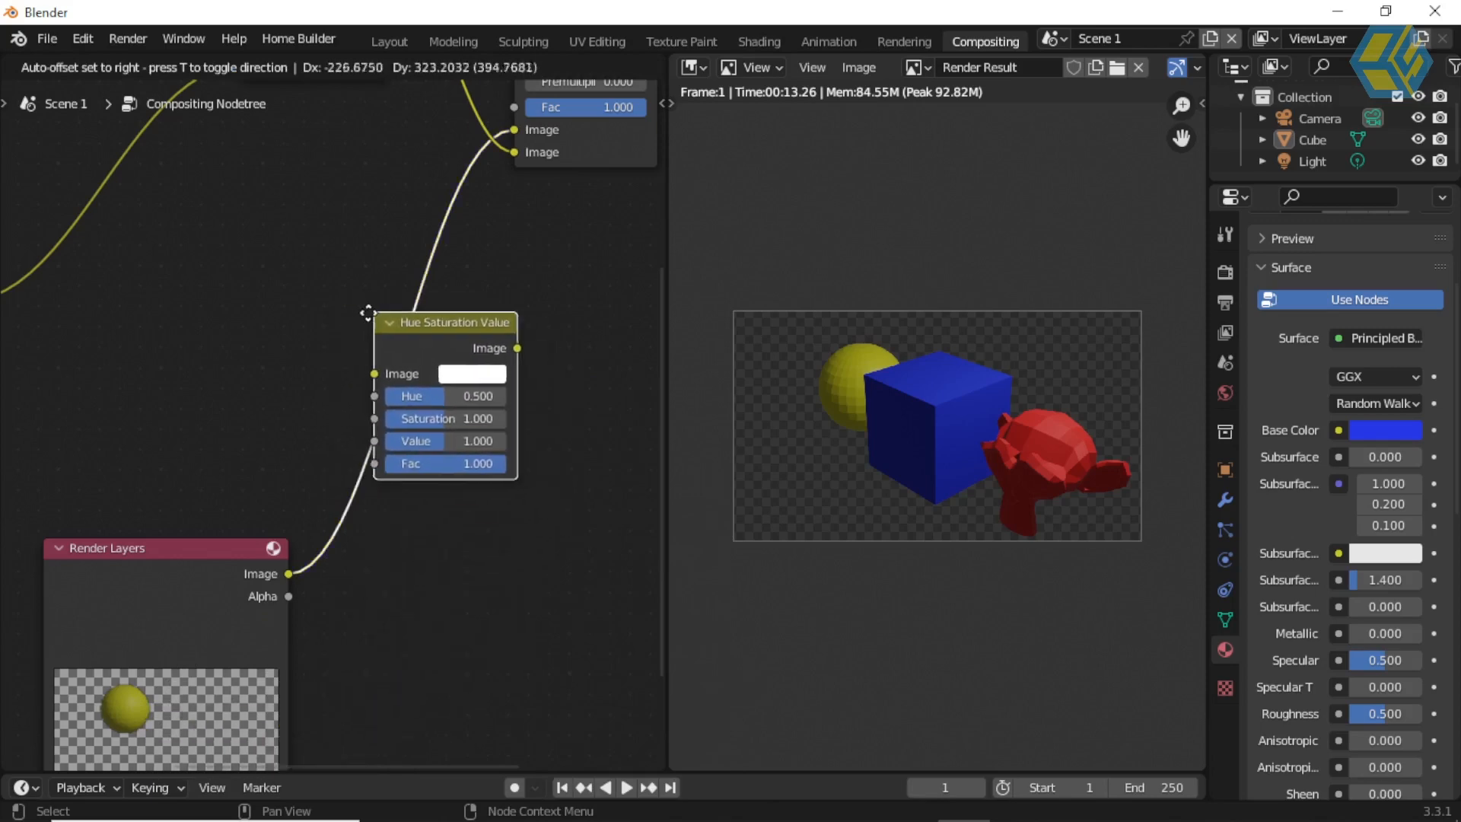
pyautogui.click(333, 304)
# Step: Try different hues on the Hue Saturation Value node to recolor the sphere, ending with Hue at 0.200
pyautogui.scroll(-1, 537, 449)
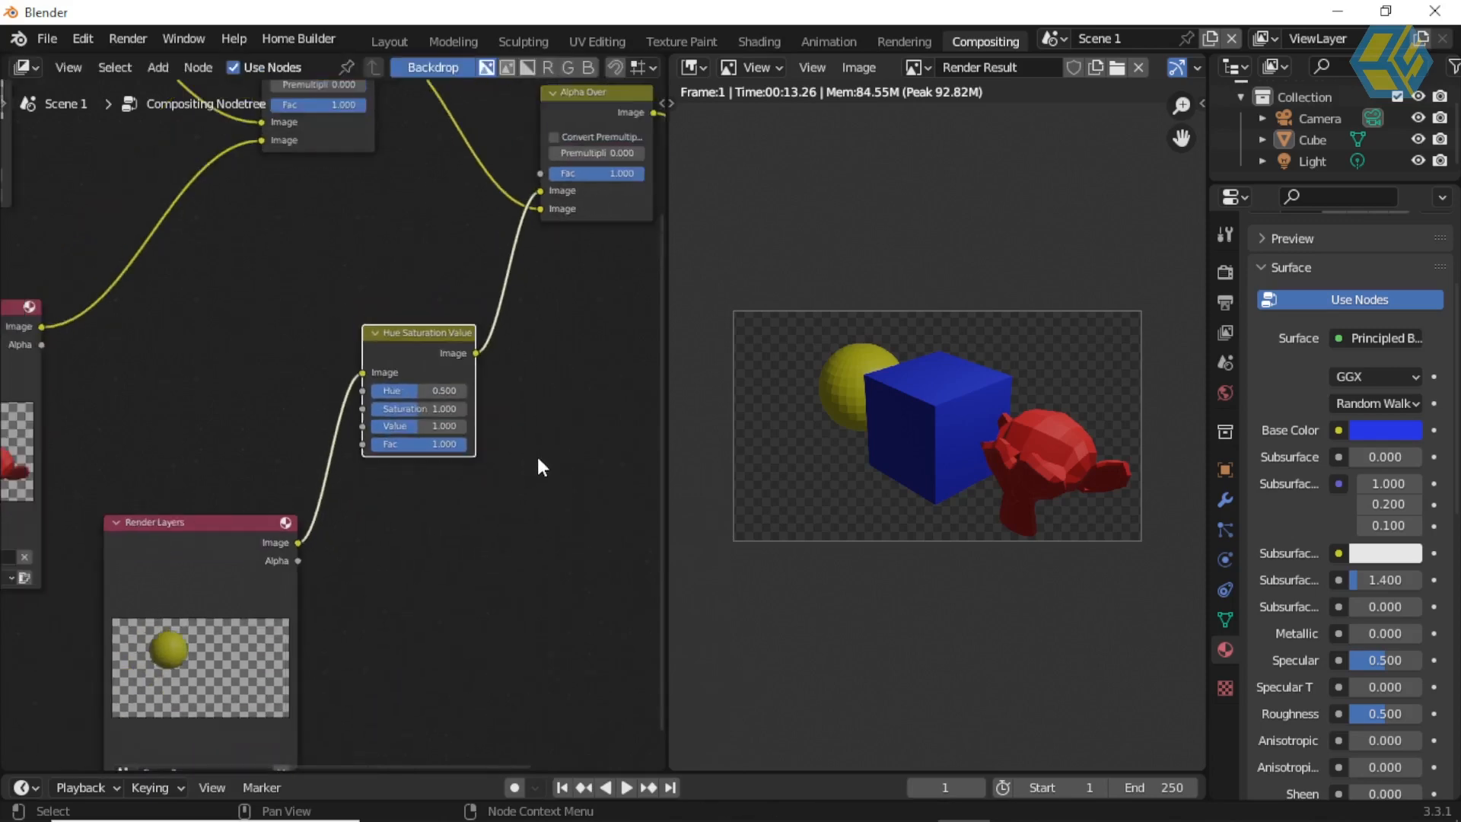
pyautogui.moveTo(503, 494); pyautogui.dragTo(505, 487, button='middle')
pyautogui.scroll(1, 458, 458)
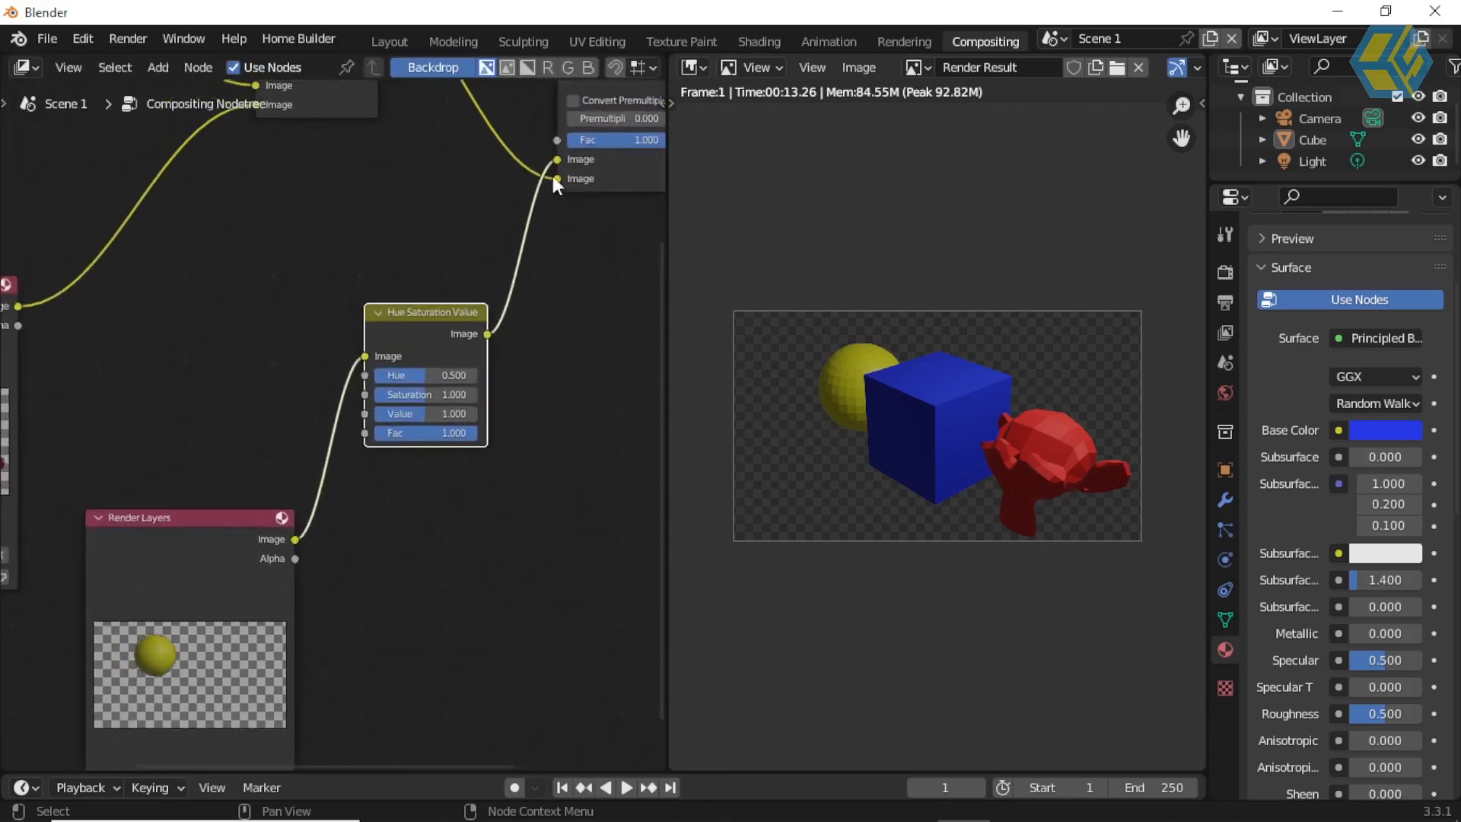
pyautogui.moveTo(561, 391); pyautogui.dragTo(409, 525, button='middle')
pyautogui.scroll(1, 552, 487)
pyautogui.scroll(1, 367, 533)
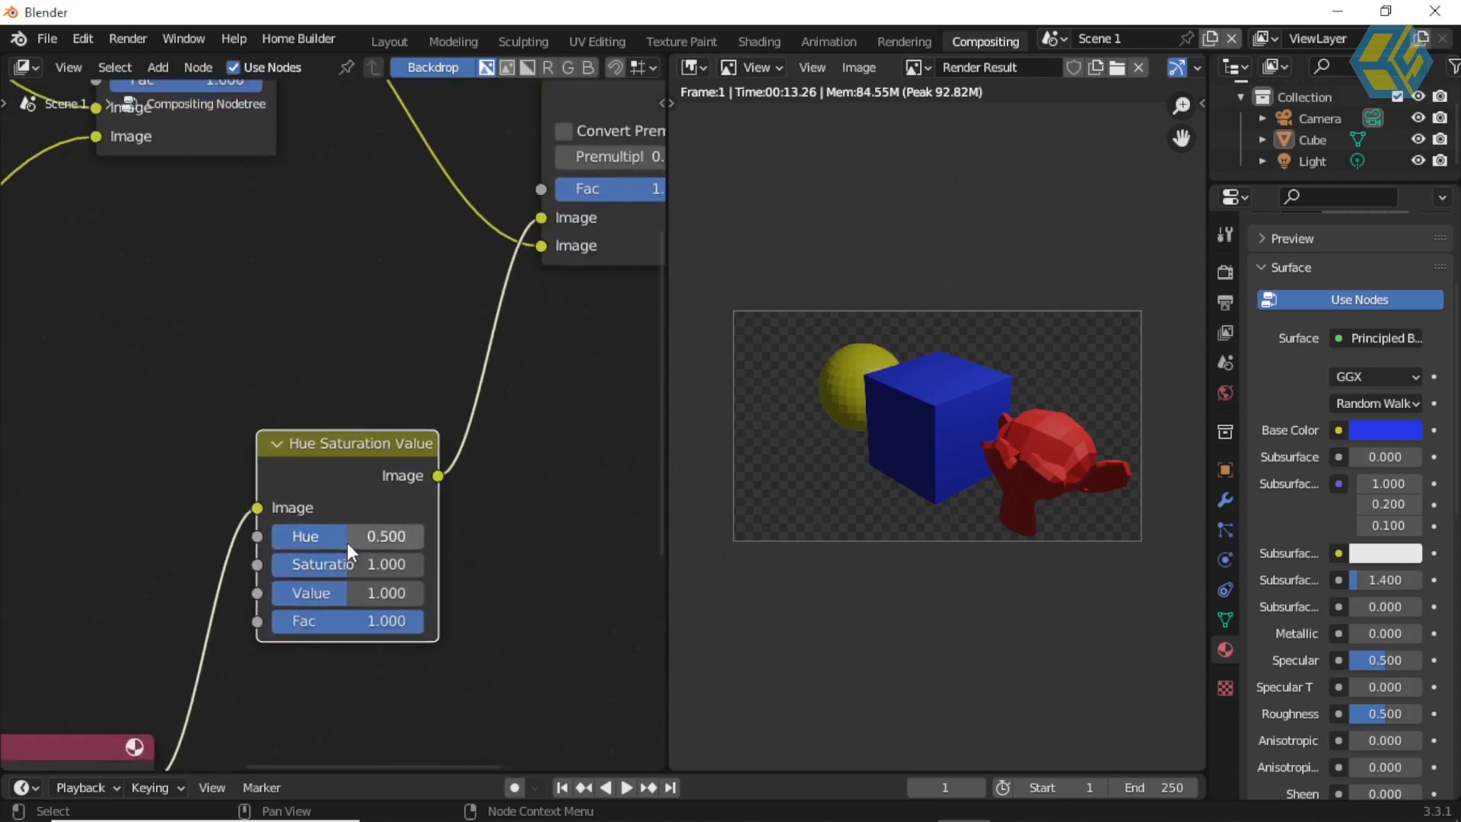
pyautogui.moveTo(345, 537); pyautogui.dragTo(407, 537)
pyautogui.moveTo(364, 537); pyautogui.dragTo(299, 537)
pyautogui.click(334, 538)
pyautogui.click(343, 502)
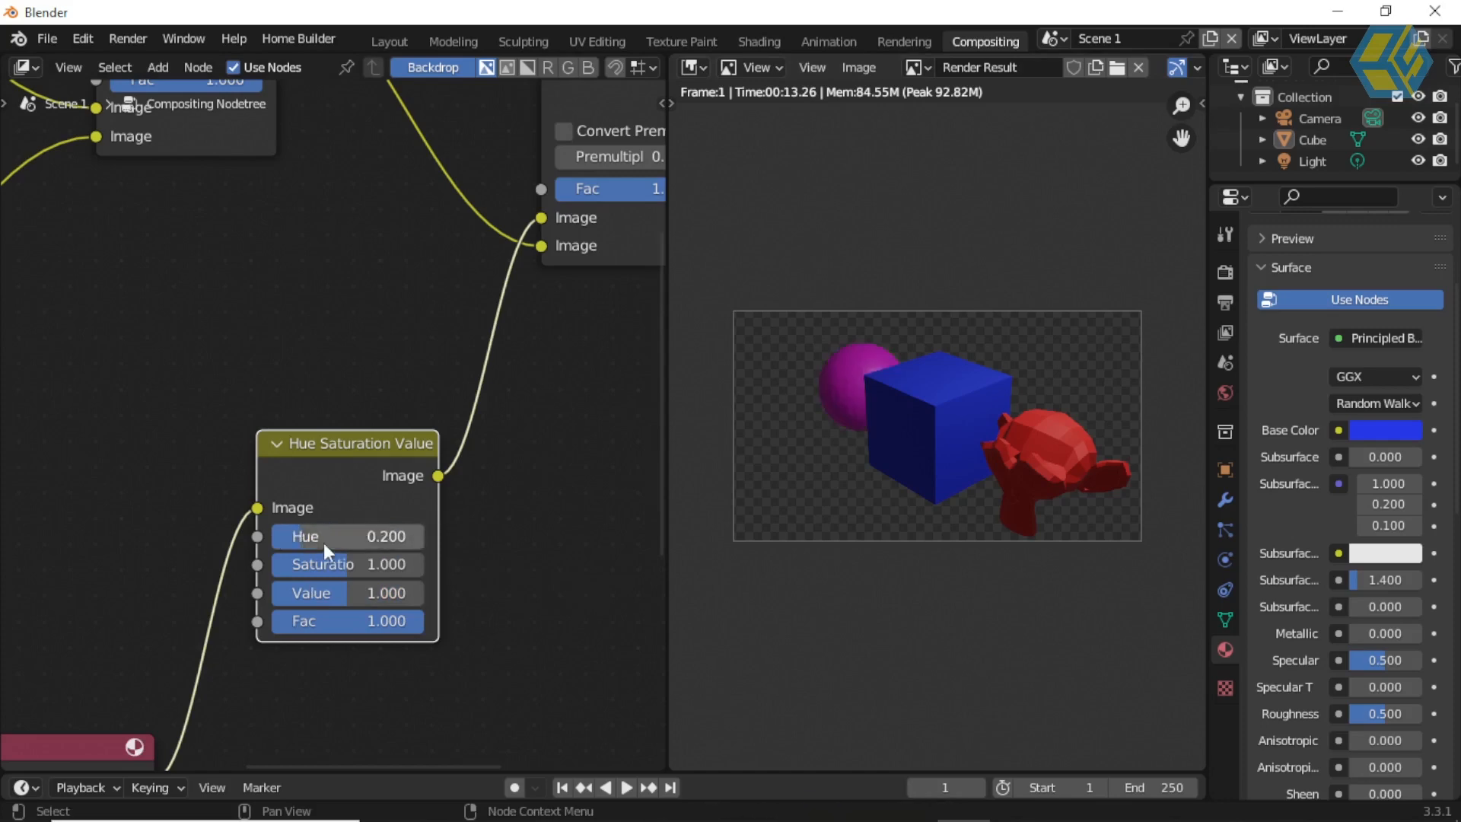
# Step: Try other hues on the sphere's Hue Saturation Value node, including 1.000, and reset Hue to 0.500
pyautogui.click(375, 542)
pyautogui.write('1')
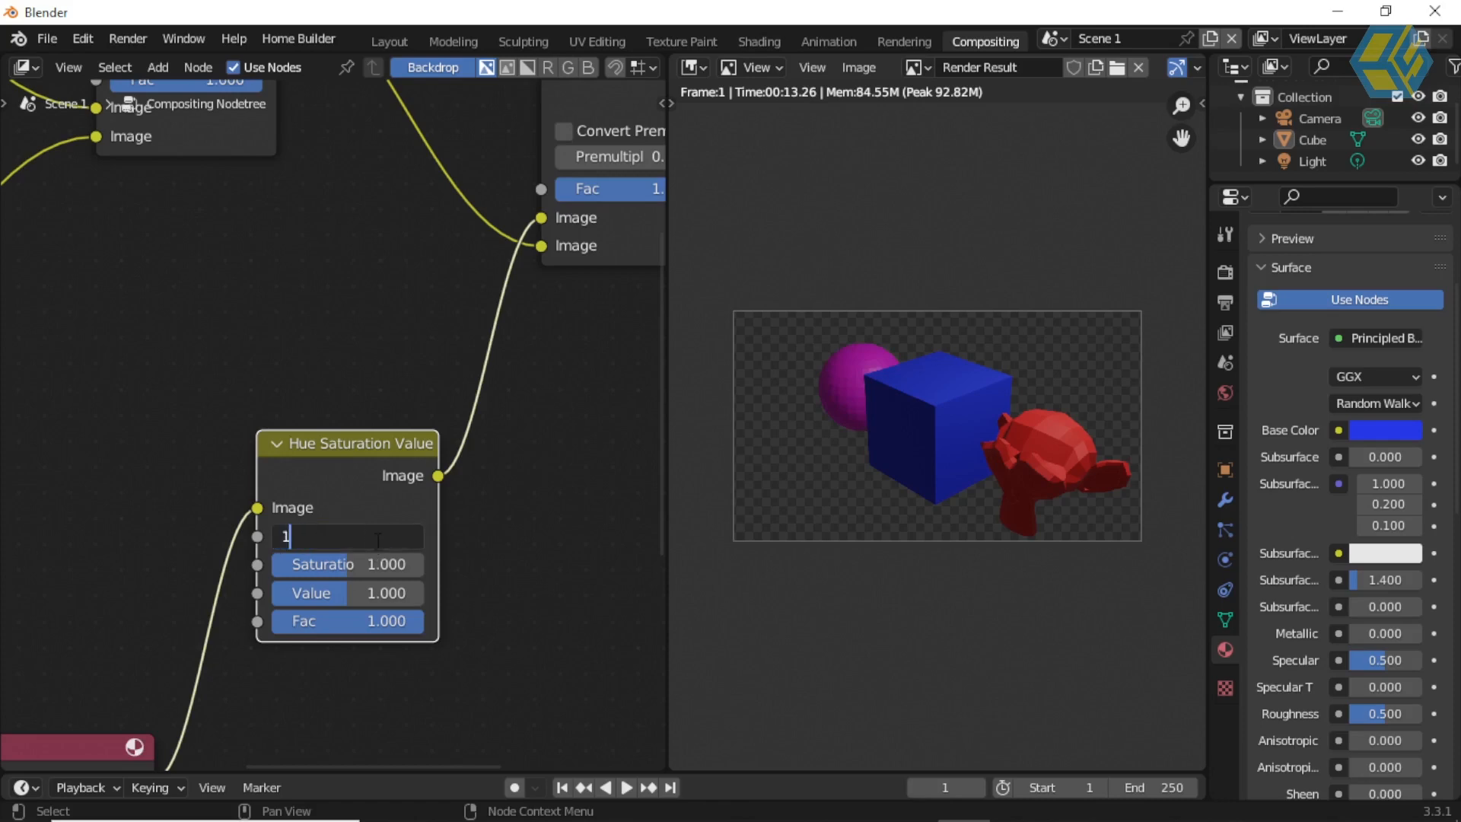
pyautogui.press('Return')
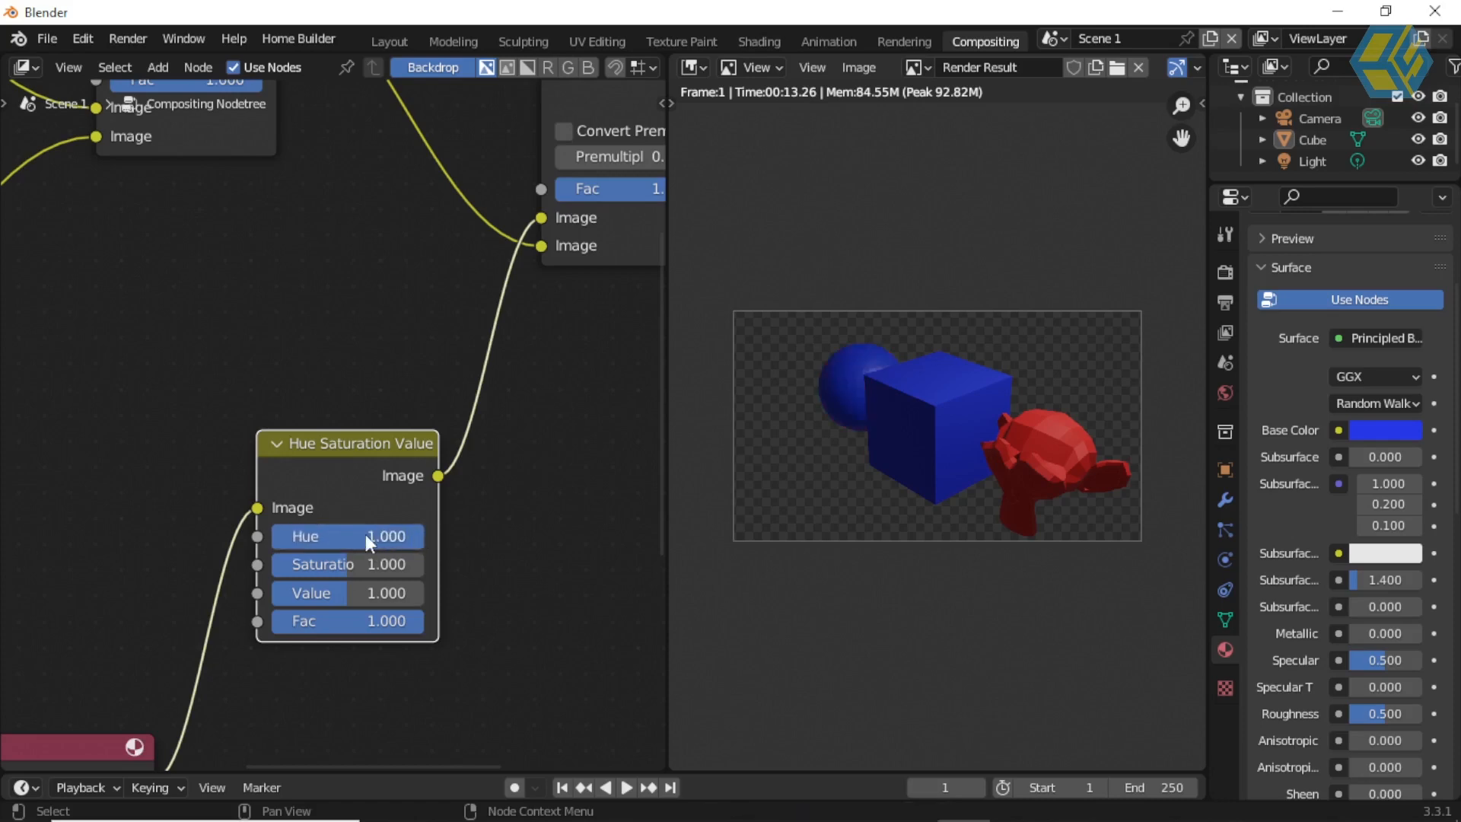
pyautogui.click(335, 536)
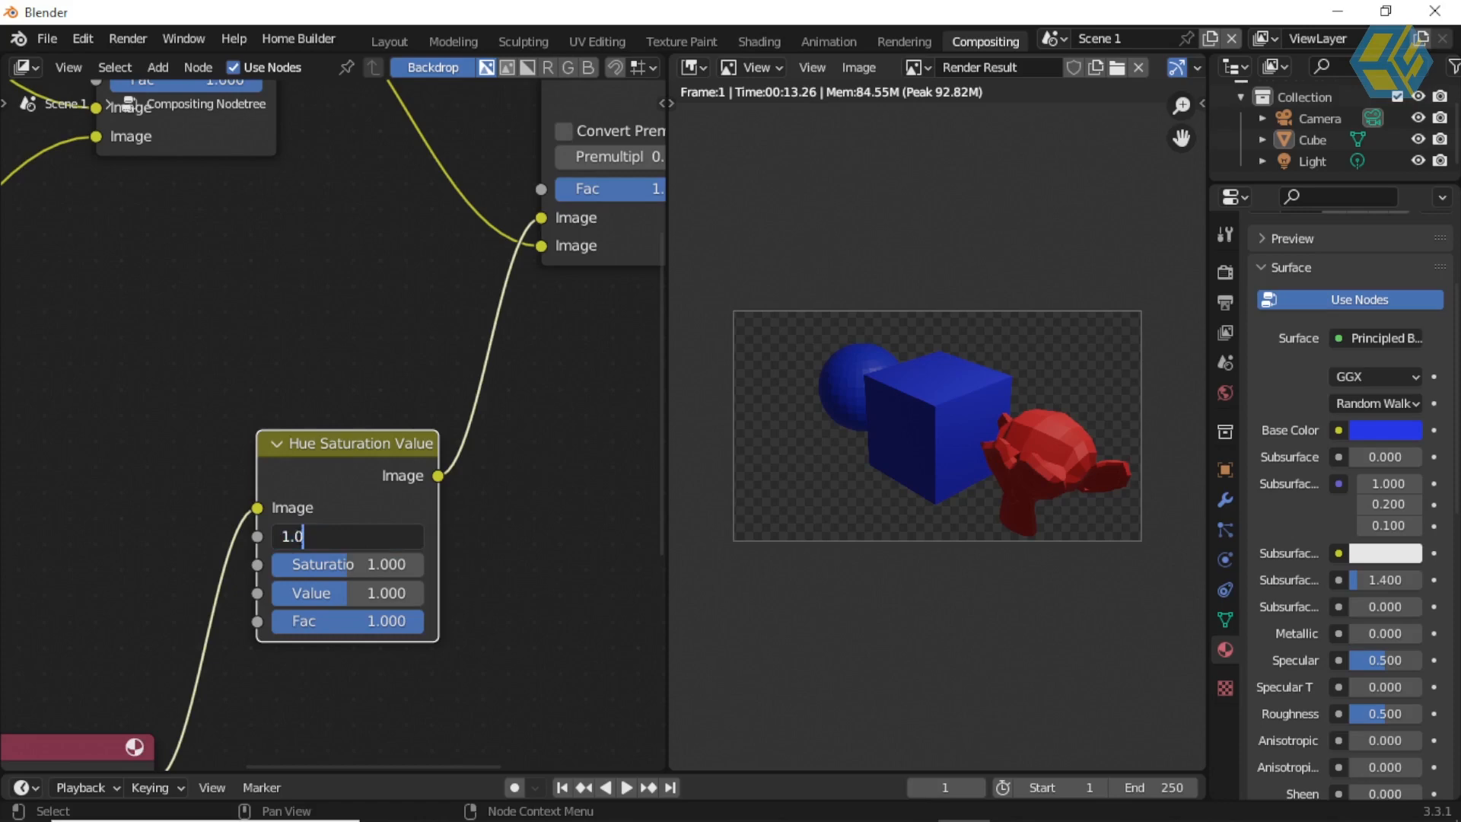
pyautogui.press('Return')
pyautogui.moveTo(335, 536); pyautogui.dragTo(258, 537)
pyautogui.click(411, 537)
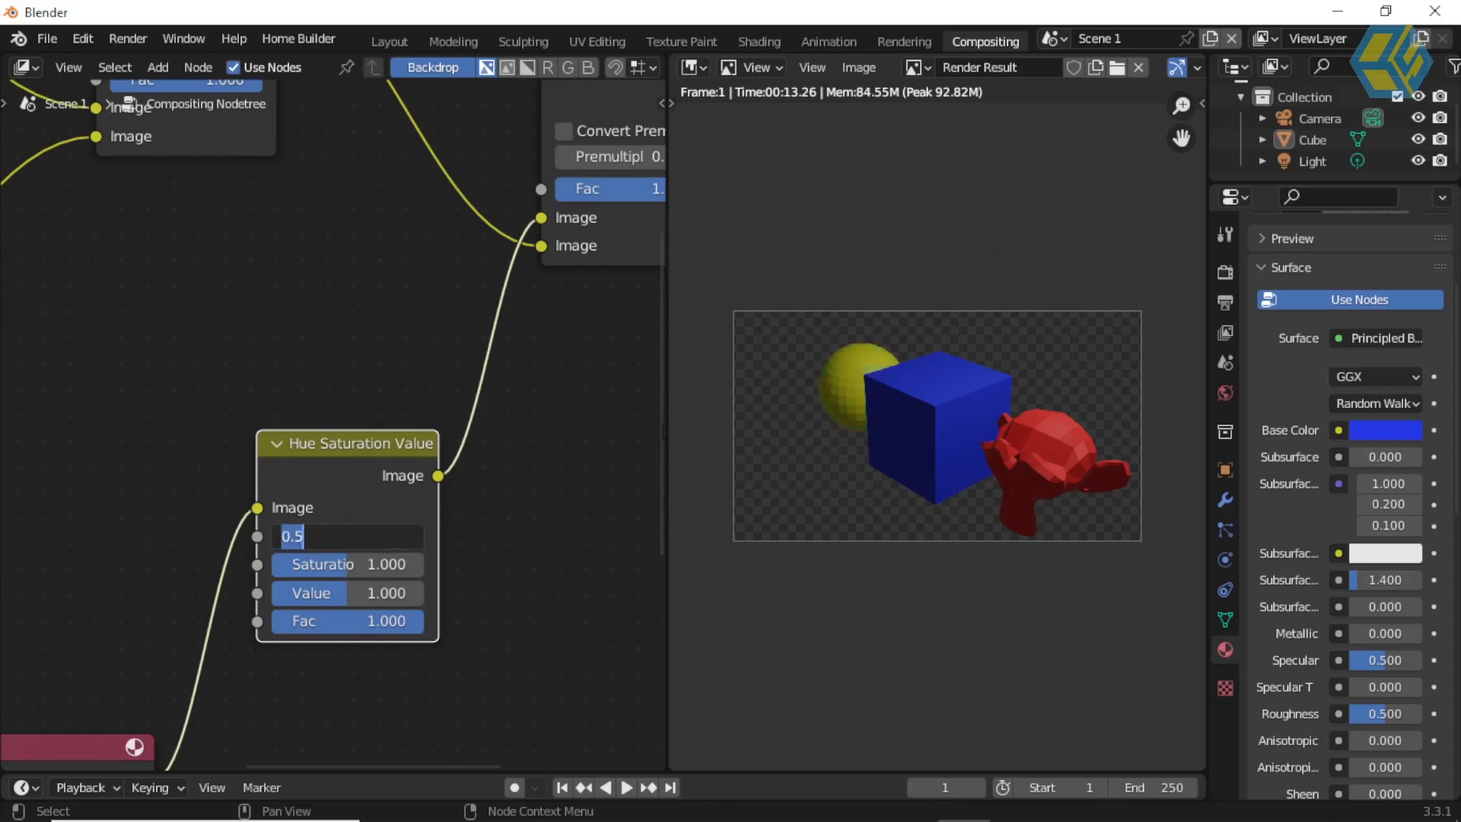
pyautogui.press('Return')
# Step: Set the sphere's Hue Saturation Value node to Saturation 1.950 and Value 1.467
pyautogui.scroll(2, 411, 462)
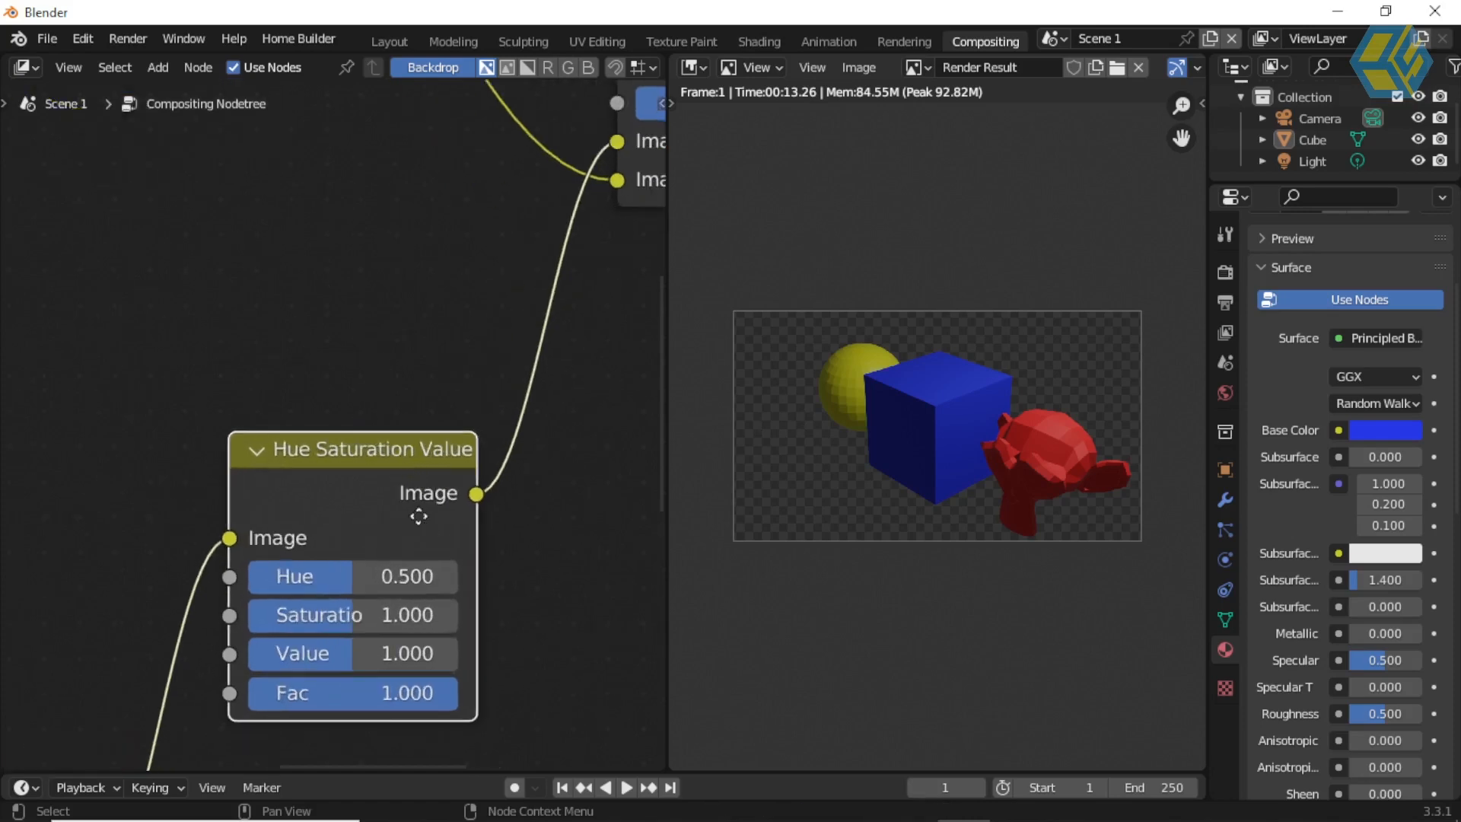
pyautogui.moveTo(419, 516); pyautogui.dragTo(401, 364, button='middle')
pyautogui.scroll(2, 851, 363)
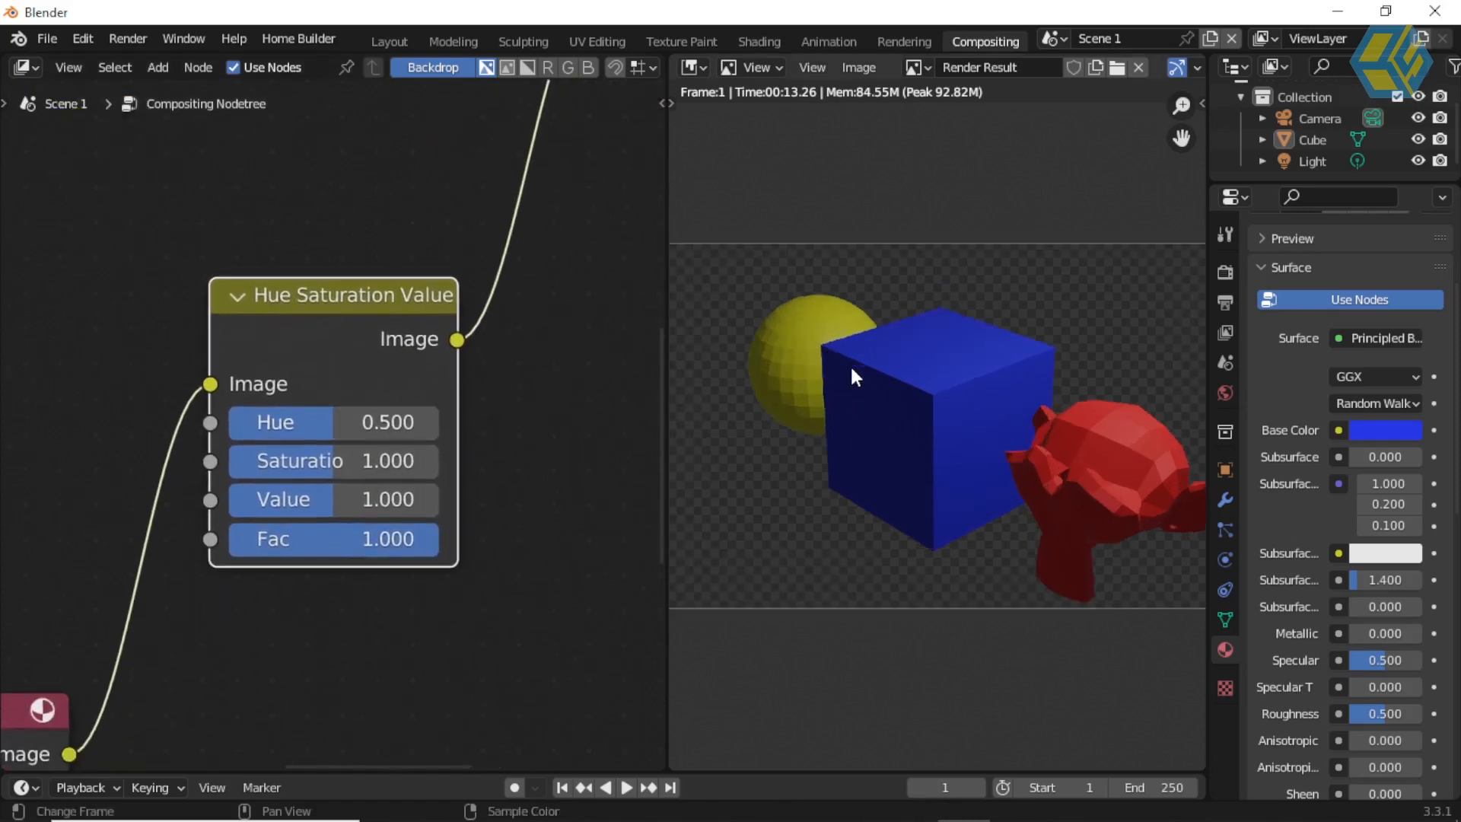
pyautogui.moveTo(332, 464); pyautogui.dragTo(431, 464)
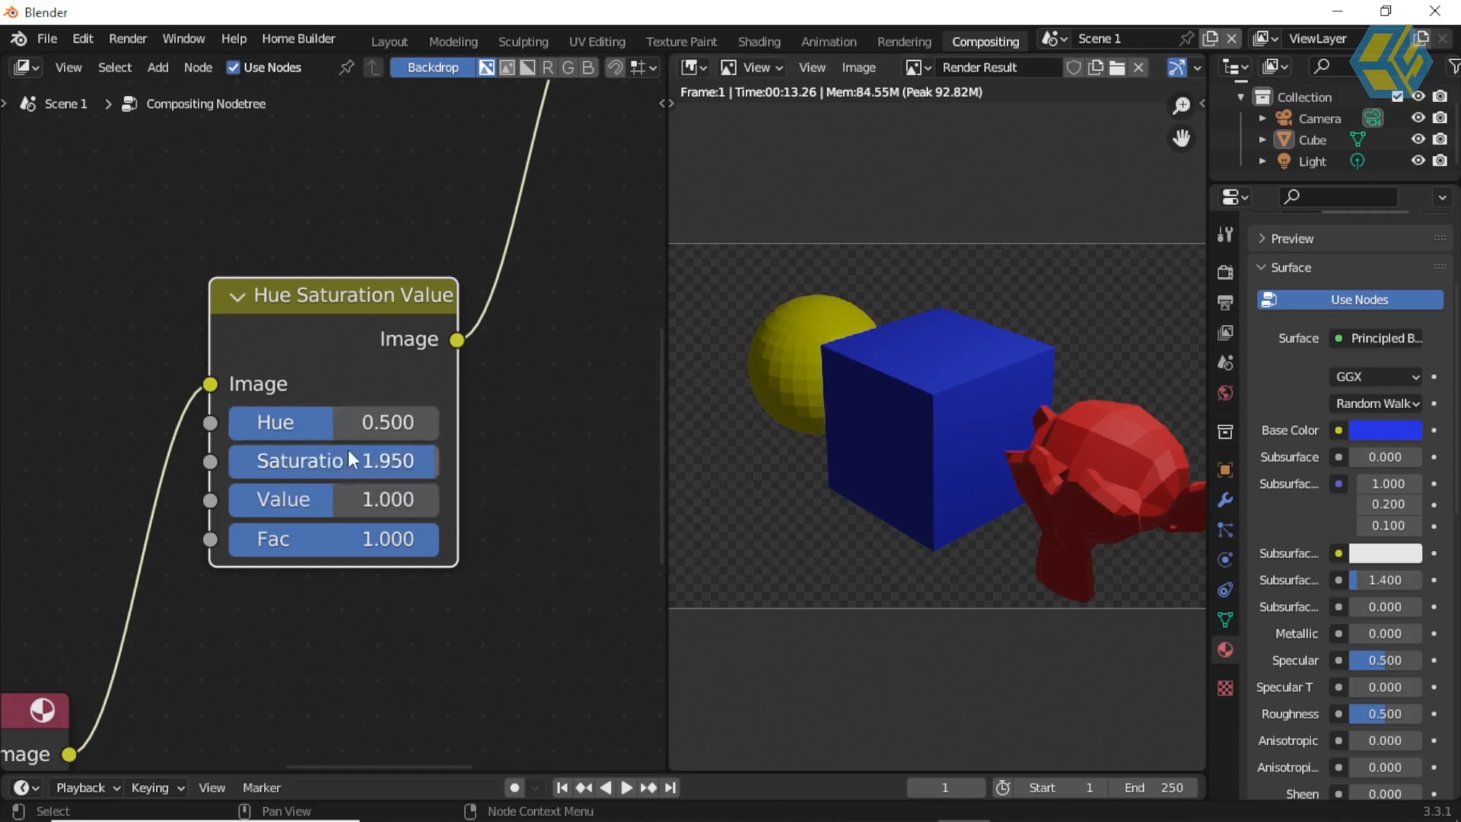
pyautogui.moveTo(325, 503); pyautogui.dragTo(415, 500)
# Step: Move the Scene 1 Render Layers node farther from the first Alpha Over node to make room on its link
pyautogui.scroll(-2, 409, 374)
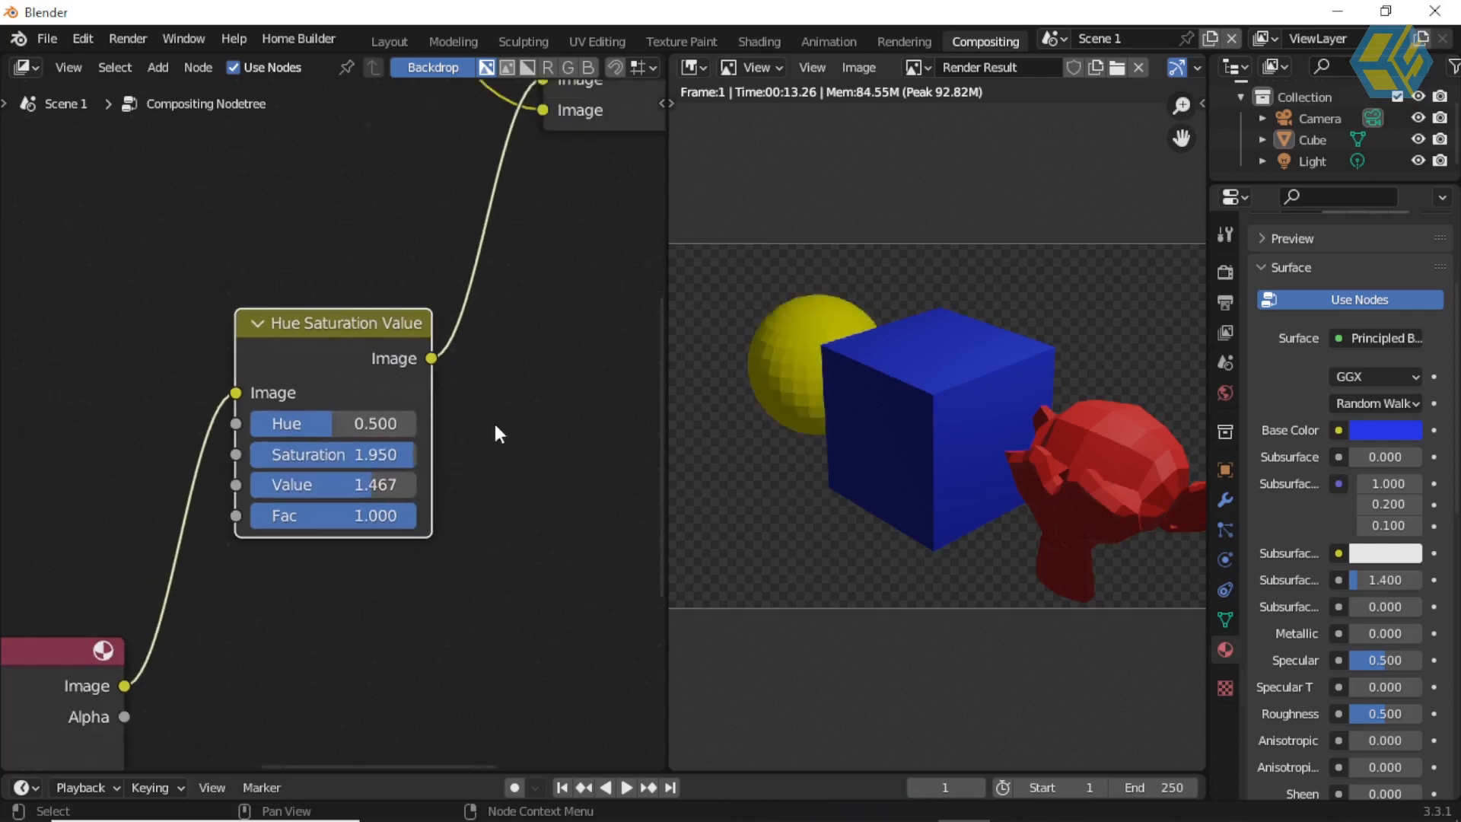
pyautogui.moveTo(360, 379); pyautogui.dragTo(486, 664, button='middle')
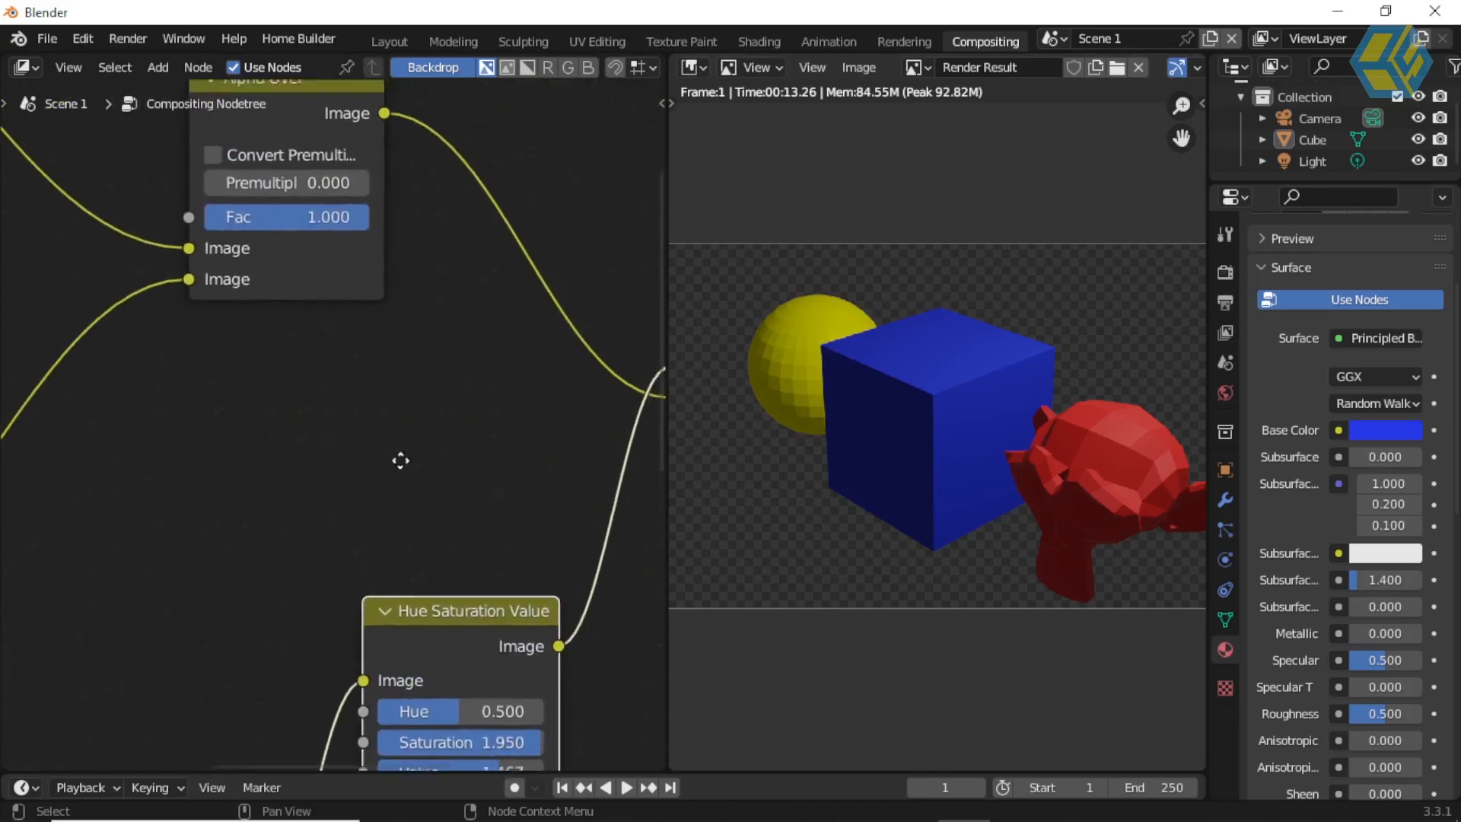
pyautogui.moveTo(401, 460); pyautogui.dragTo(301, 595, button='middle')
pyautogui.scroll(-3, 346, 532)
pyautogui.moveTo(373, 494)
pyautogui.mouseDown(button='middle')
pyautogui.moveTo(509, 541)
pyautogui.moveTo(357, 506)
pyautogui.mouseUp(button='middle')
pyautogui.scroll(1, 361, 514)
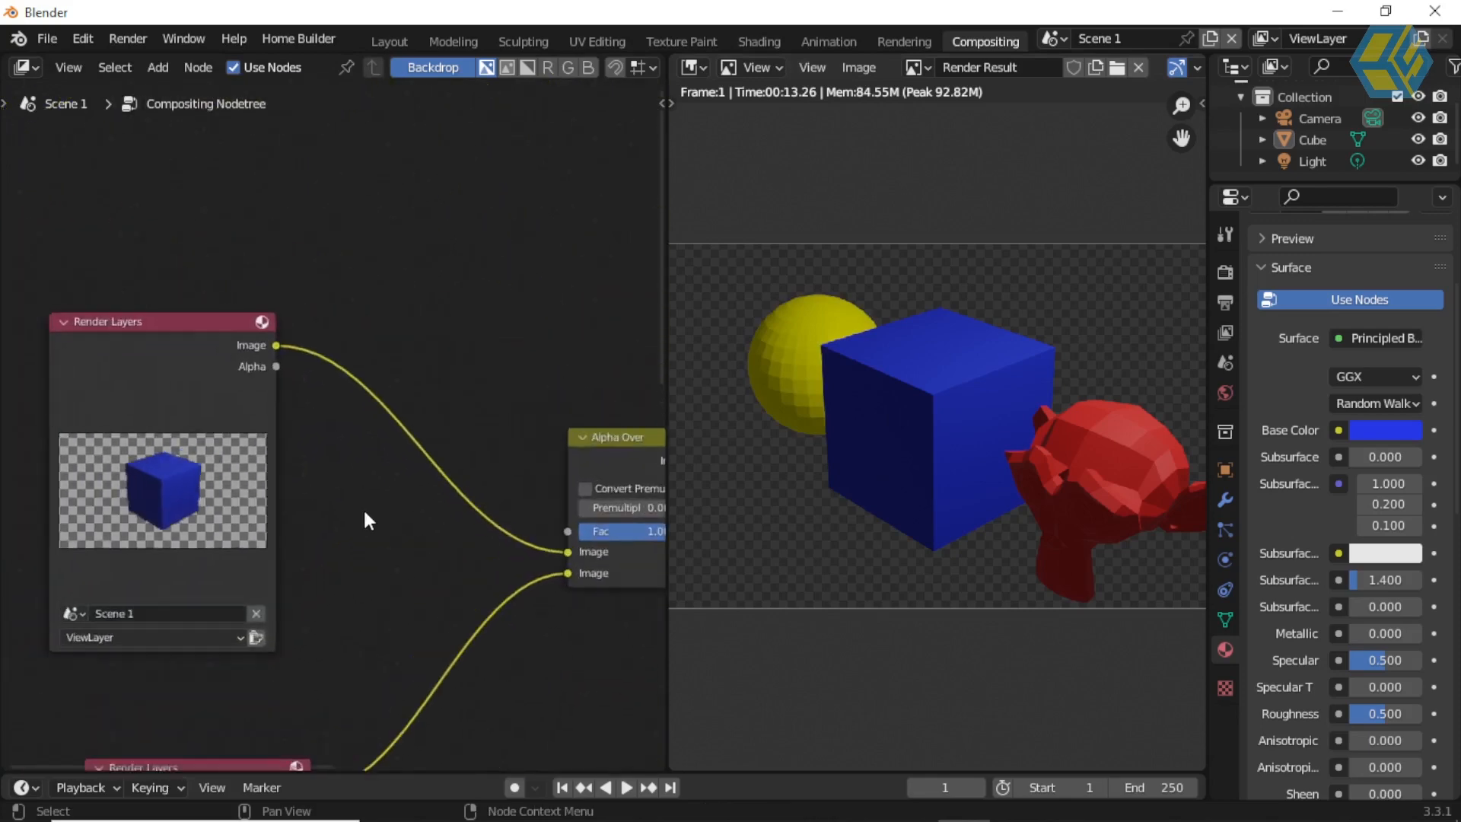
pyautogui.moveTo(220, 340); pyautogui.dragTo(198, 312)
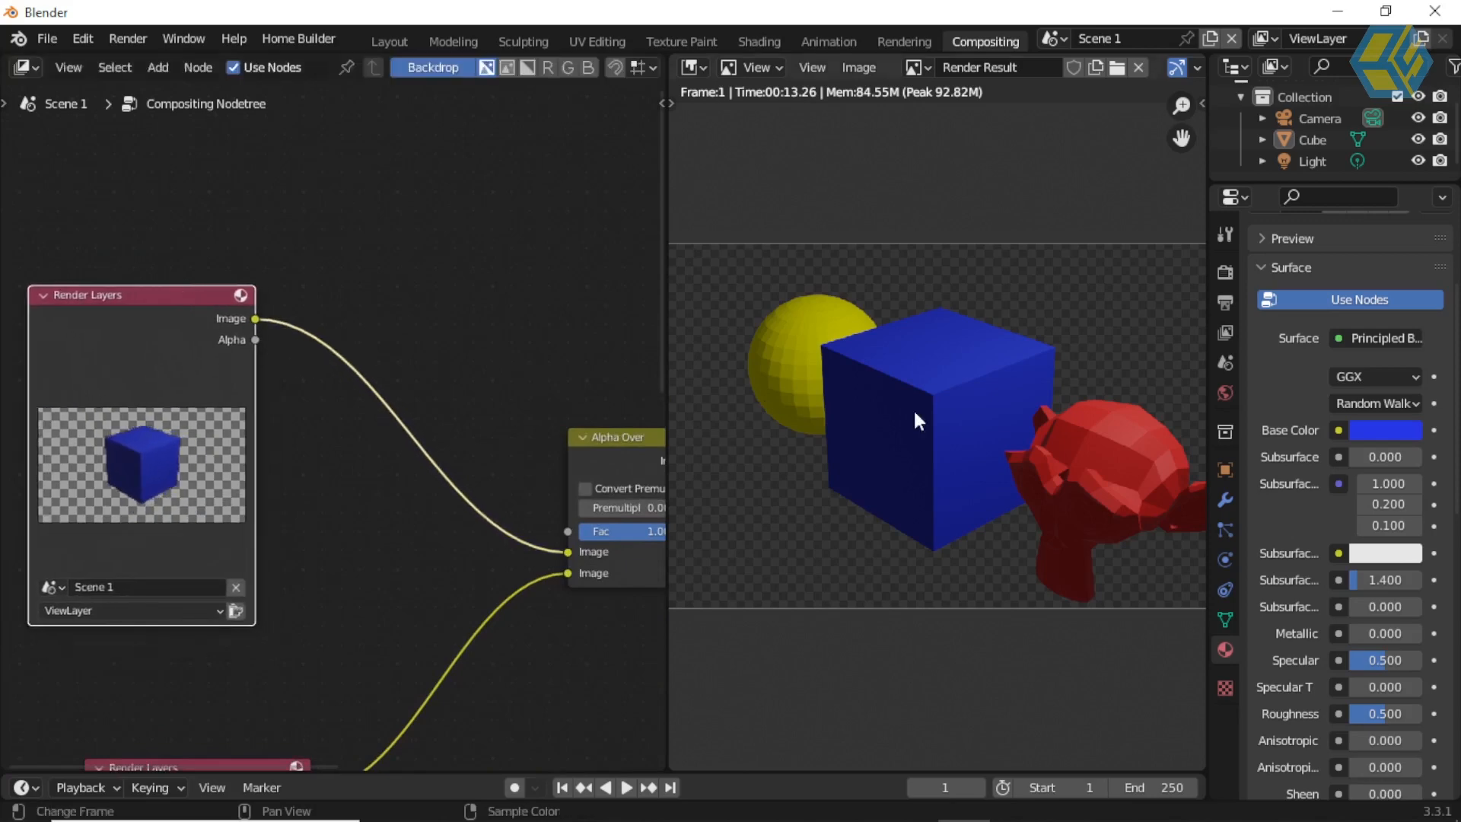
pyautogui.scroll(1, 416, 428)
pyautogui.moveTo(131, 289); pyautogui.dragTo(92, 232)
# Step: Insert a Hue Saturation Value node on the link between Scene 1's Render Layers node and the first Alpha Over node
pyautogui.click(389, 235)
pyautogui.hotkey('shift', 'a')
pyautogui.moveTo(390, 234)
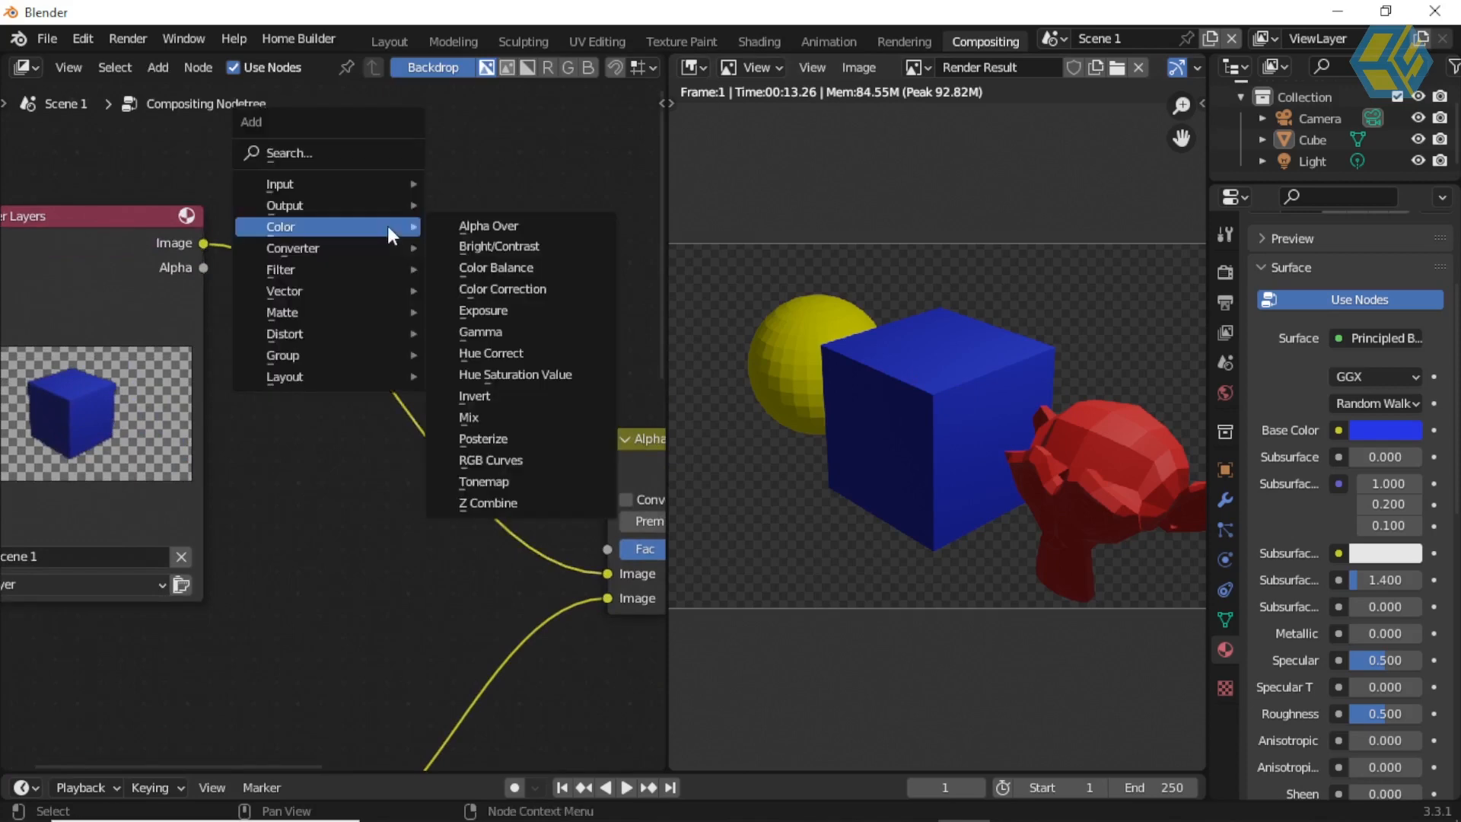
pyautogui.click(533, 374)
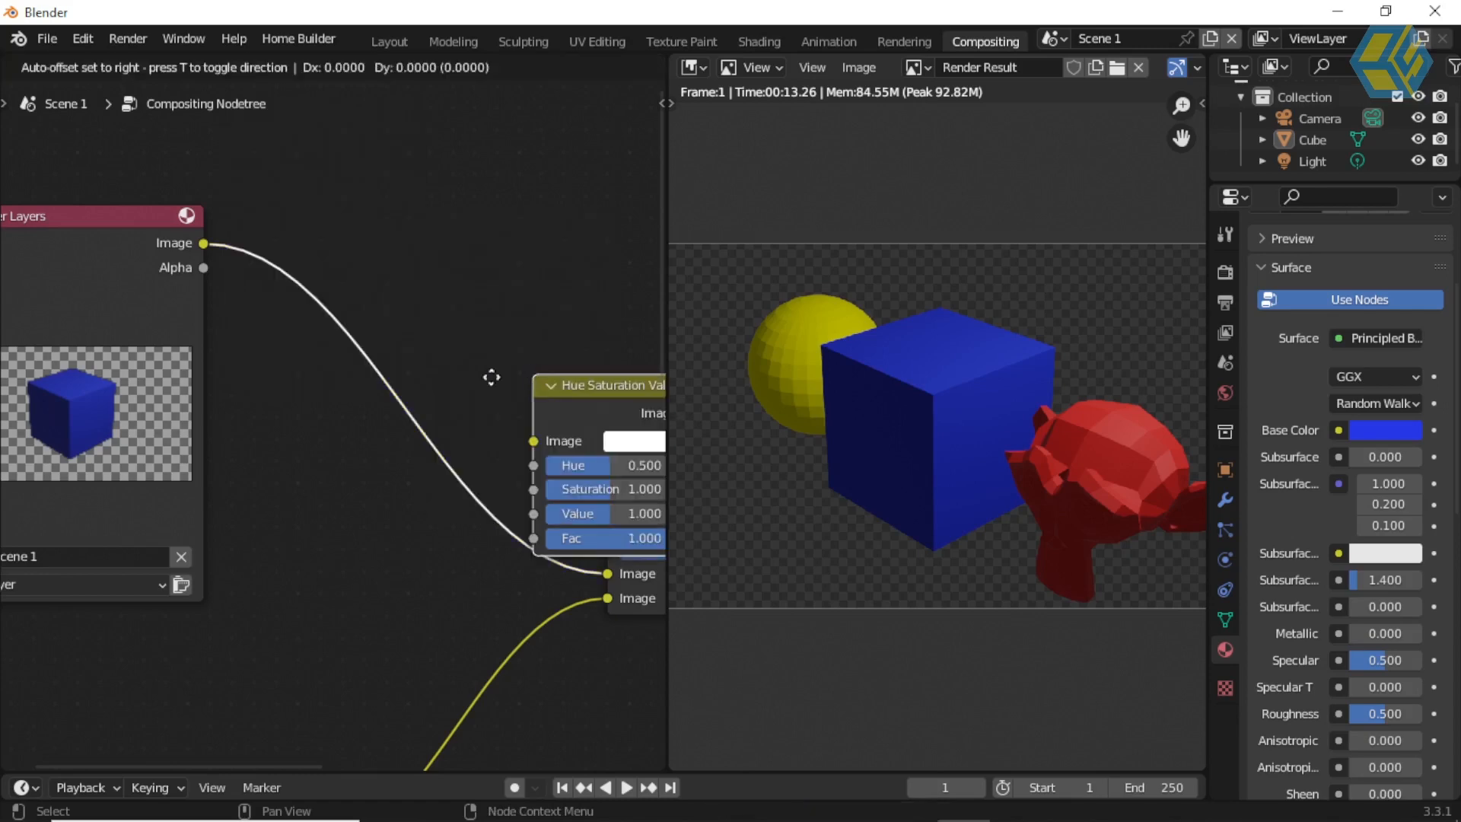
pyautogui.click(302, 309)
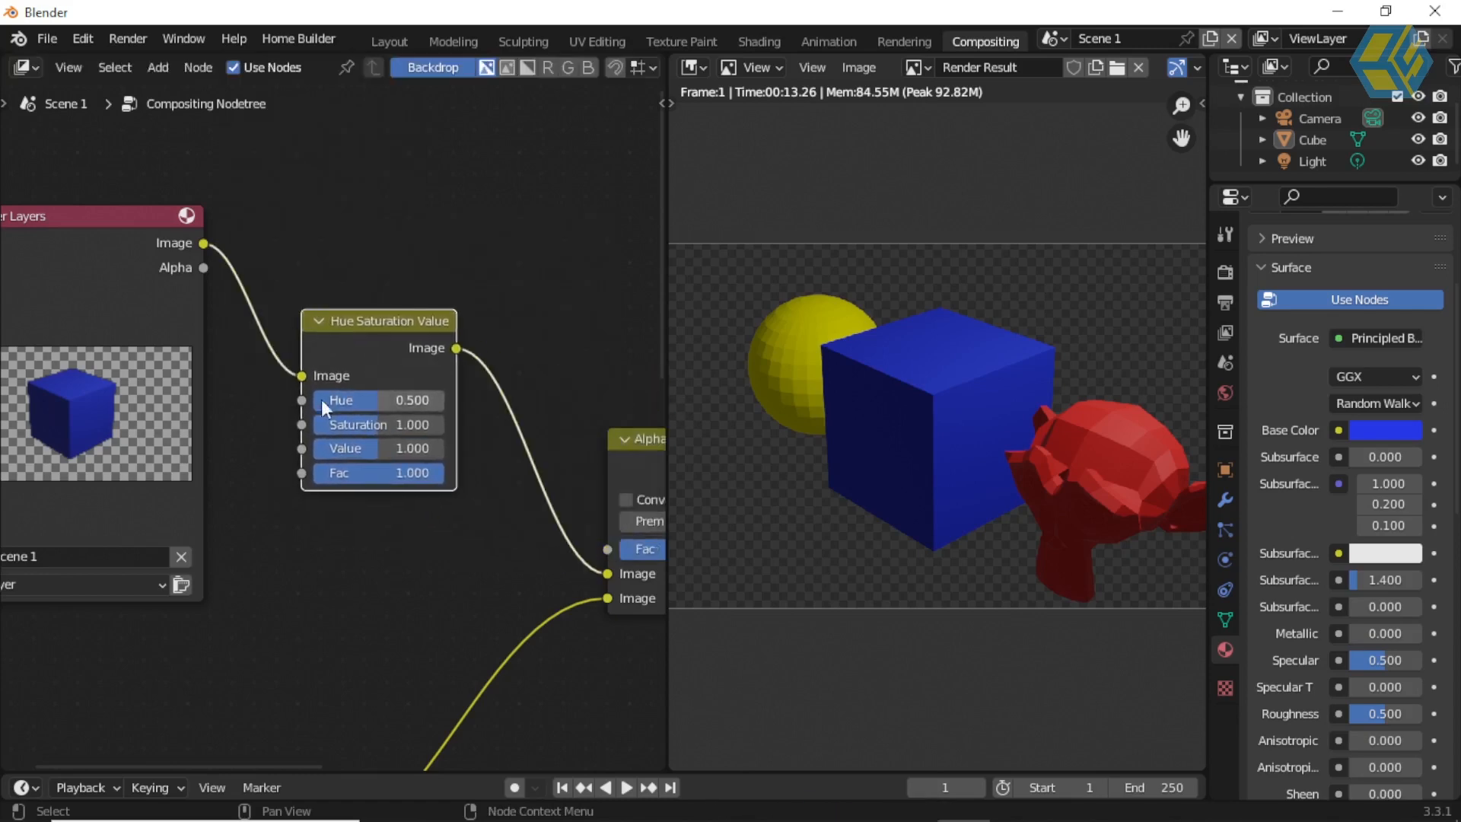
# Step: Set the cube's Hue Saturation Value node to Saturation 1.833 and Value 1.667
pyautogui.scroll(2, 370, 438)
pyautogui.moveTo(387, 427); pyautogui.dragTo(459, 423)
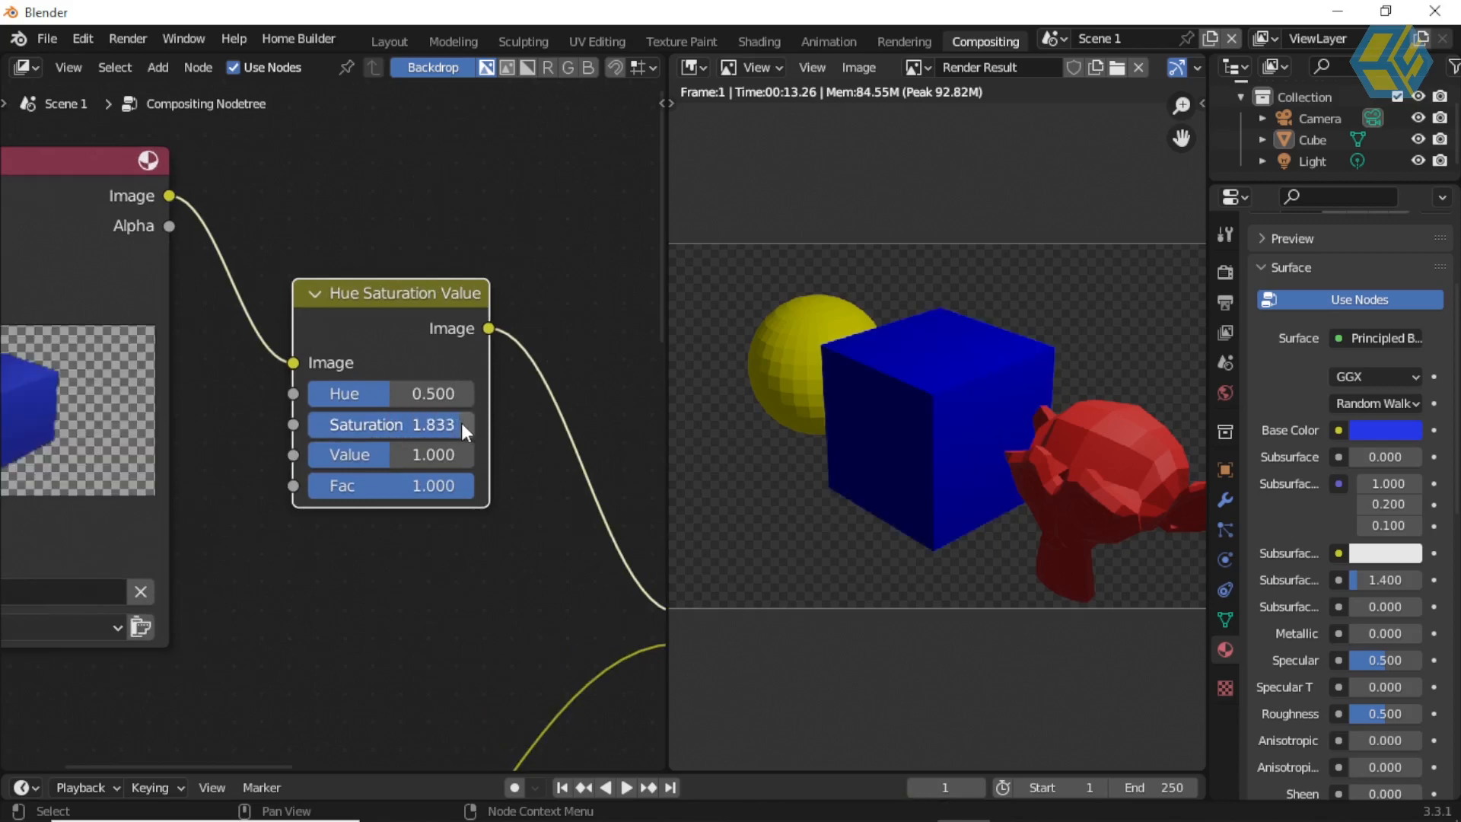
pyautogui.moveTo(387, 450); pyautogui.dragTo(445, 451)
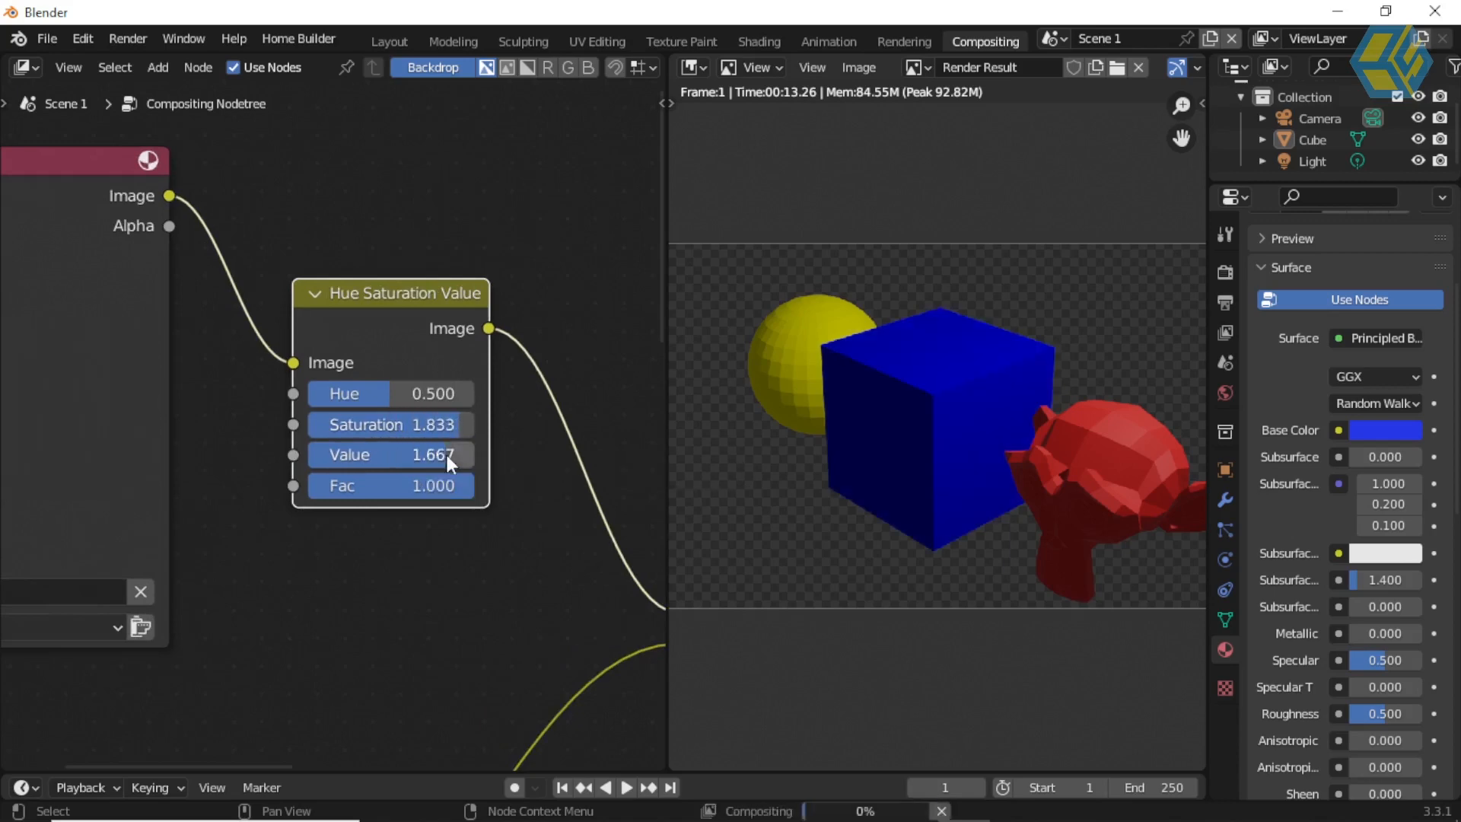
# Step: Move the Scene 3 Render Layers node farther from the first Alpha Over node
pyautogui.scroll(-9, 479, 447)
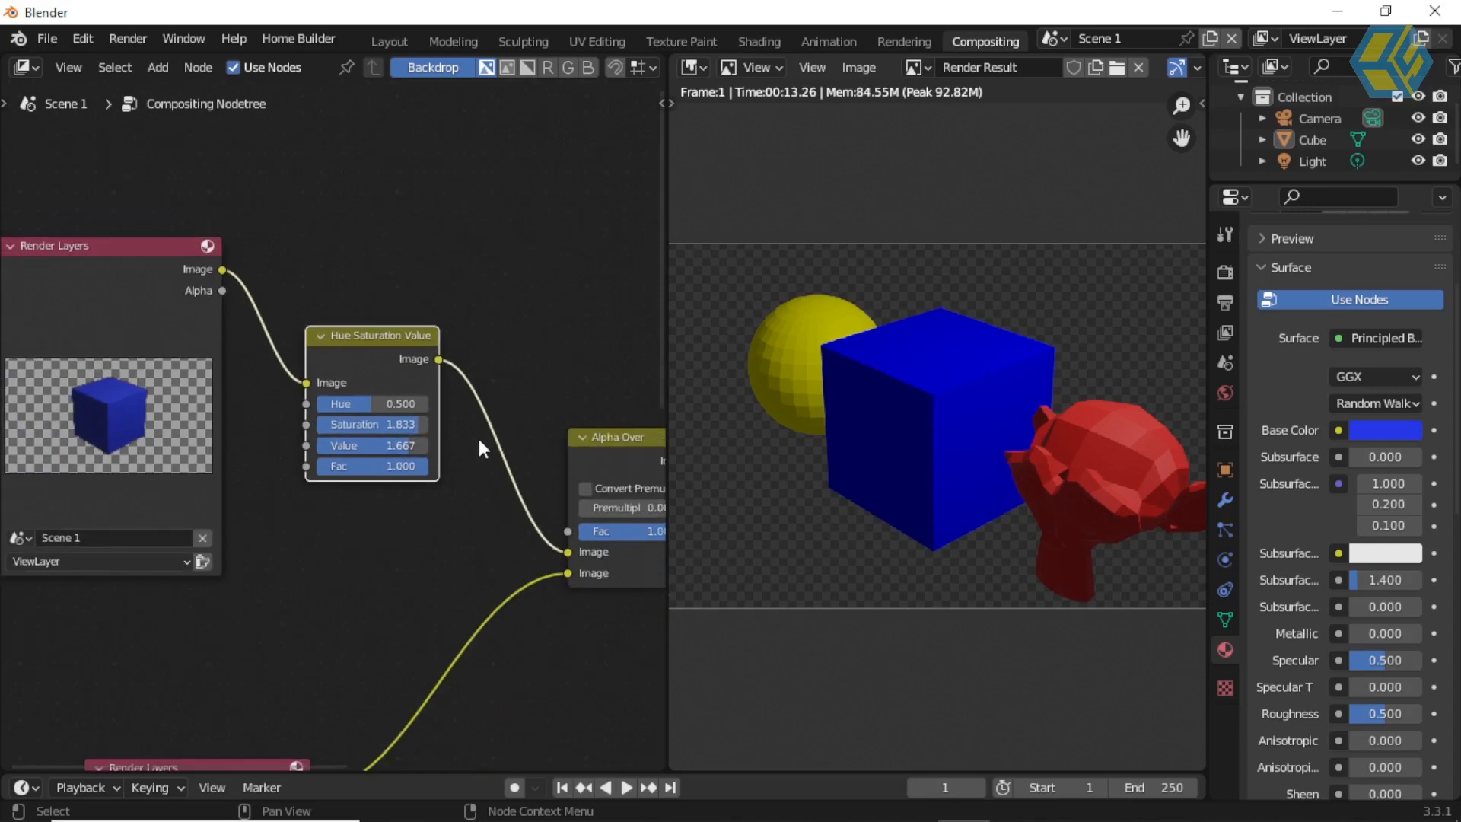
pyautogui.moveTo(419, 513); pyautogui.dragTo(377, 226, button='middle')
pyautogui.scroll(1, 373, 272)
pyautogui.scroll(2, 373, 272)
pyautogui.moveTo(362, 287); pyautogui.dragTo(438, 195, button='middle')
pyautogui.scroll(3, 405, 231)
pyautogui.moveTo(242, 267); pyautogui.dragTo(160, 258)
pyautogui.moveTo(414, 342); pyautogui.dragTo(262, 560, button='middle')
pyautogui.moveTo(348, 502); pyautogui.dragTo(420, 521, button='middle')
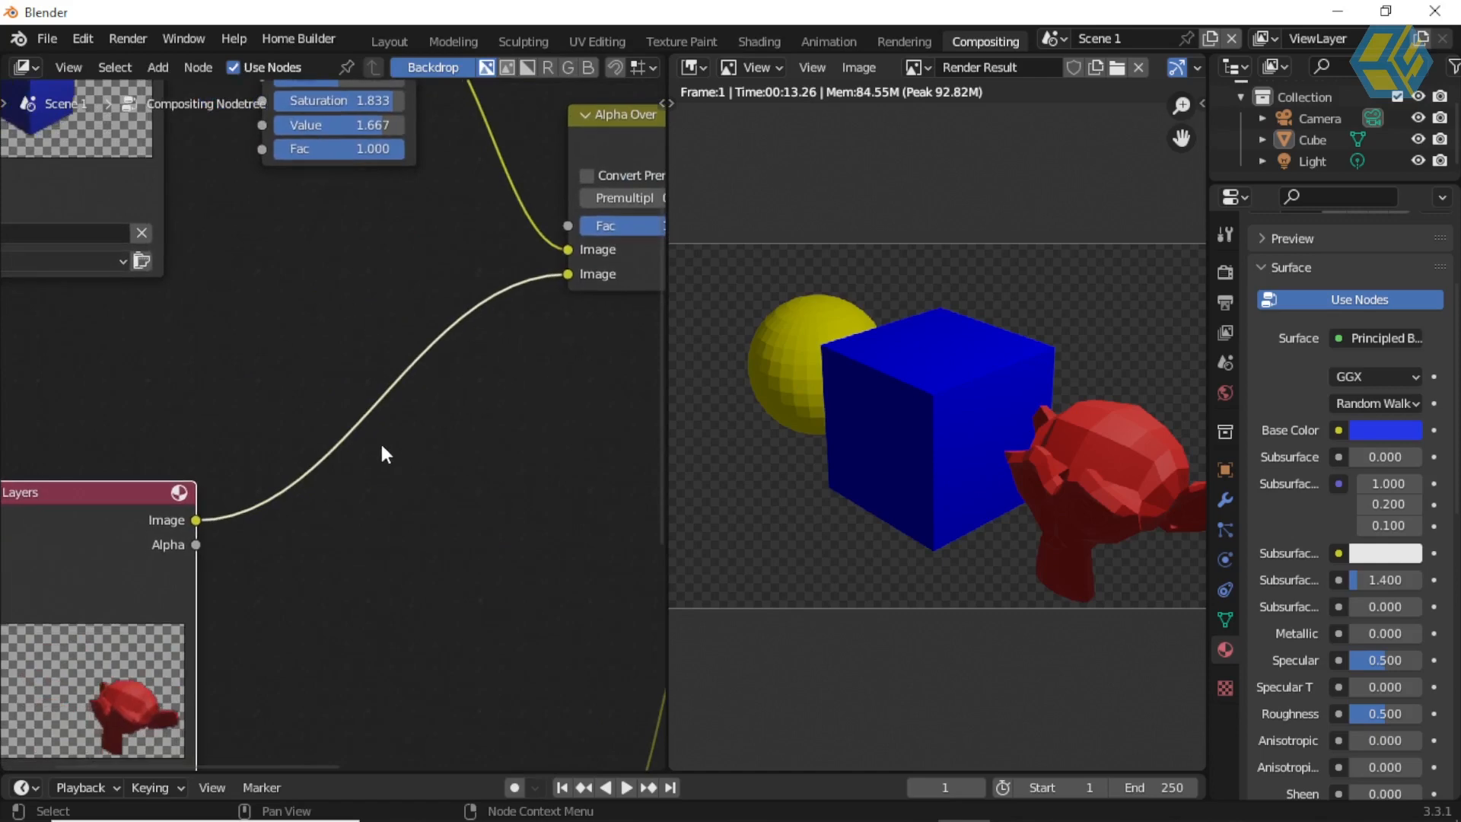
# Step: Insert a Hue Saturation Value node on the link between Scene 3's Render Layers node and the first Alpha Over node
pyautogui.click(371, 500)
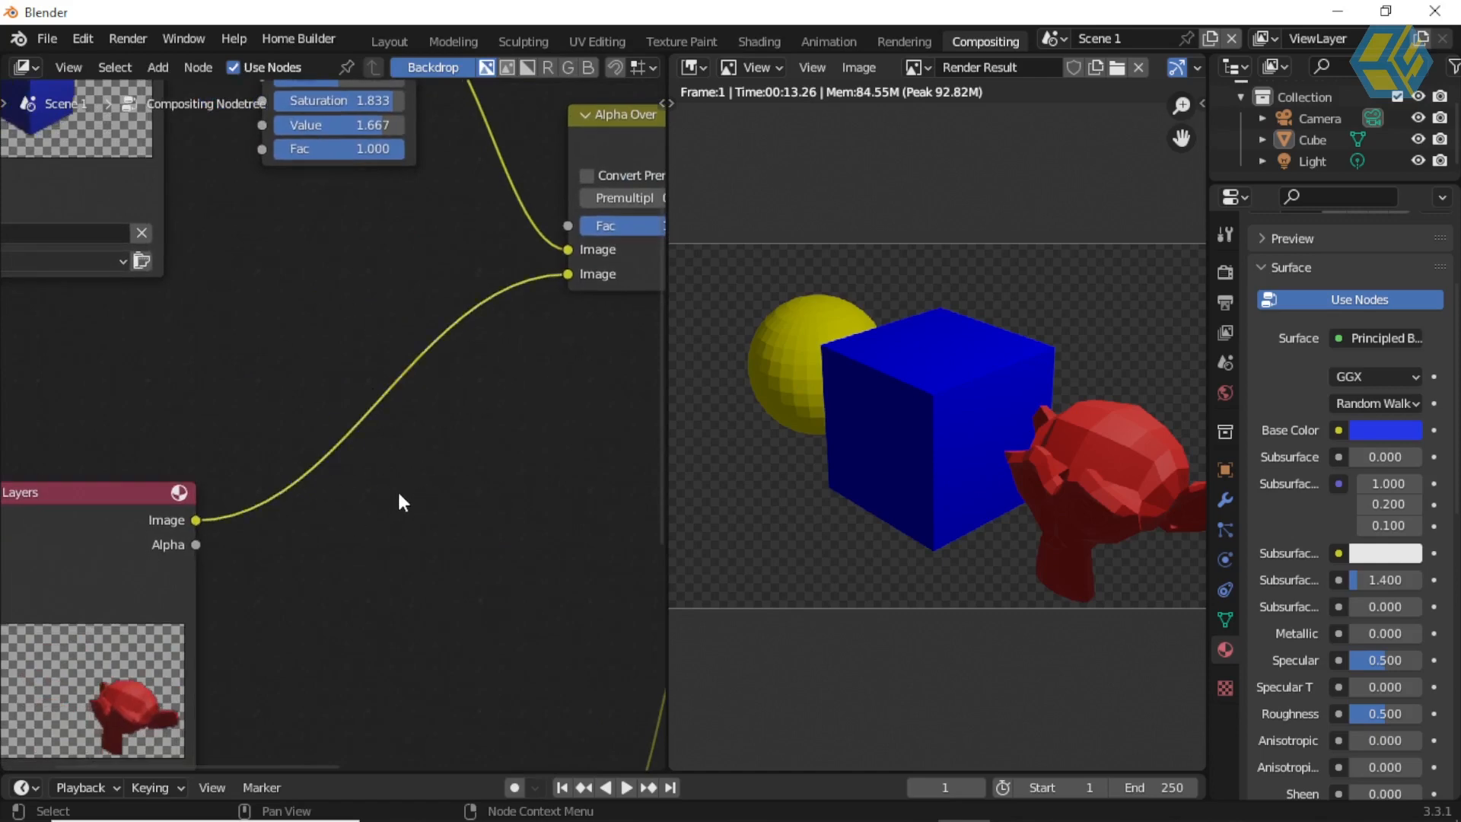
pyautogui.scroll(1, 380, 390)
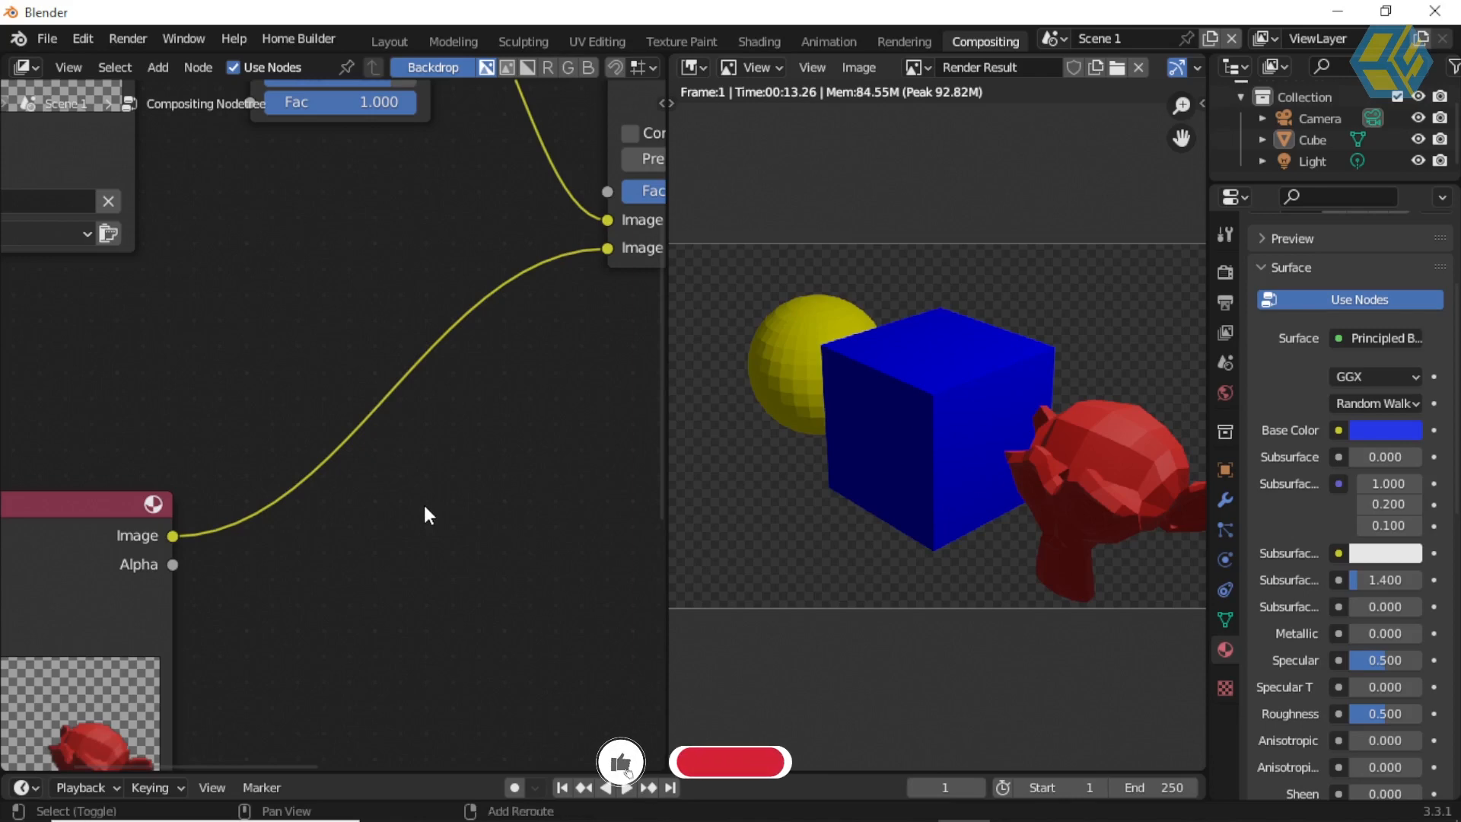
pyautogui.hotkey('shift', 'a')
pyautogui.click(361, 431)
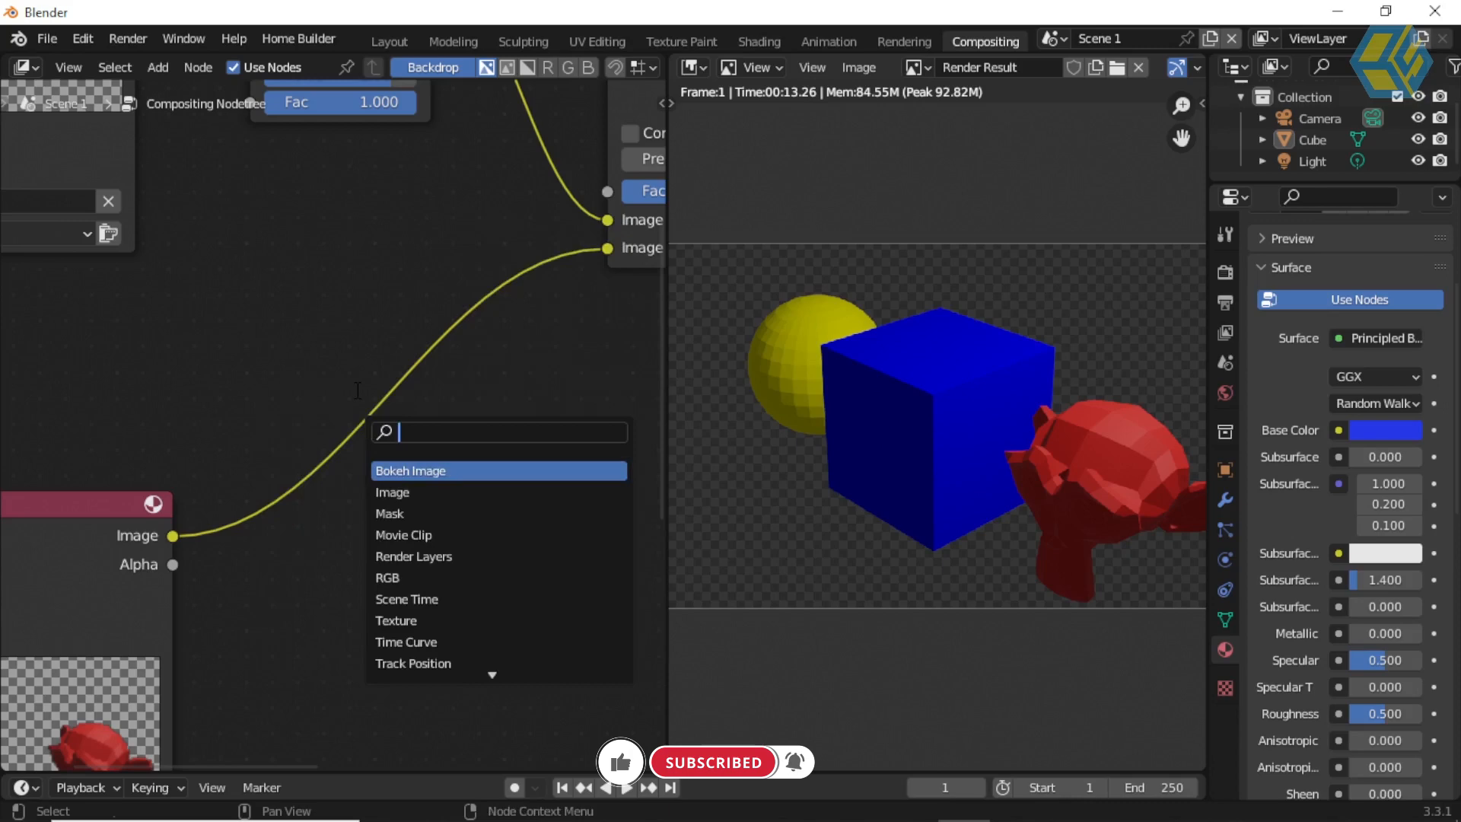
pyautogui.press('Escape')
pyautogui.hotkey('shift', 'a')
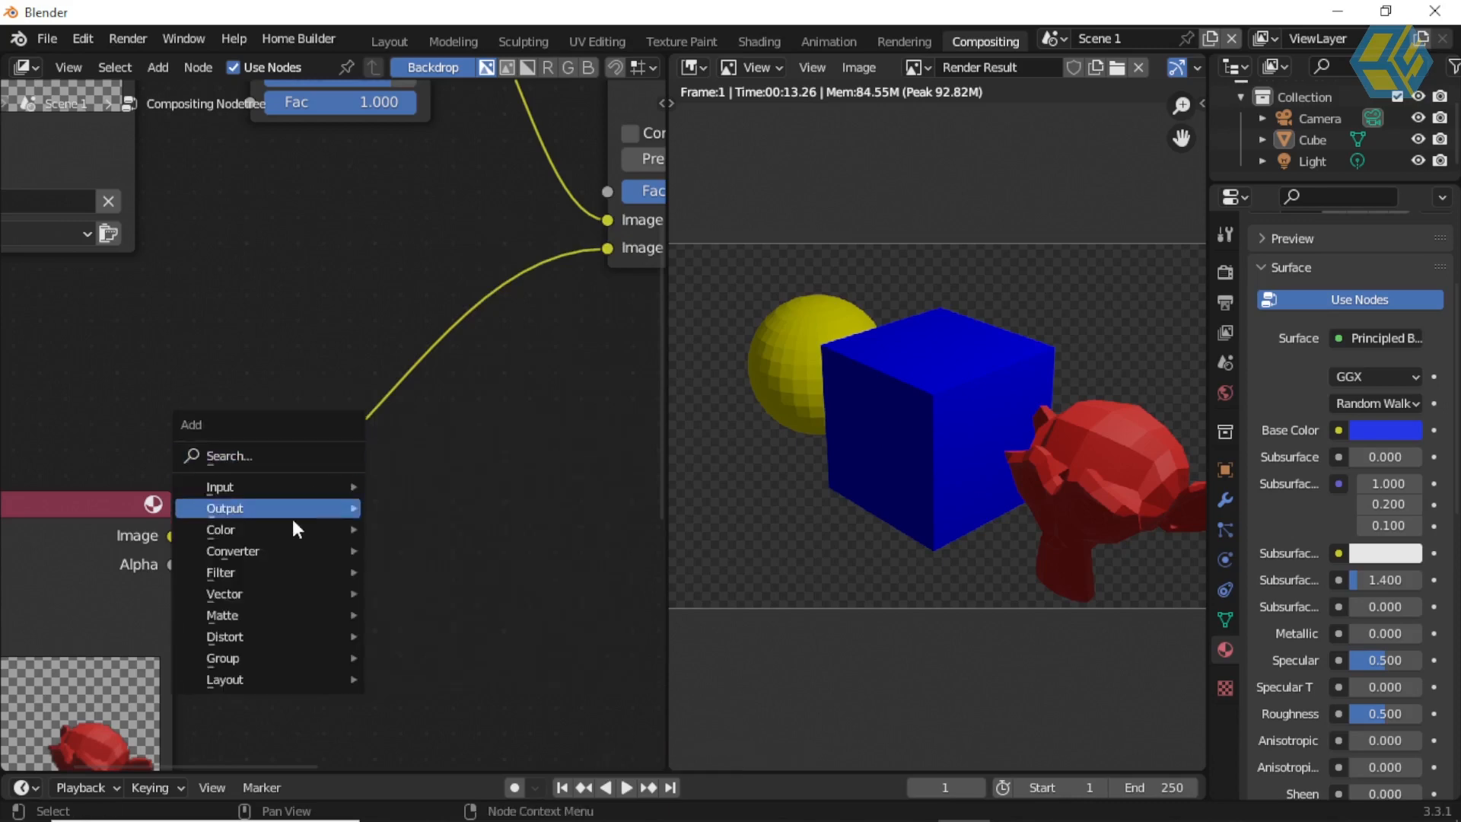
pyautogui.moveTo(275, 527)
pyautogui.click(472, 401)
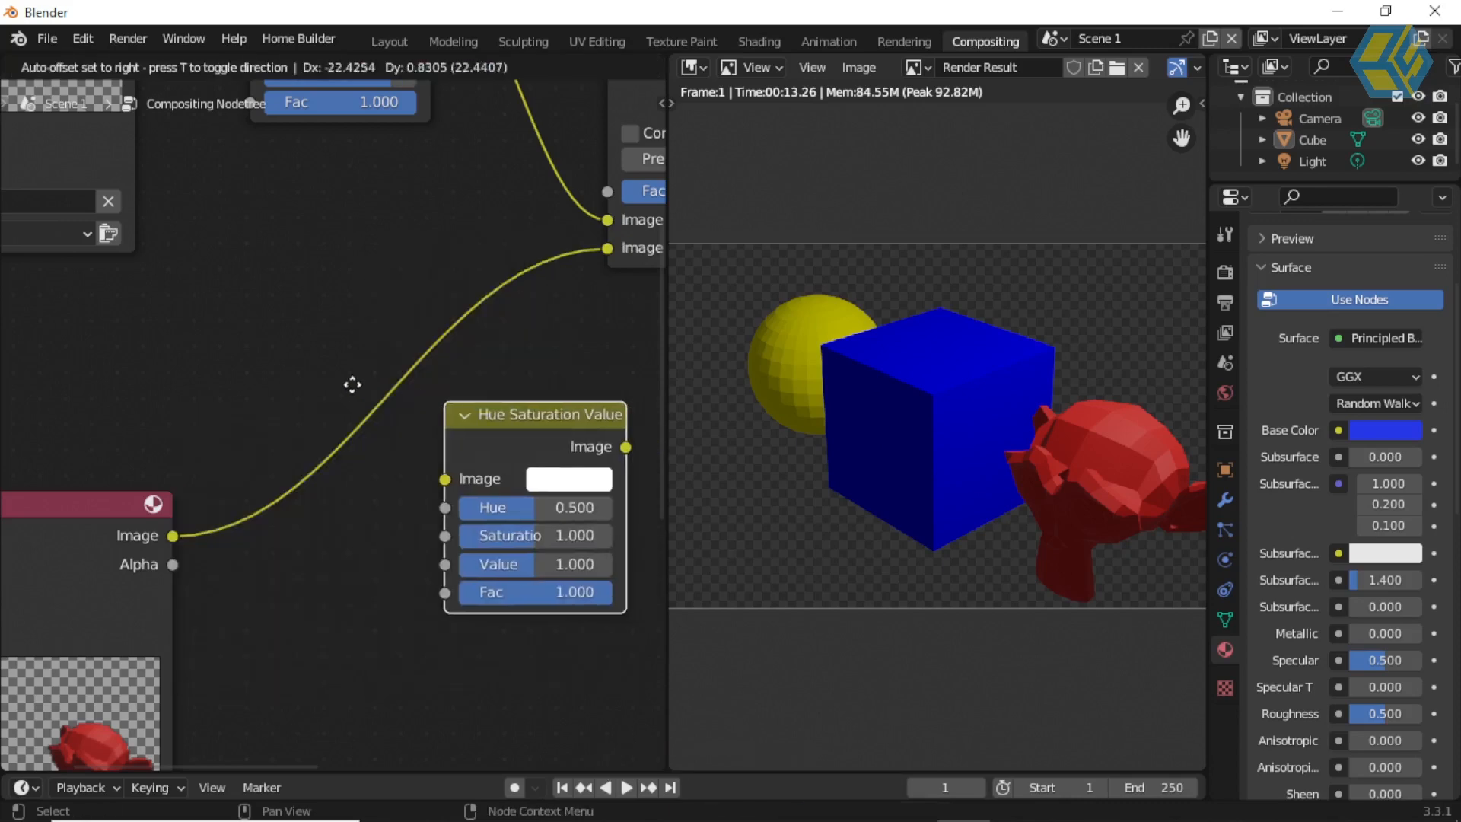
pyautogui.click(302, 358)
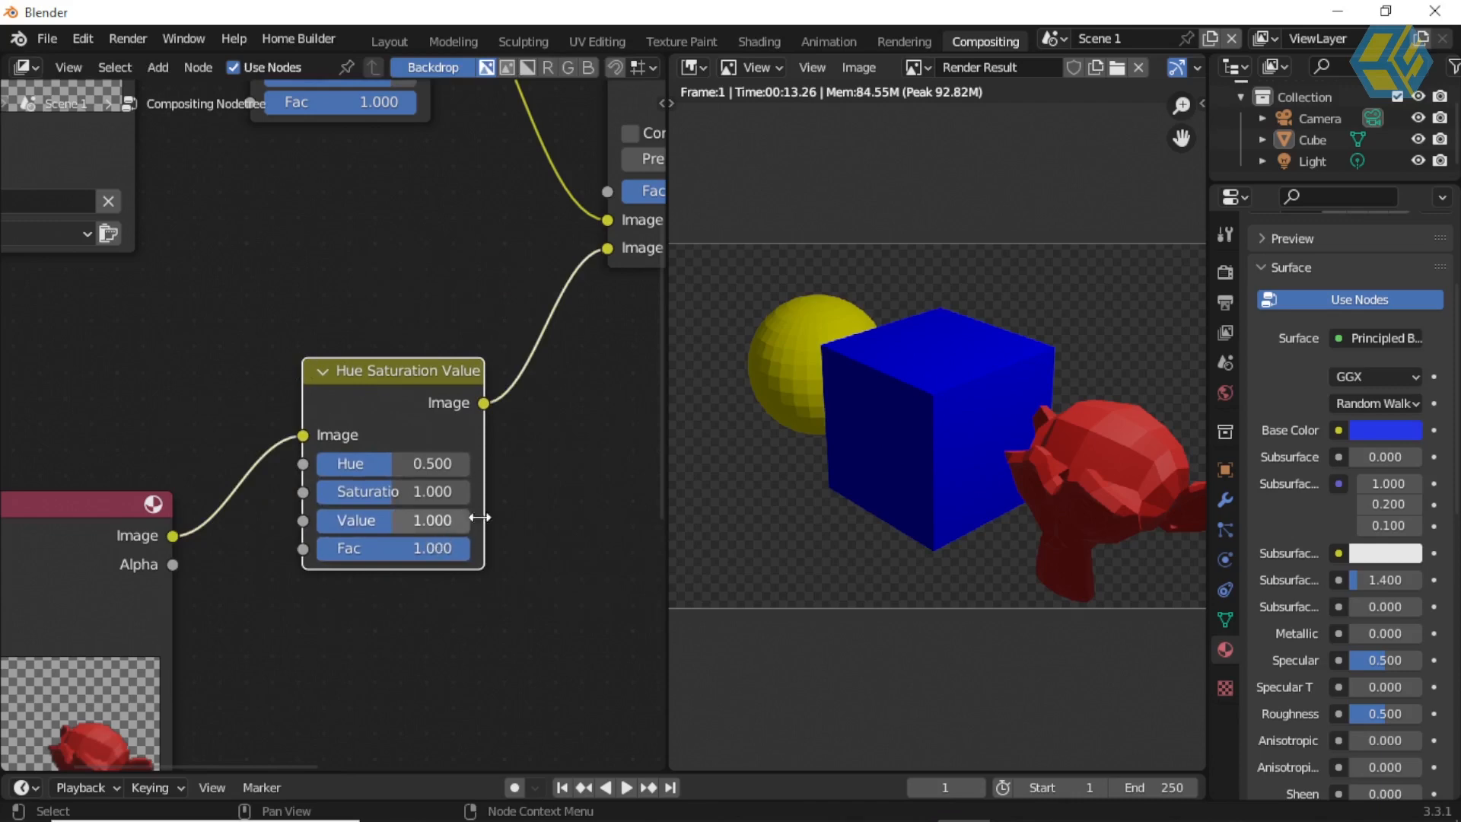
# Step: Set the monkey's Hue Saturation Value node to Saturation 1.850 and Value 1.467
pyautogui.scroll(6, 860, 422)
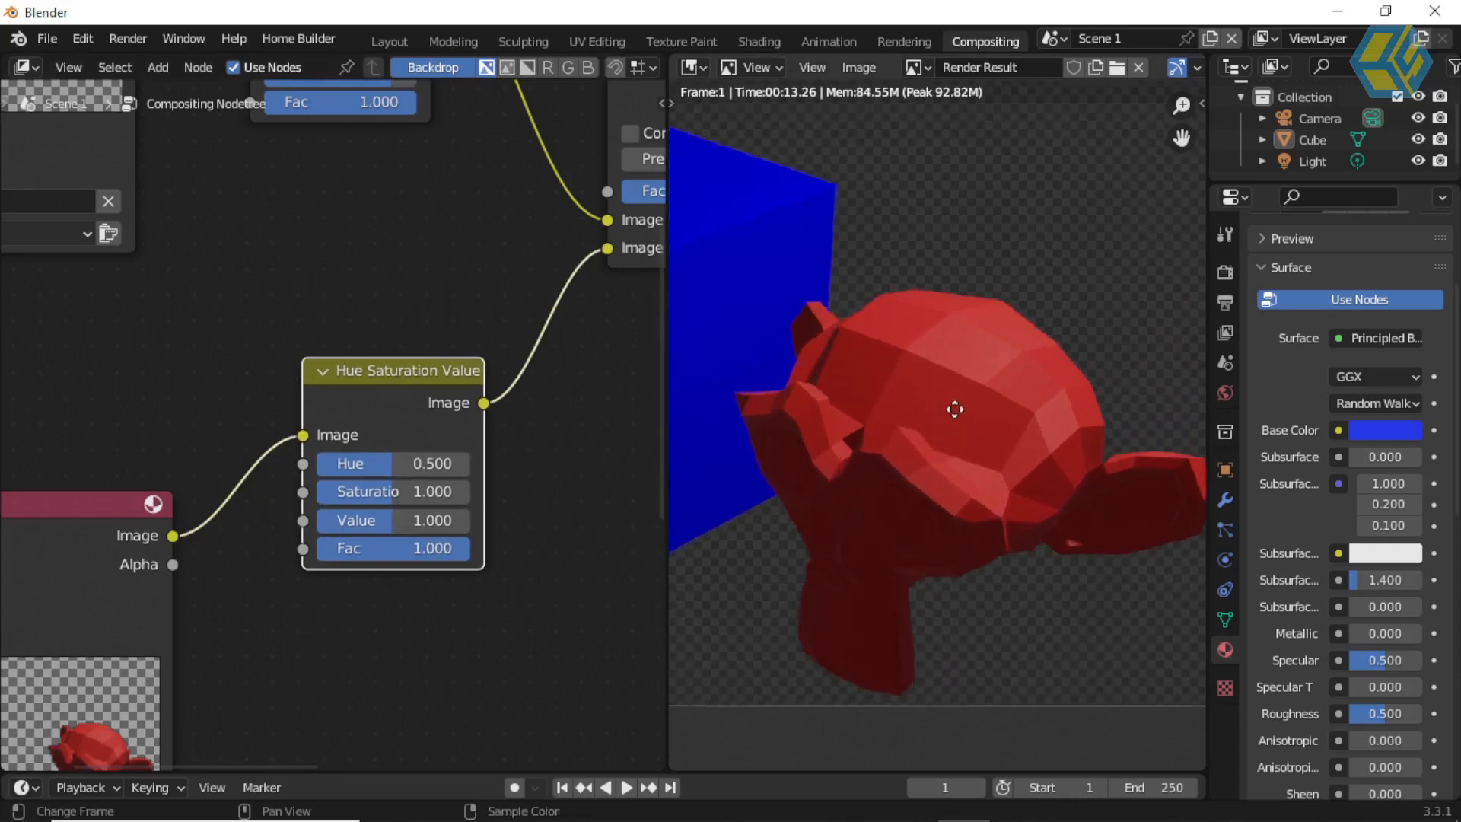
pyautogui.moveTo(954, 424); pyautogui.dragTo(951, 357, button='middle')
pyautogui.moveTo(302, 554); pyautogui.dragTo(361, 433, button='middle')
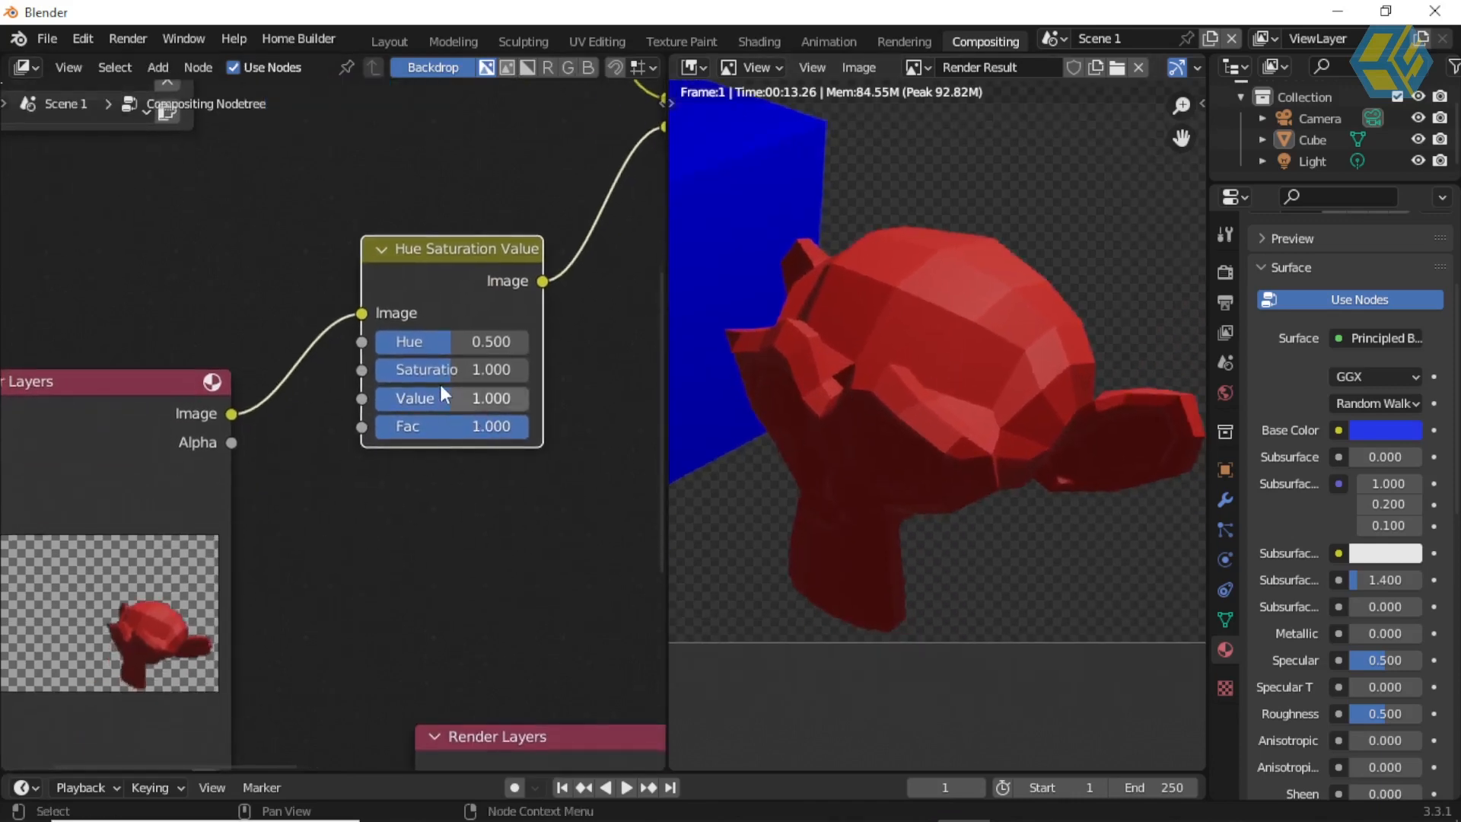
pyautogui.moveTo(446, 368); pyautogui.dragTo(516, 369)
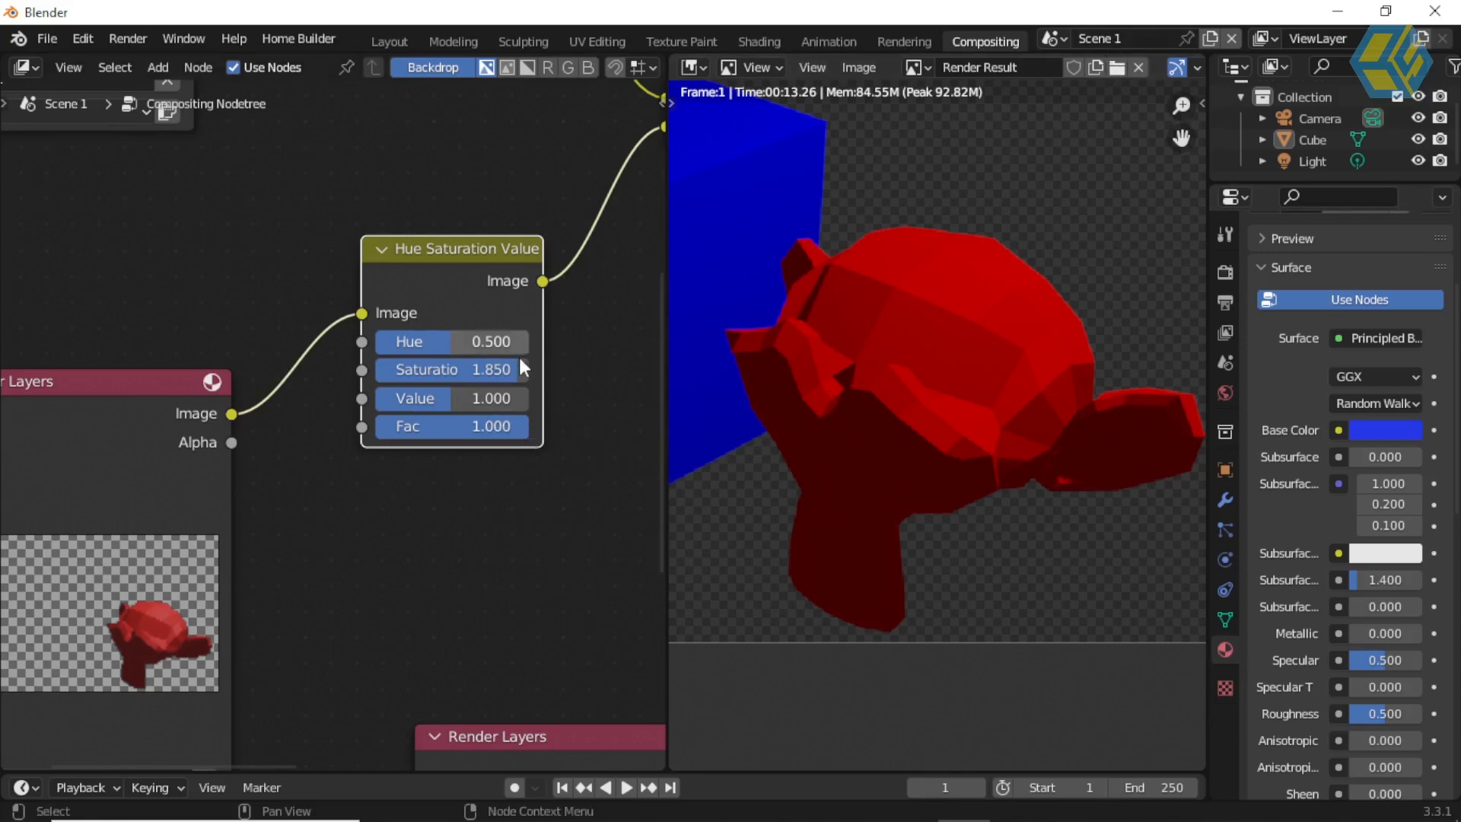
pyautogui.moveTo(512, 386); pyautogui.dragTo(435, 481, button='middle')
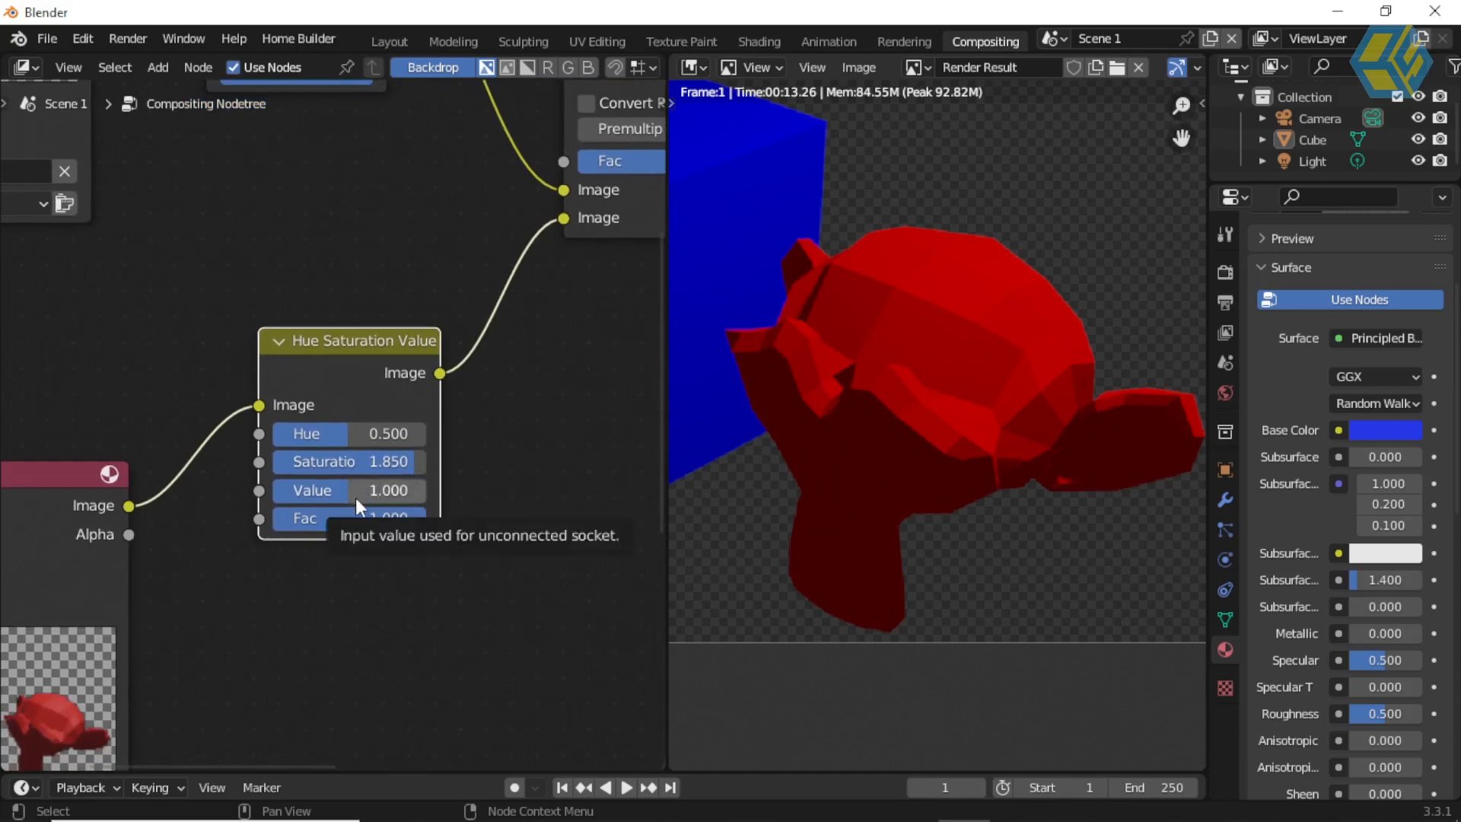
pyautogui.moveTo(336, 492); pyautogui.dragTo(385, 490)
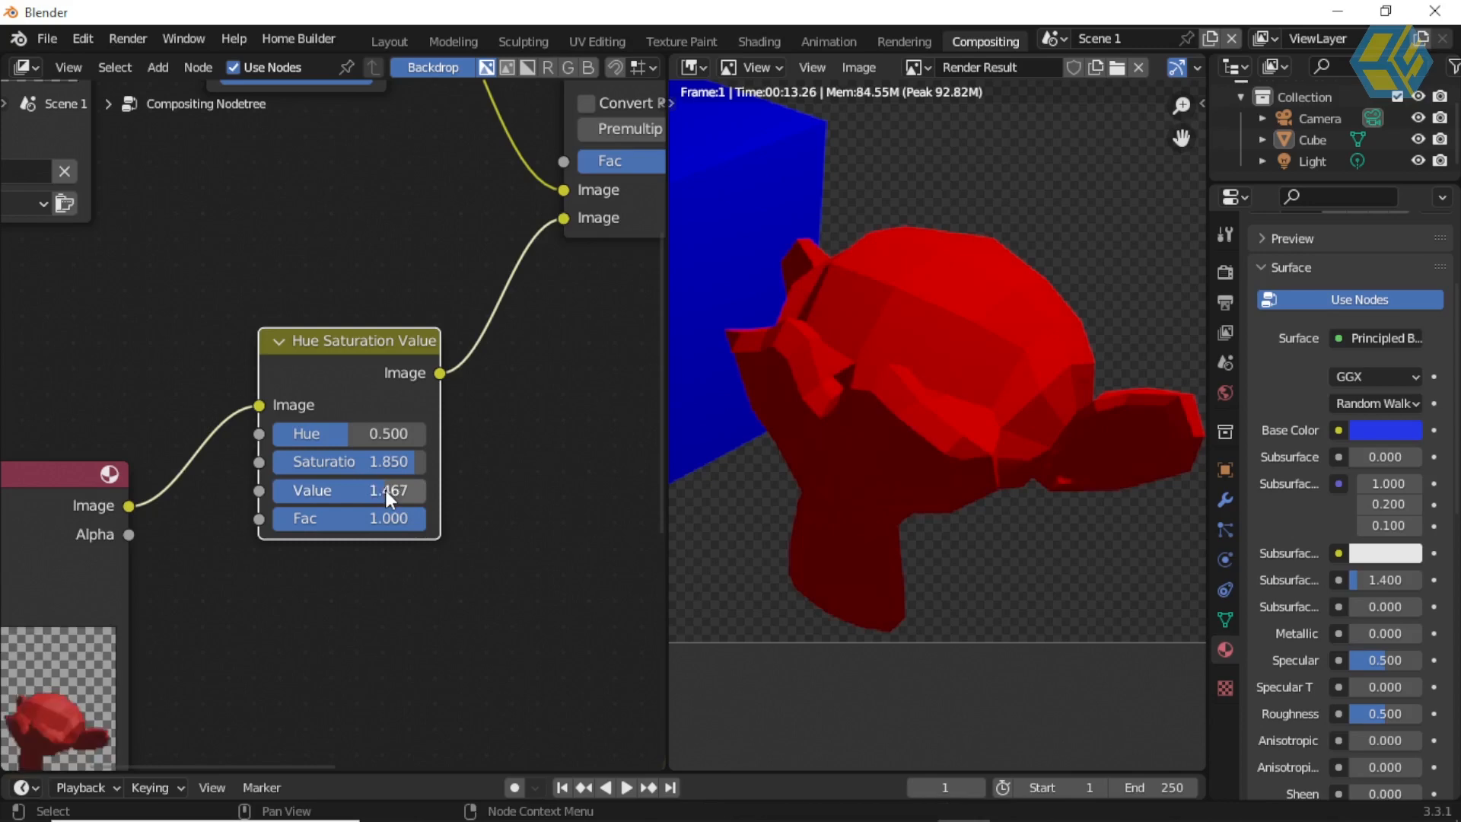
# Step: Examine the complete node tree and the combined render of all three scenes, widening the render result area
pyautogui.scroll(-5, 508, 434)
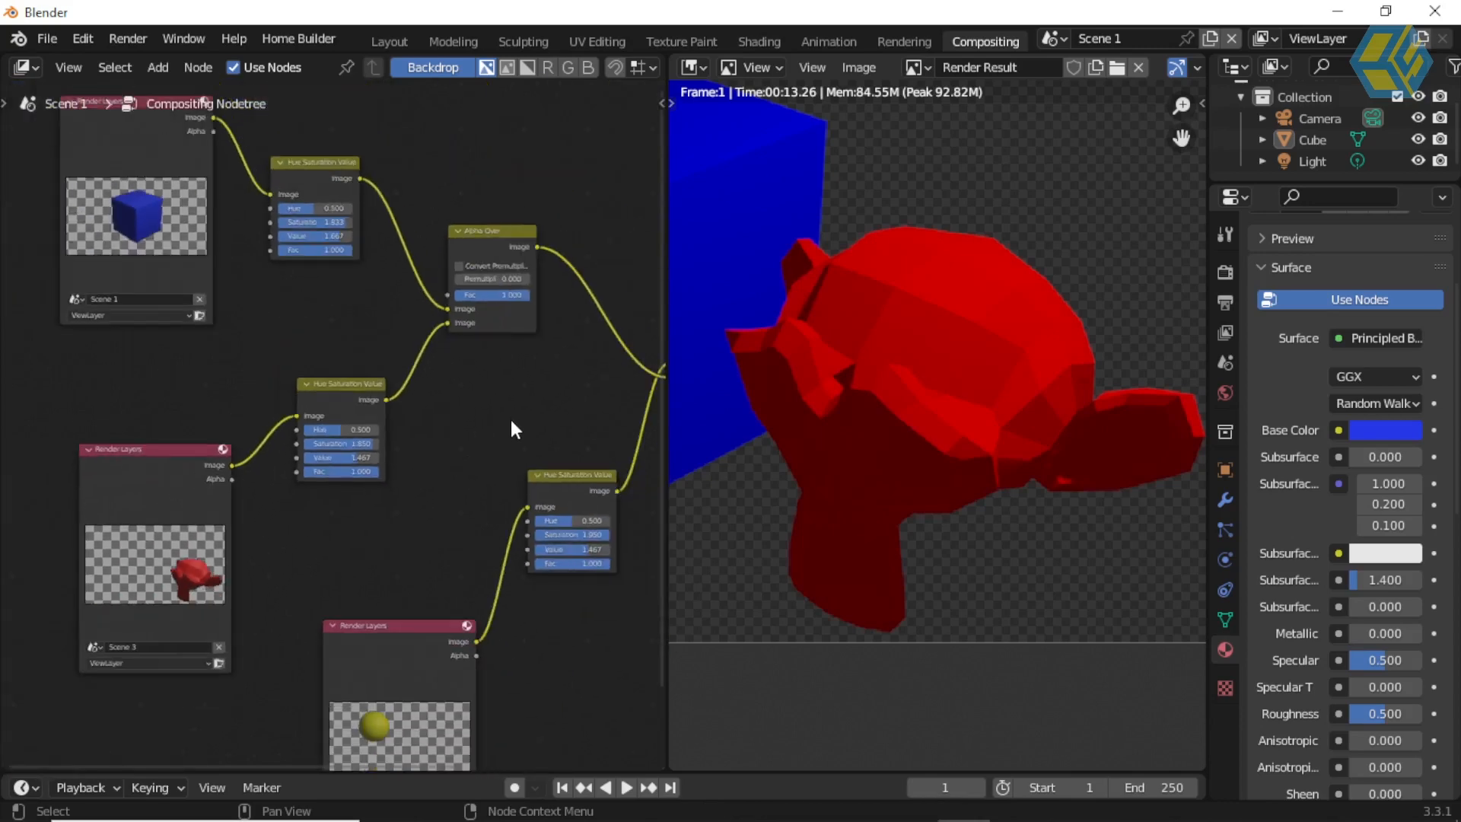
pyautogui.moveTo(506, 417); pyautogui.dragTo(412, 367, button='middle')
pyautogui.scroll(-2, 373, 345)
pyautogui.scroll(1, 377, 345)
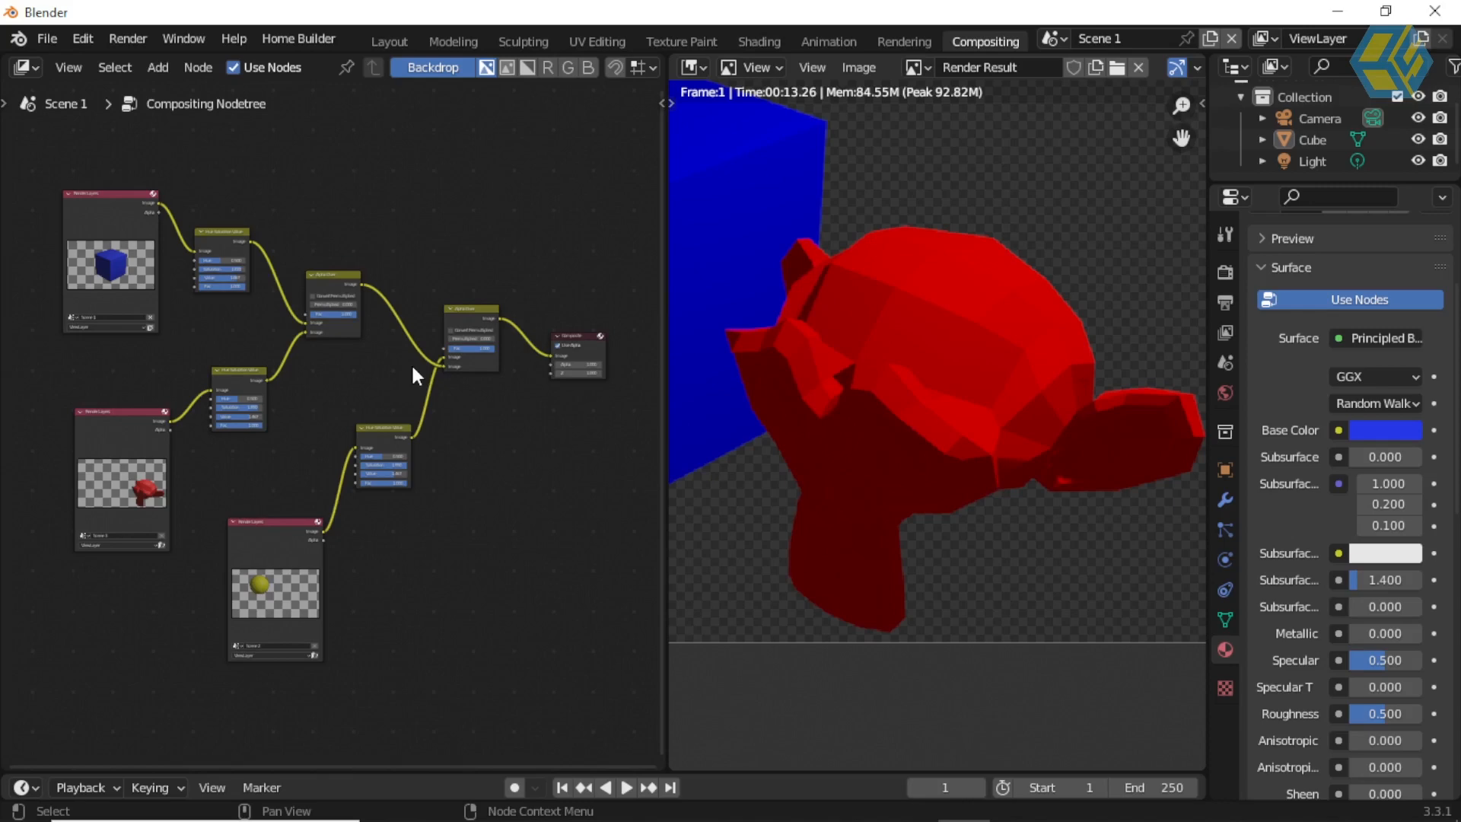
pyautogui.moveTo(422, 373); pyautogui.dragTo(443, 390, button='middle')
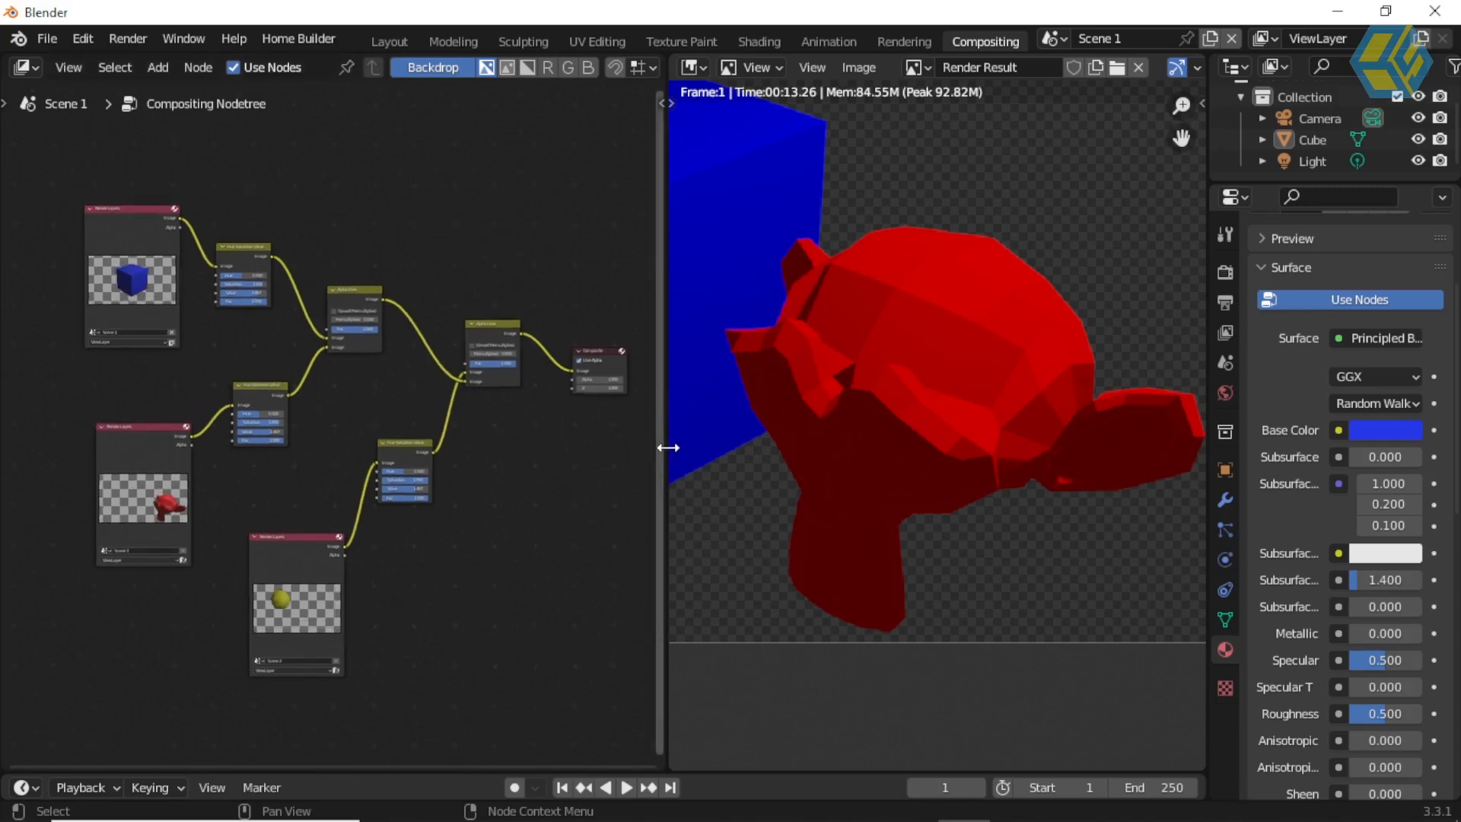
pyautogui.moveTo(667, 449); pyautogui.dragTo(575, 449)
pyautogui.scroll(-6, 754, 373)
pyautogui.moveTo(755, 363); pyautogui.dragTo(916, 365, button='middle')
pyautogui.scroll(1, 914, 385)
pyautogui.scroll(-1, 929, 365)
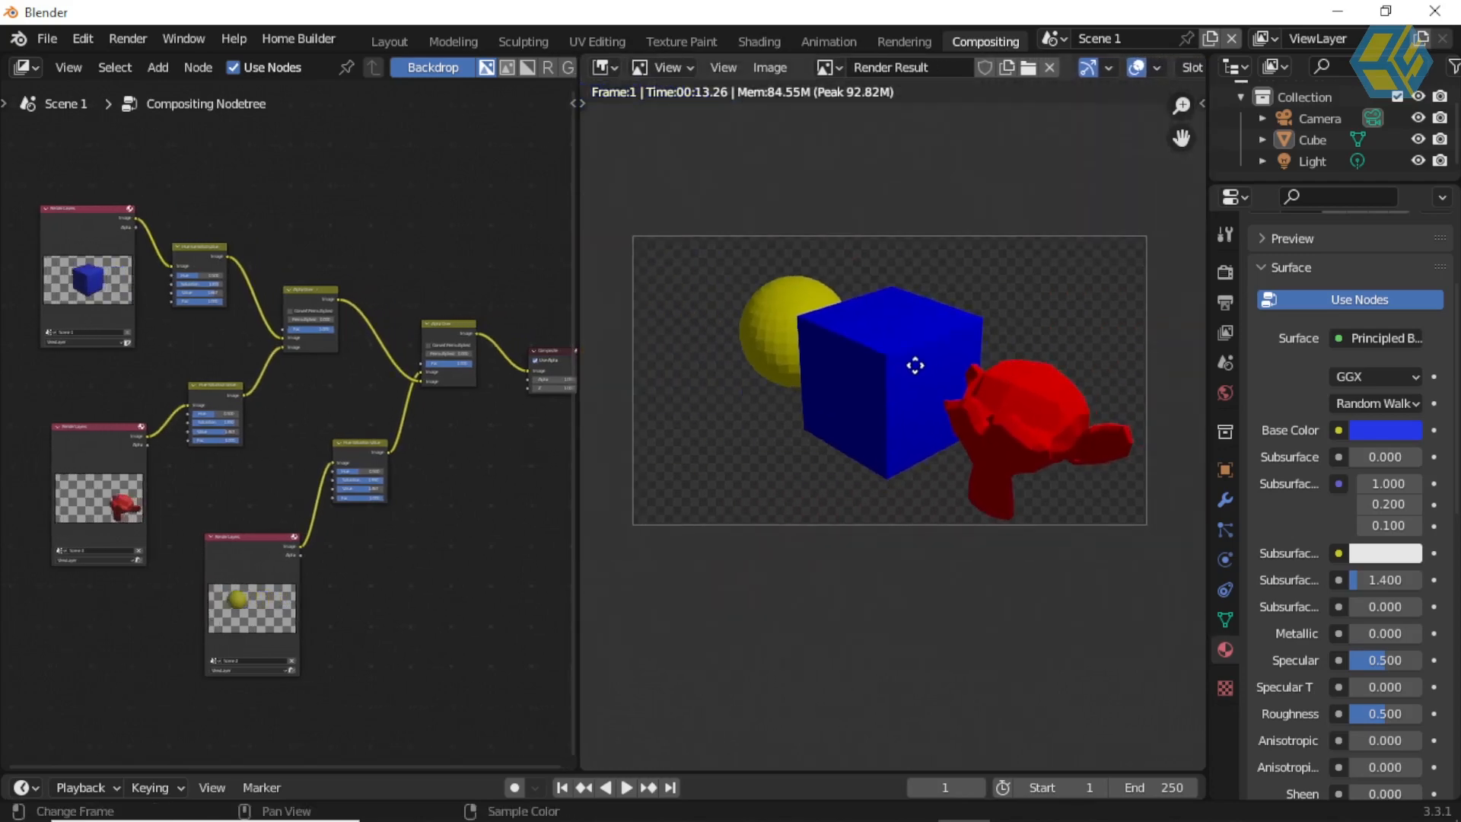
pyautogui.moveTo(404, 391); pyautogui.dragTo(388, 401, button='middle')
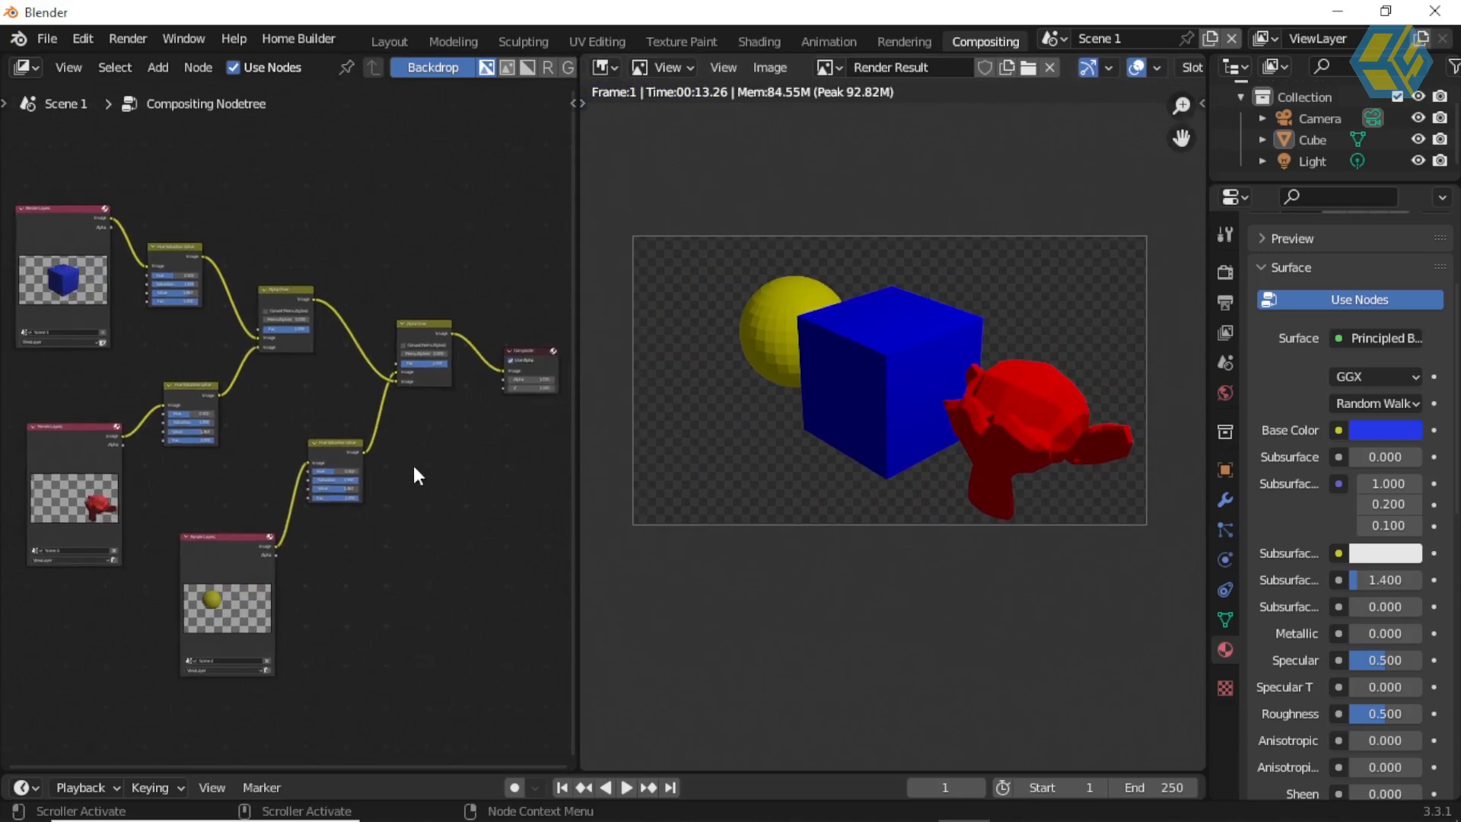